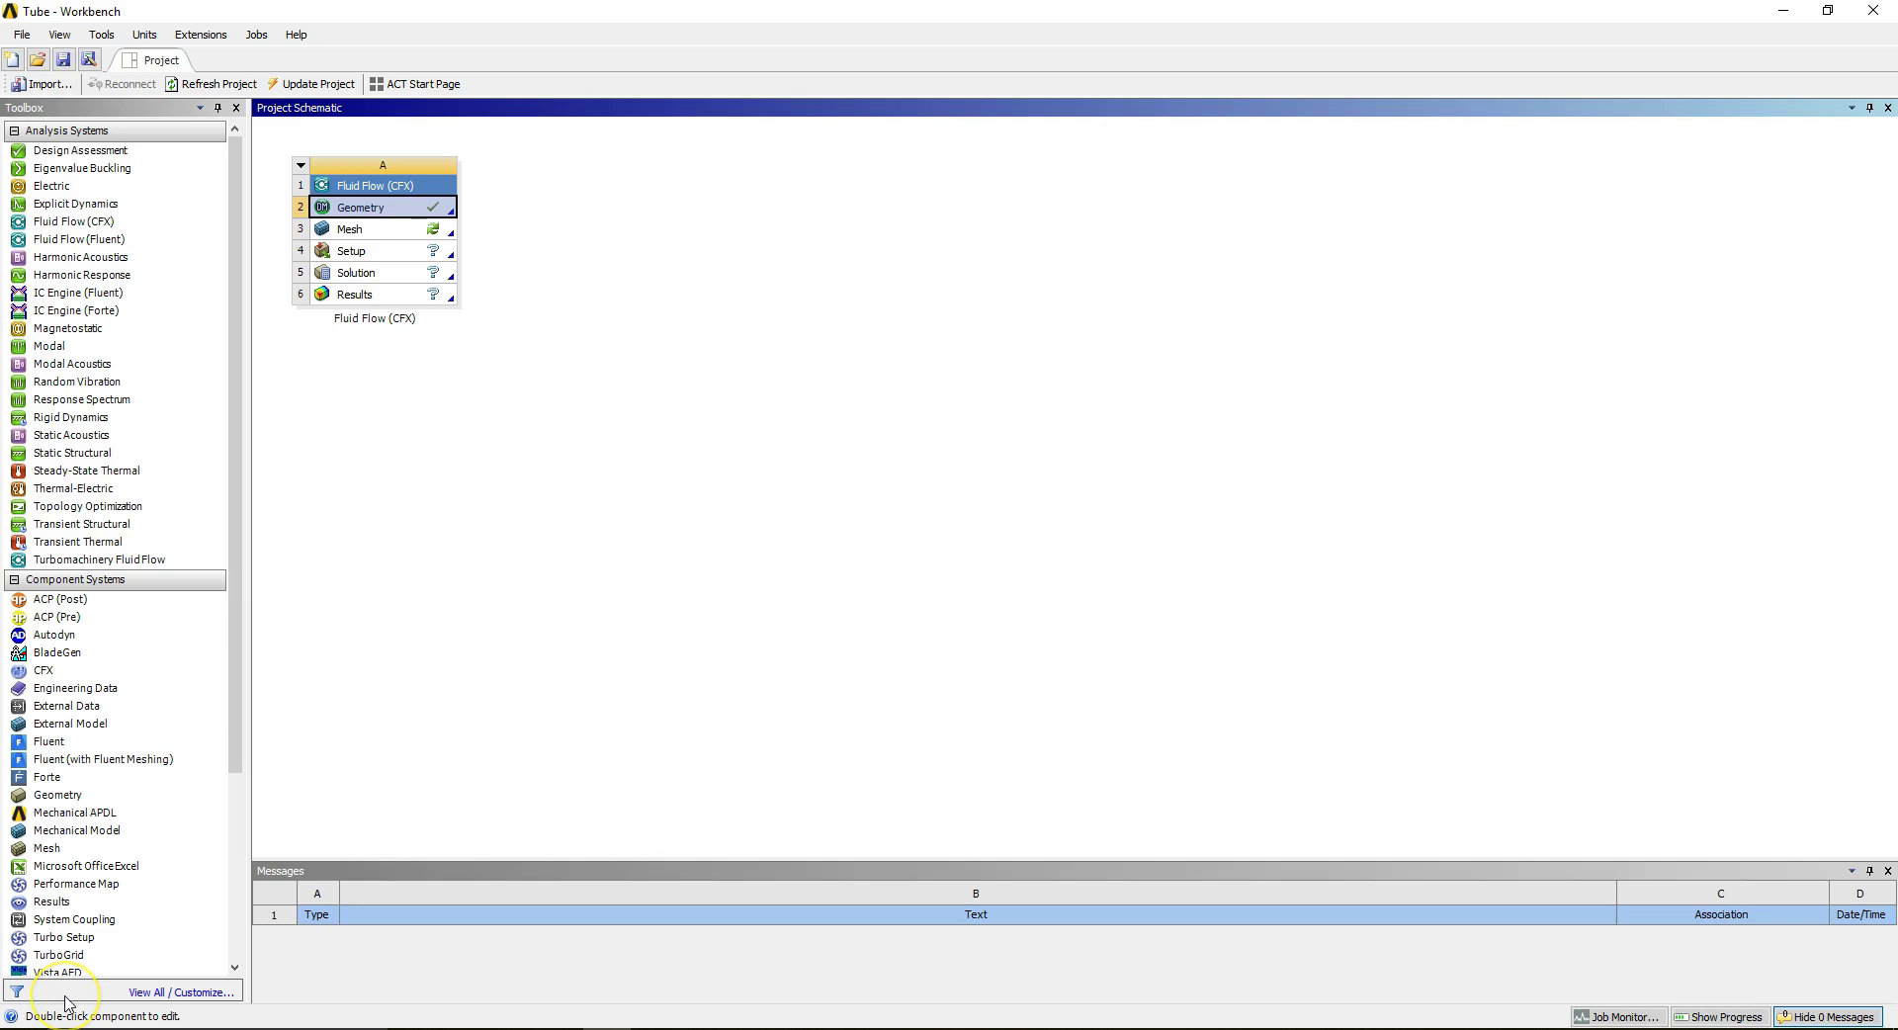
Open the Mesh cell of the Fluid Flow (CFX) system and activate body selection.
click(419, 234)
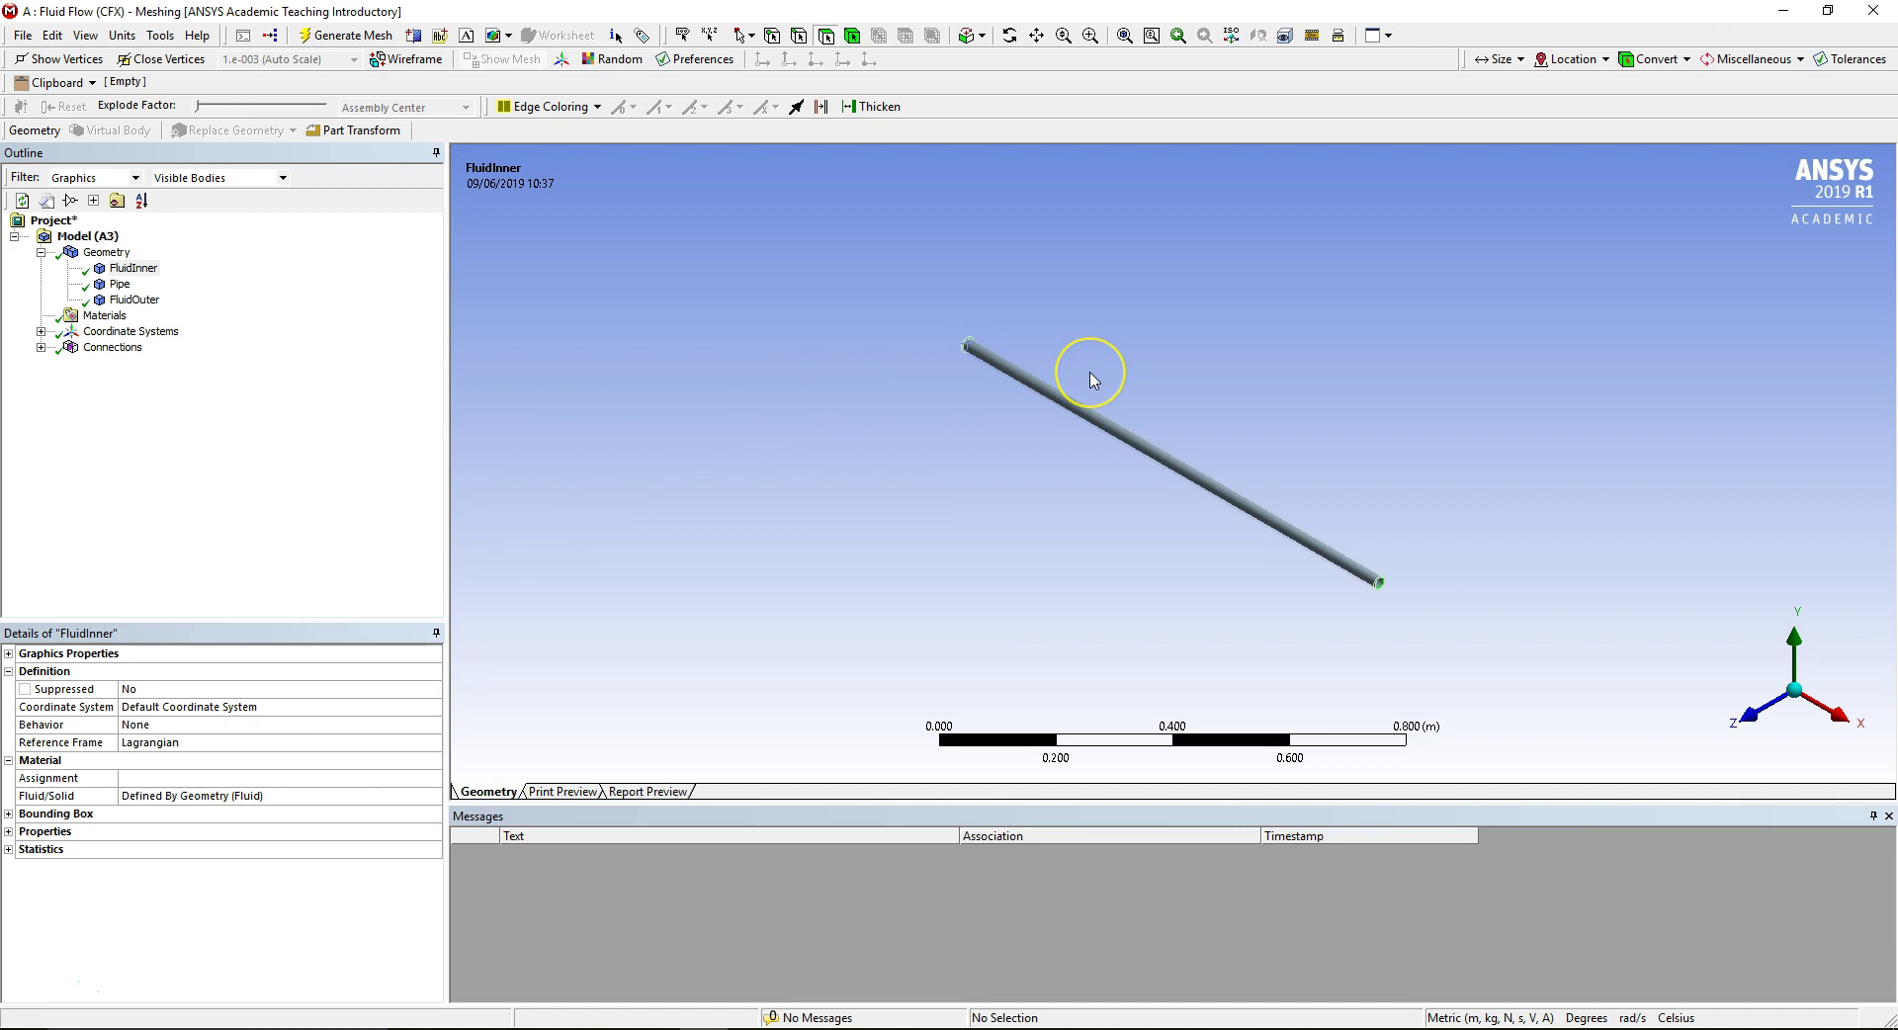
mouse_move(1093, 381)
middle_down()
mouse_move(949, 356)
mouse_move(999, 432)
mouse_move(986, 329)
mouse_move(869, 330)
middle_up()
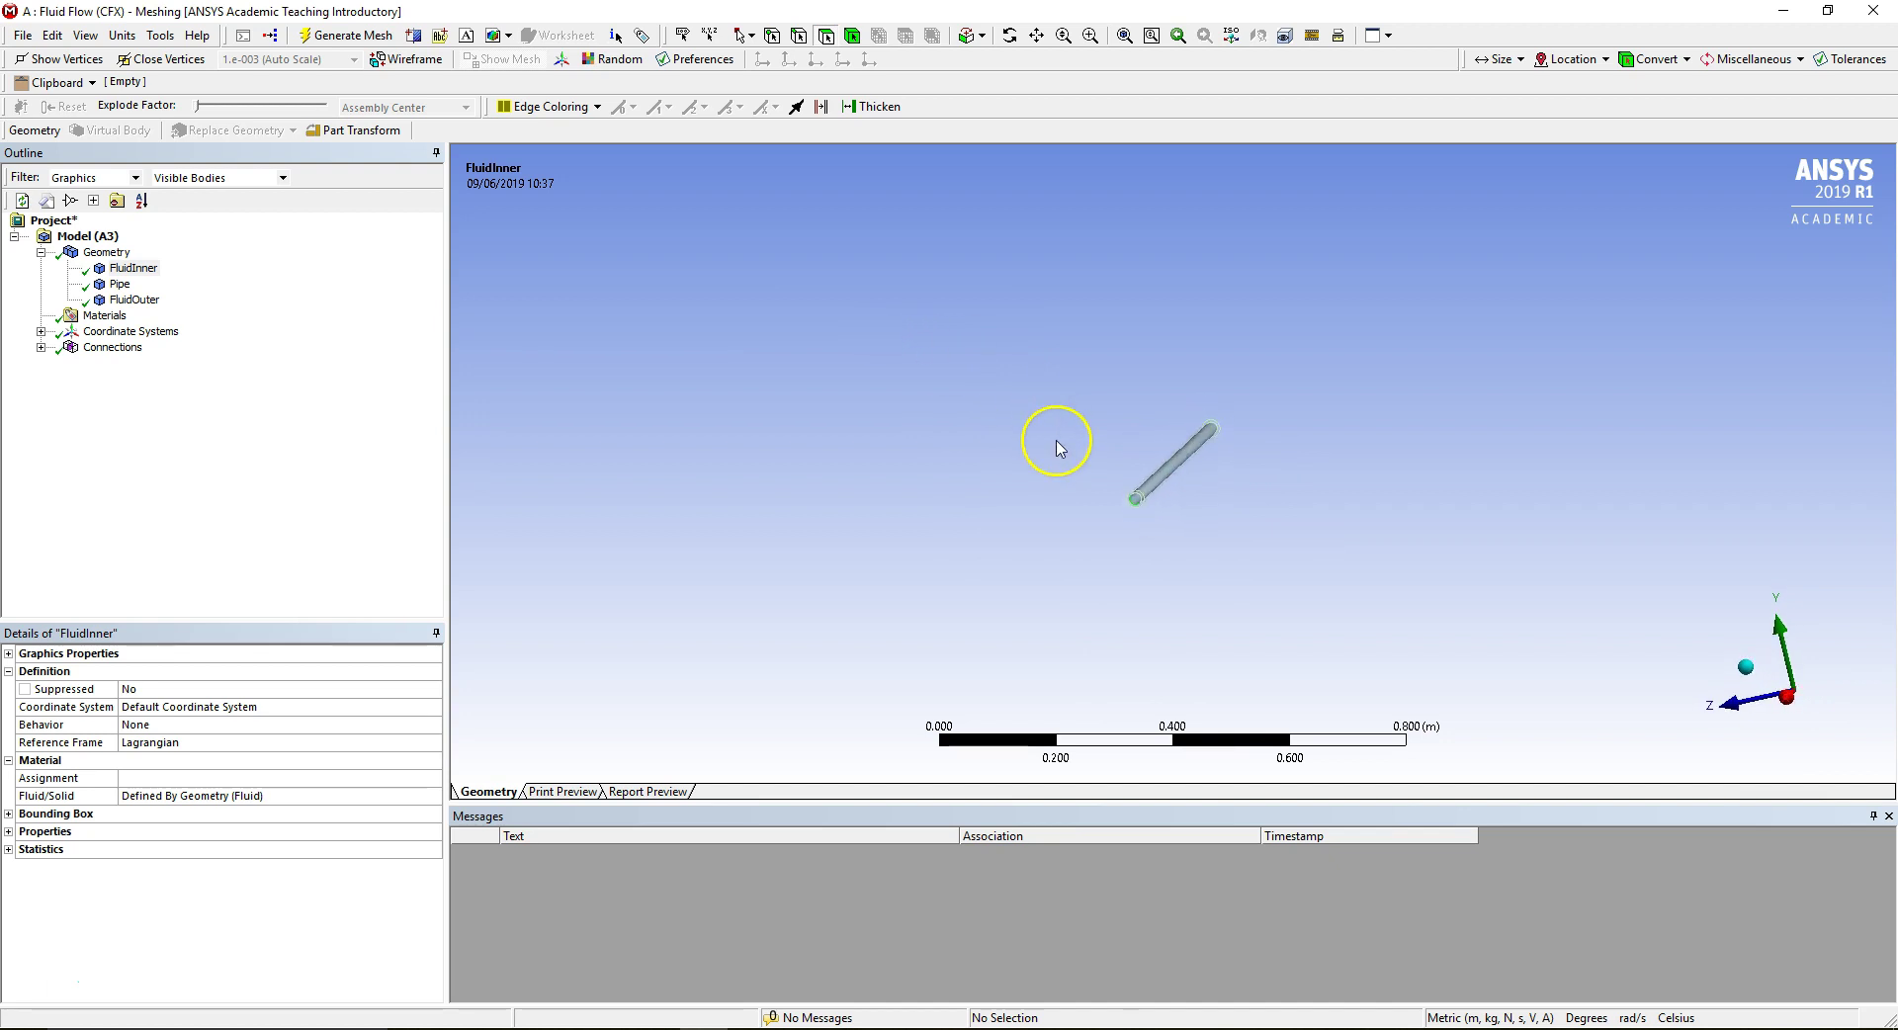
right_drag(1059, 438, 1186, 523)
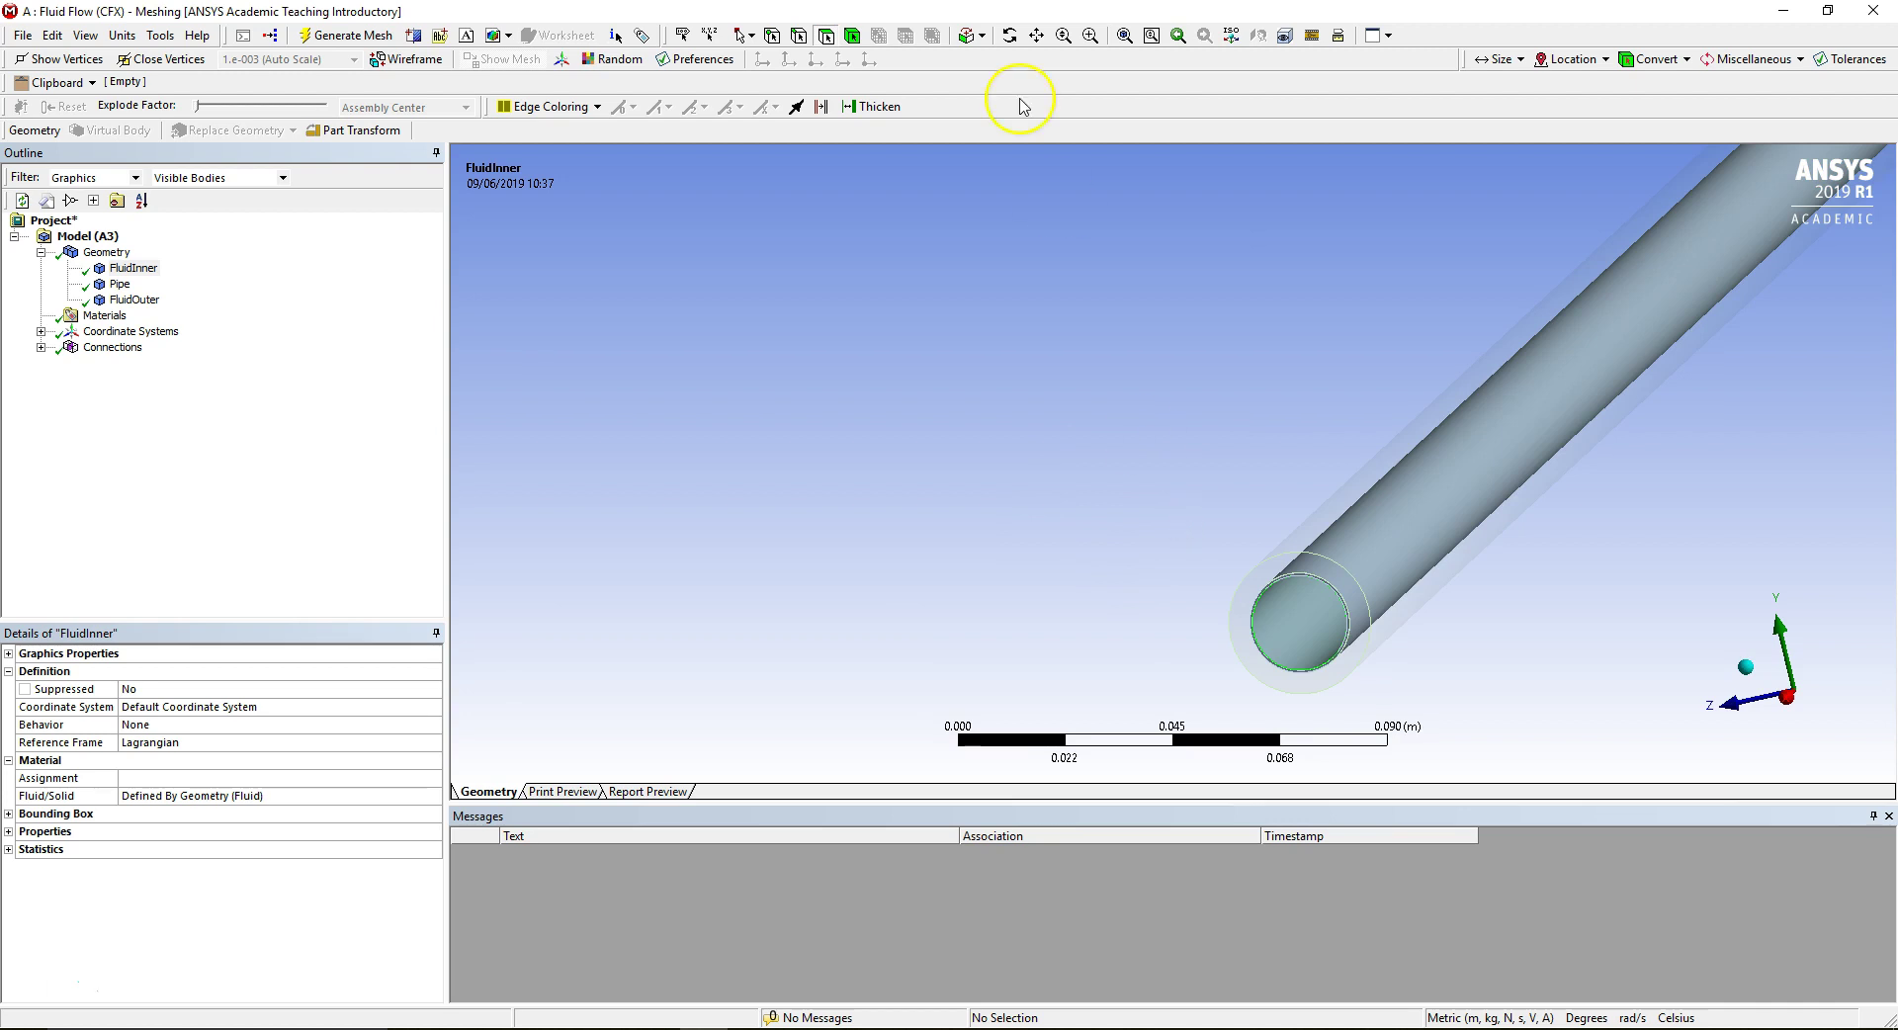
click(854, 37)
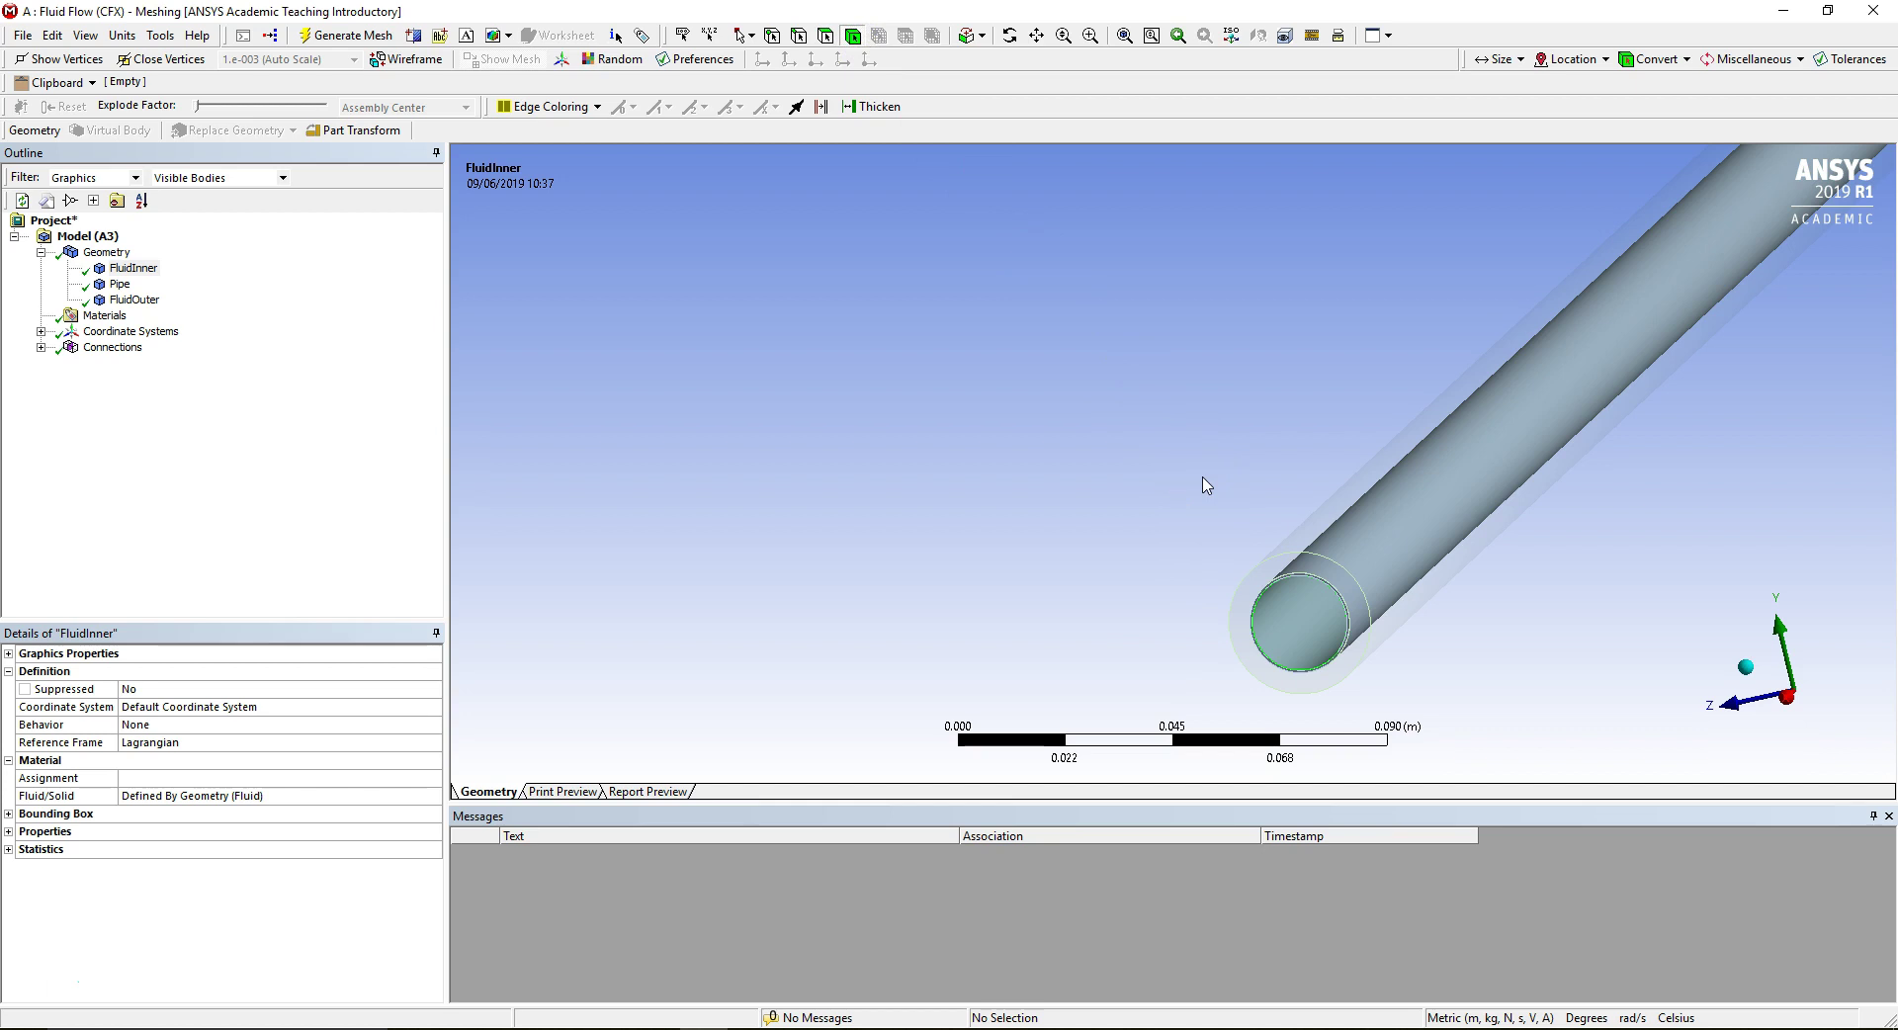
click(1111, 400)
ctrl+middle_drag(1111, 400, 924, 148)
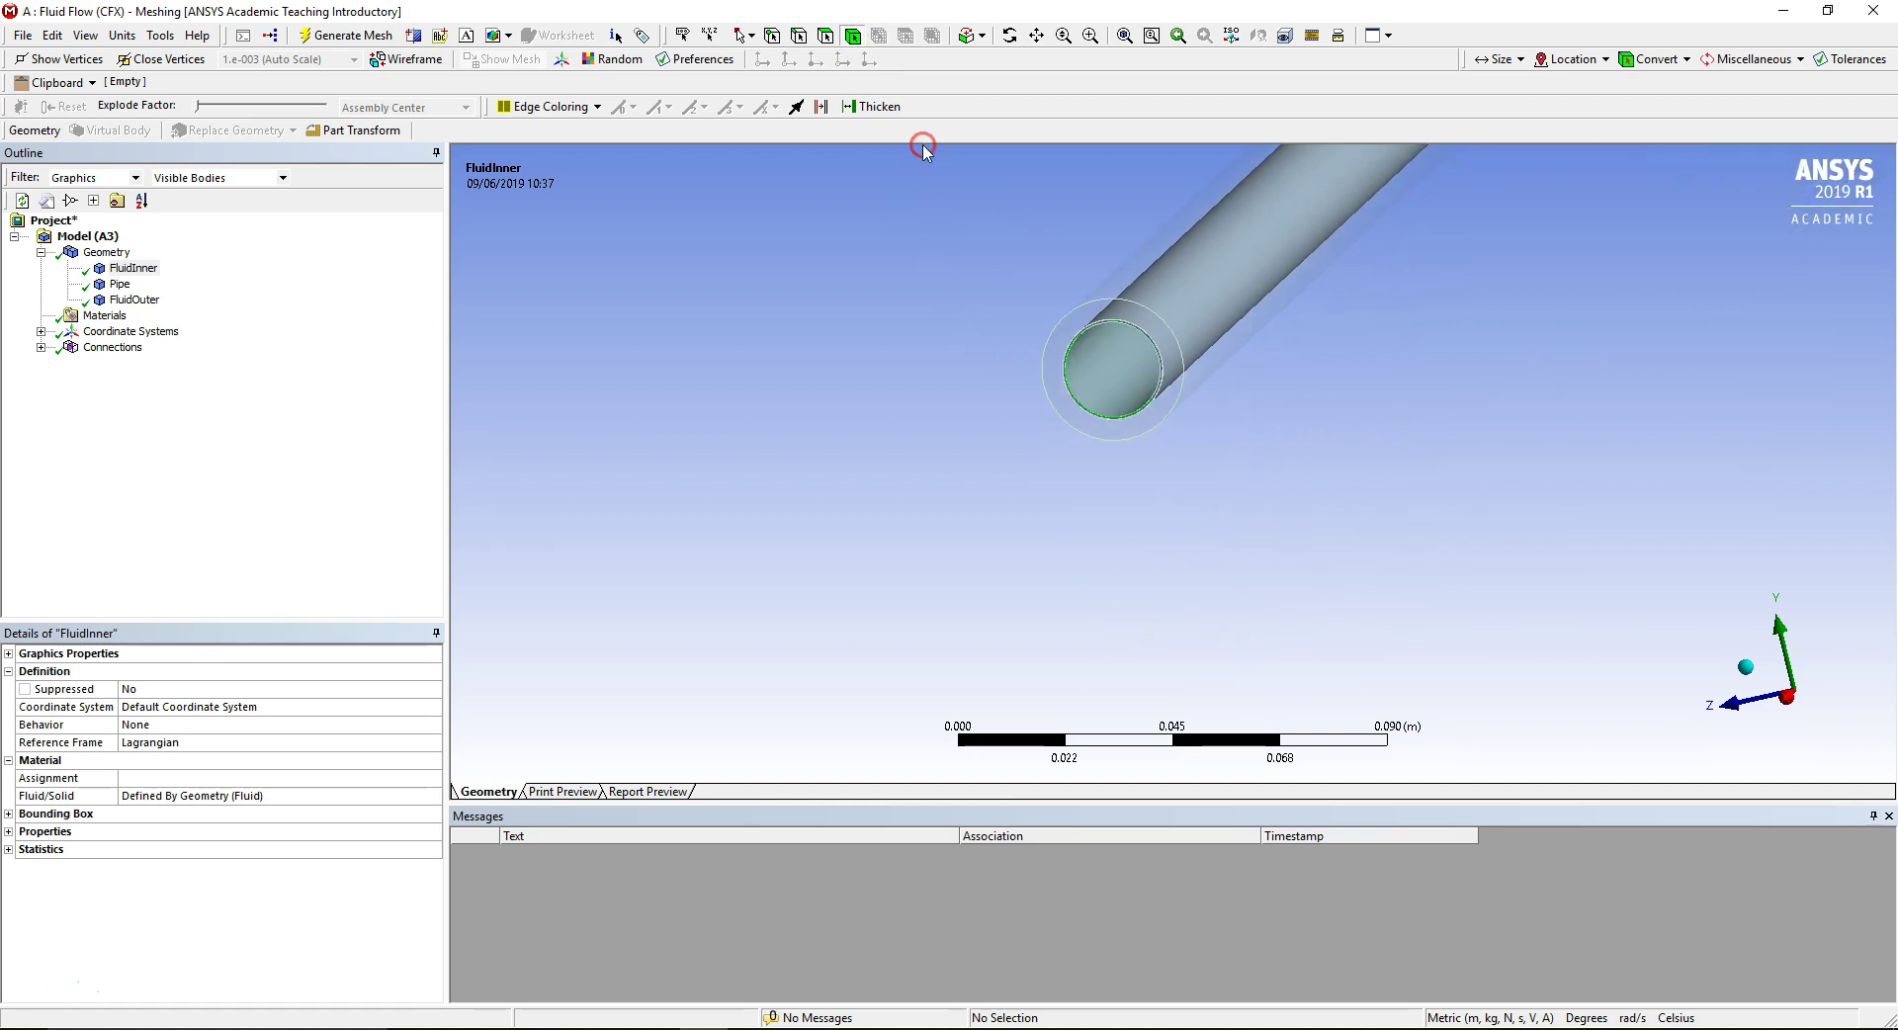
right_drag(1072, 263, 1121, 306)
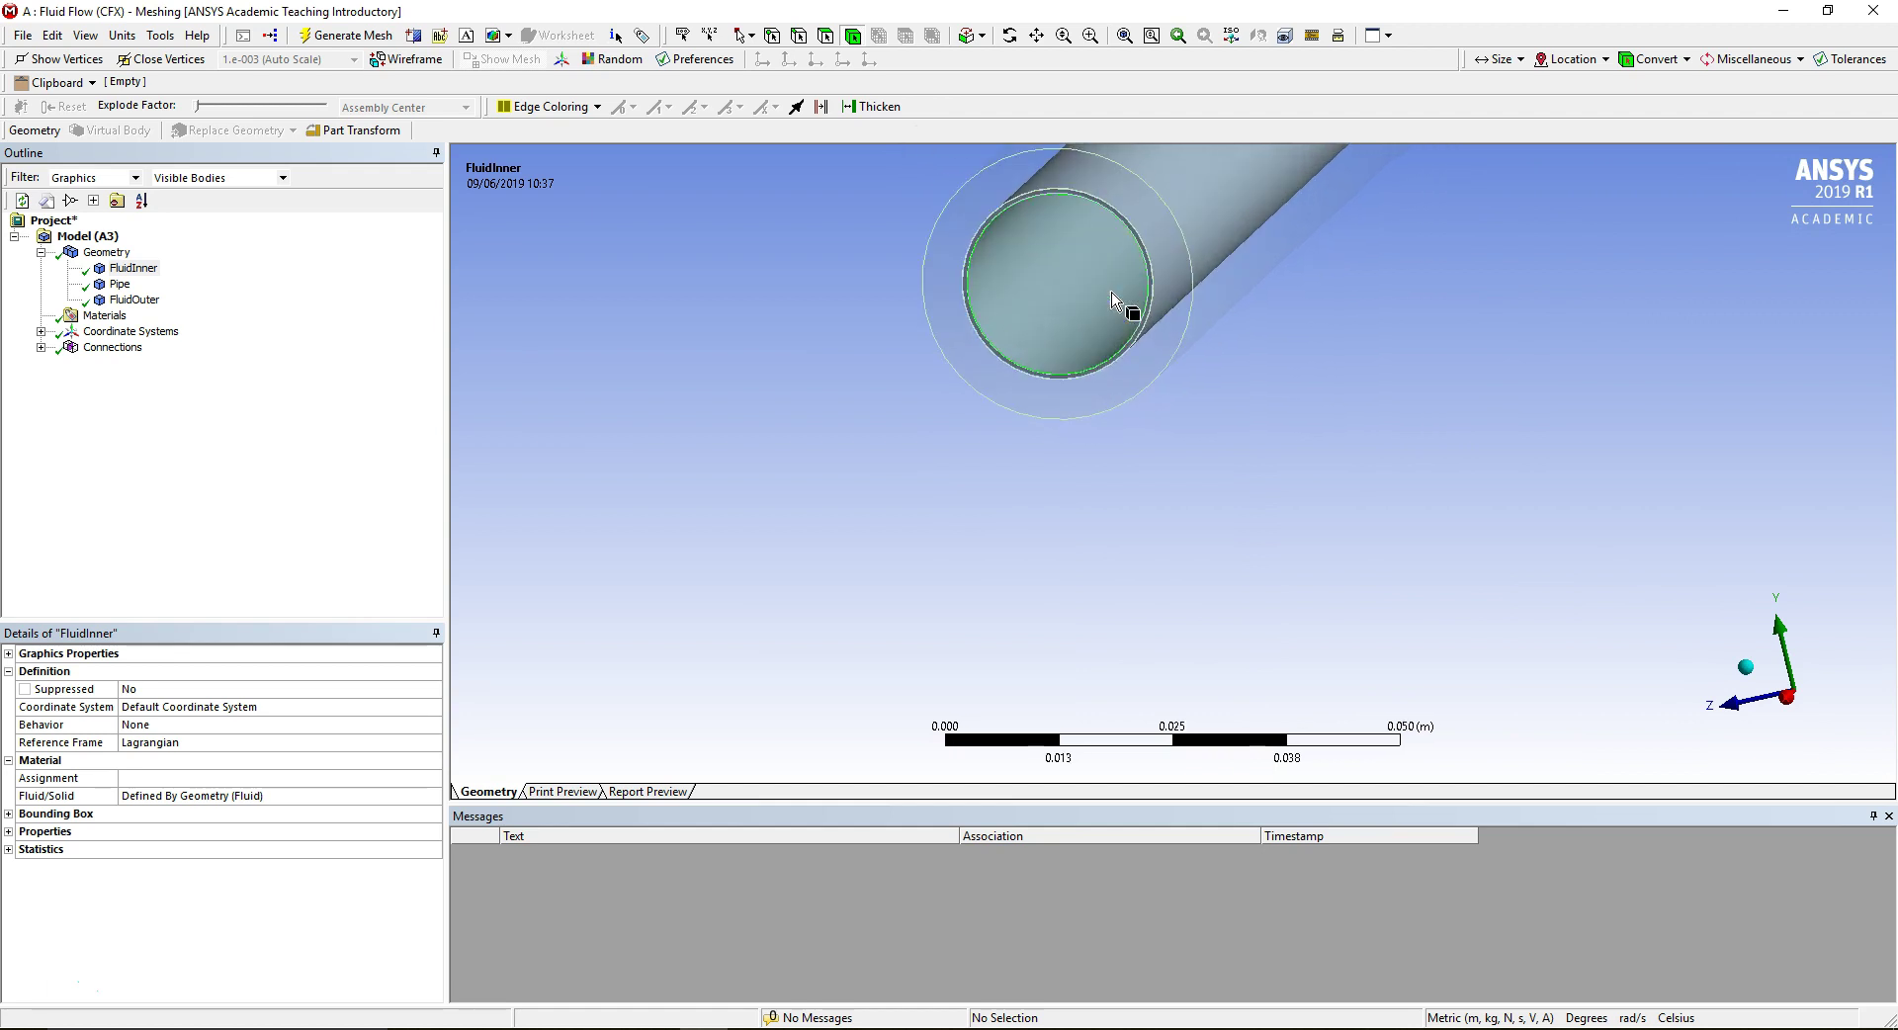
ctrl+middle_drag(1111, 295, 1137, 494)
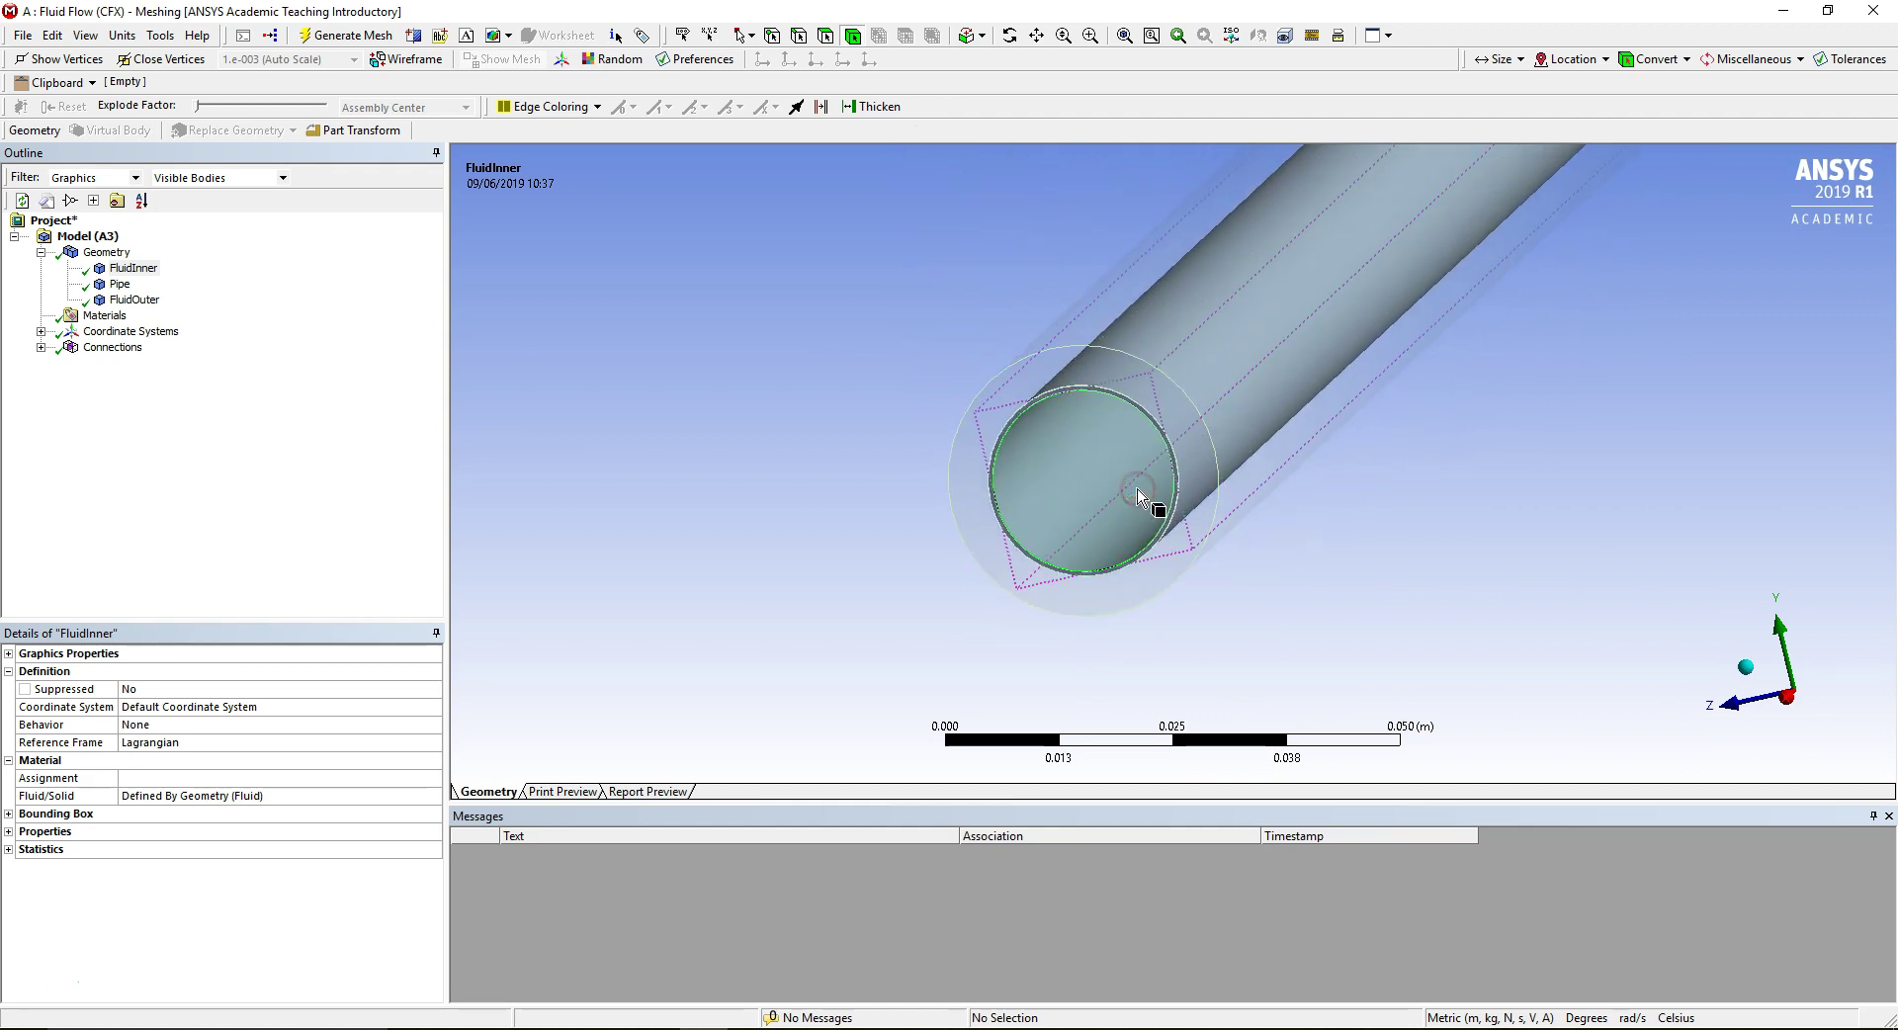
Switch to face selection and examine the tube's end where the inner fluid, pipe and outer fluid meet.
click(824, 36)
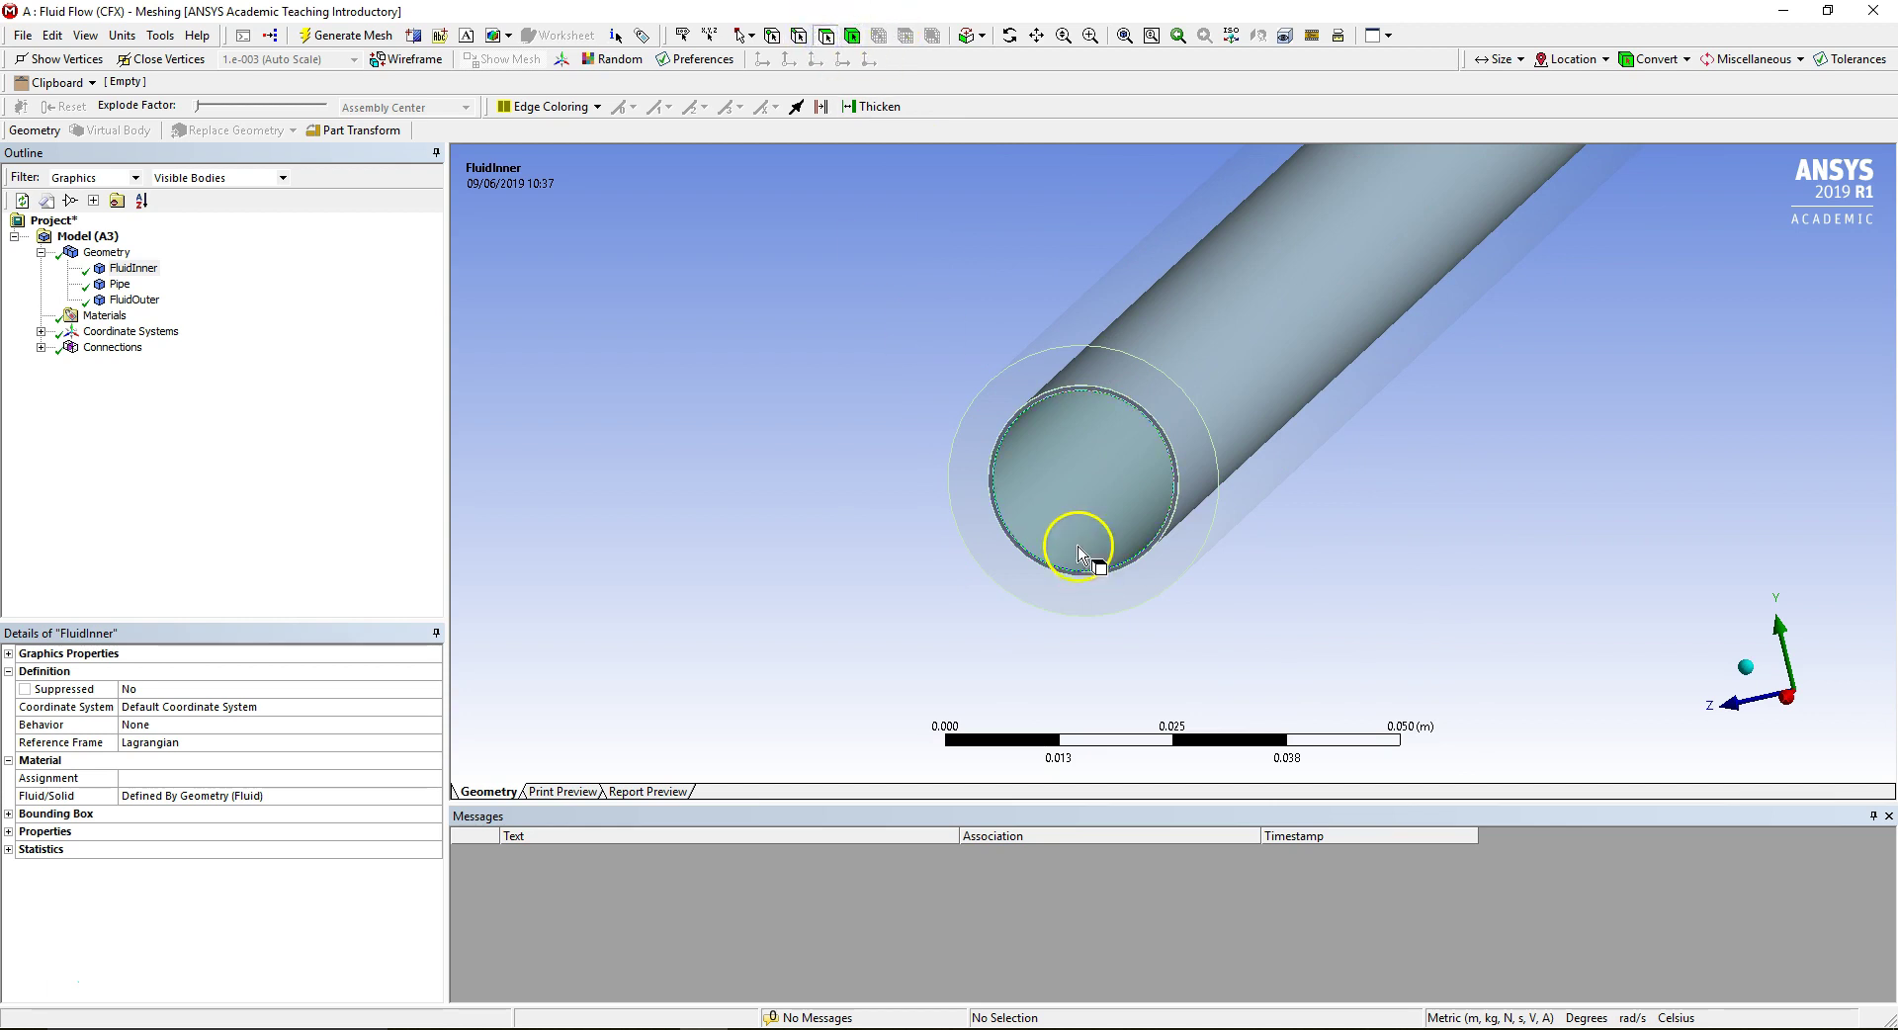
click(1074, 514)
middle_drag(1073, 513, 1097, 511)
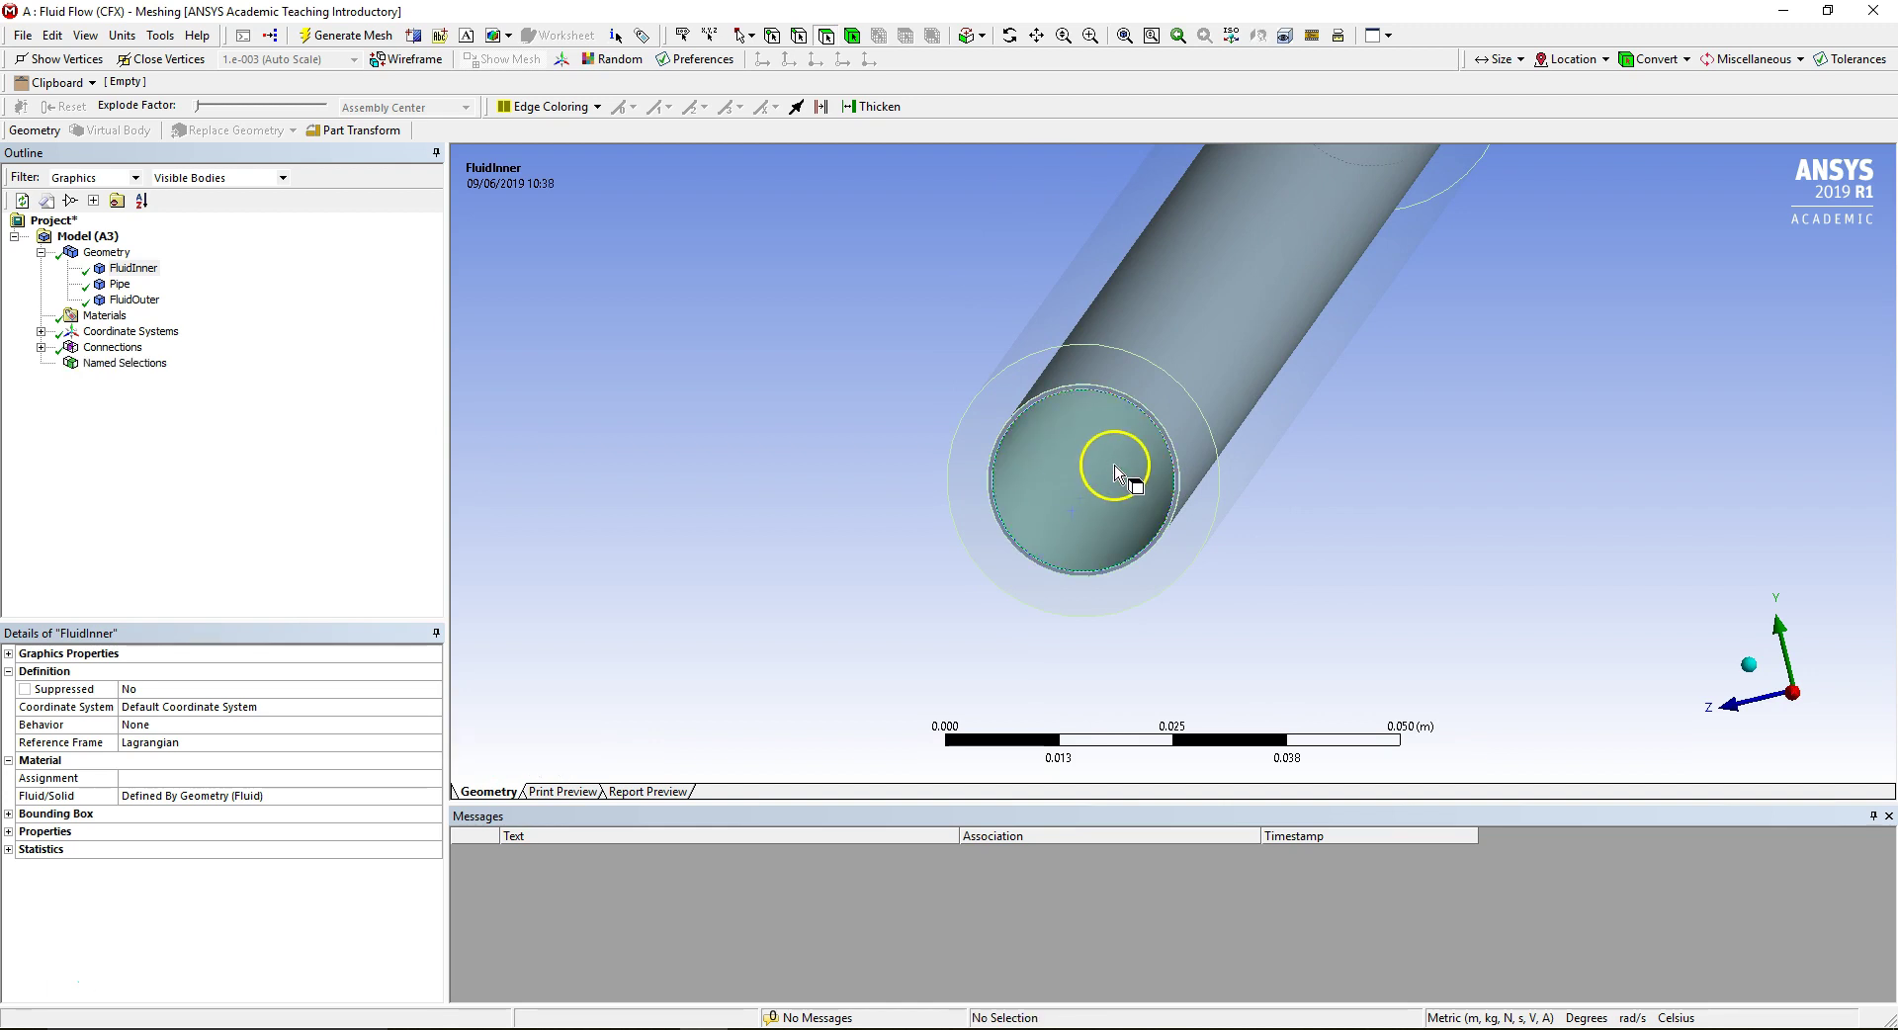
middle_drag(1132, 464, 1136, 454)
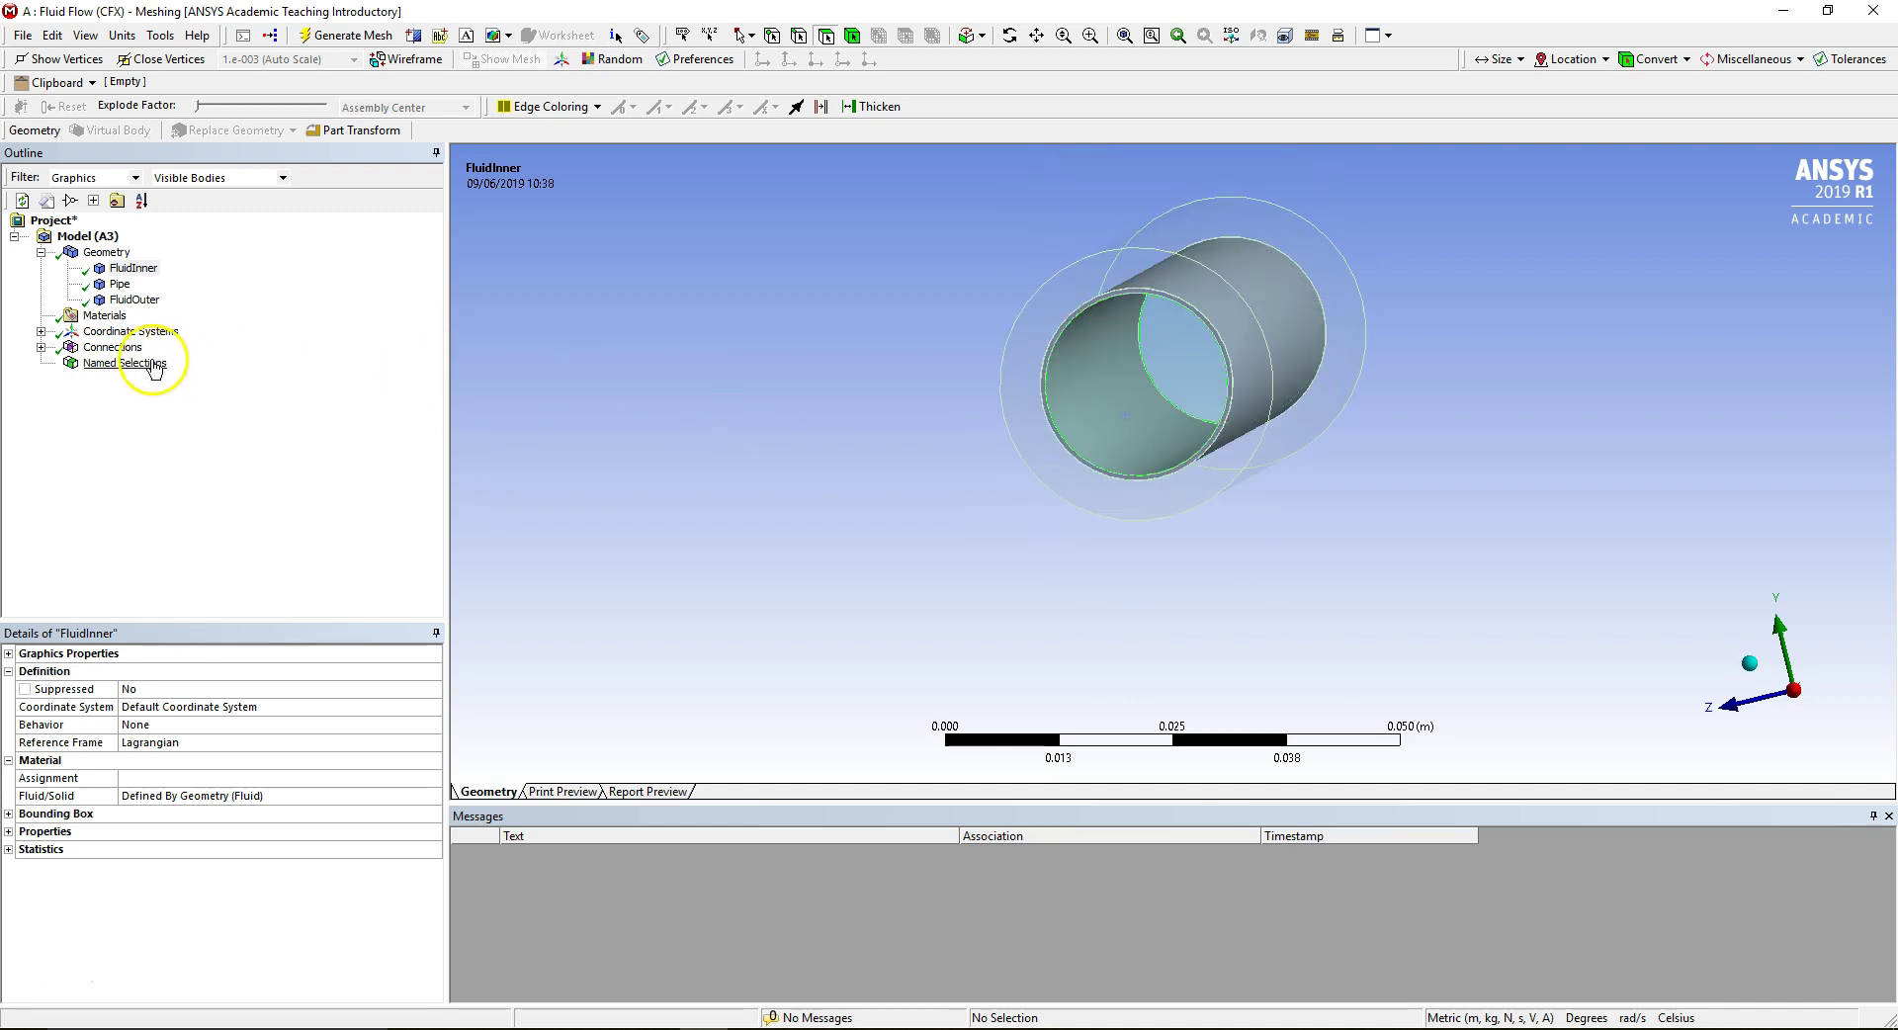
Delete all three automatically created contact regions, Contact Region, Contact Region 2 and Contact Region 3.
click(40, 347)
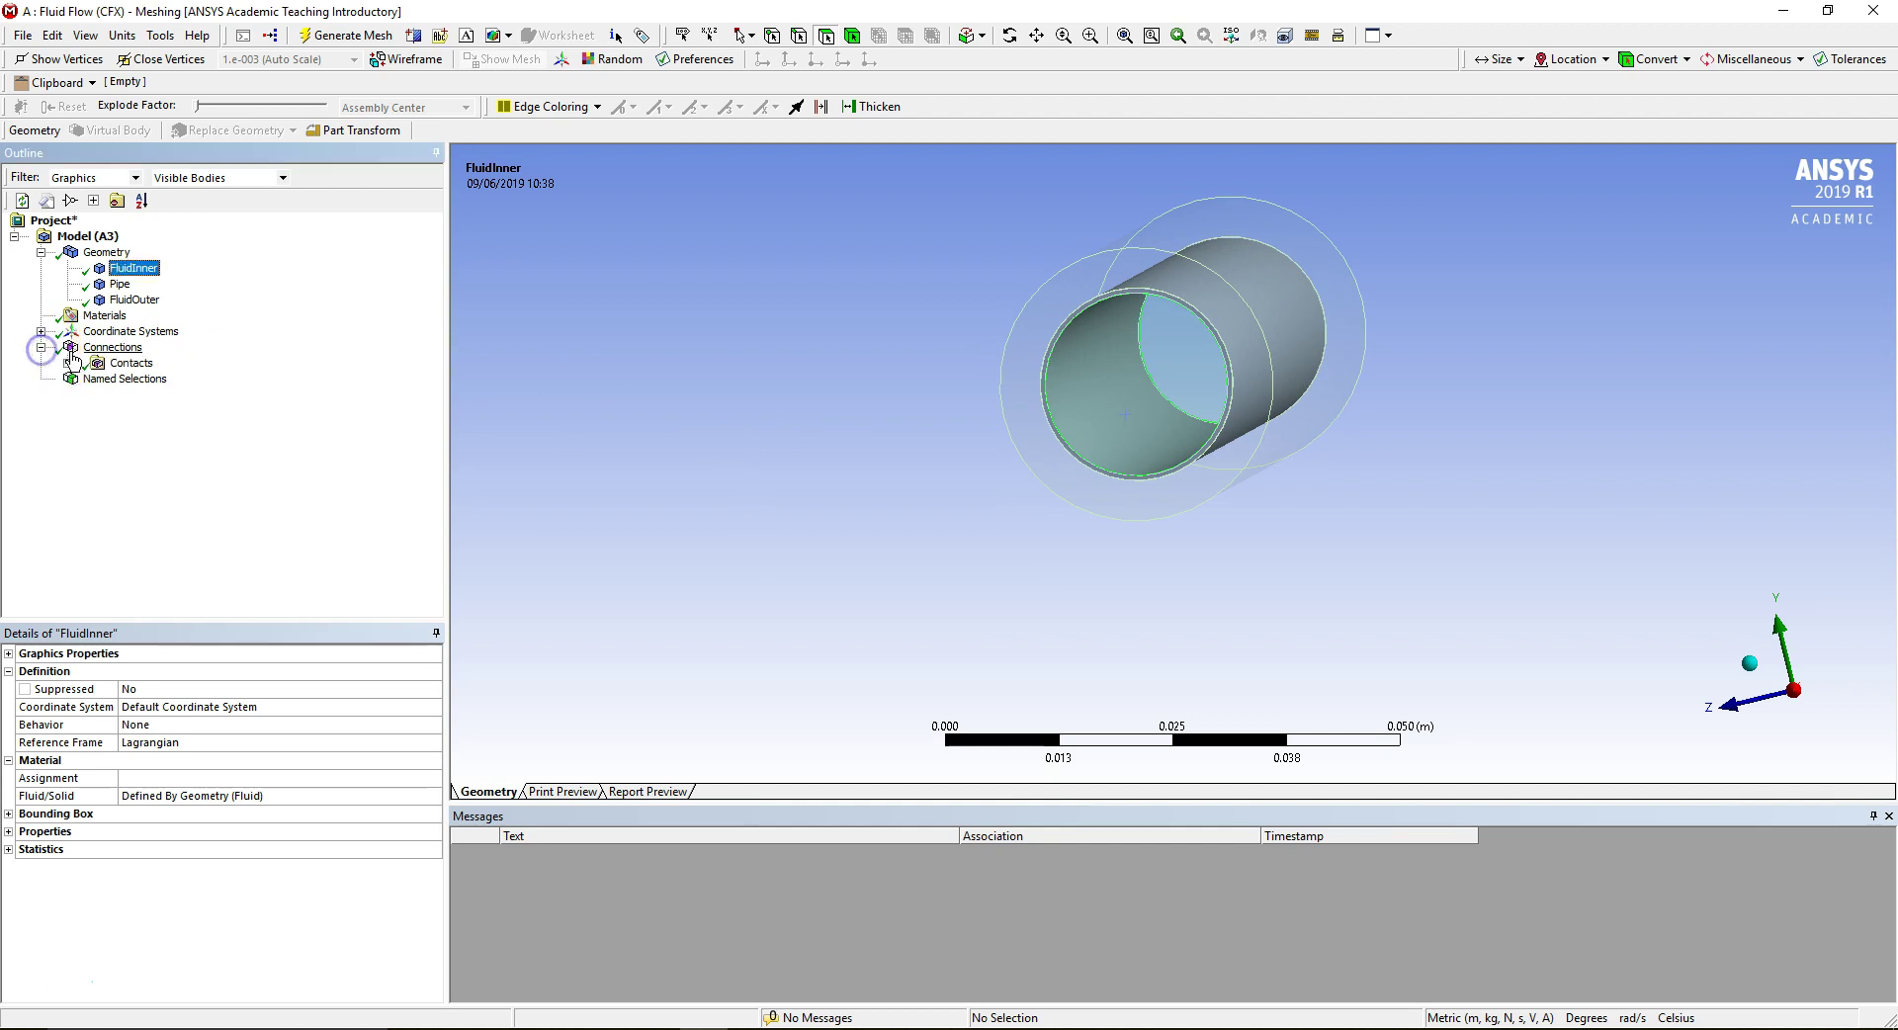
click(67, 363)
click(158, 378)
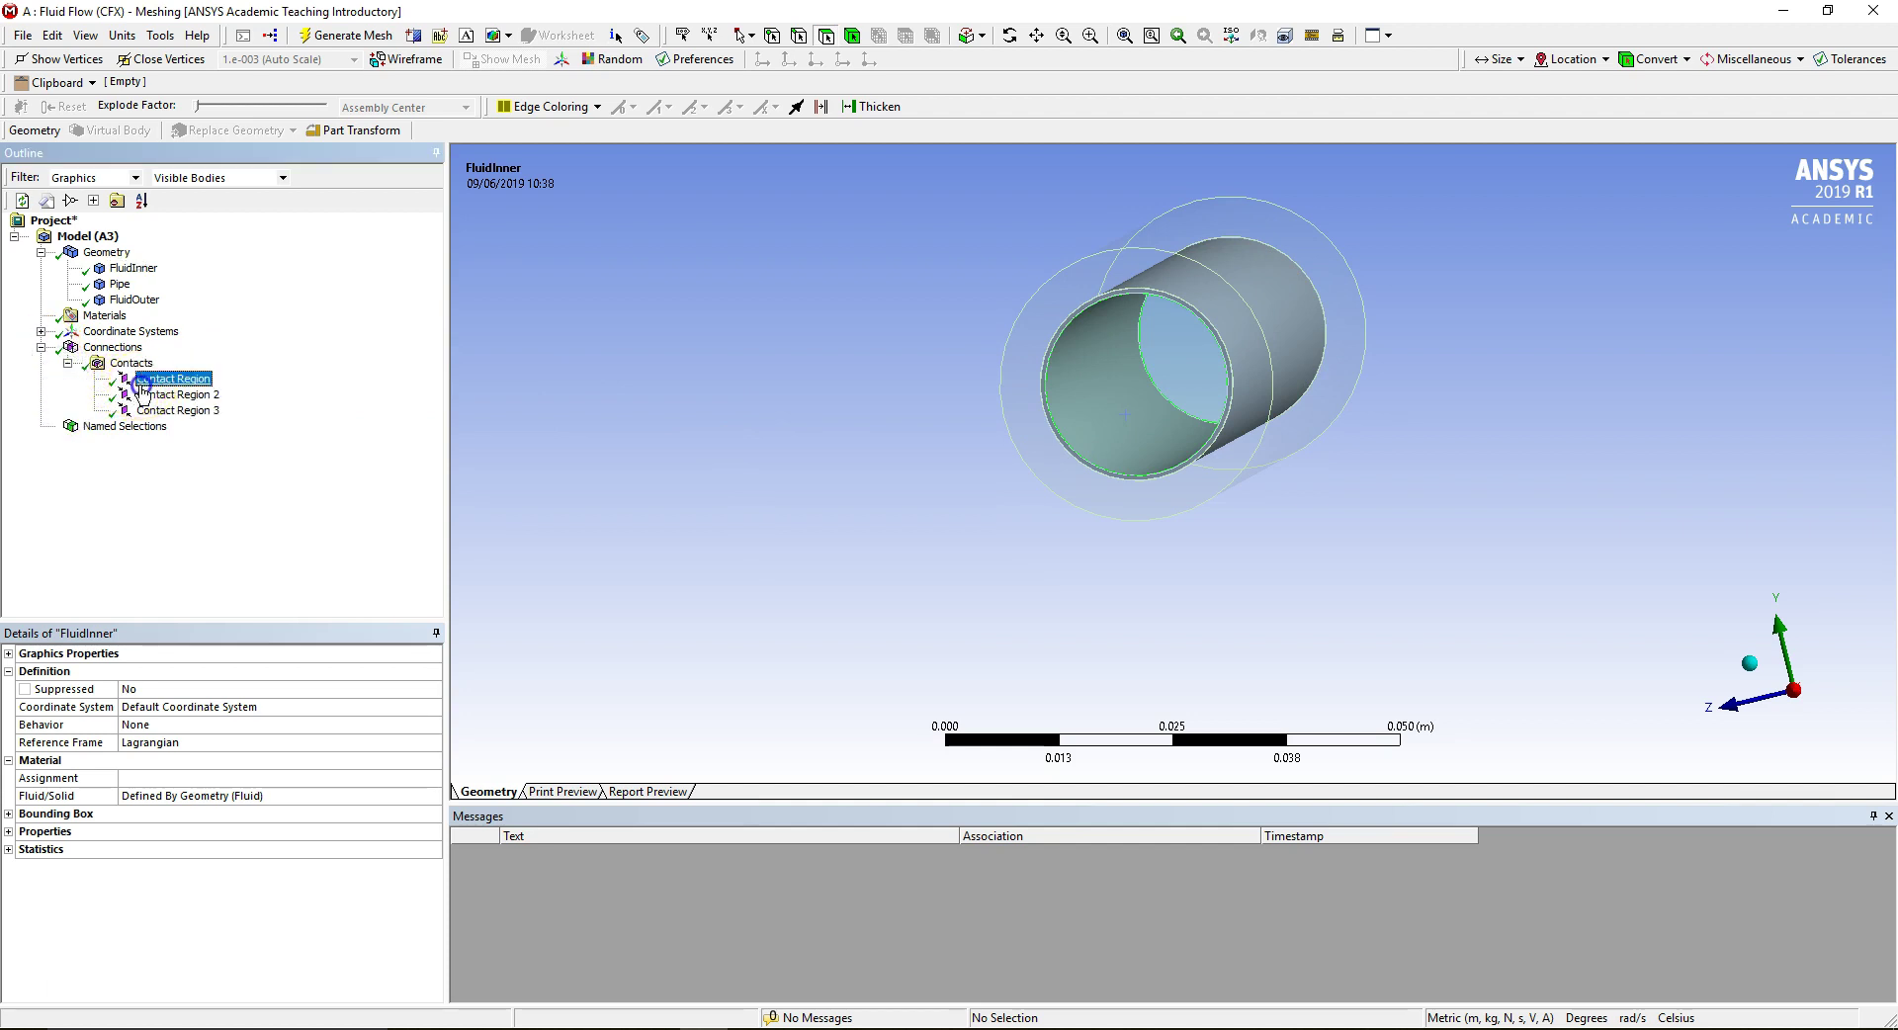
key(shift+Down)
key(shift+Down)
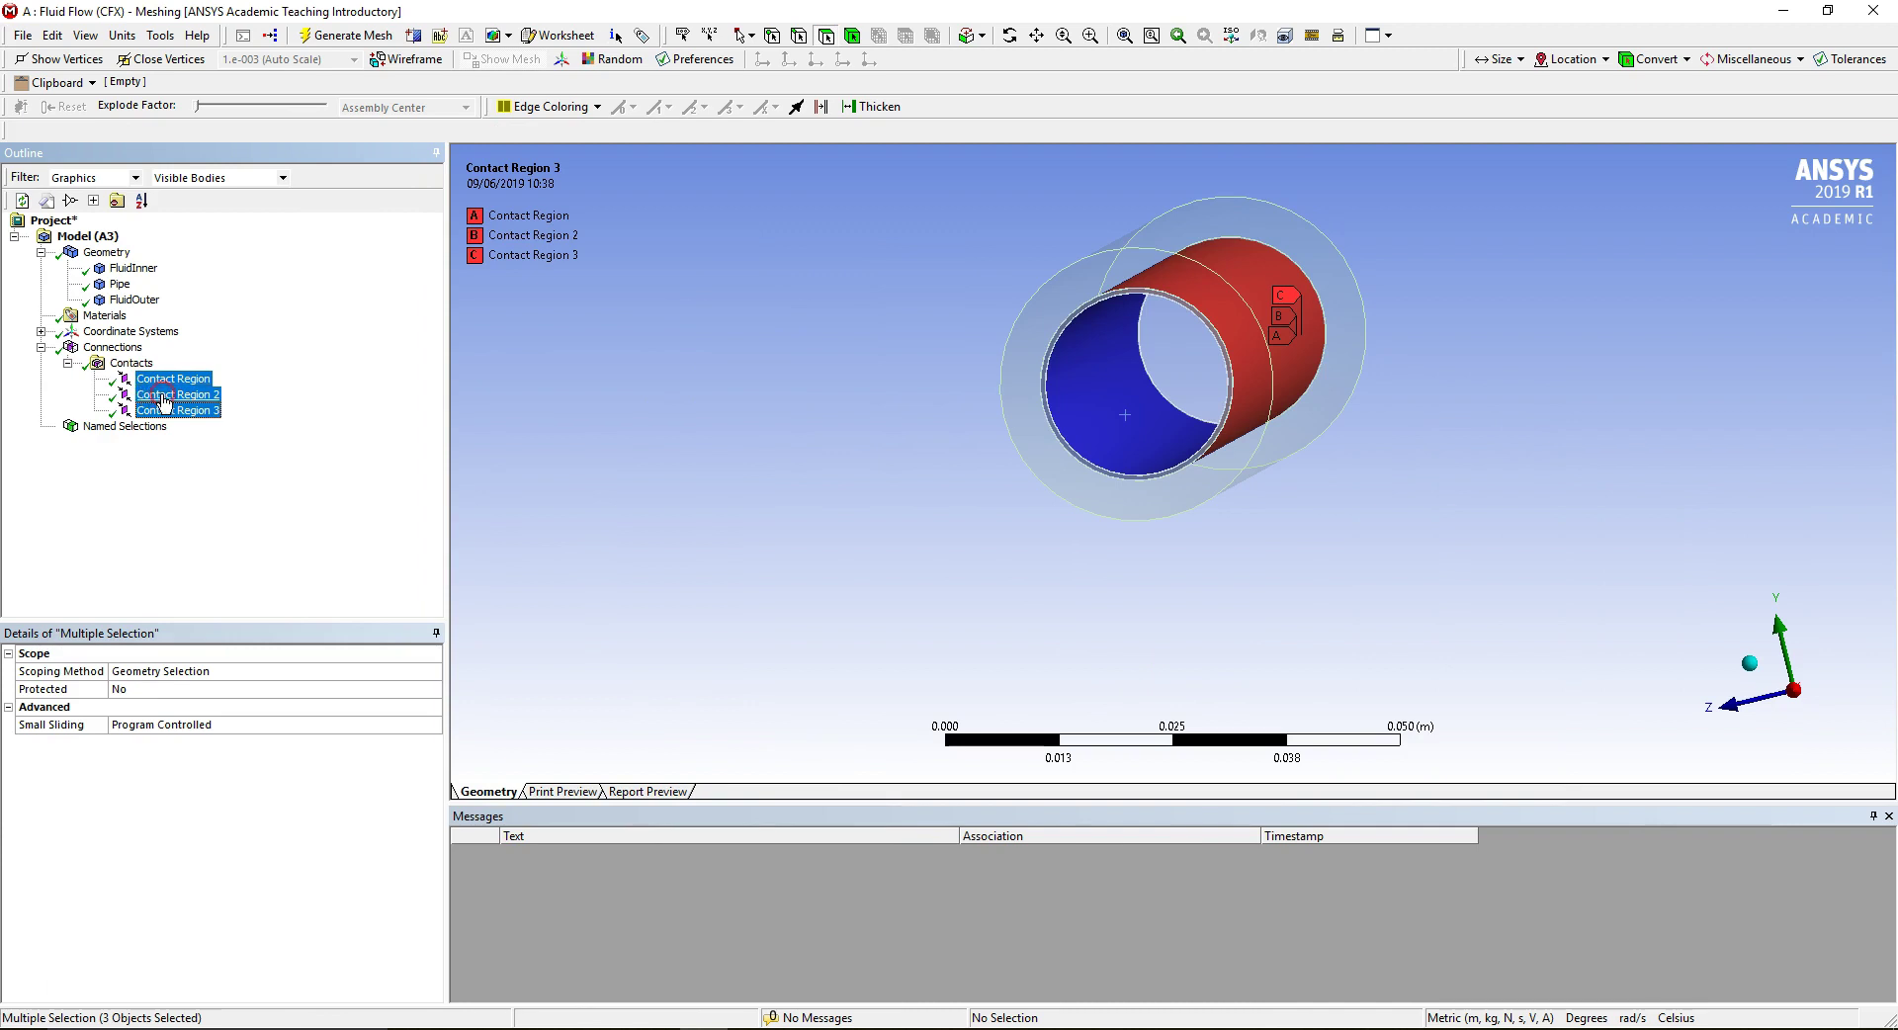
right_click(165, 401)
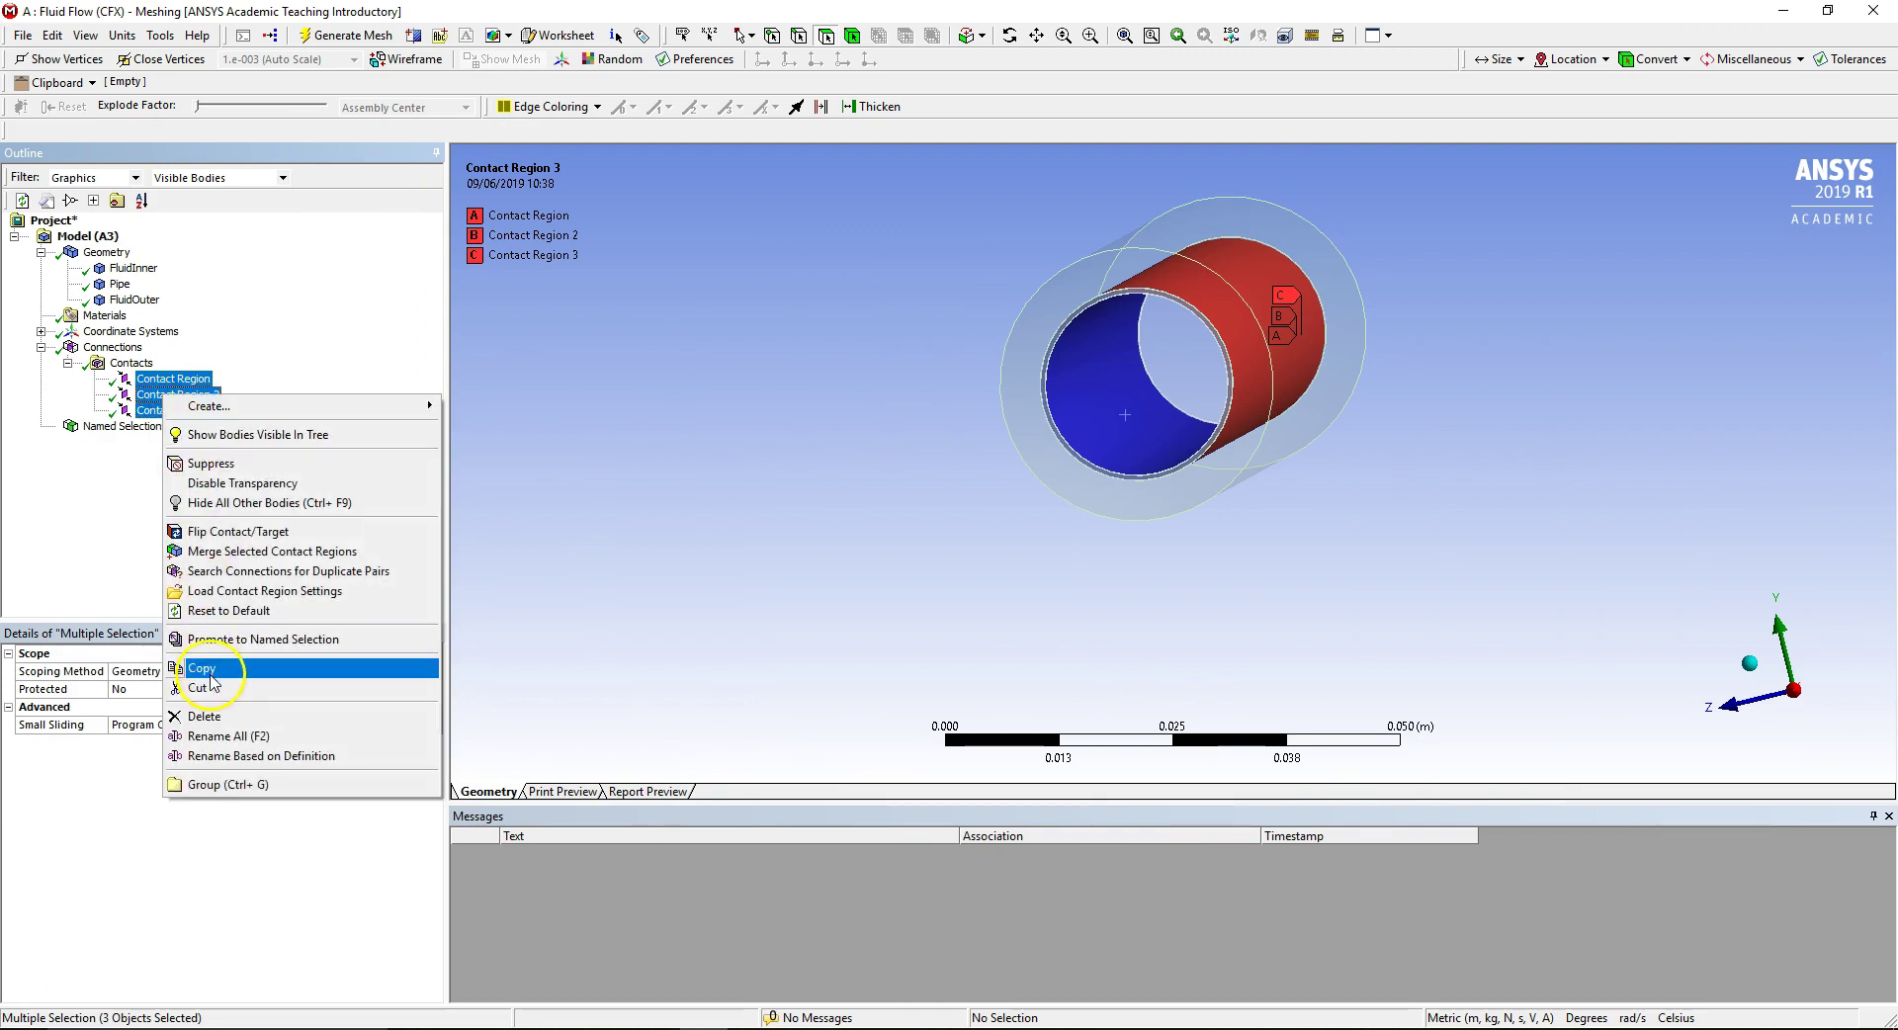
click(219, 717)
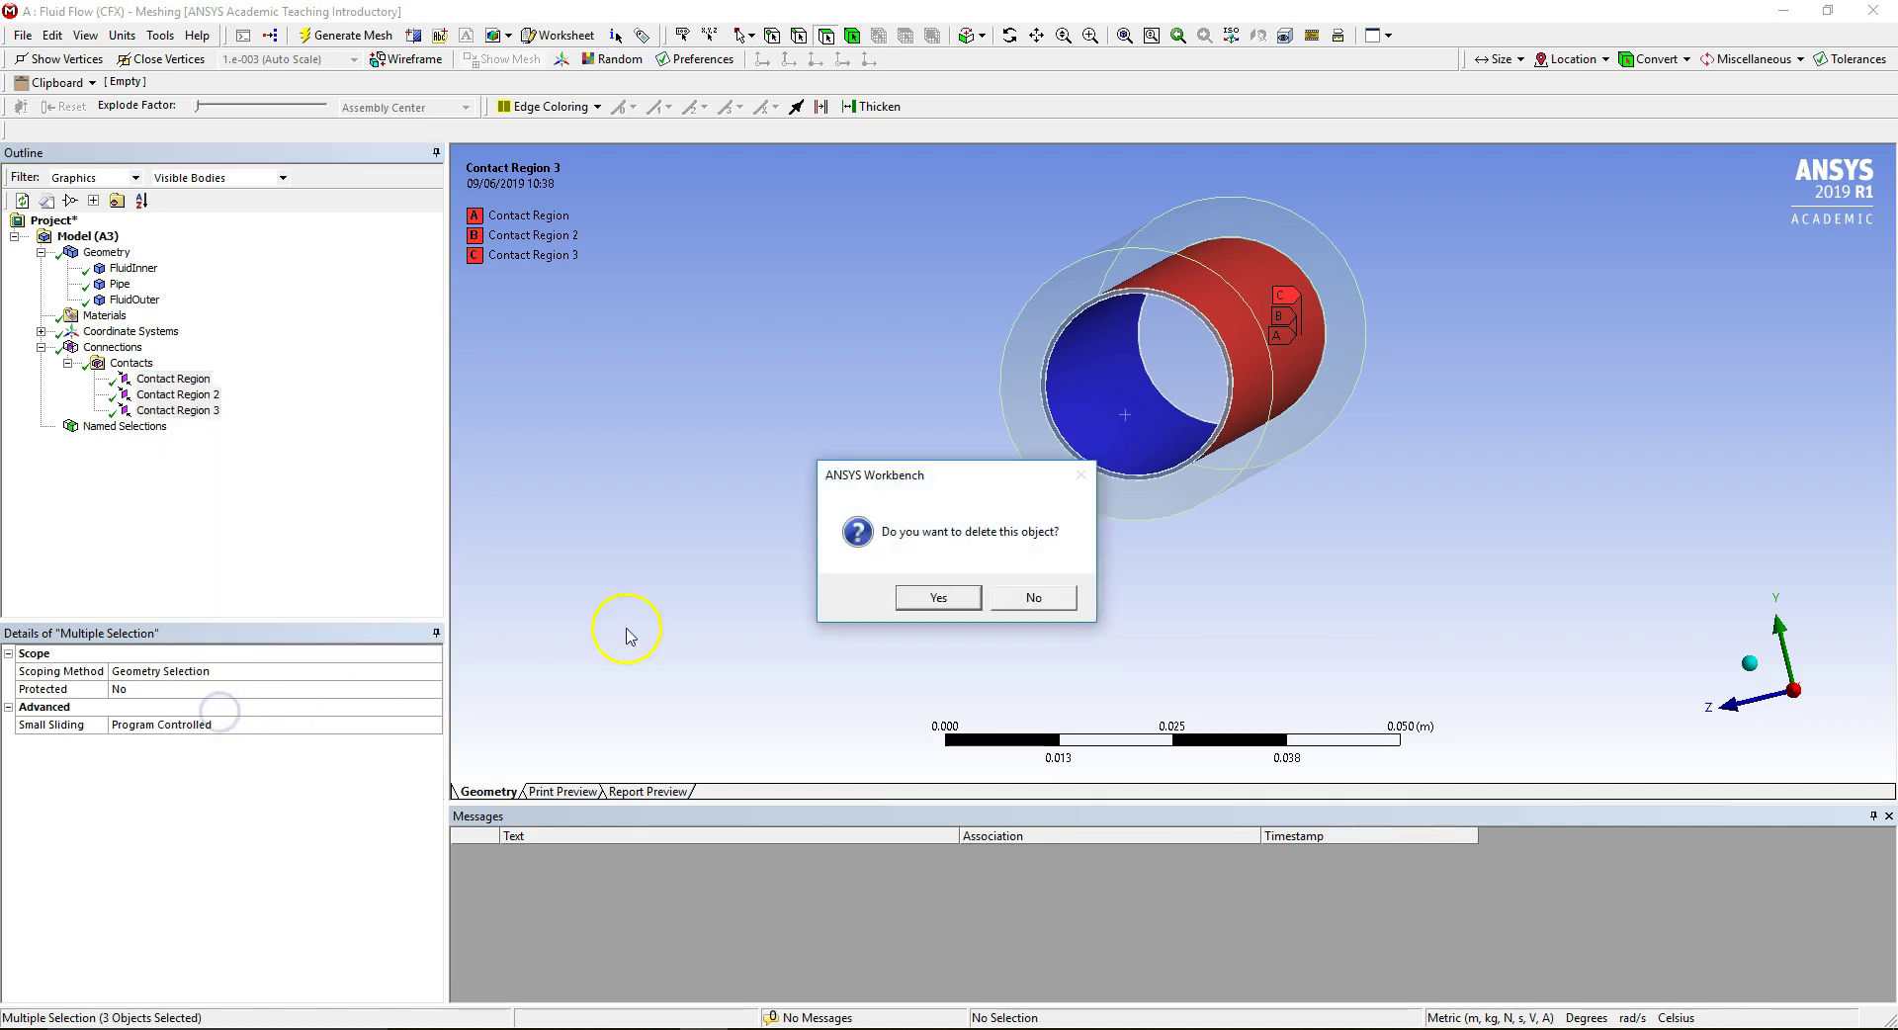
click(936, 601)
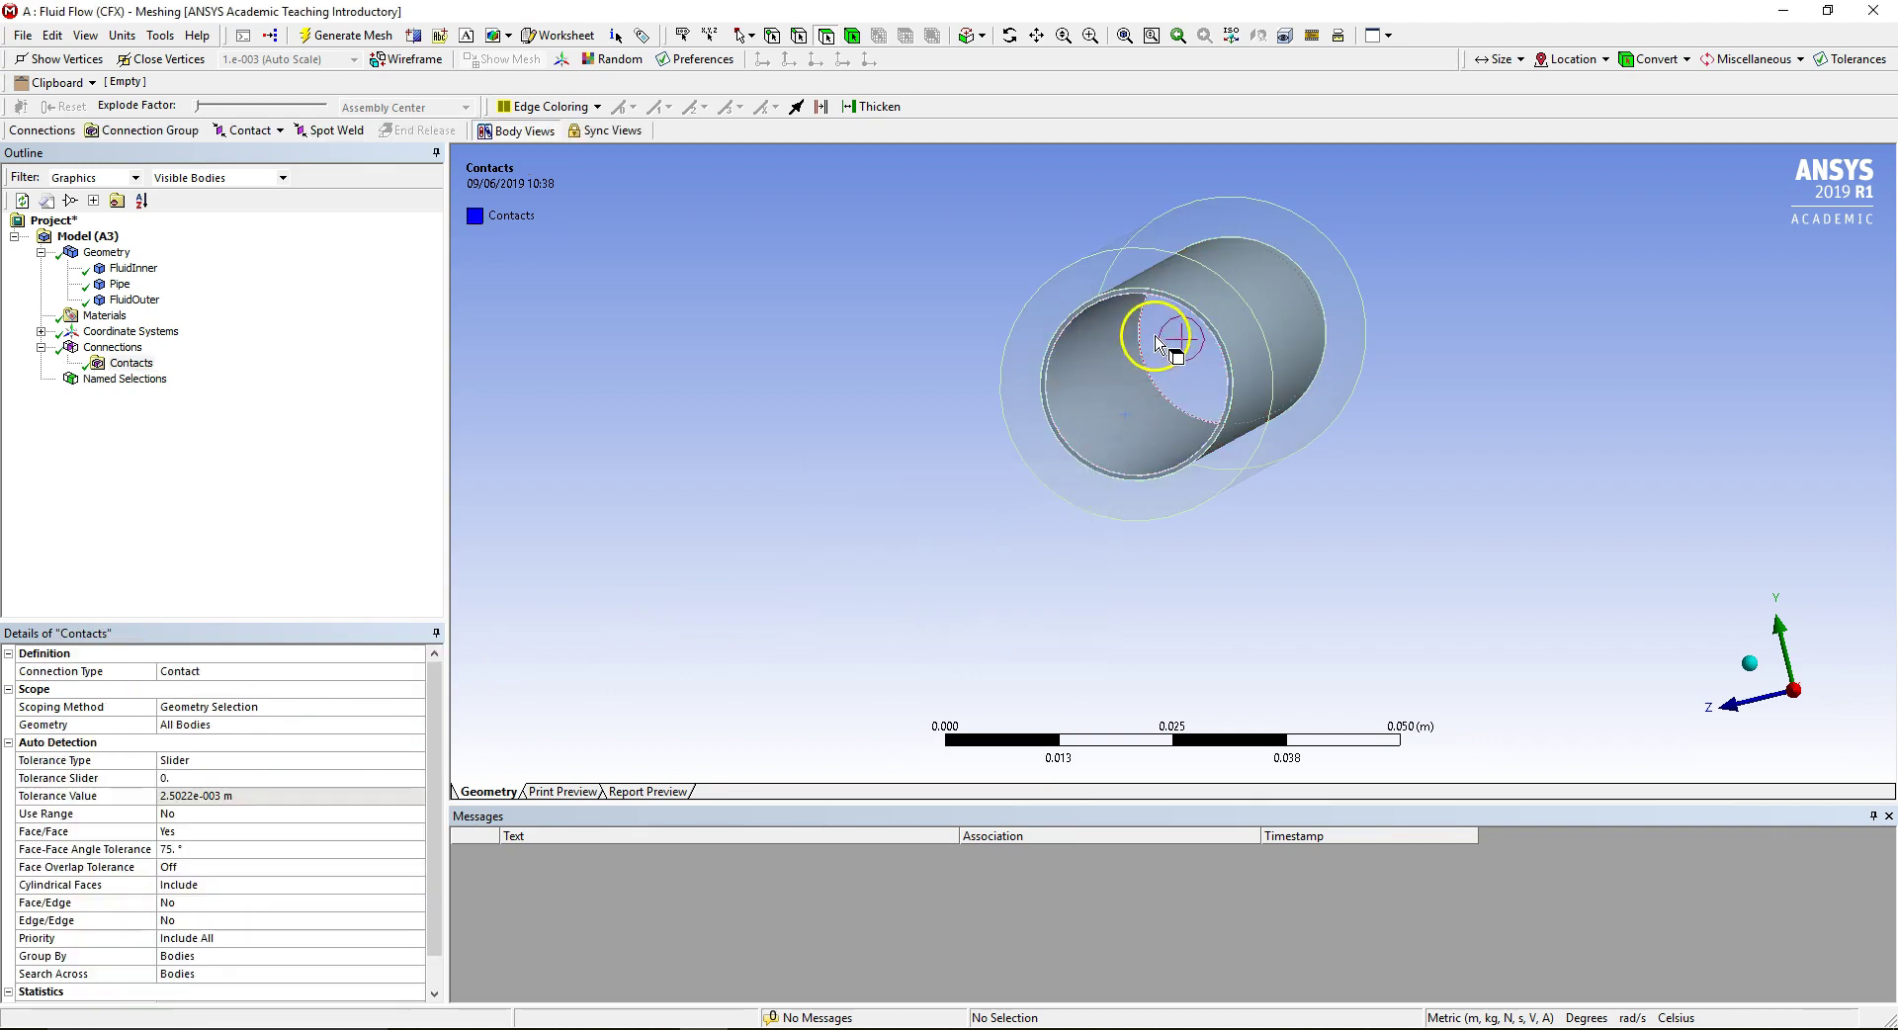
Insert a manual contact region under Contacts and assign the cylindrical face of FluidInner as its contact side.
scroll(1164, 338, up, 1)
scroll(1164, 338, up, 3)
ctrl+middle_drag(1164, 338, 1136, 525)
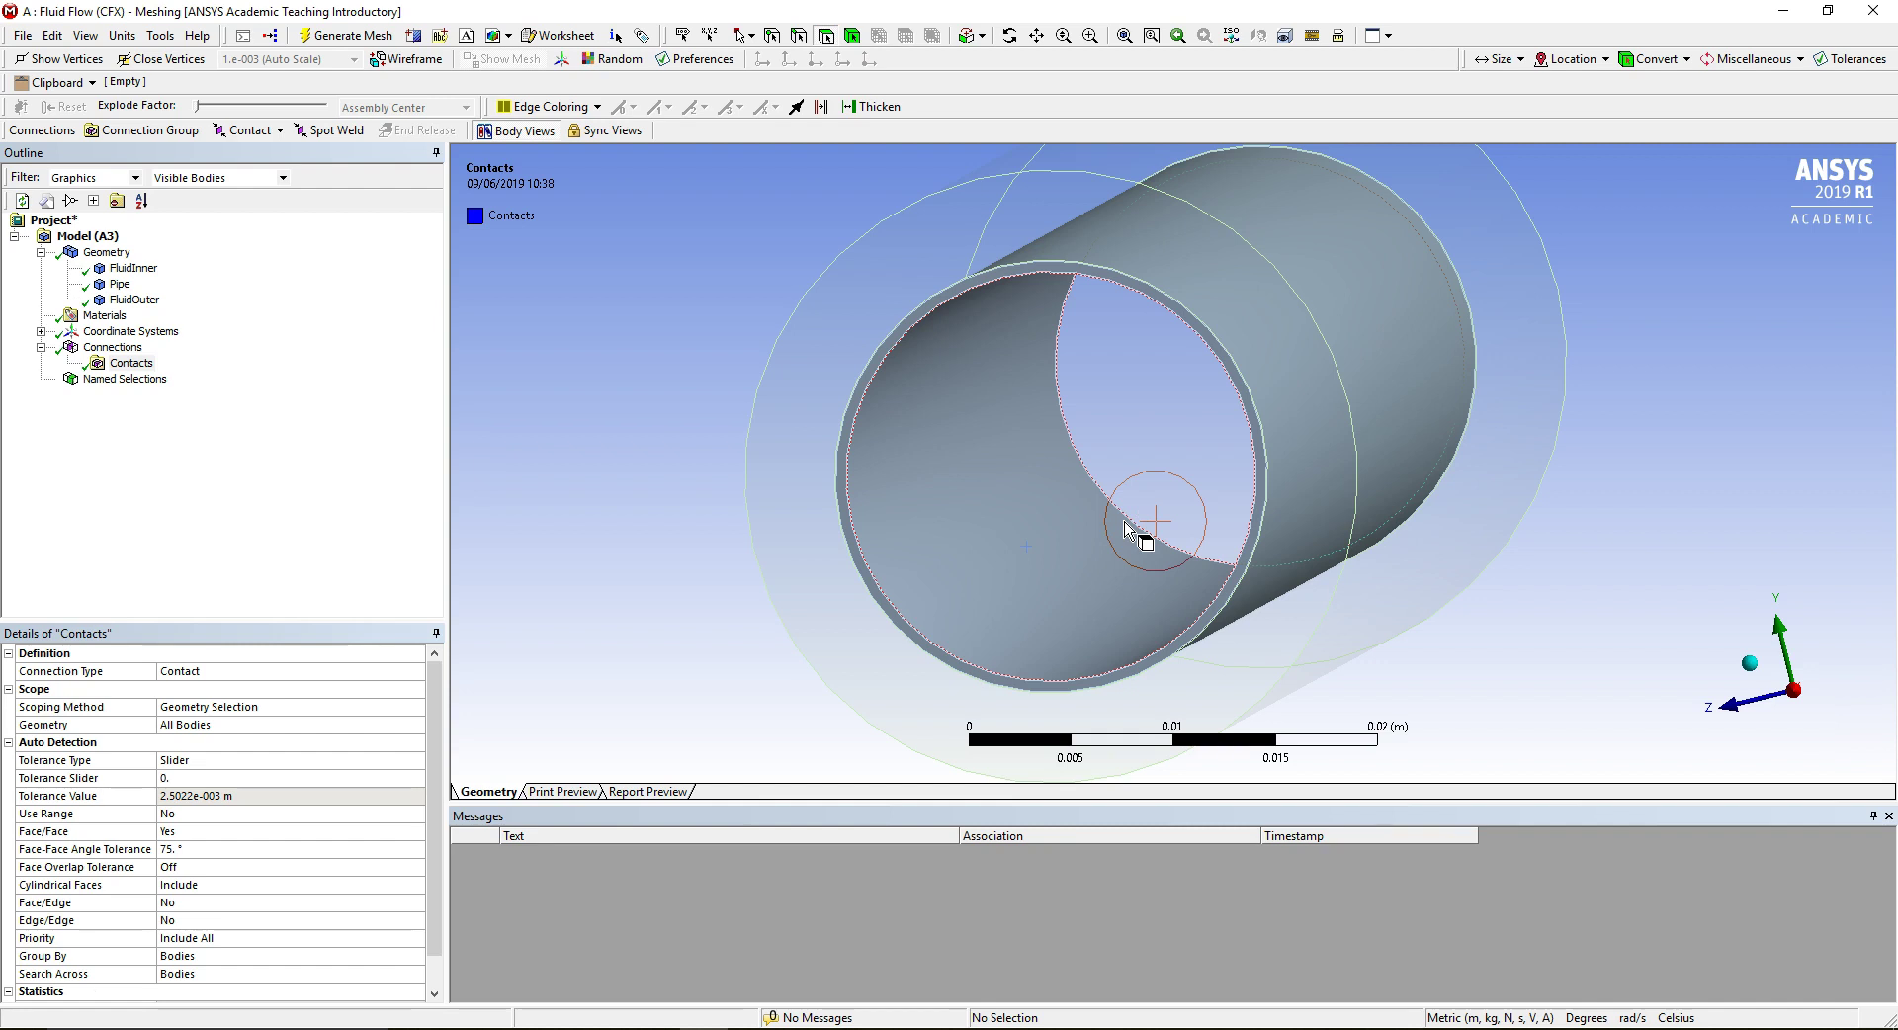
mouse_move(1126, 529)
mouse_down()
mouse_move(885, 482)
mouse_move(1063, 626)
mouse_move(993, 569)
mouse_move(934, 438)
mouse_move(1039, 565)
mouse_move(1119, 600)
mouse_up()
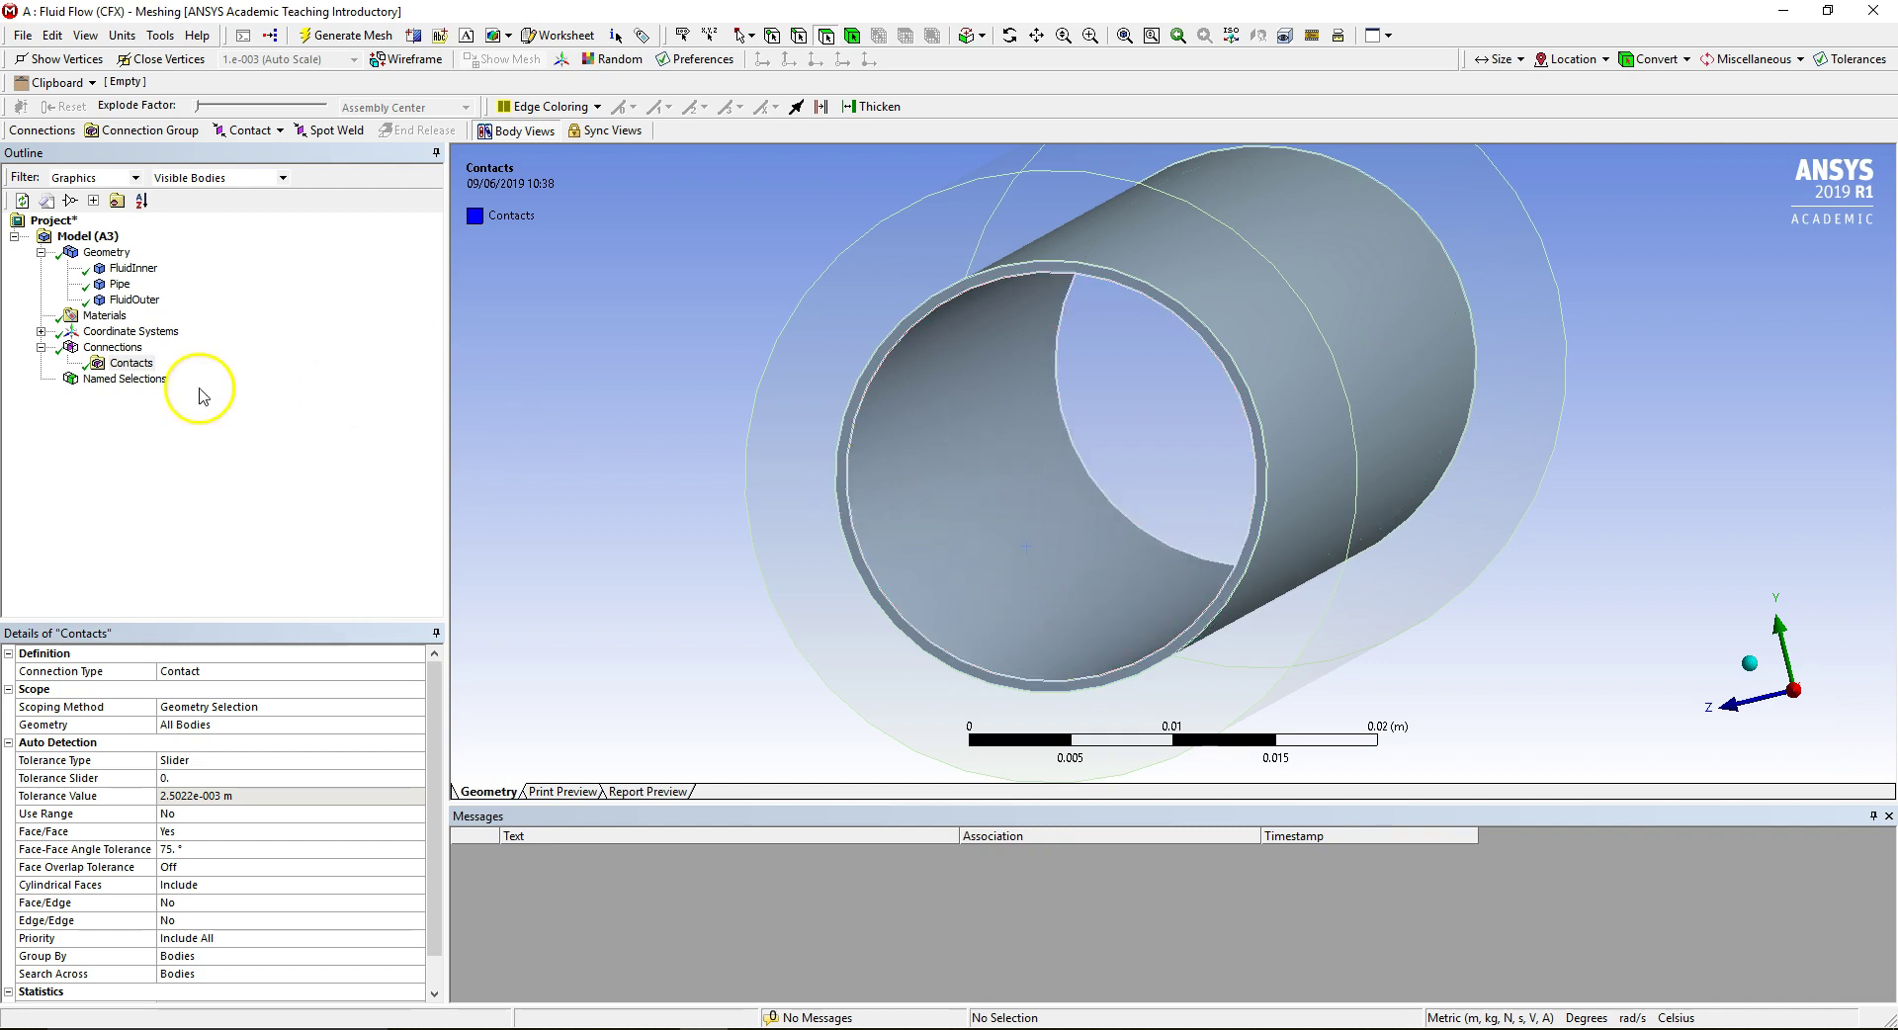
click(131, 364)
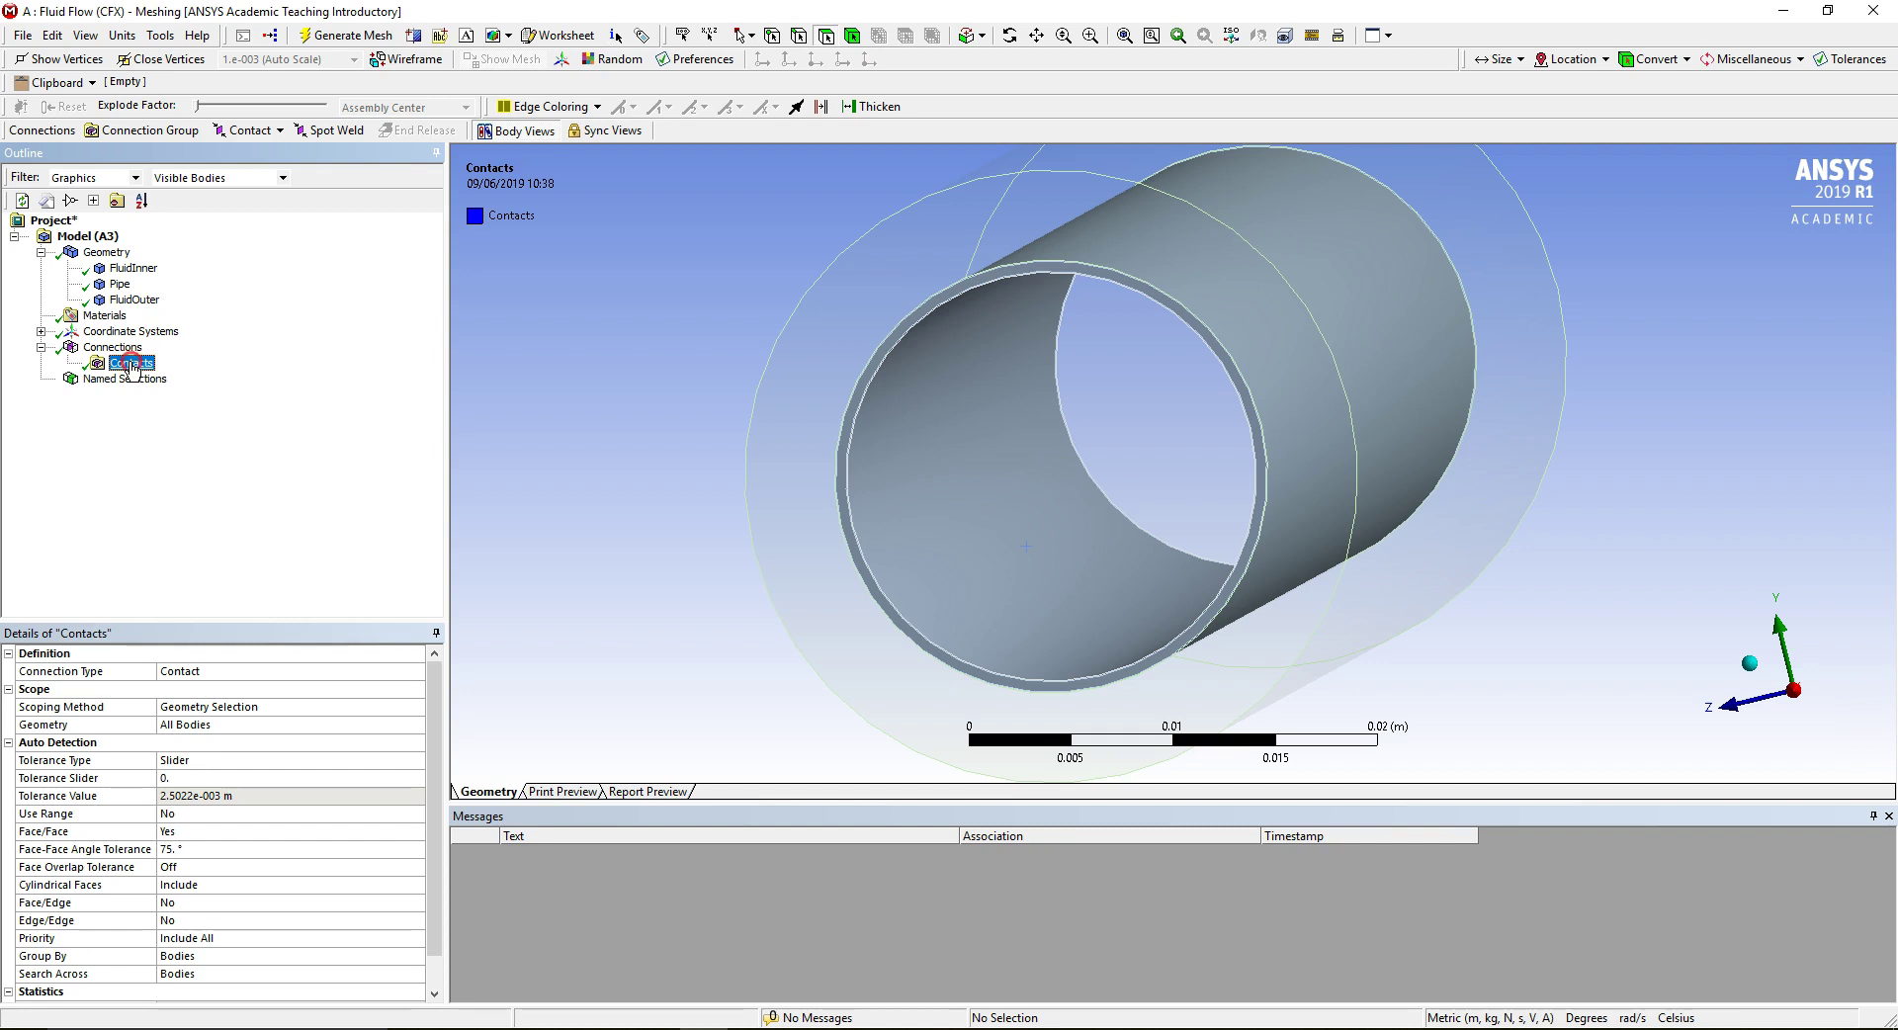
right_click(132, 366)
mouse_move(211, 376)
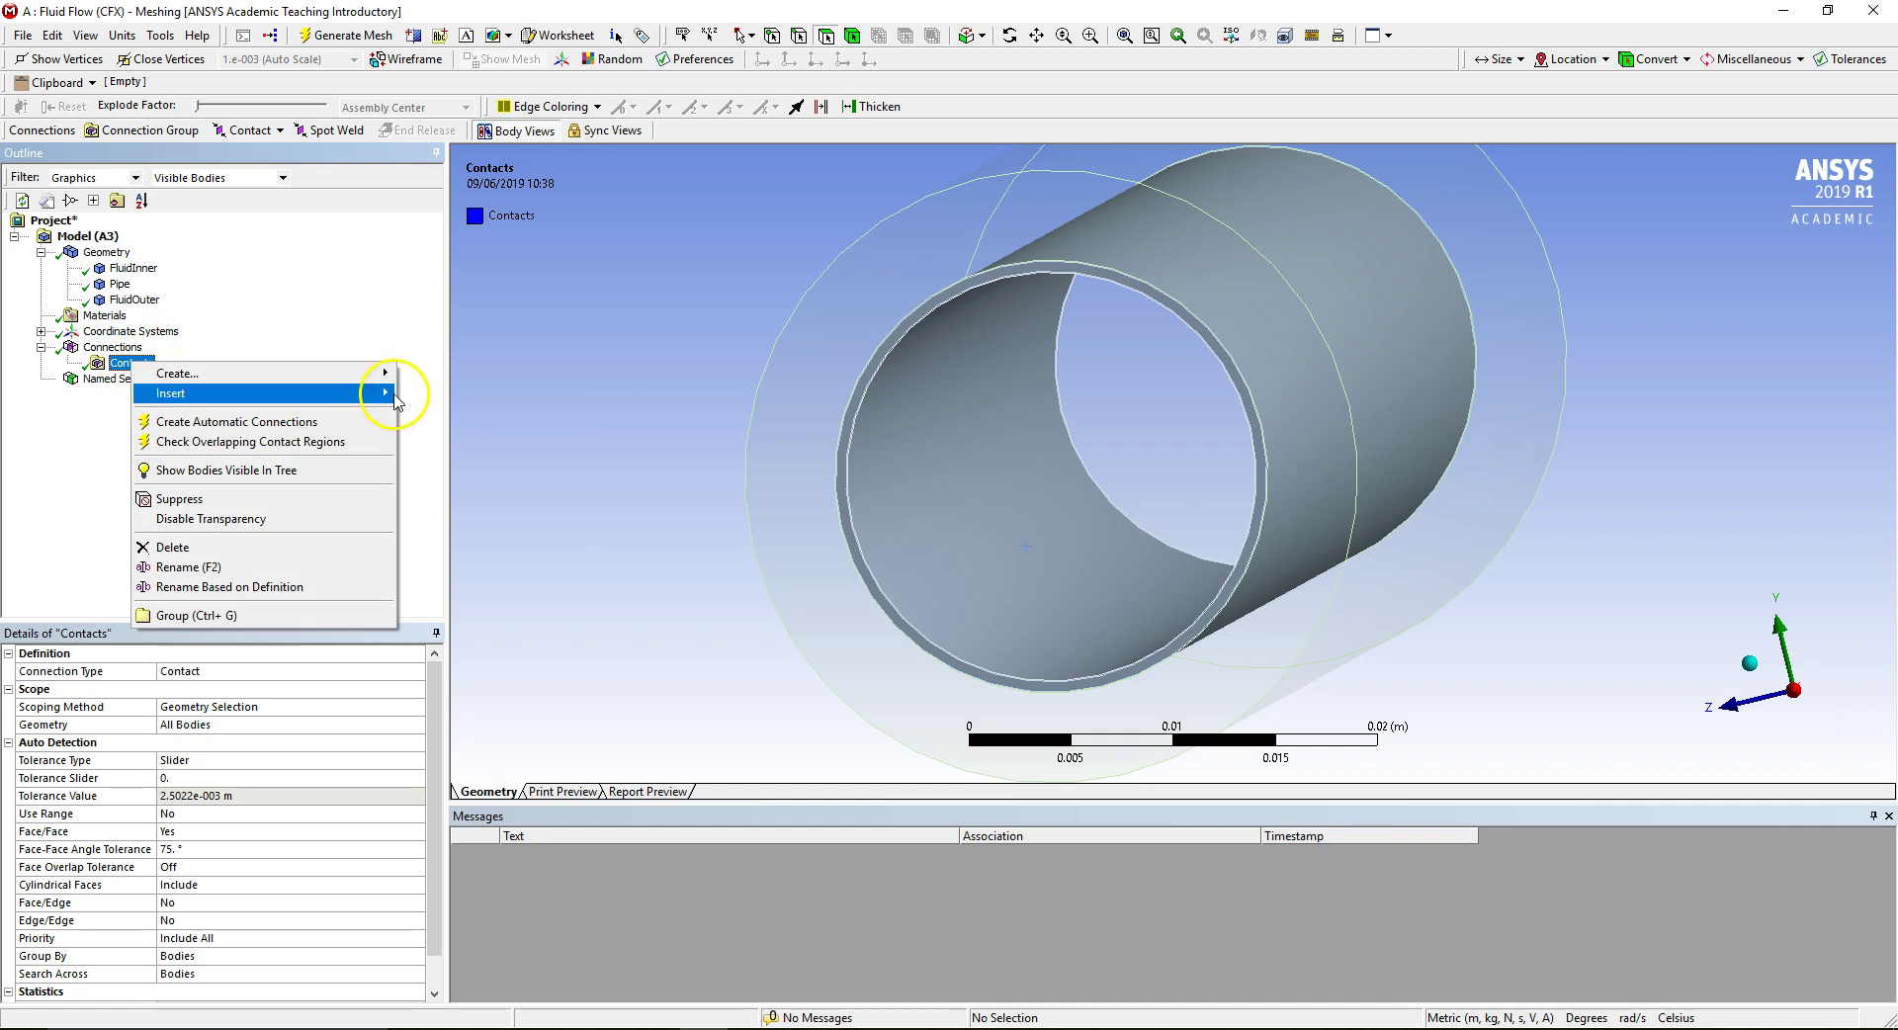
click(435, 413)
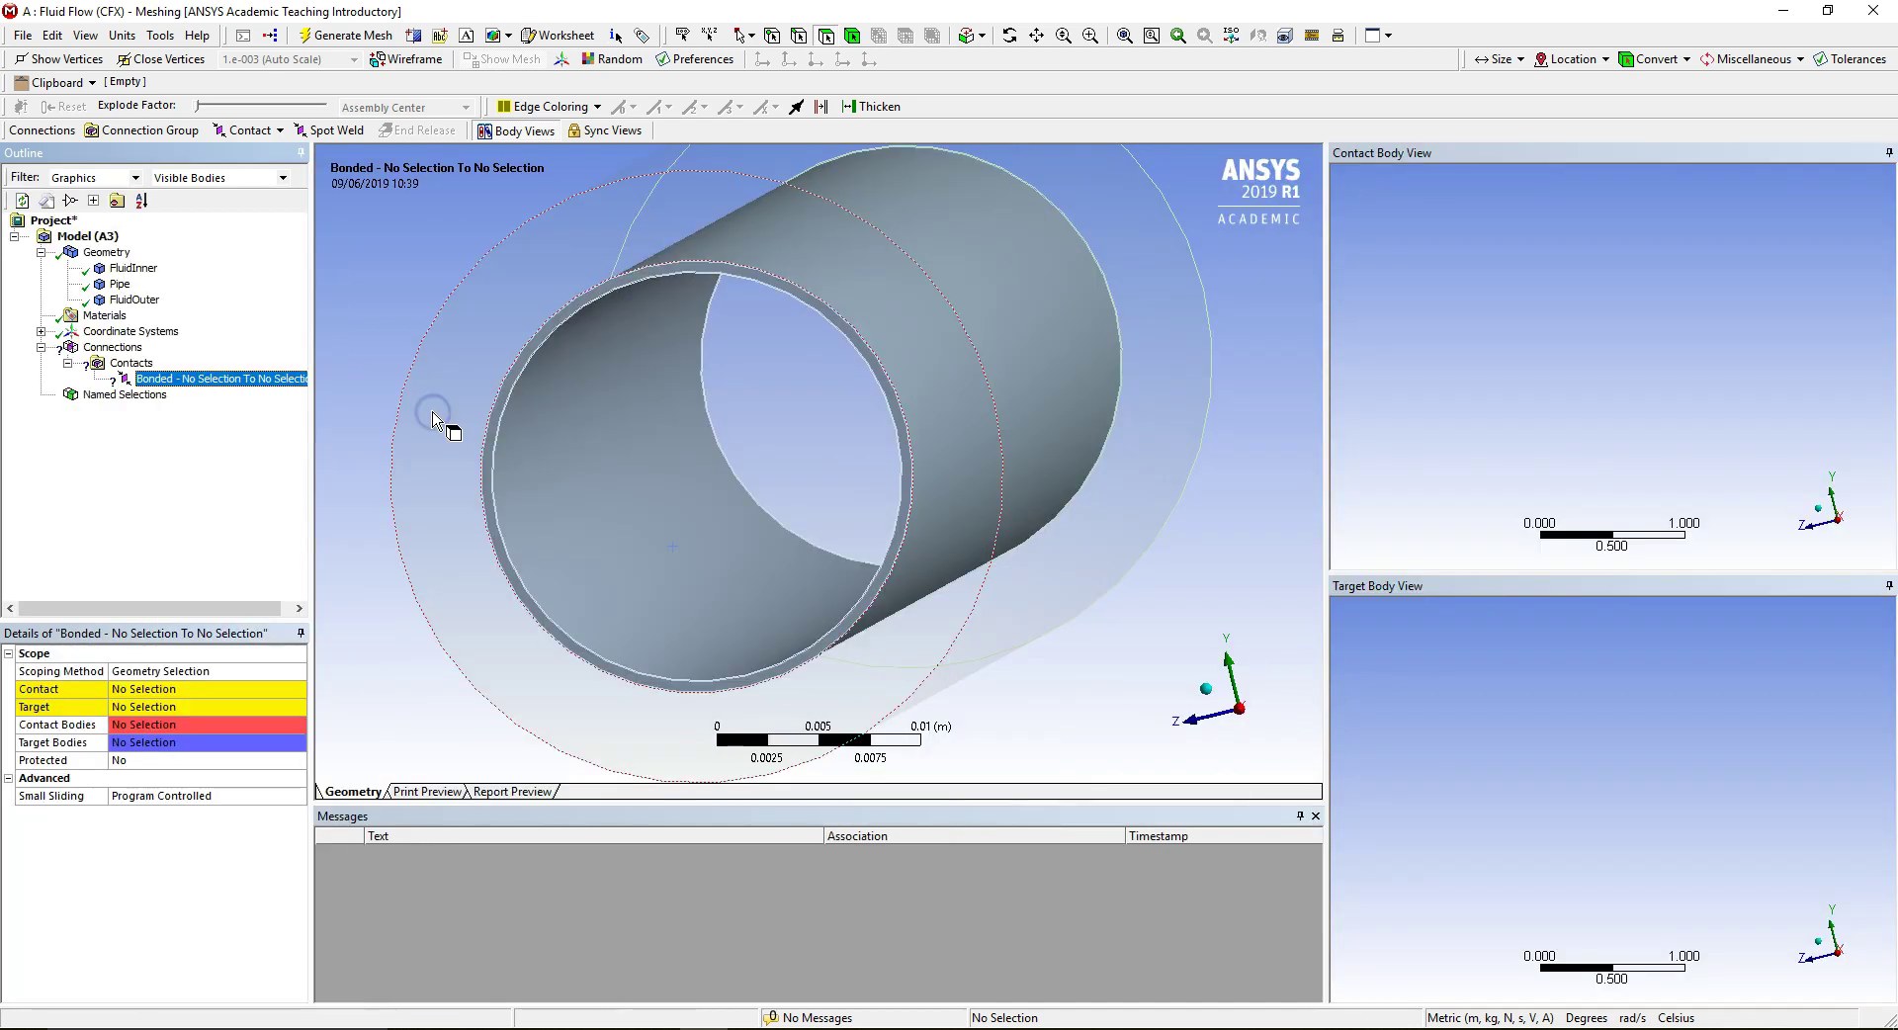
click(178, 689)
click(517, 487)
click(558, 499)
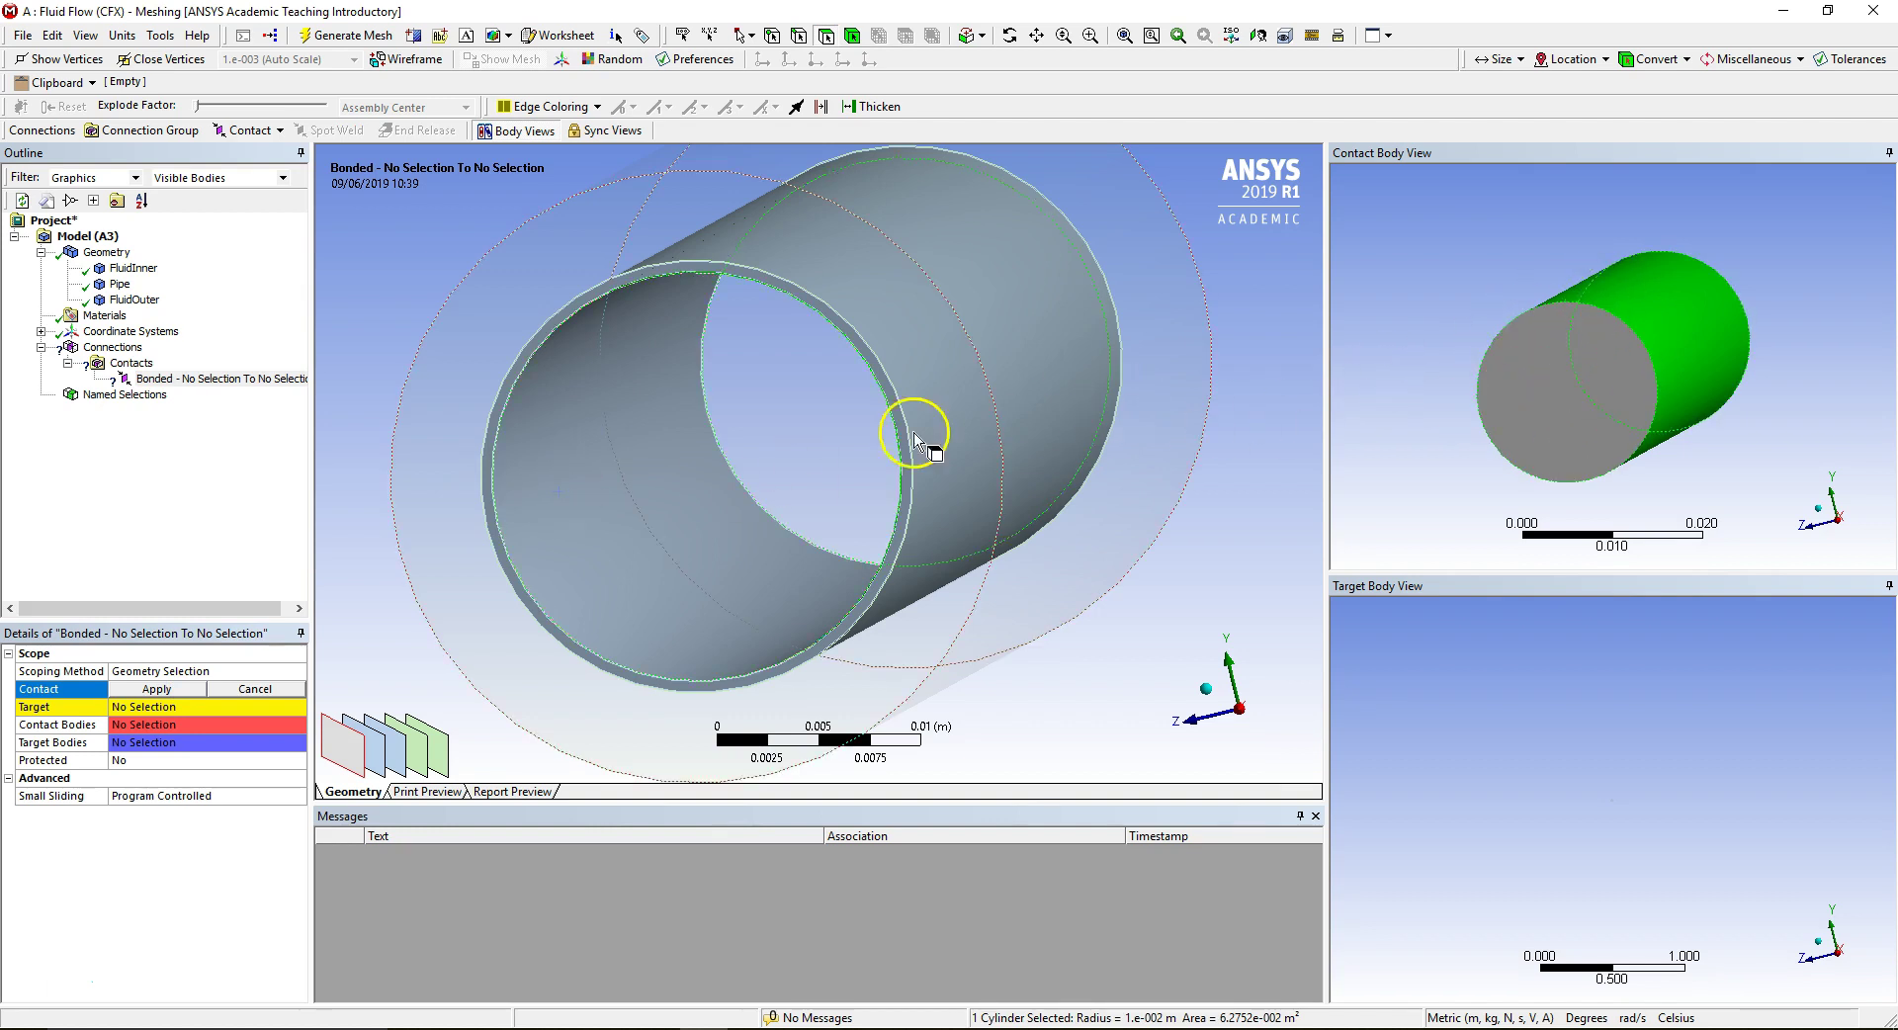
click(156, 689)
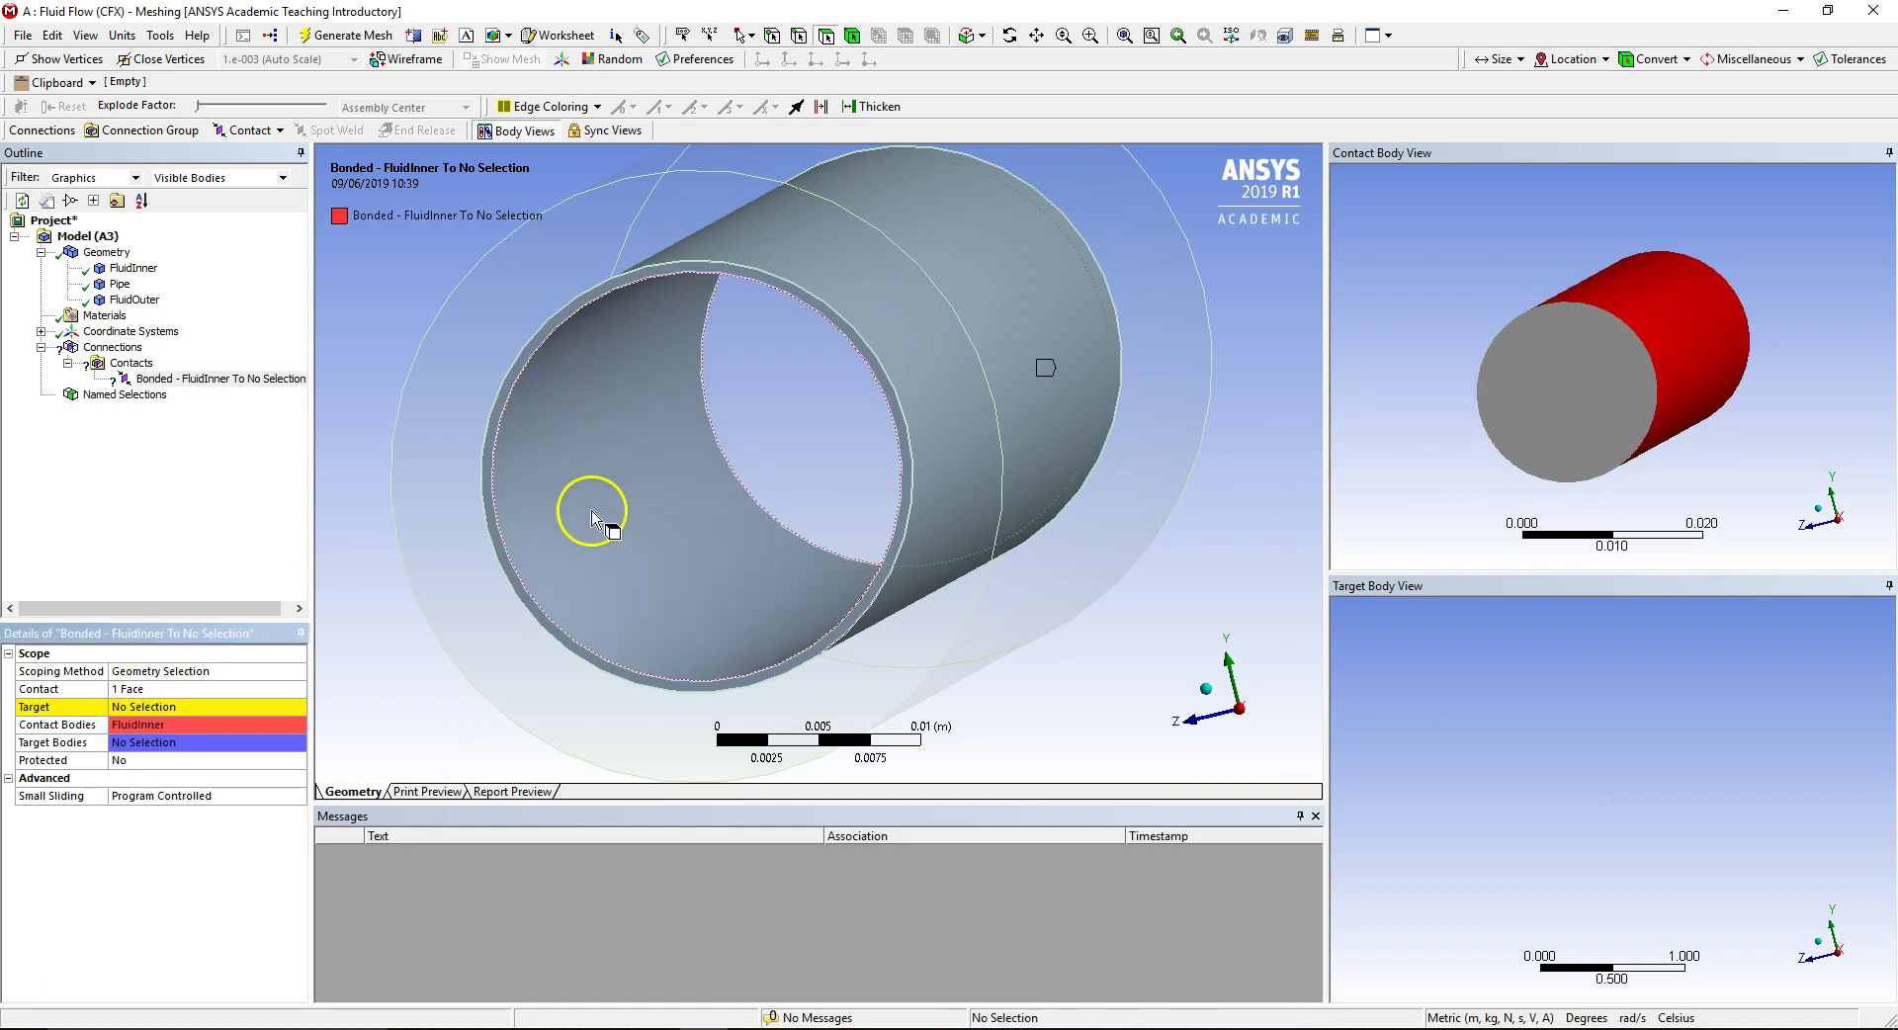
Assign the inner cylindrical face of the Pipe as the target of the contact region from FluidInner.
click(592, 514)
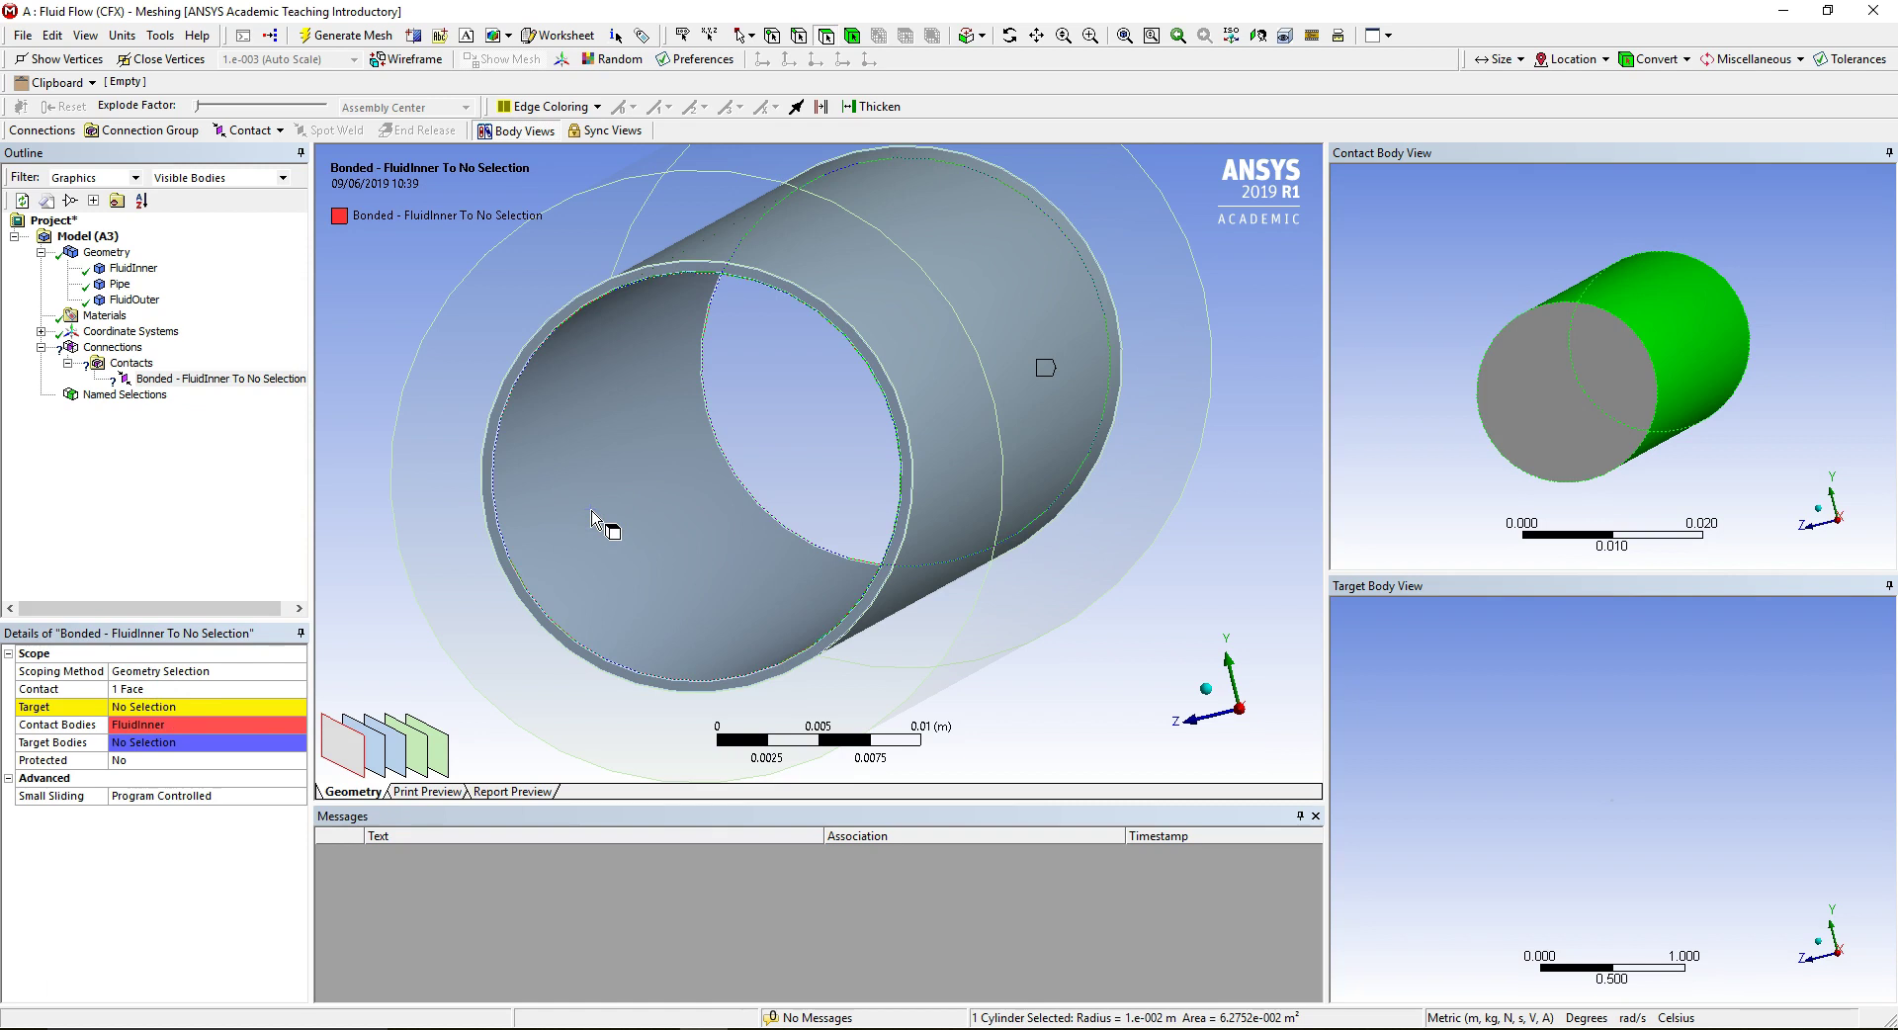
ctrl+click(592, 514)
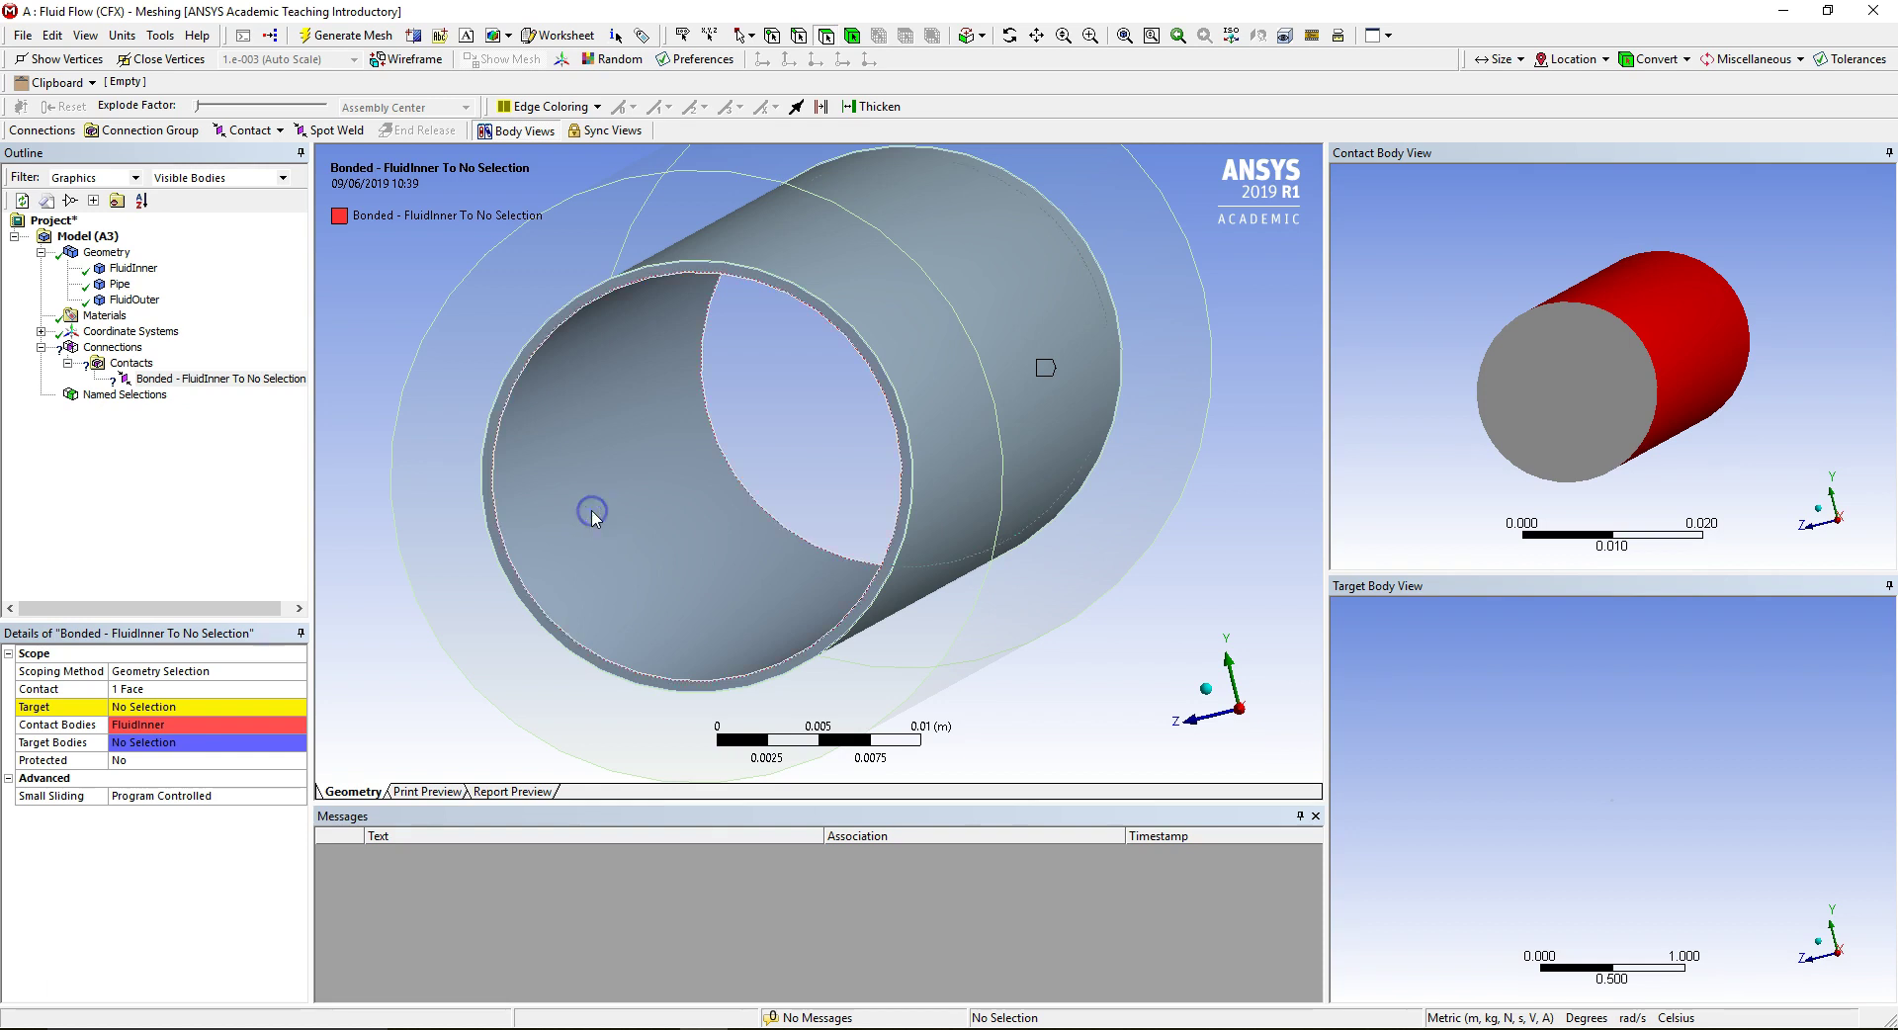
click(265, 705)
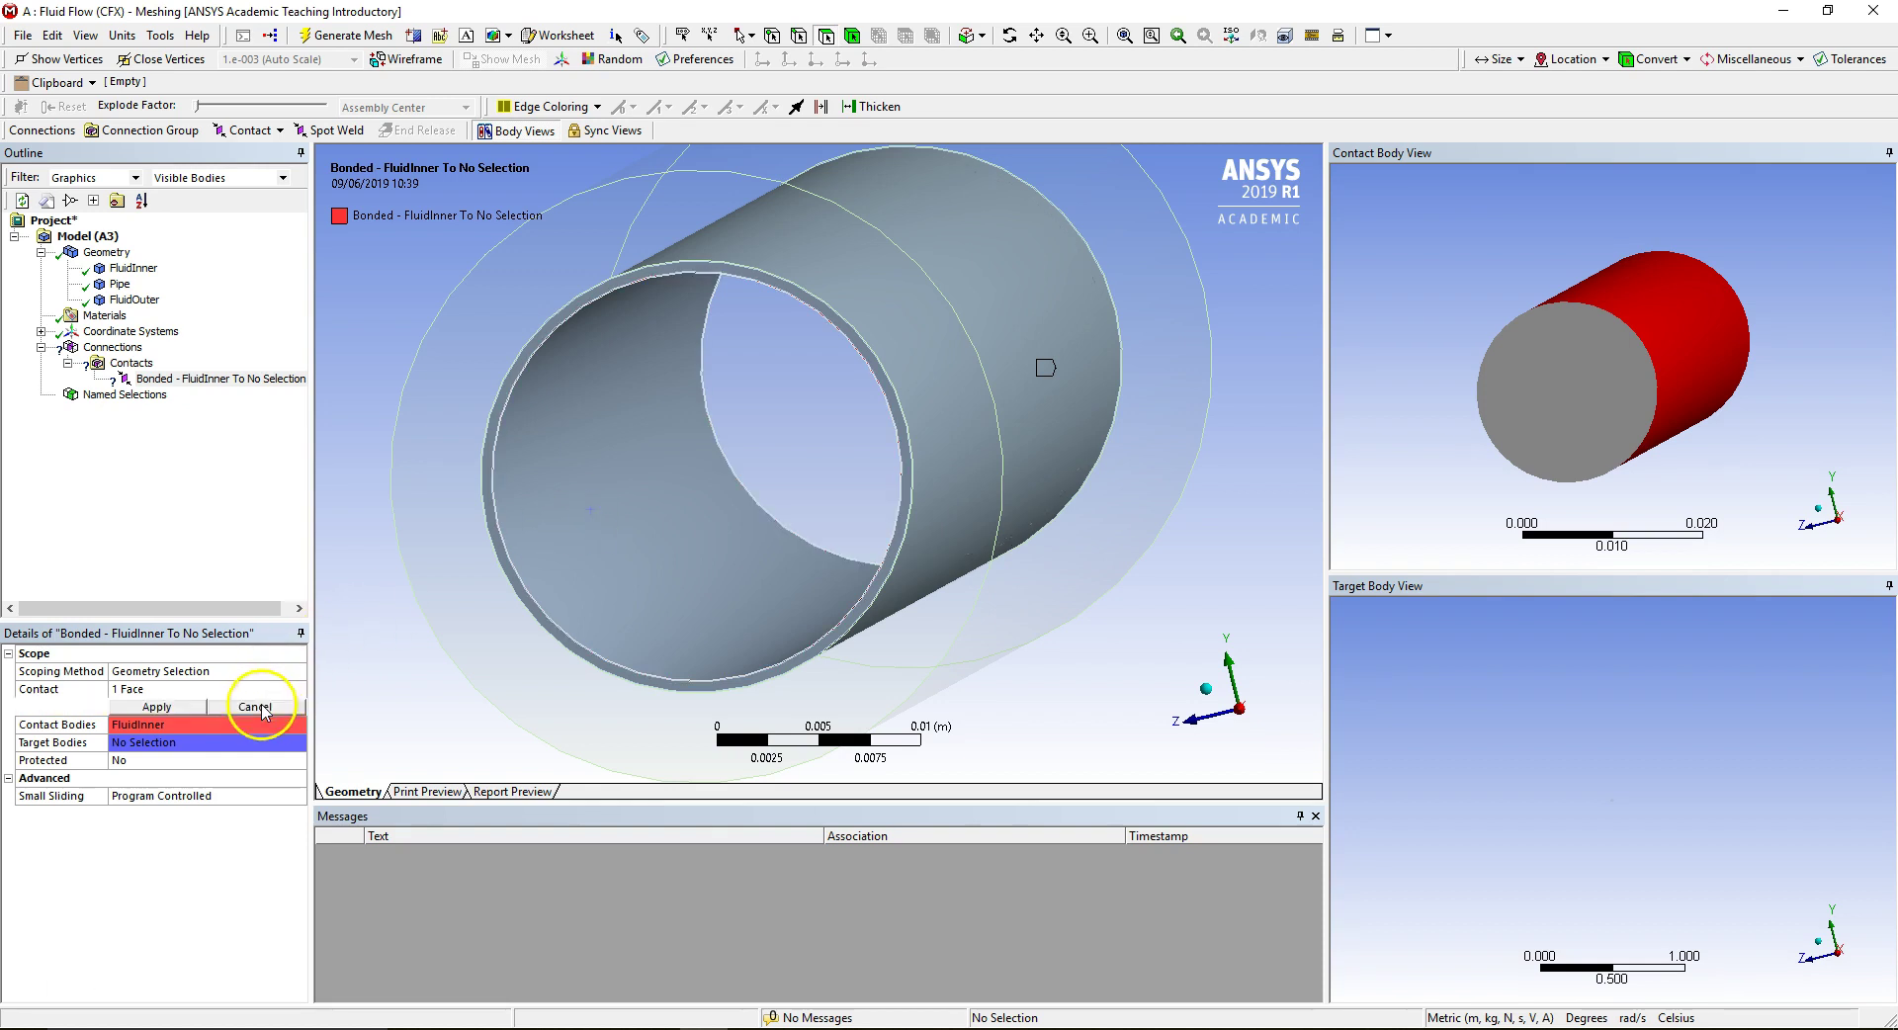
click(585, 526)
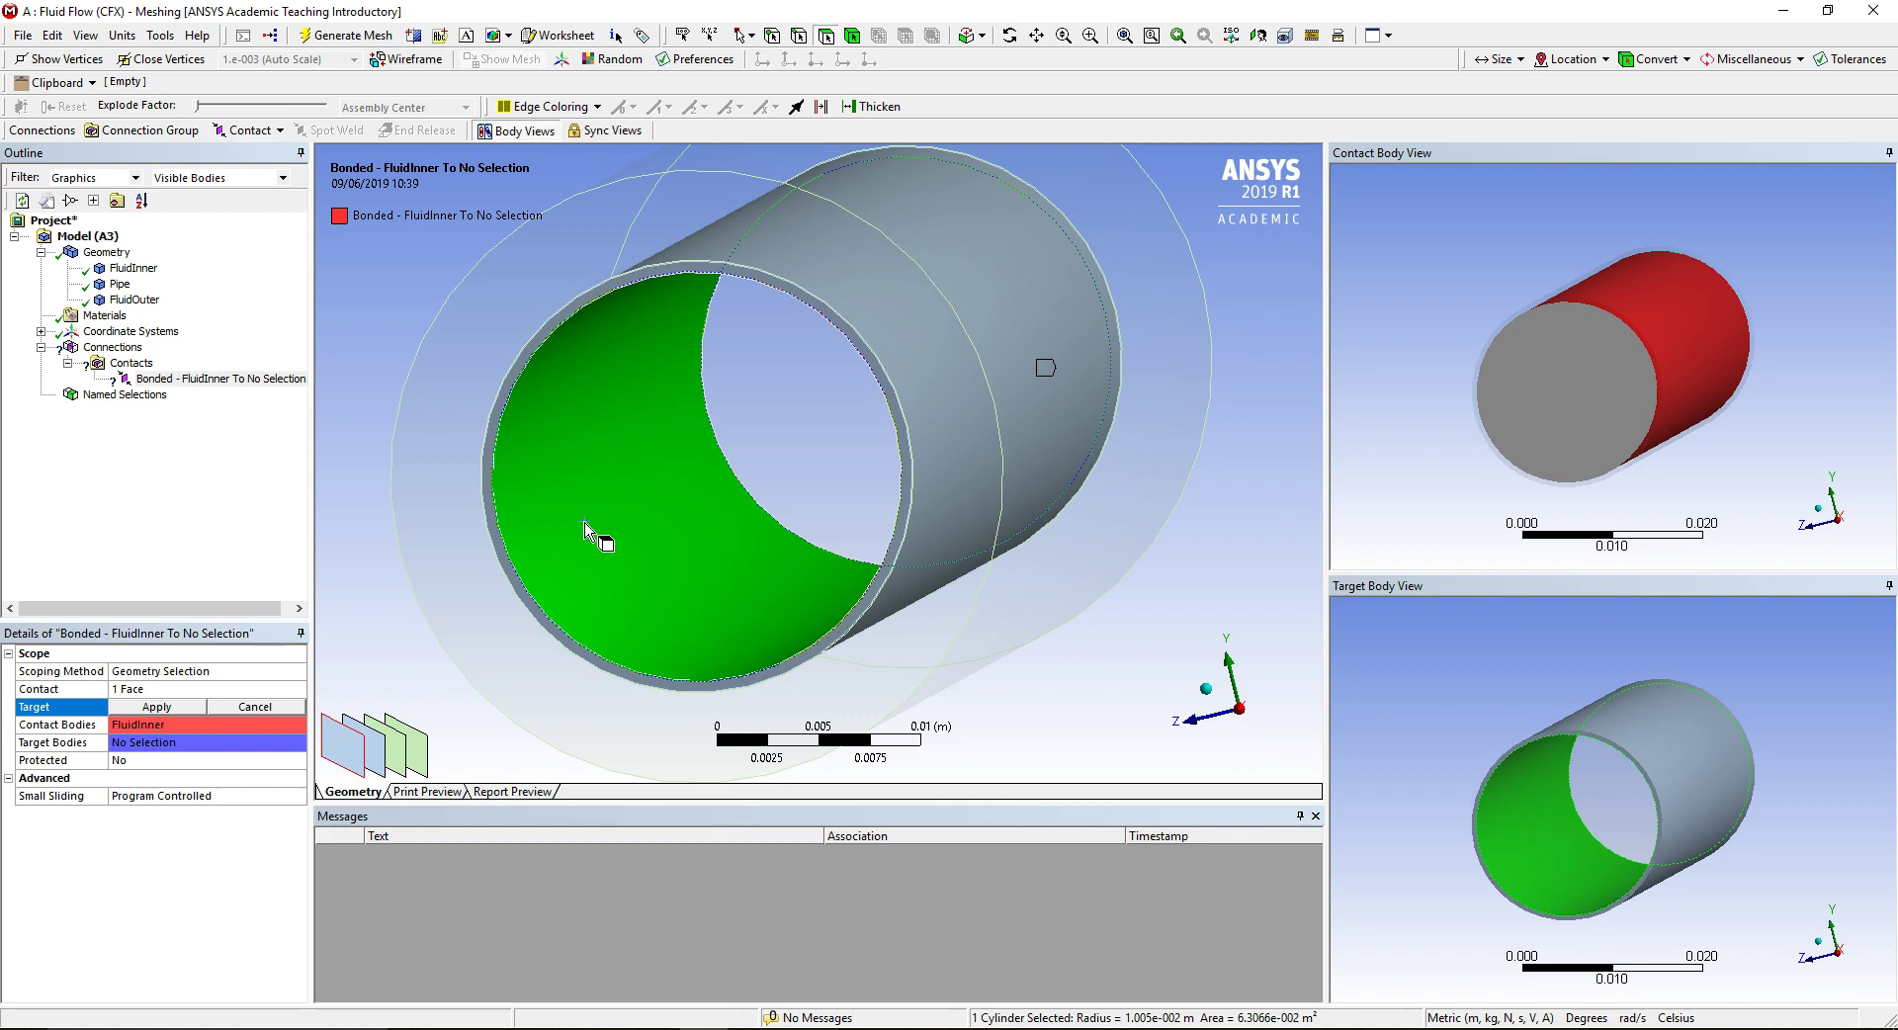
click(172, 707)
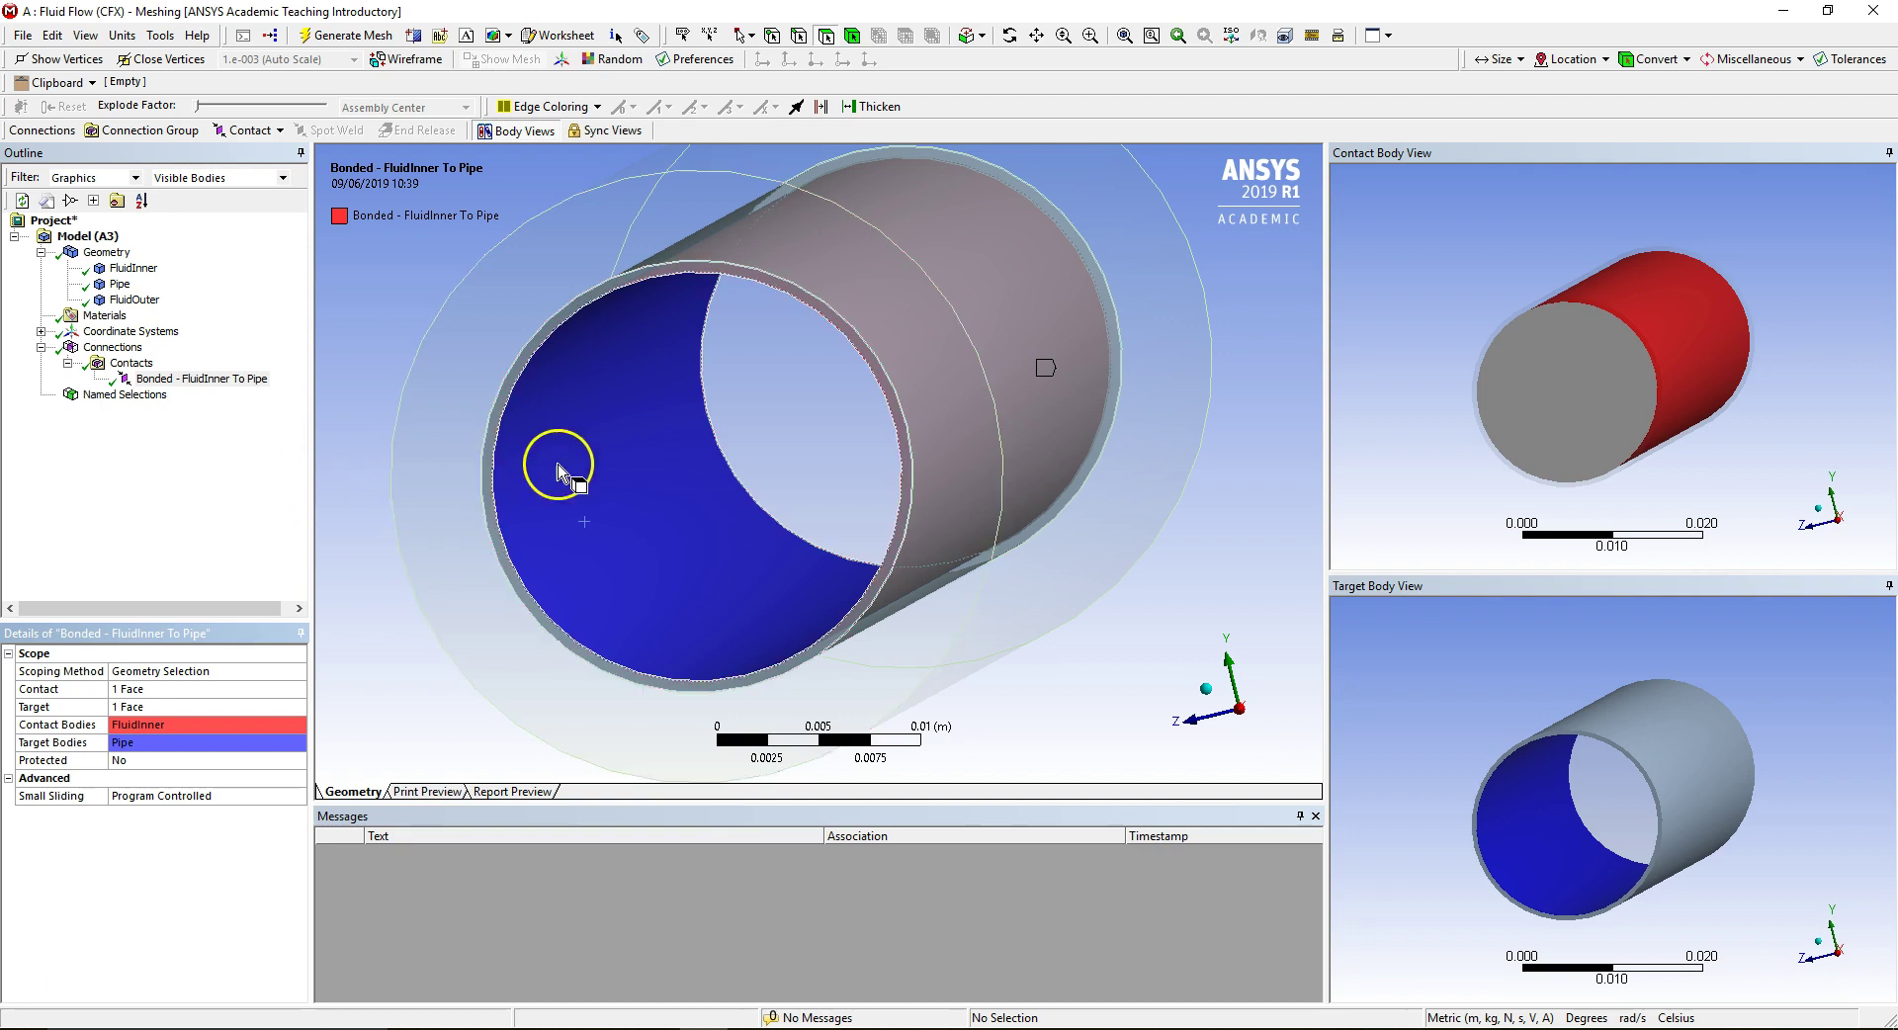
click(604, 502)
ctrl+click(604, 502)
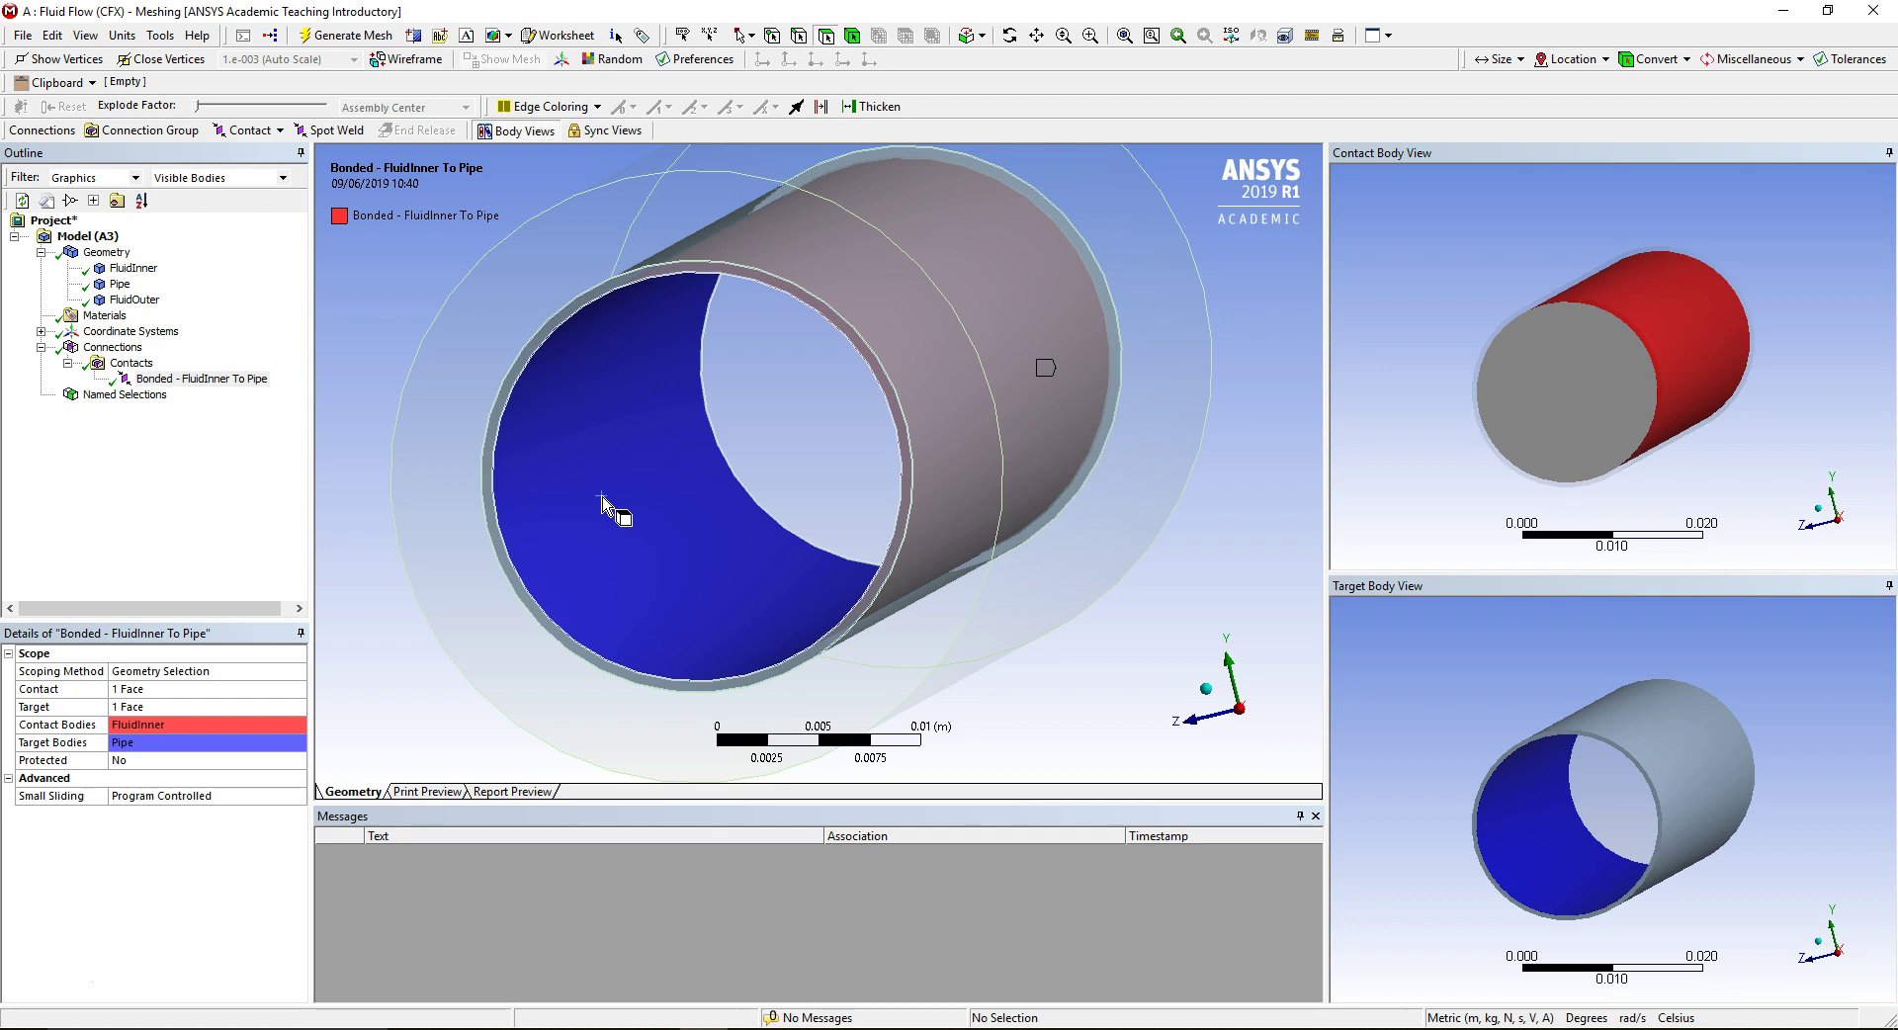
Insert a second manual contact region and assign the outer cylindrical face of the Pipe as its contact side.
click(131, 362)
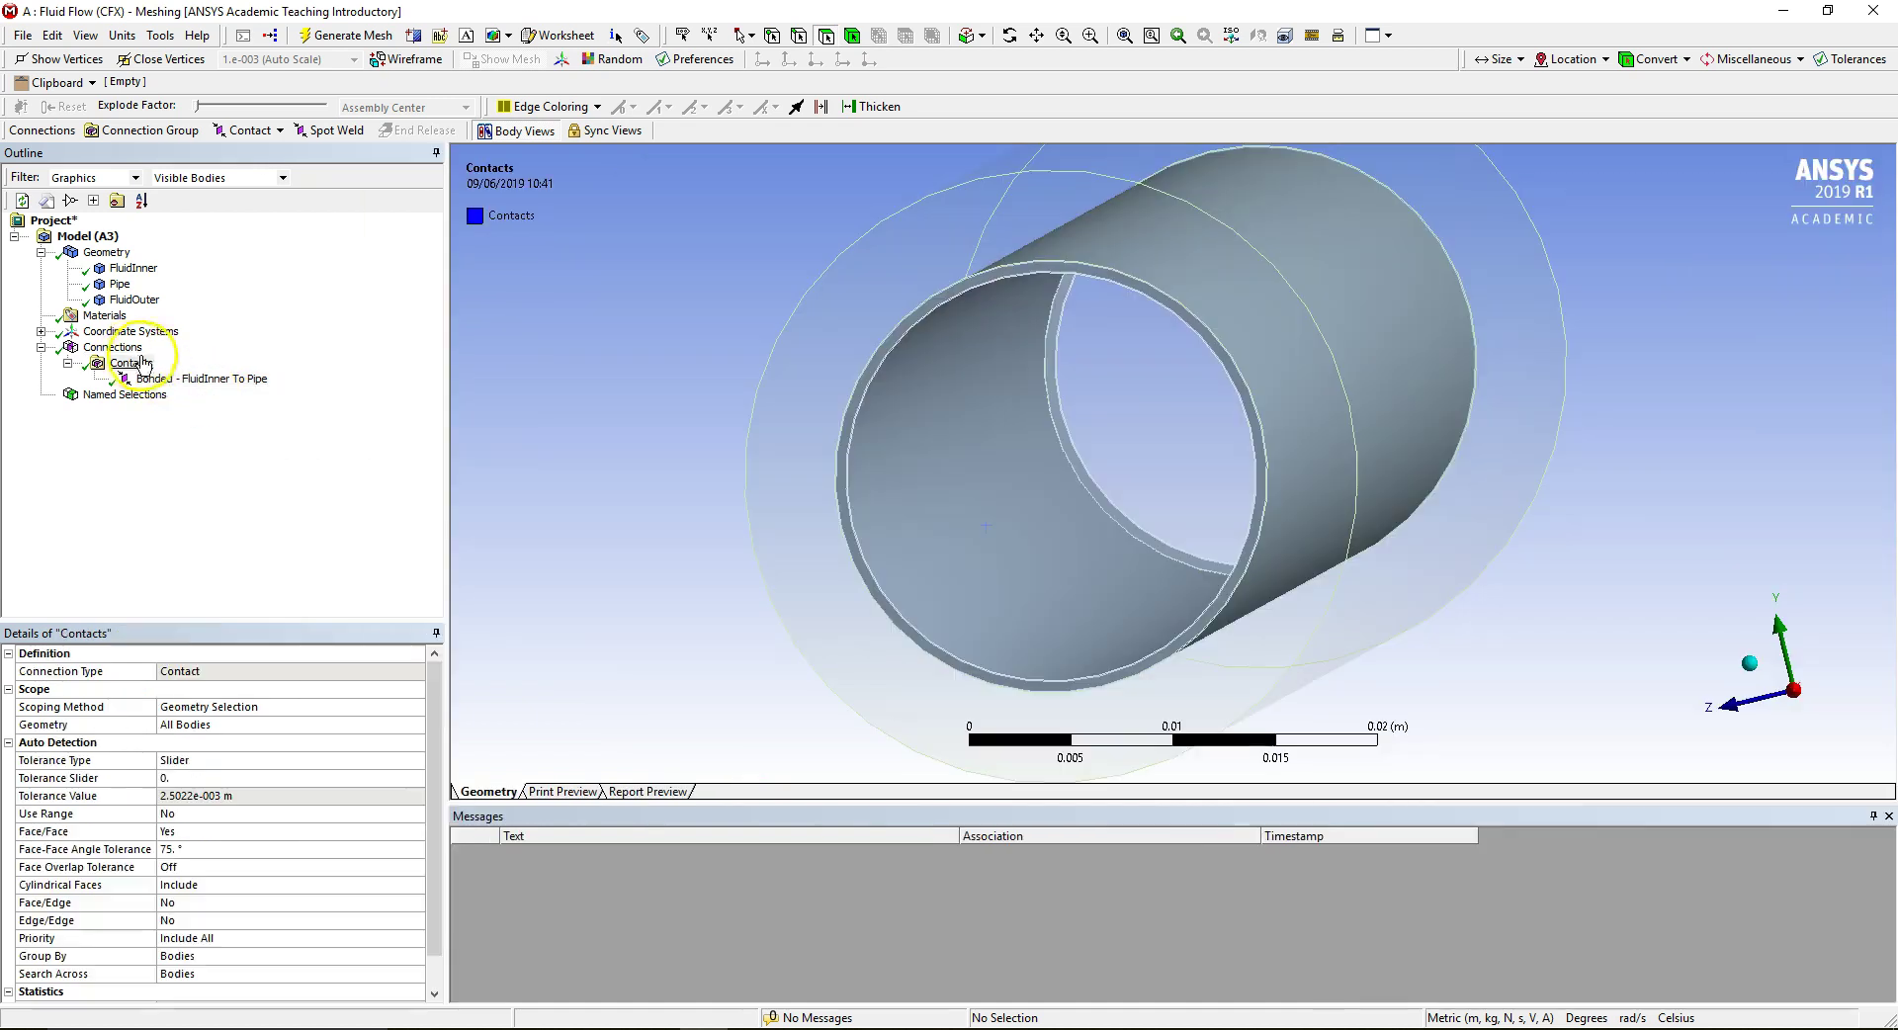
right_click(135, 367)
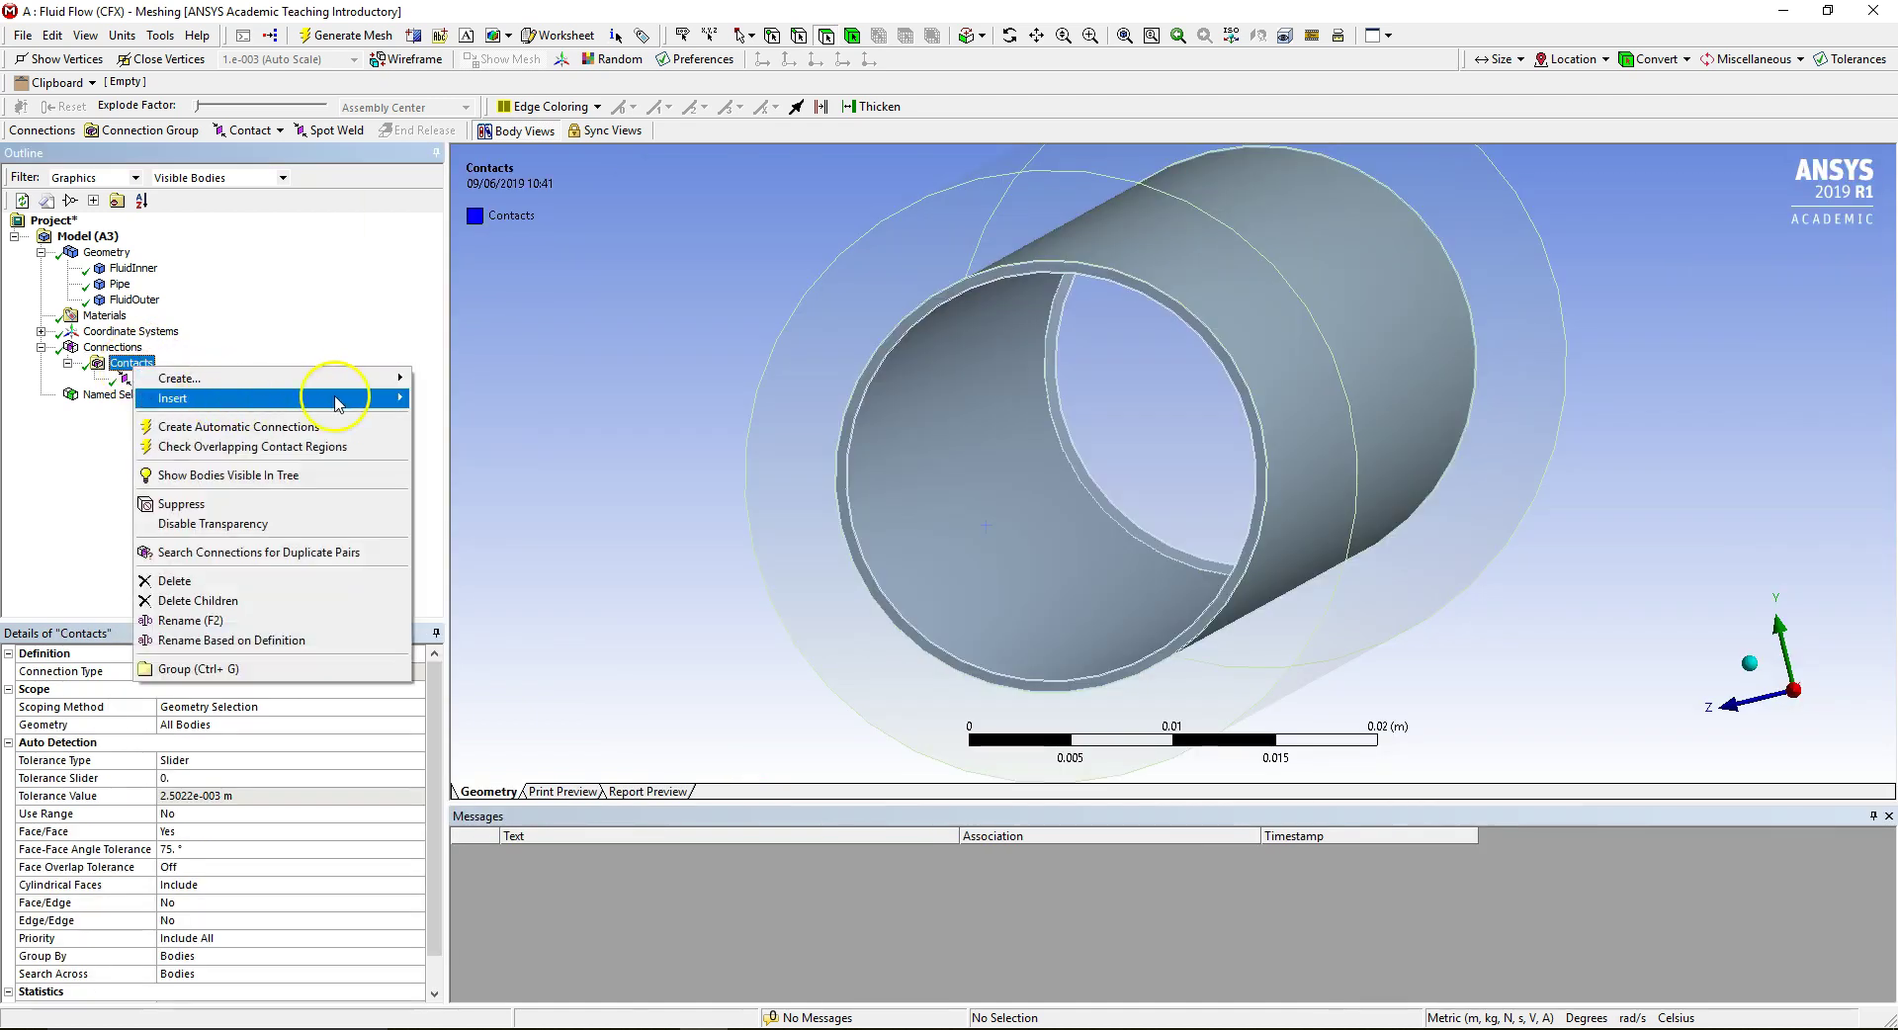
mouse_move(326, 397)
click(446, 420)
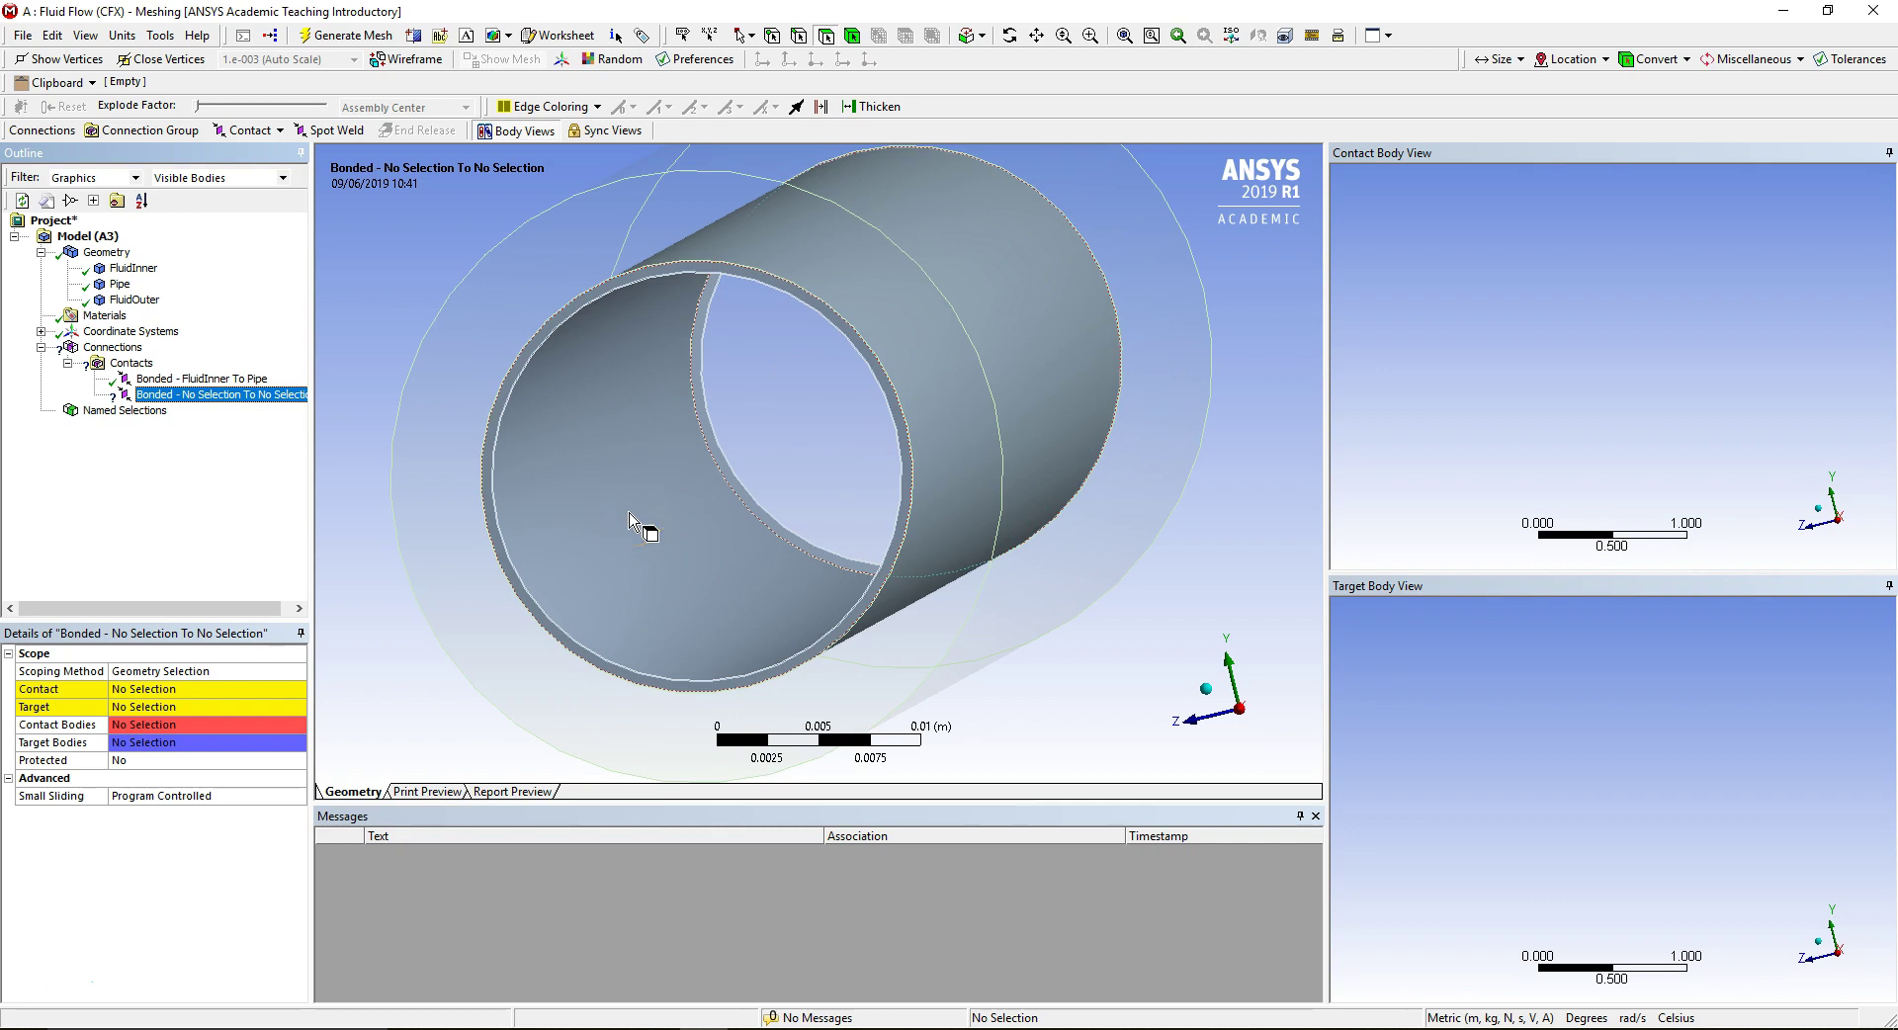
click(629, 517)
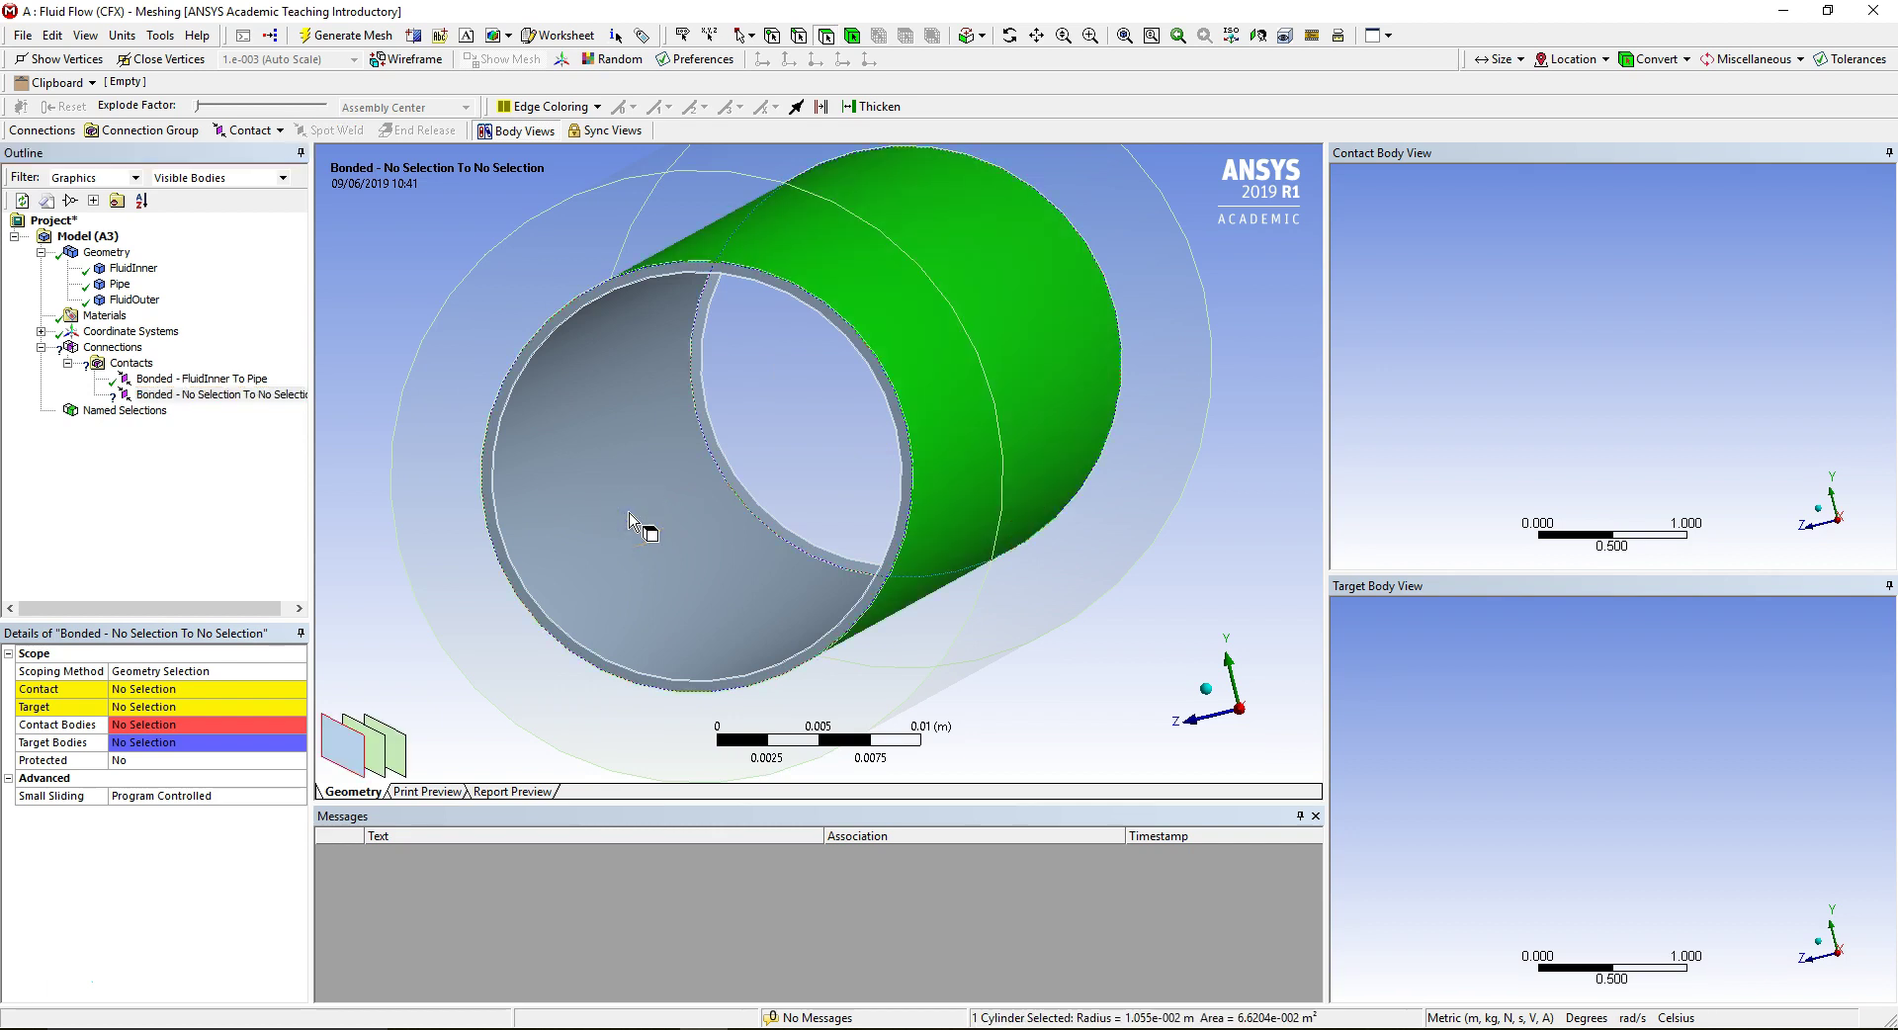
click(150, 689)
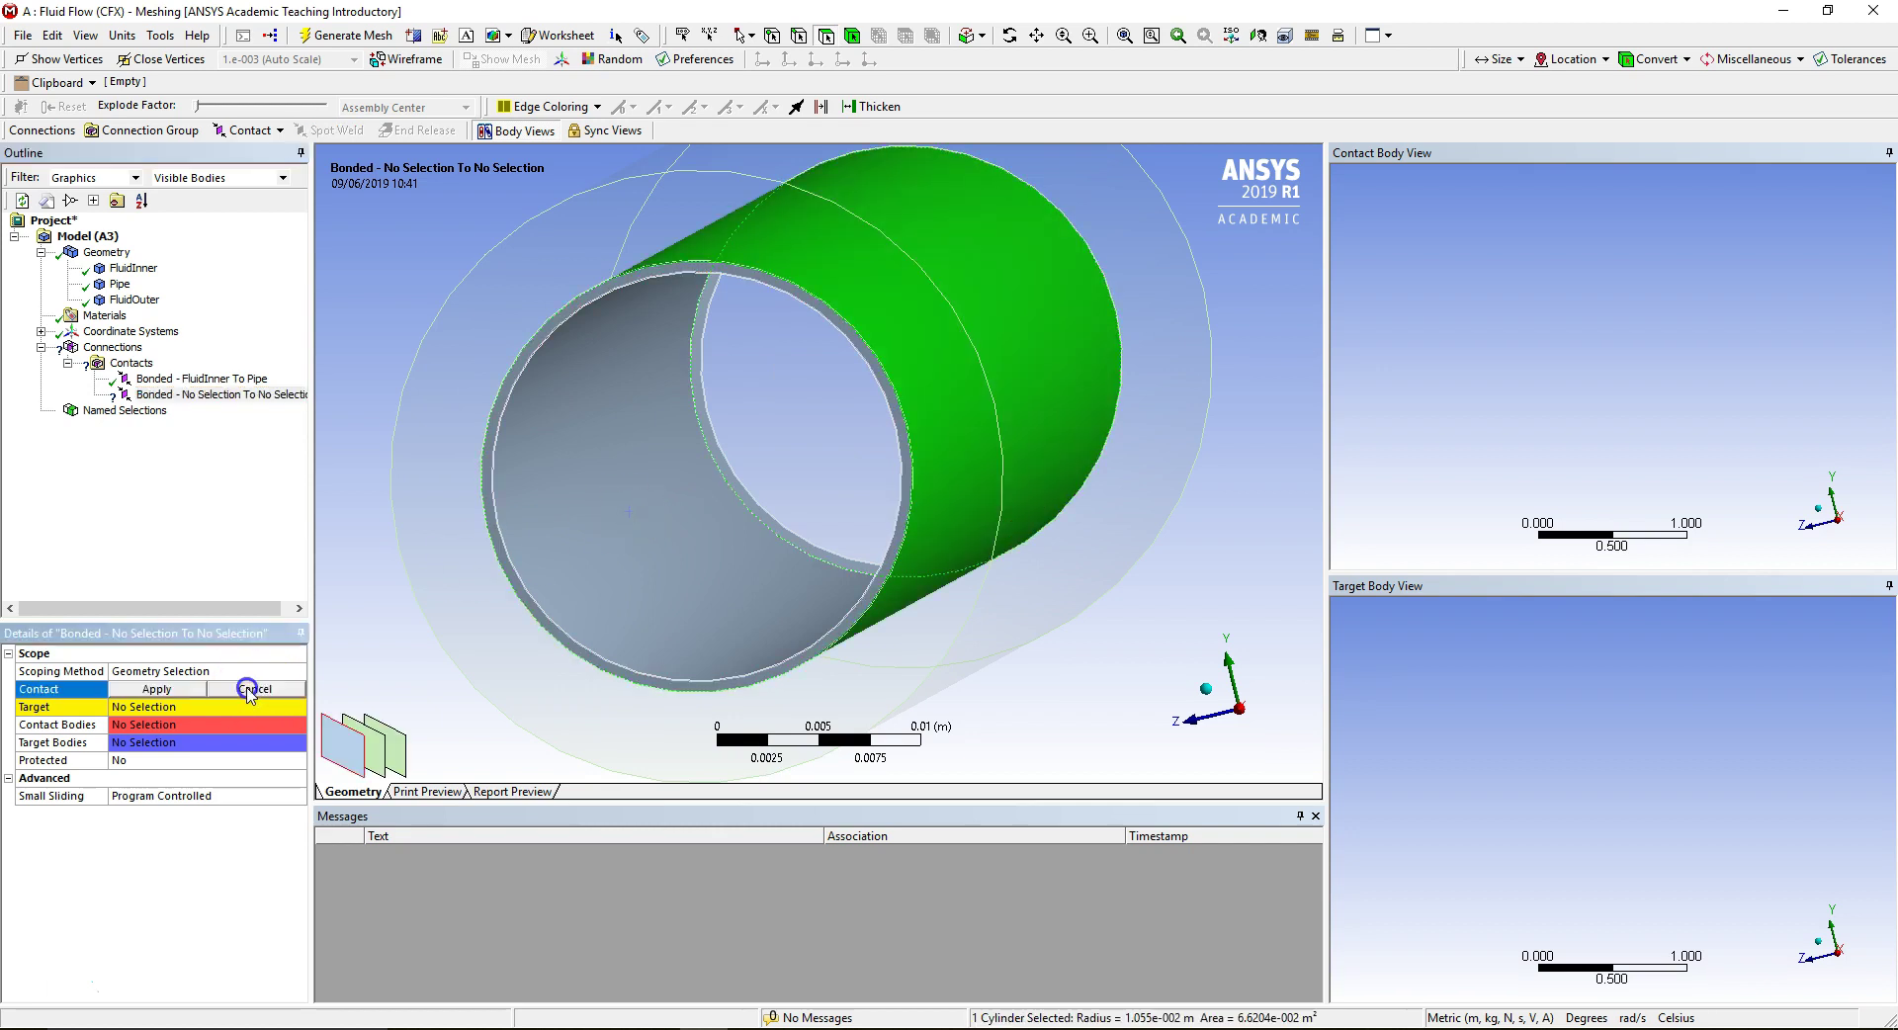
click(153, 692)
click(156, 730)
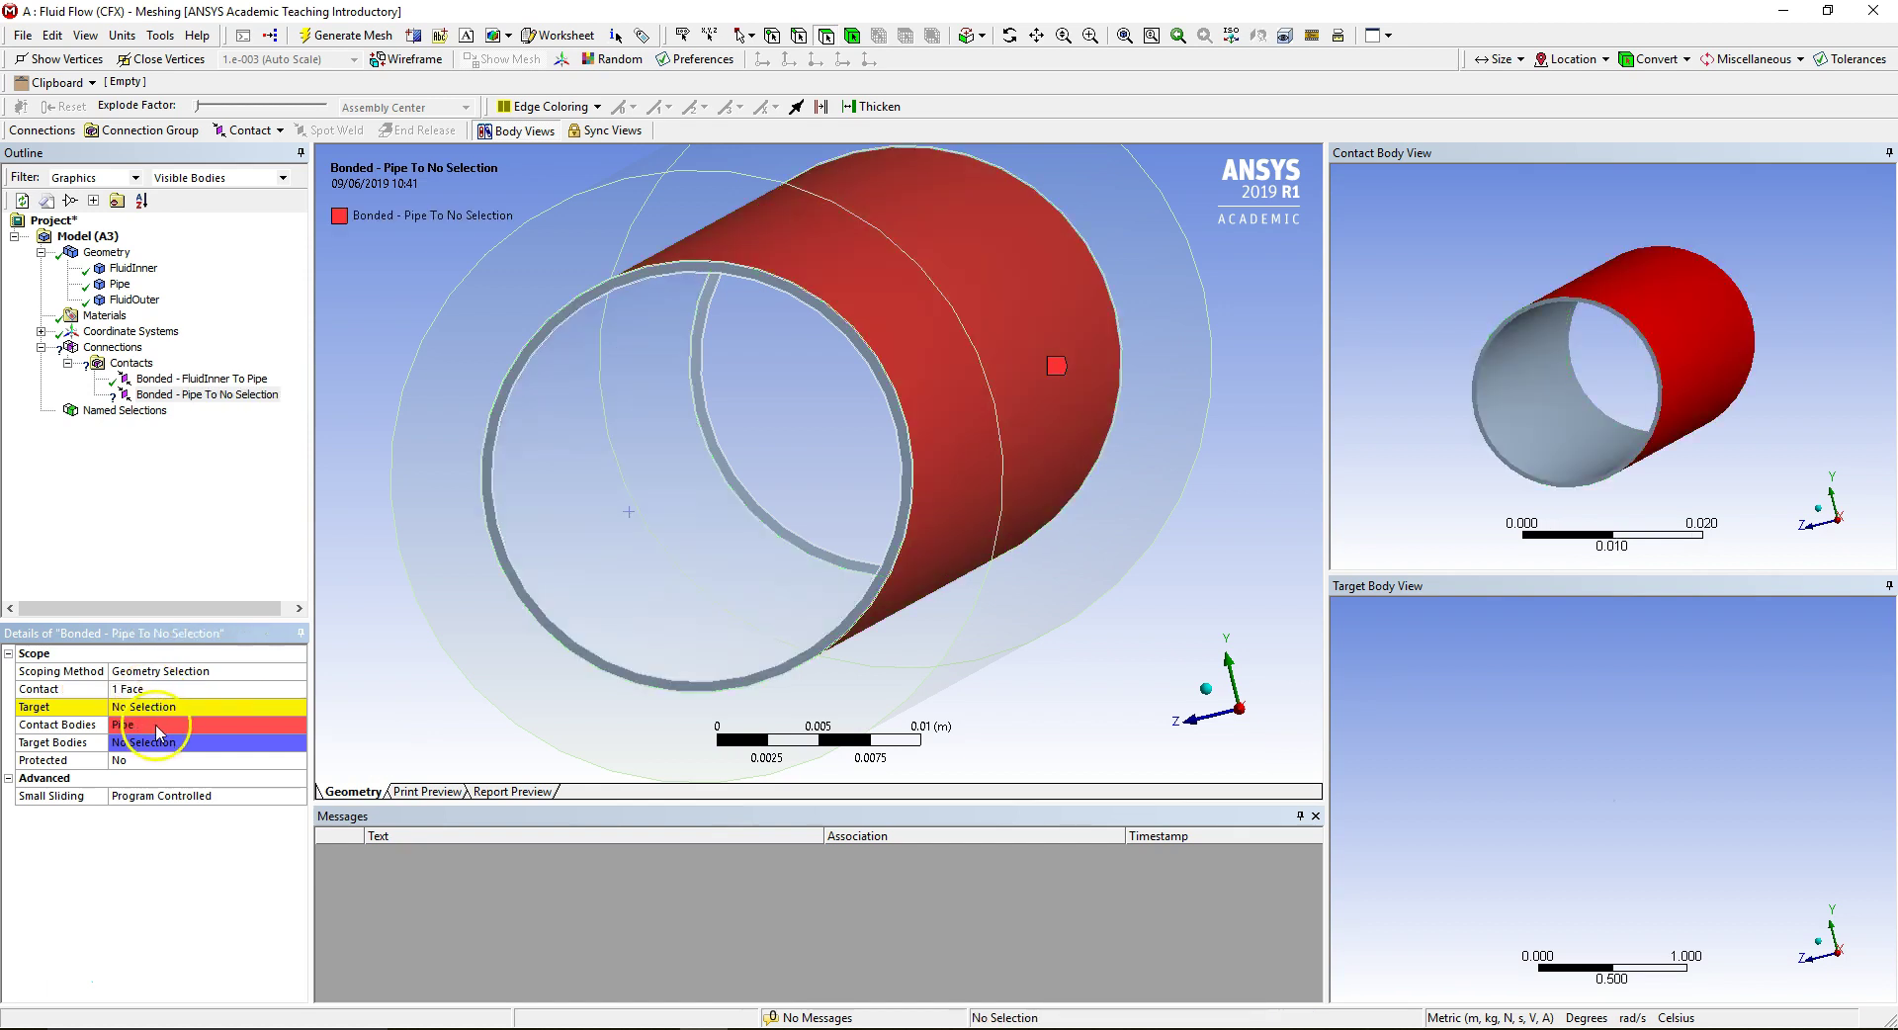
Assign the inner cylindrical face of FluidOuter as the target of the contact region from the Pipe.
click(156, 705)
click(617, 531)
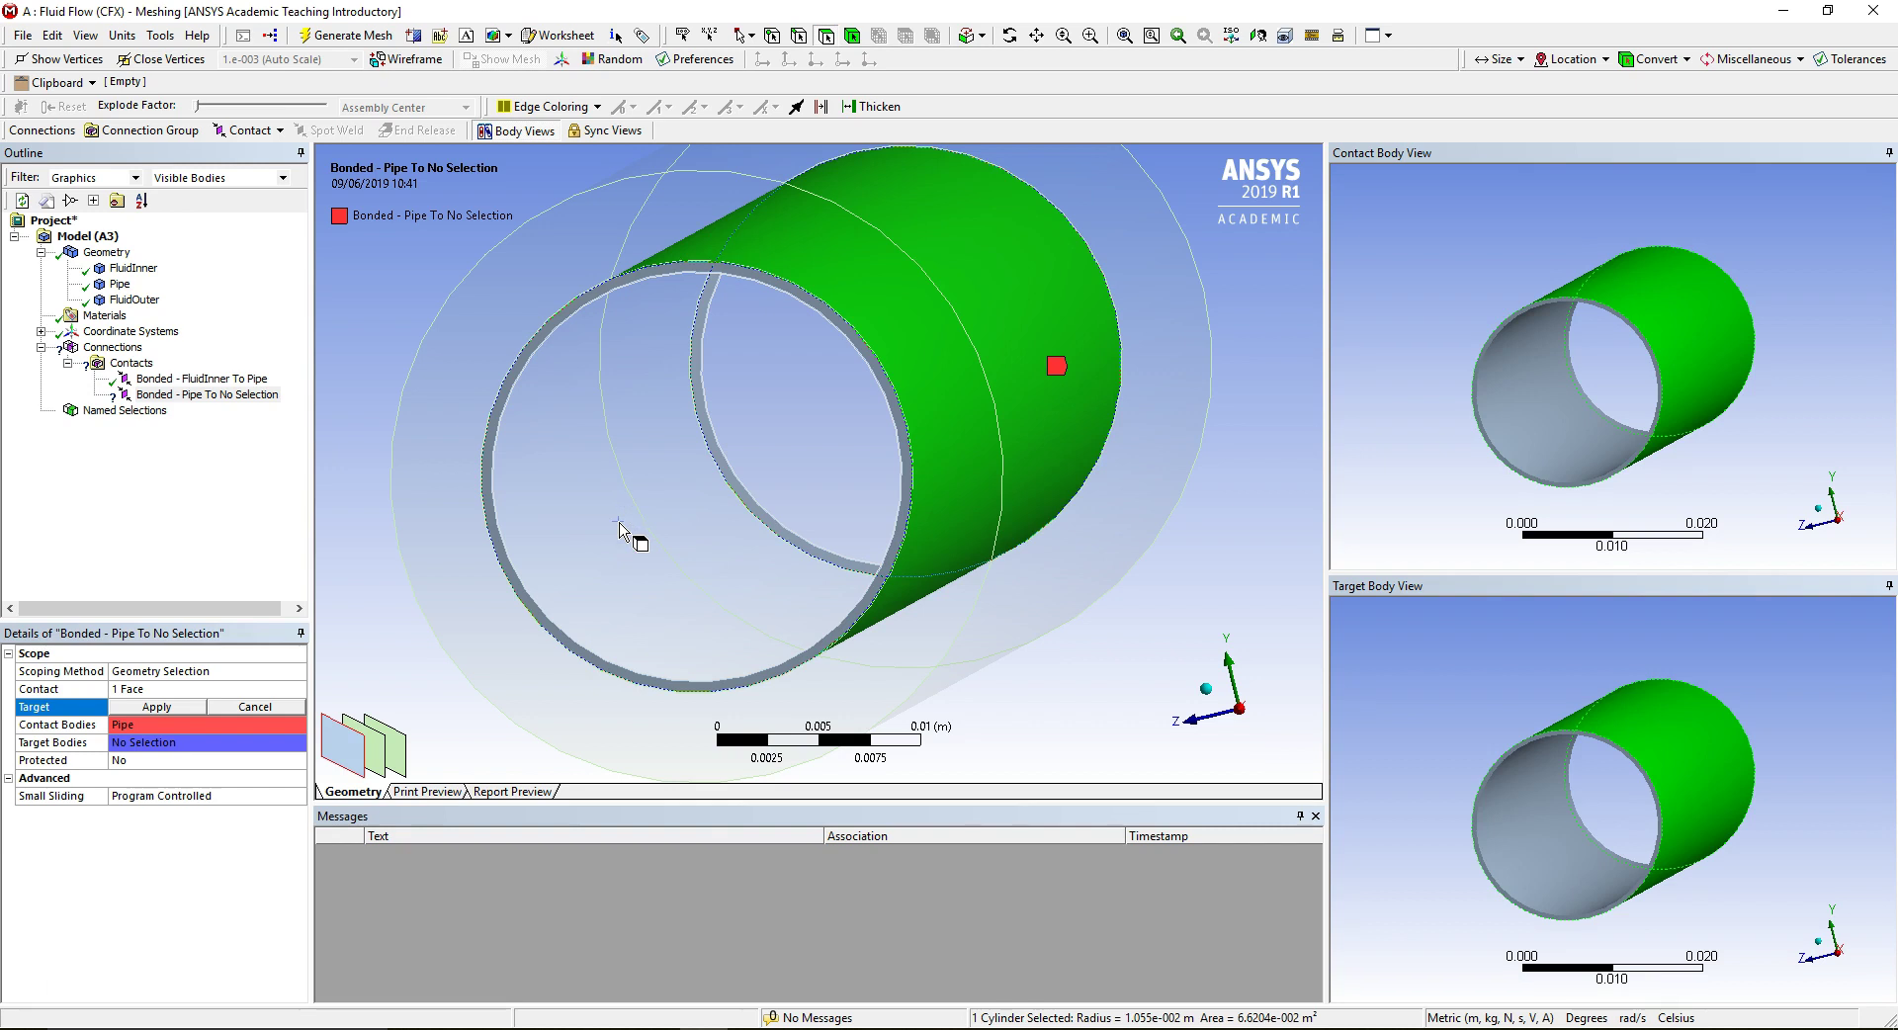
click(618, 531)
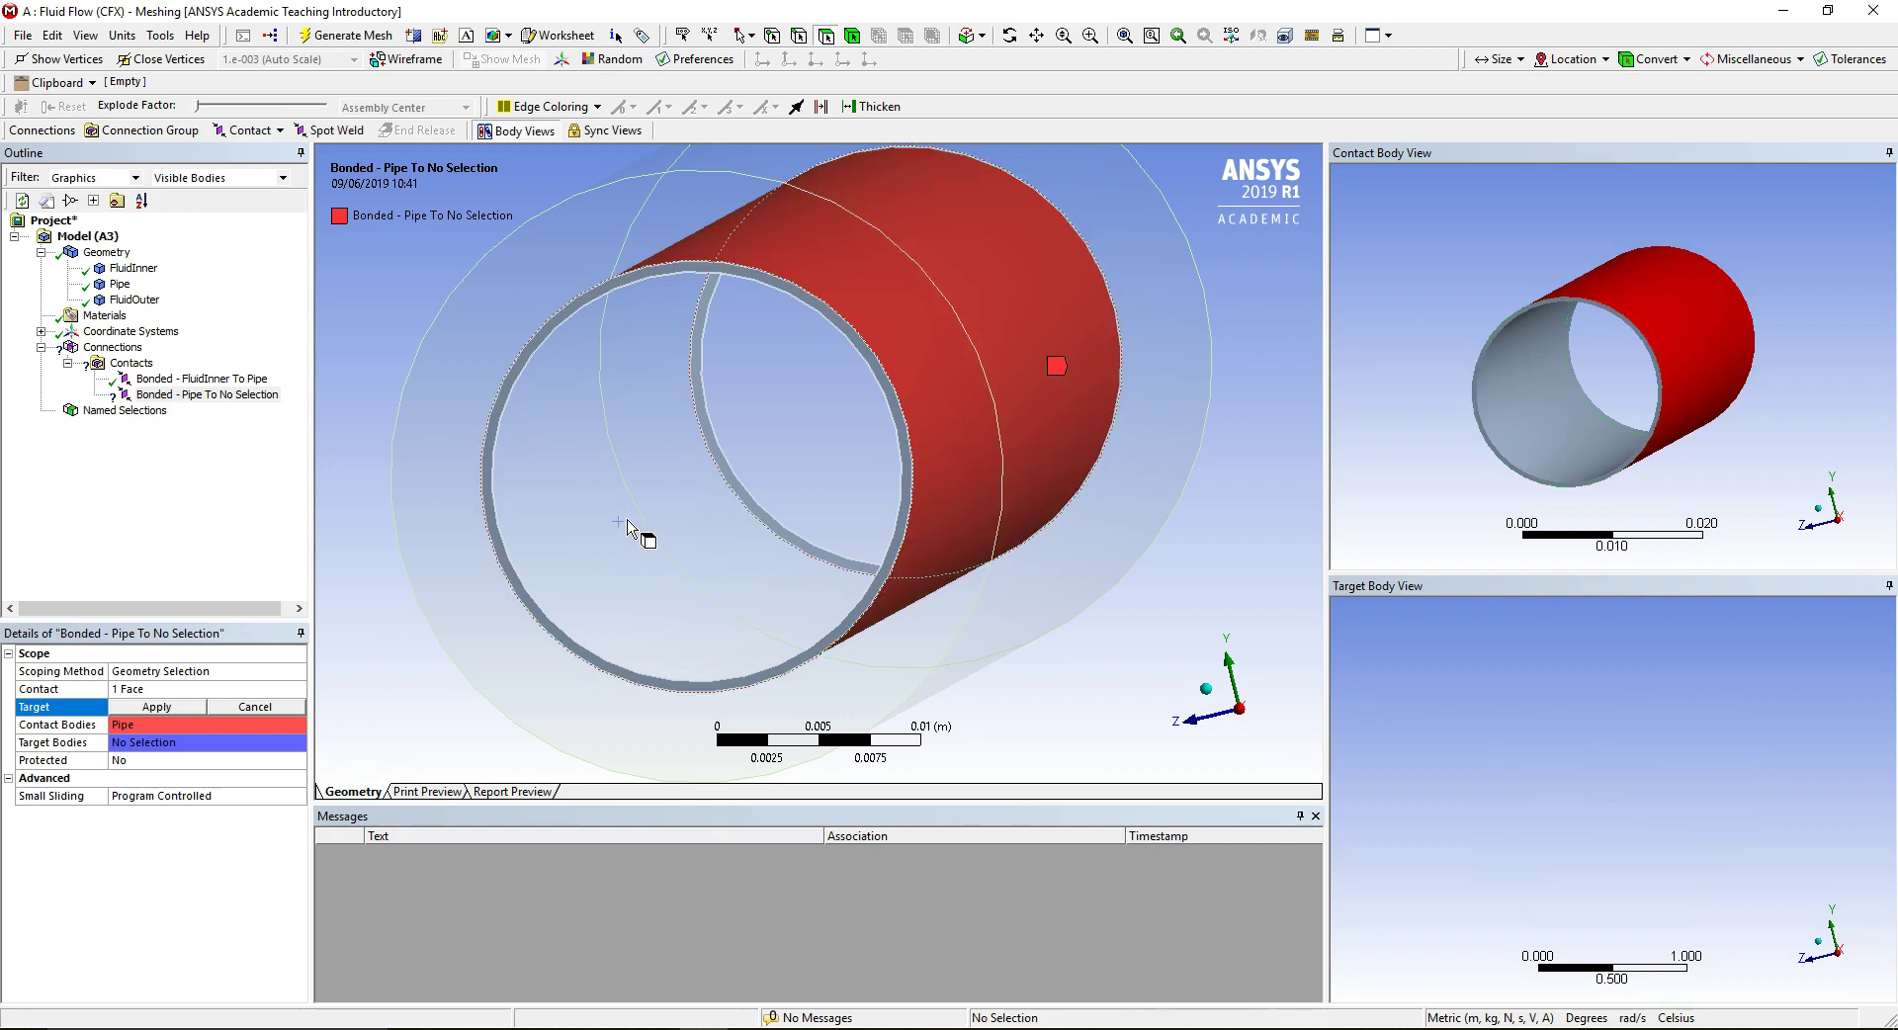
click(627, 524)
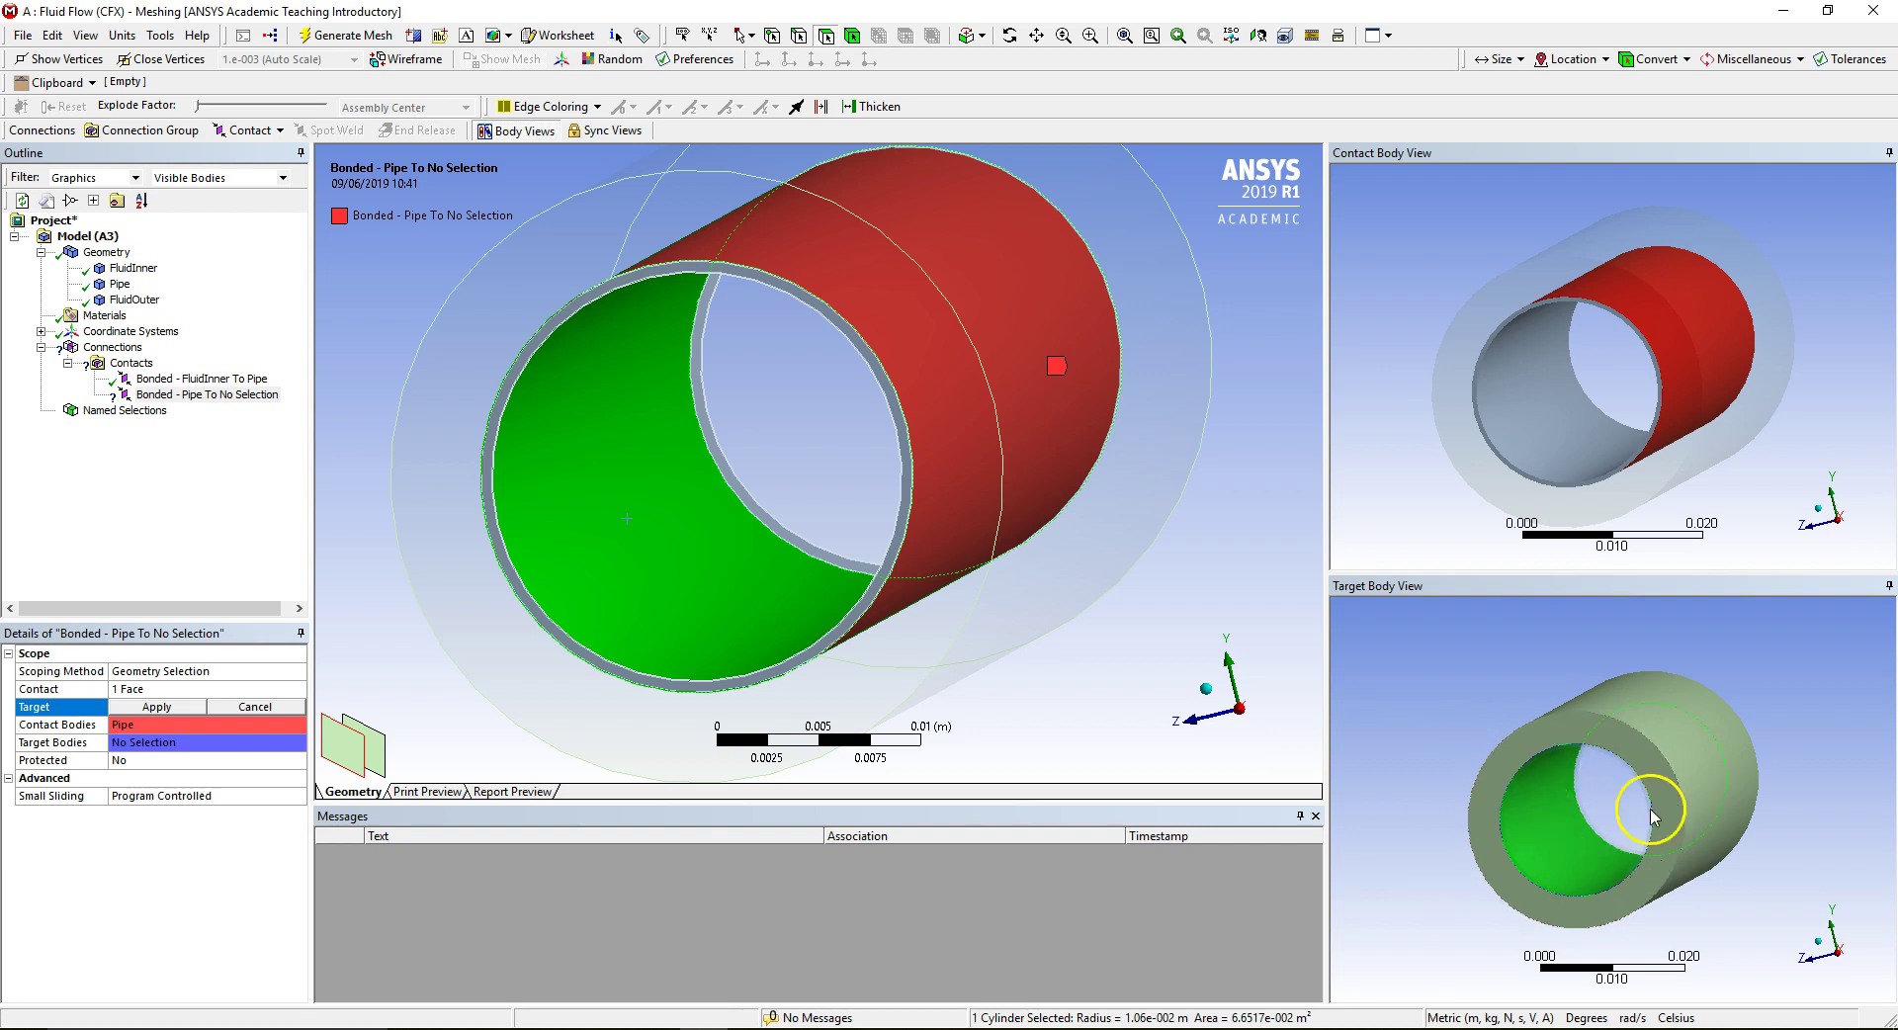
click(161, 706)
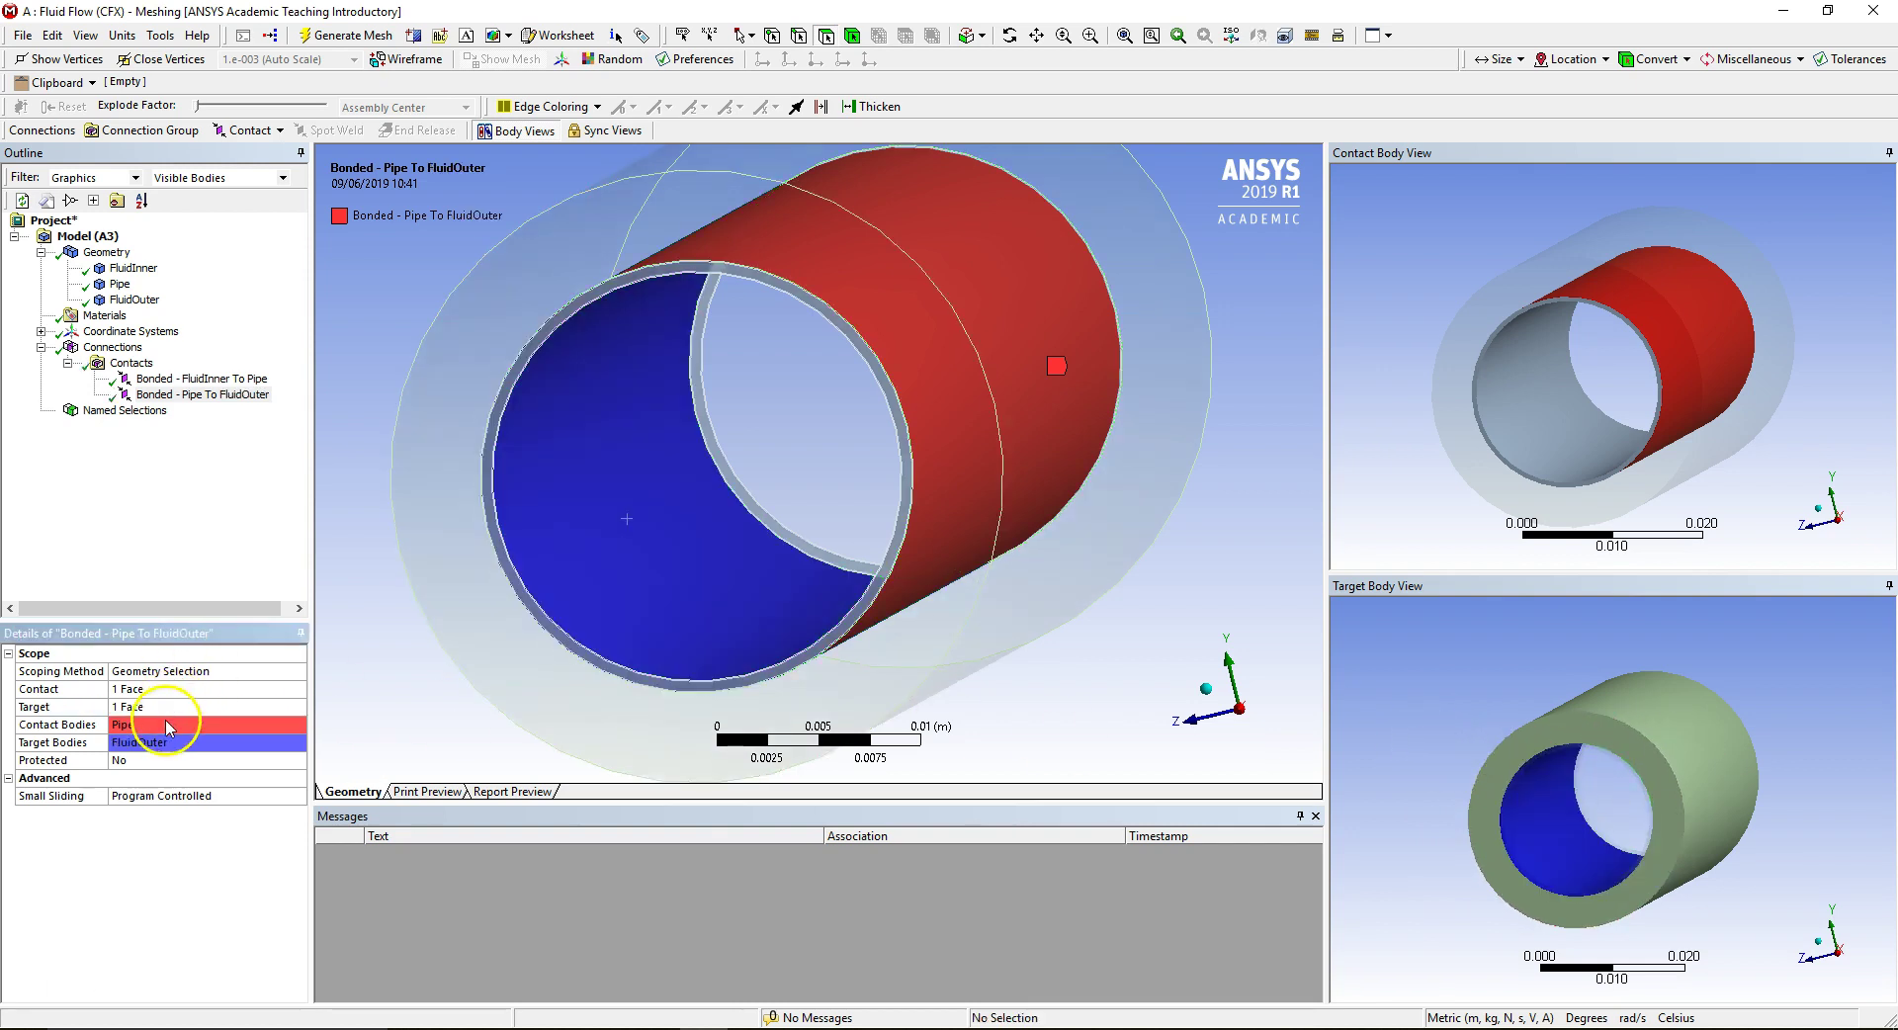
Generate the mesh for all three bodies and examine it at the tube's end.
click(131, 472)
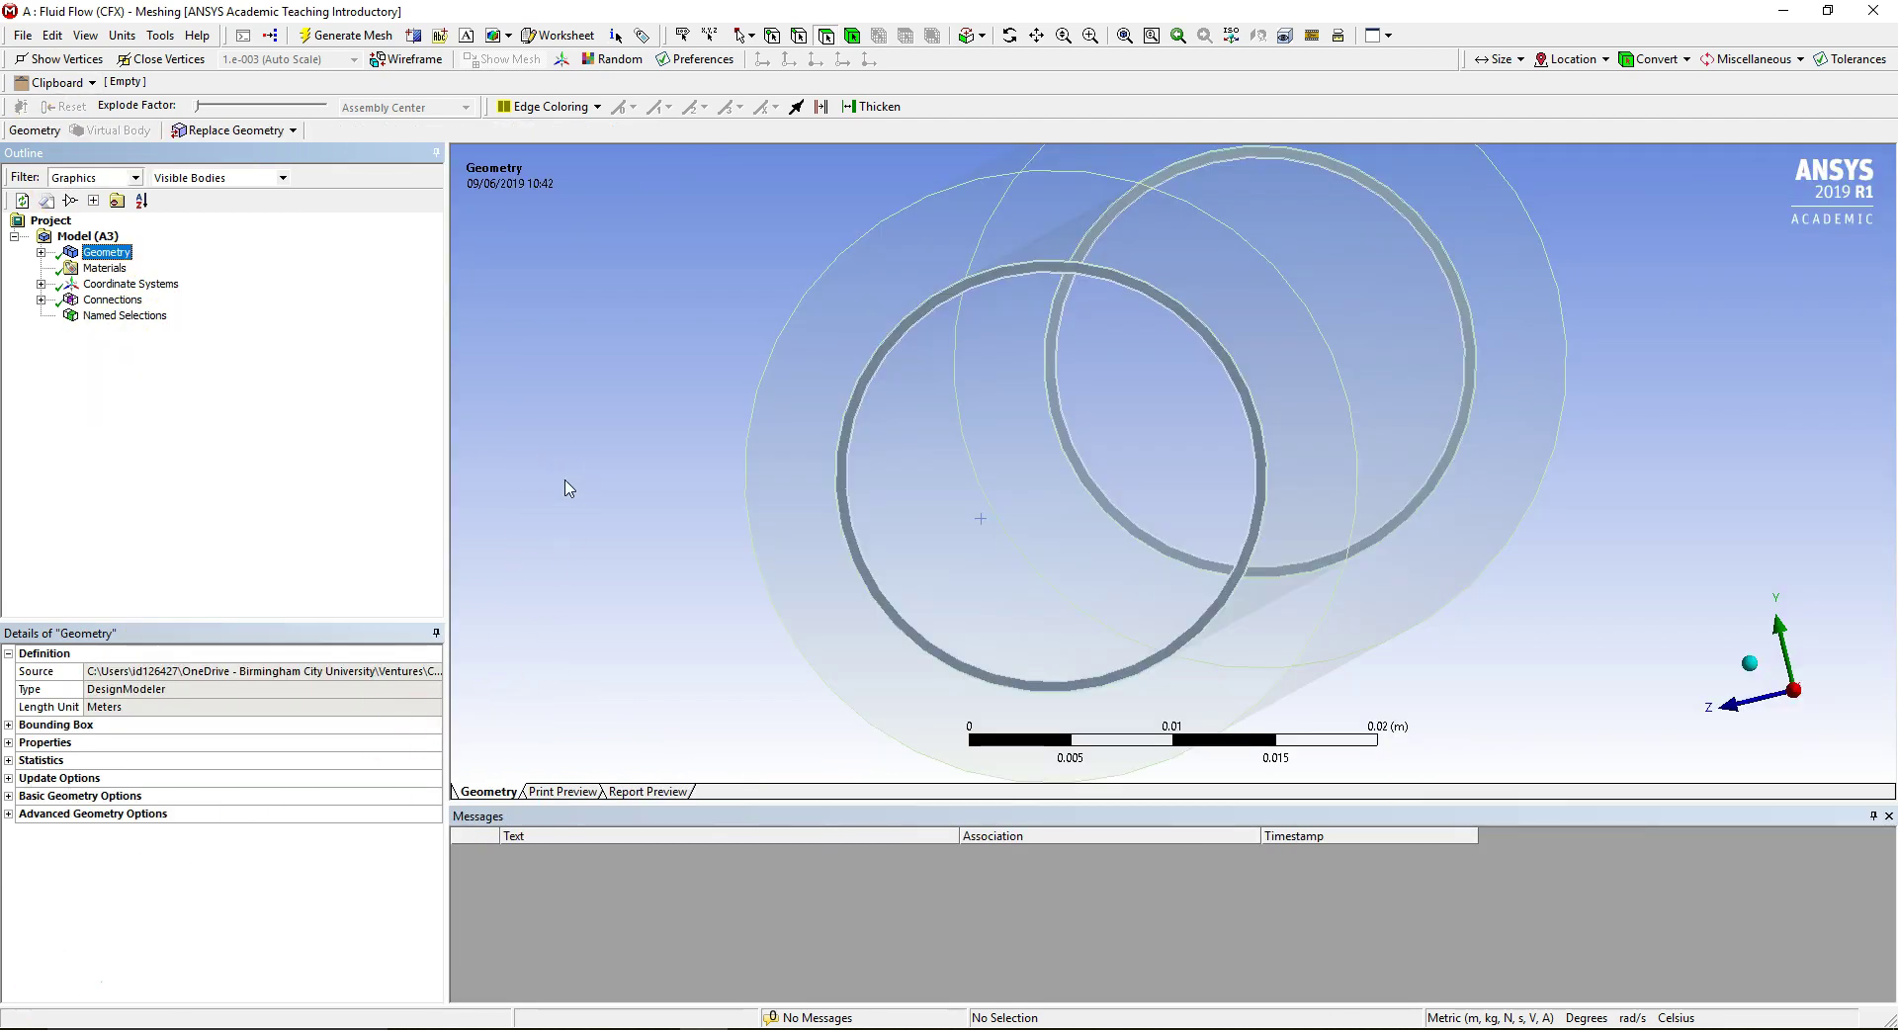
click(338, 36)
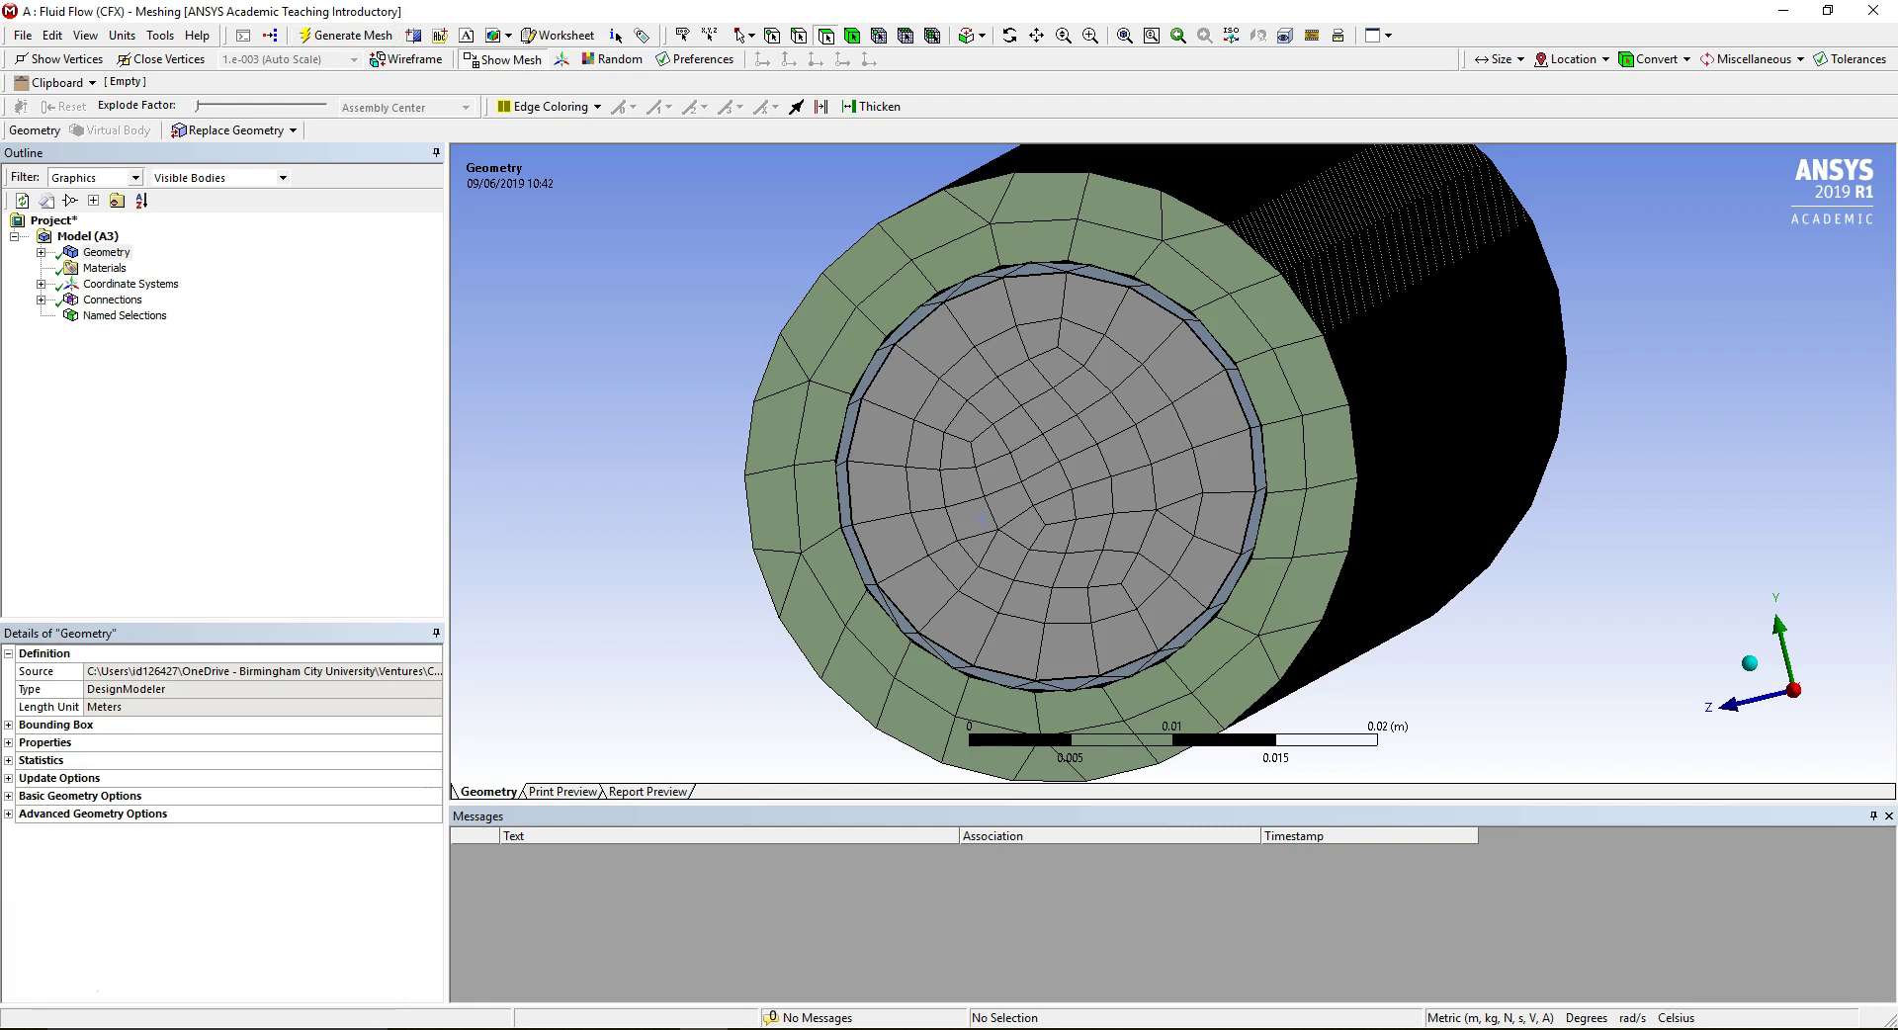
middle_drag(952, 295, 954, 366)
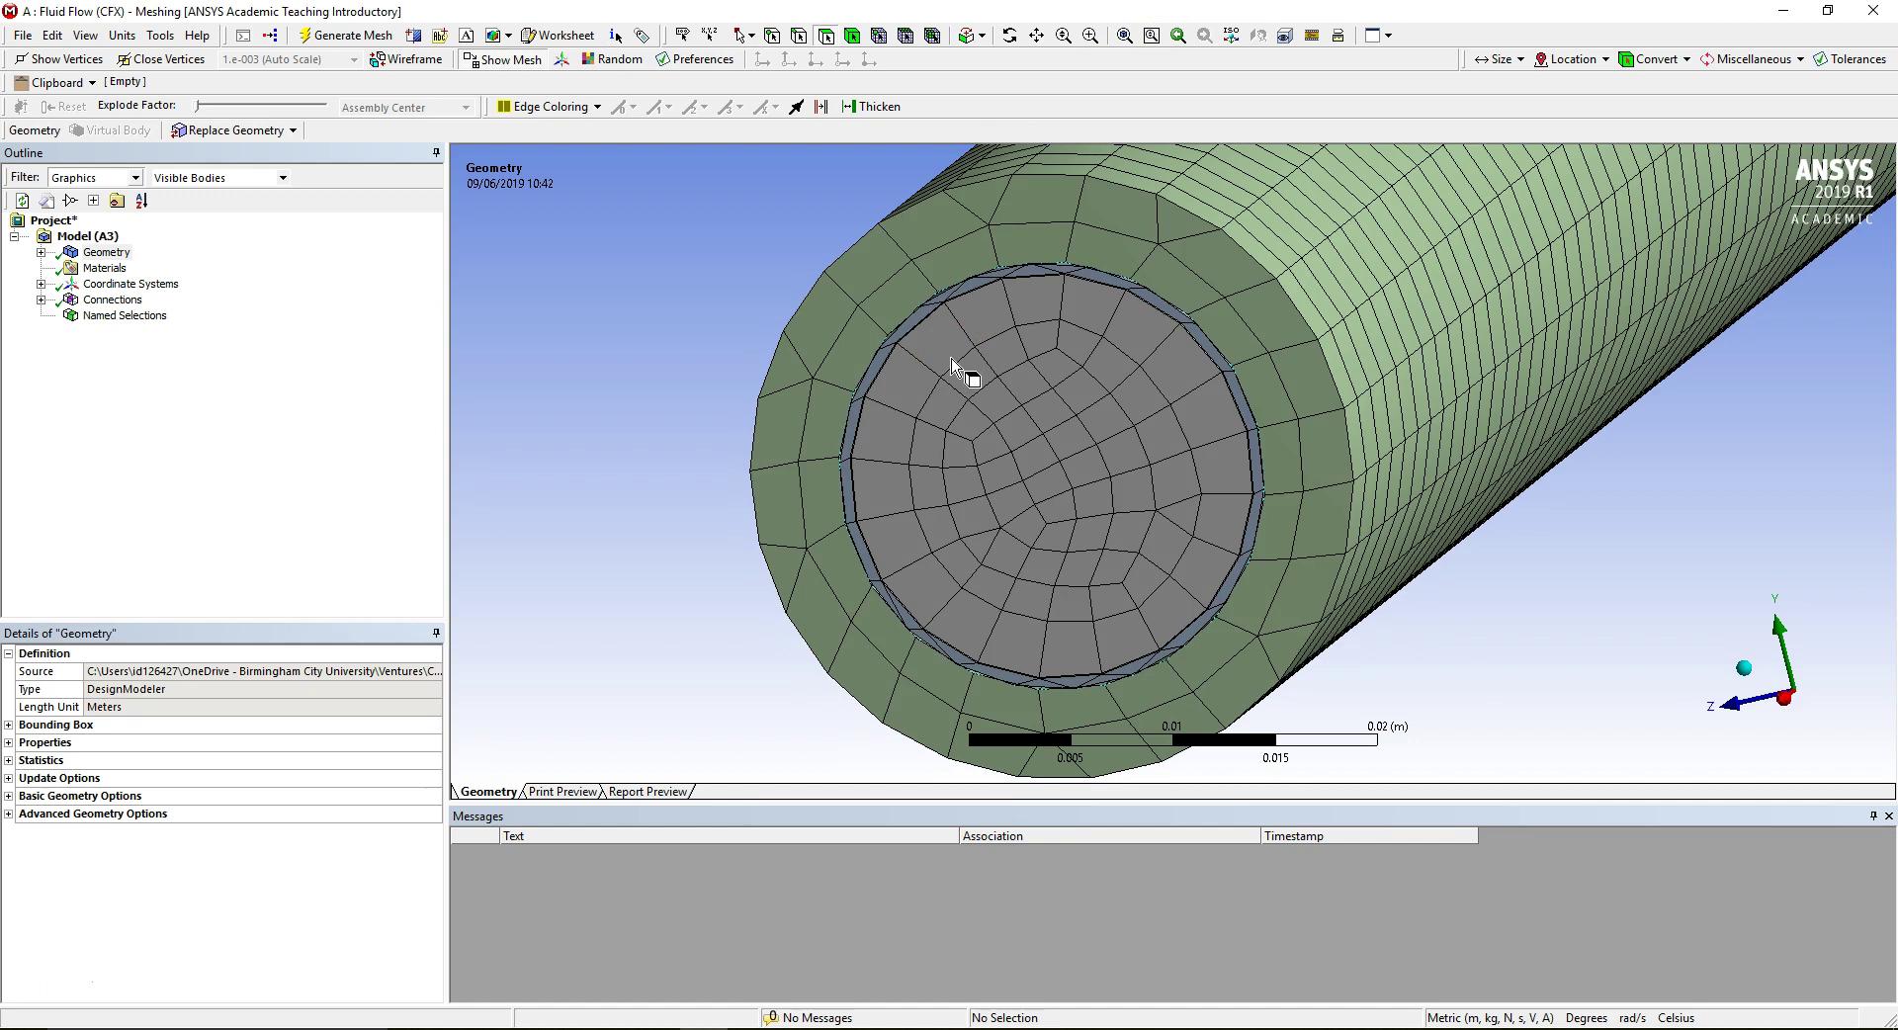
scroll(952, 366, down, 5)
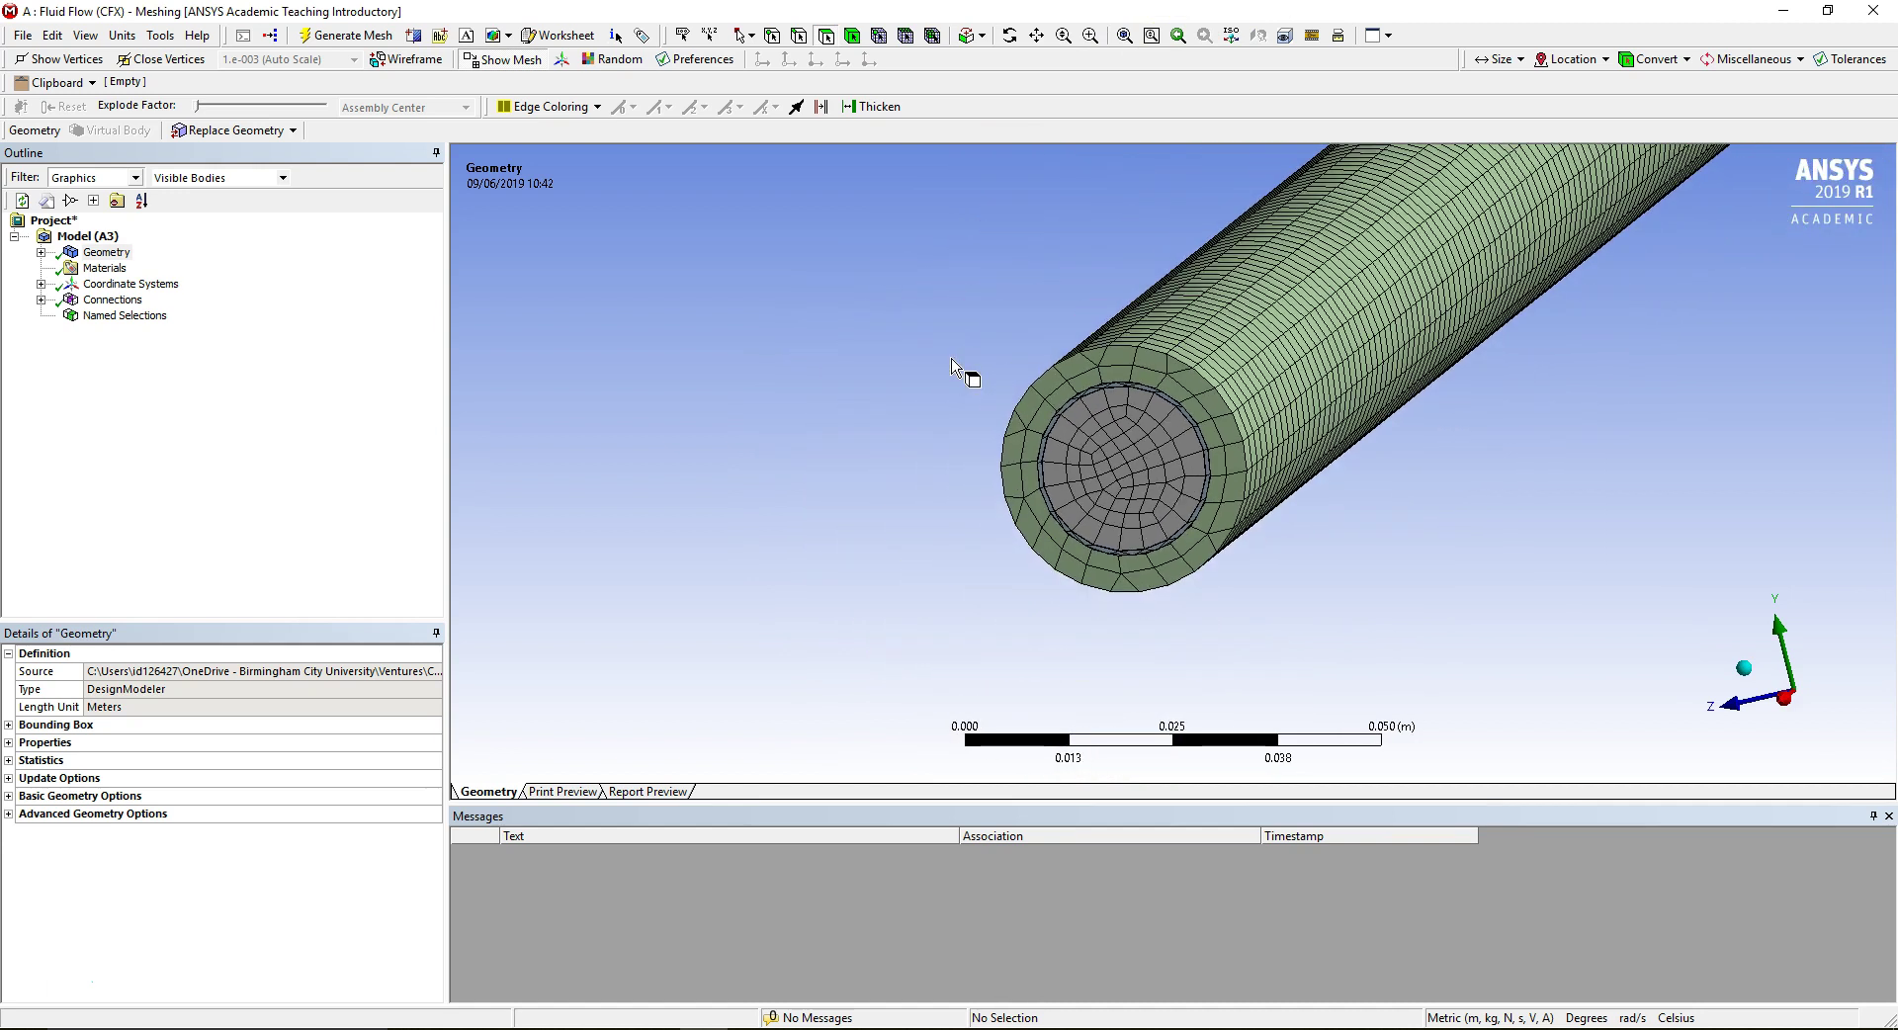
middle_click(1080, 435)
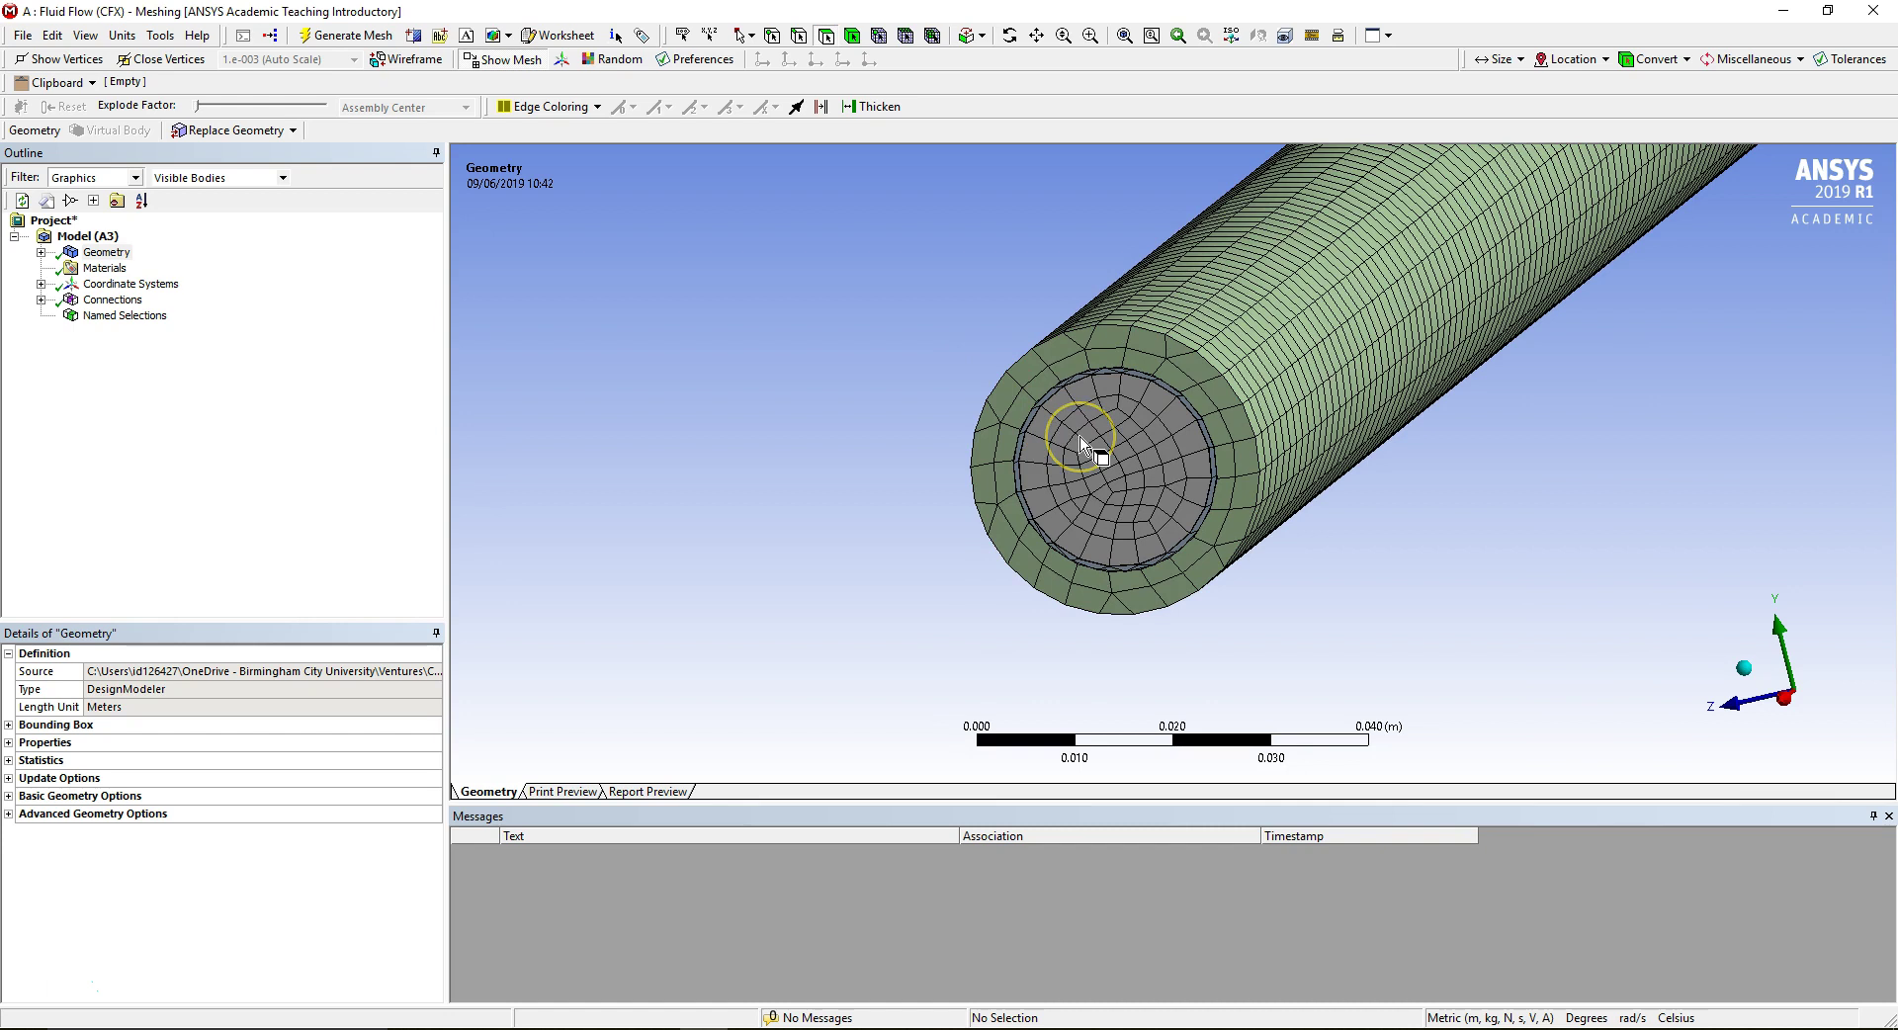
middle_click(1151, 420)
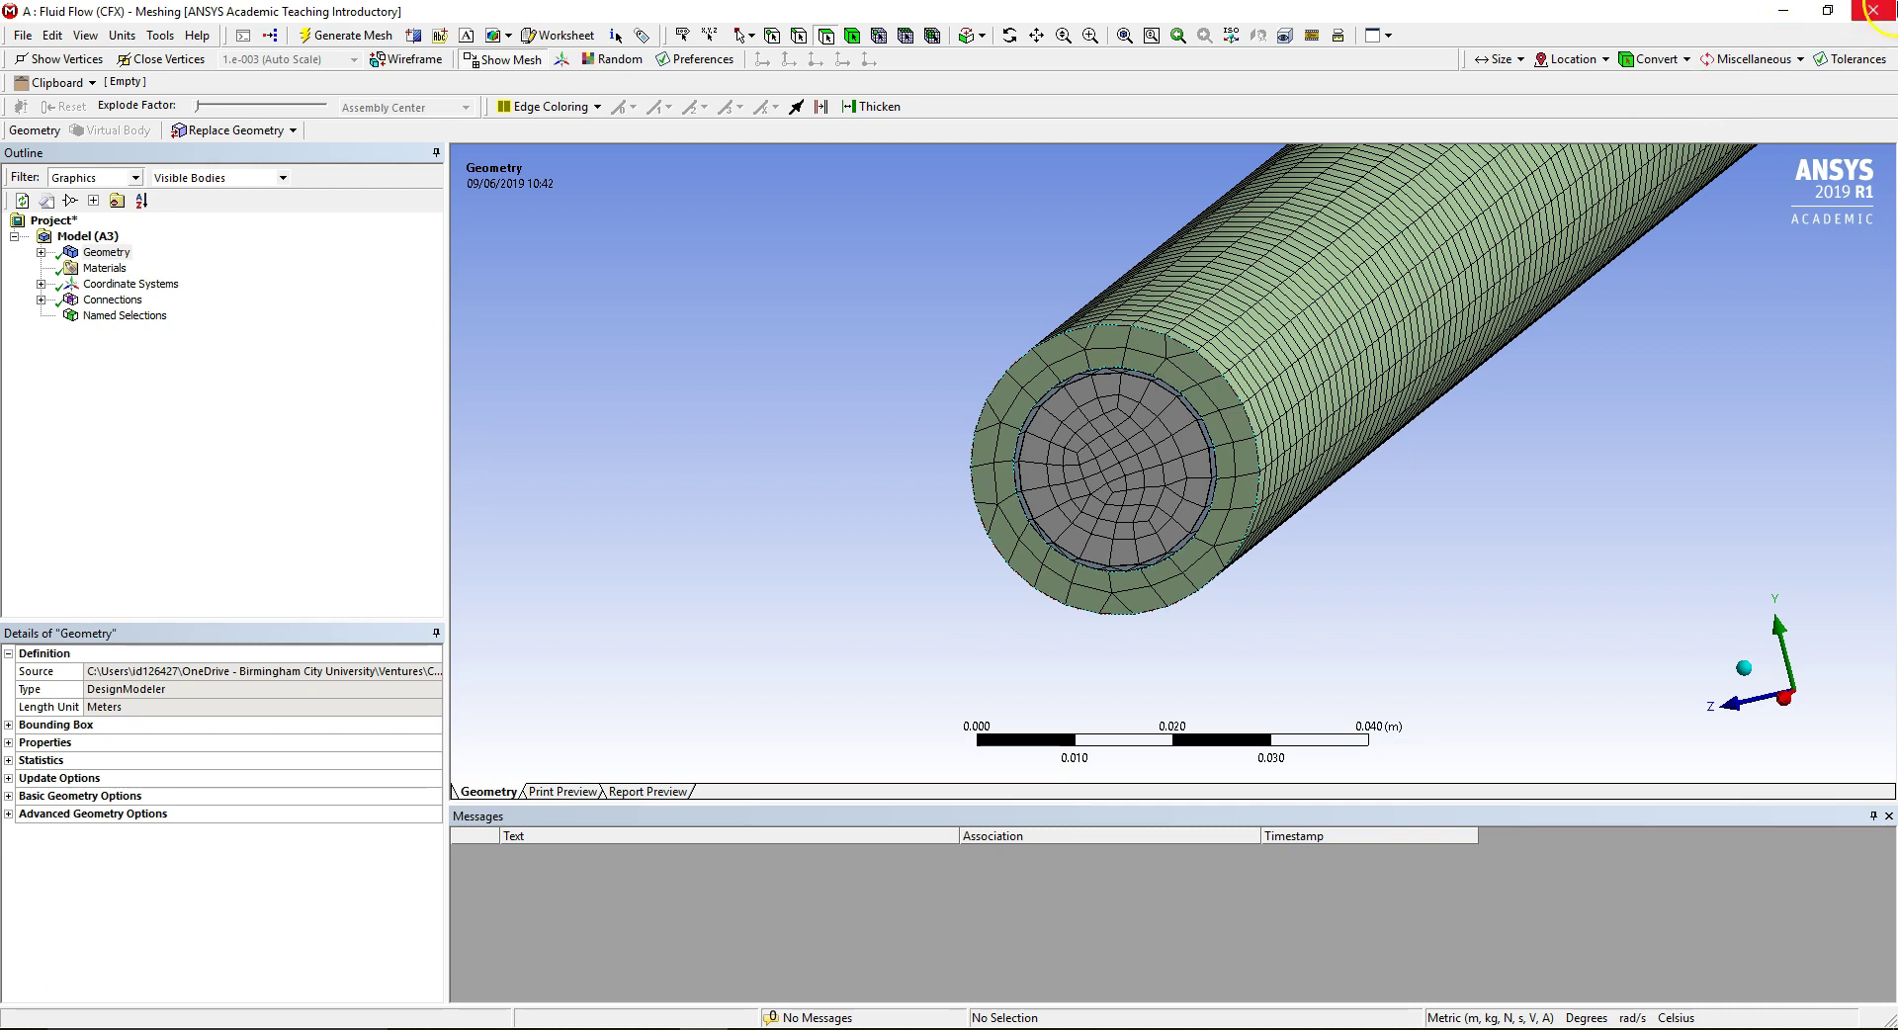
Close the mesh editor and update the Mesh cell of the Fluid Flow (CFX) system in Workbench.
click(1873, 10)
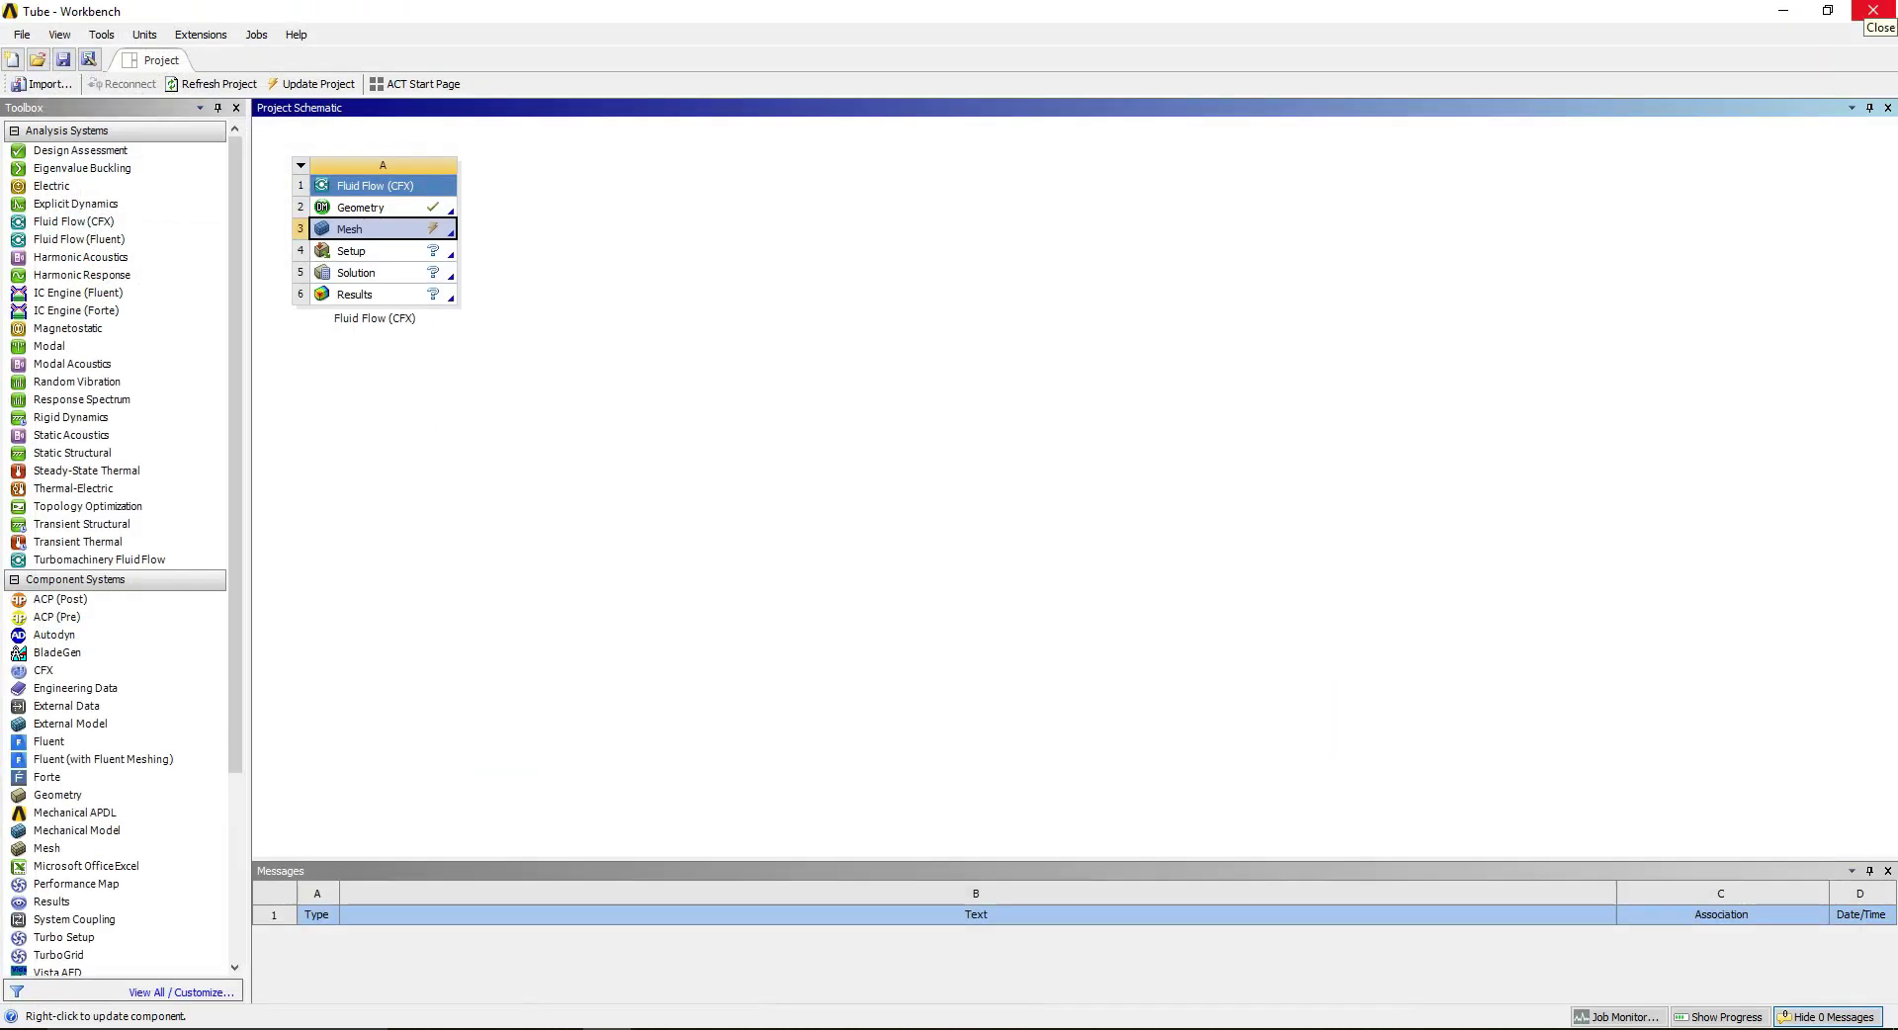
right_click(374, 240)
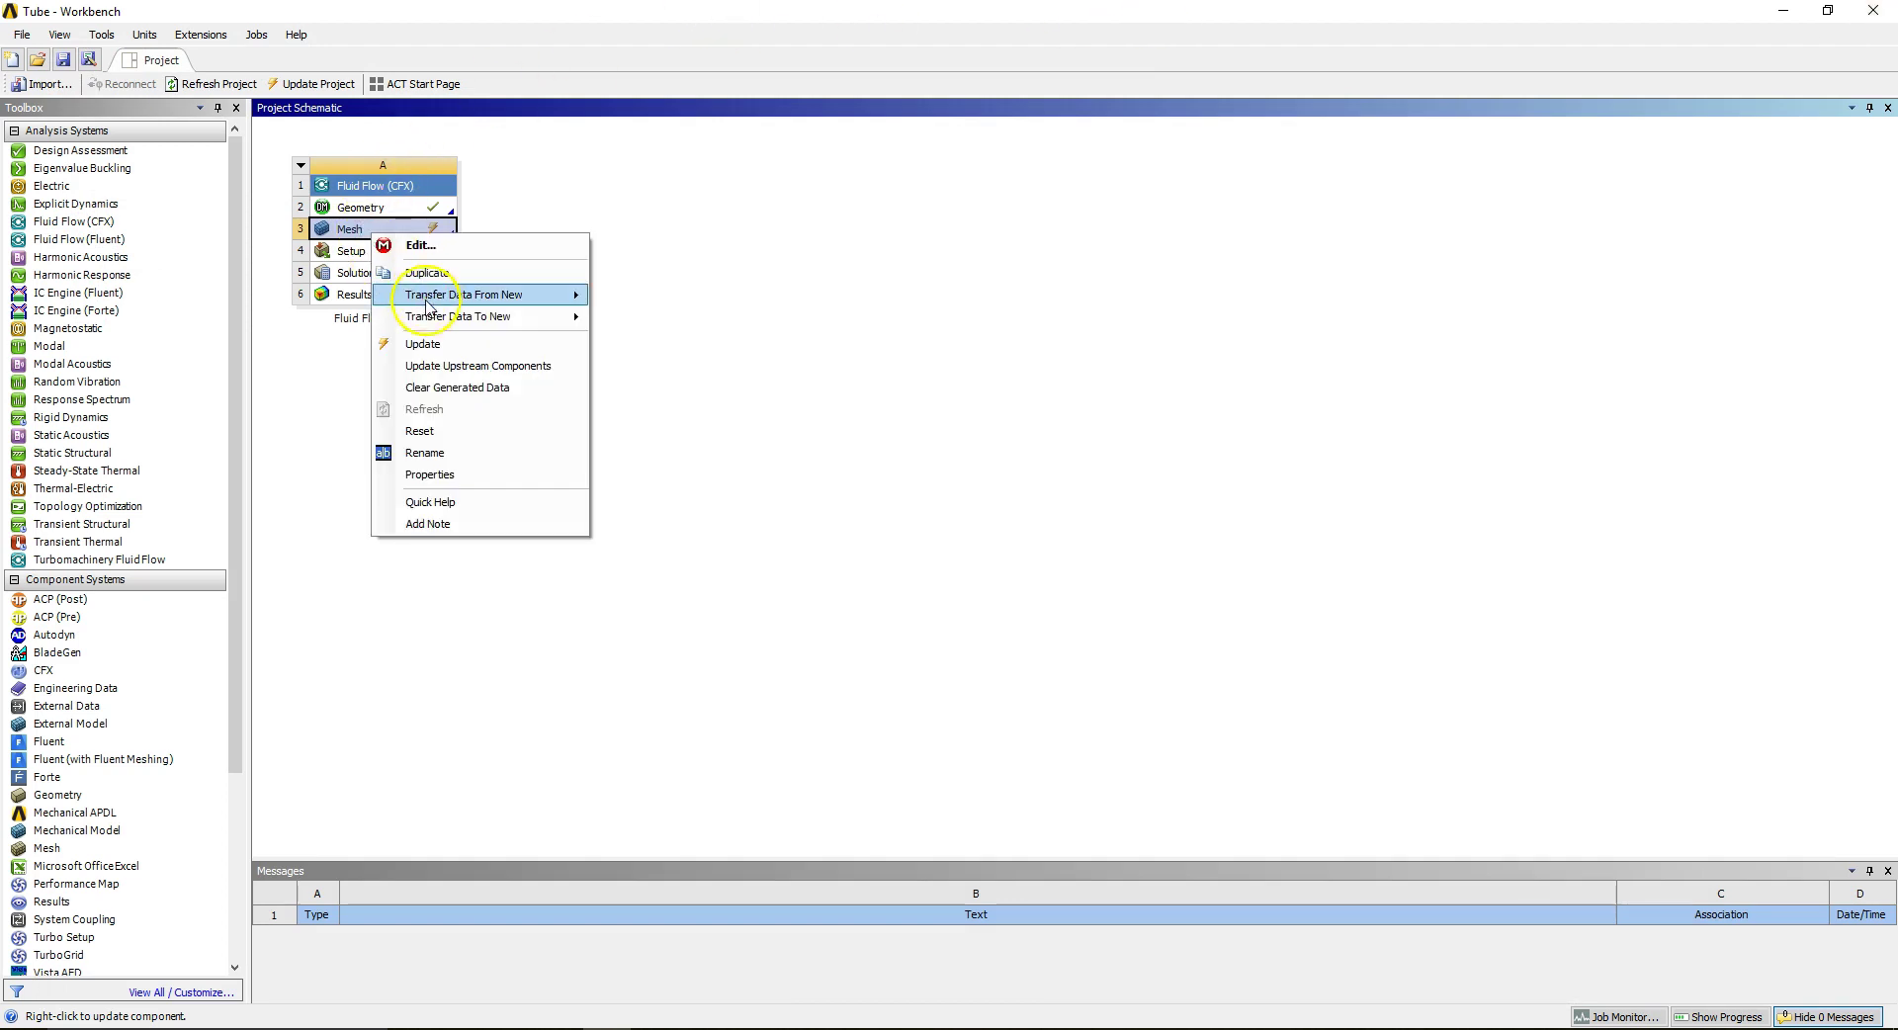
click(440, 345)
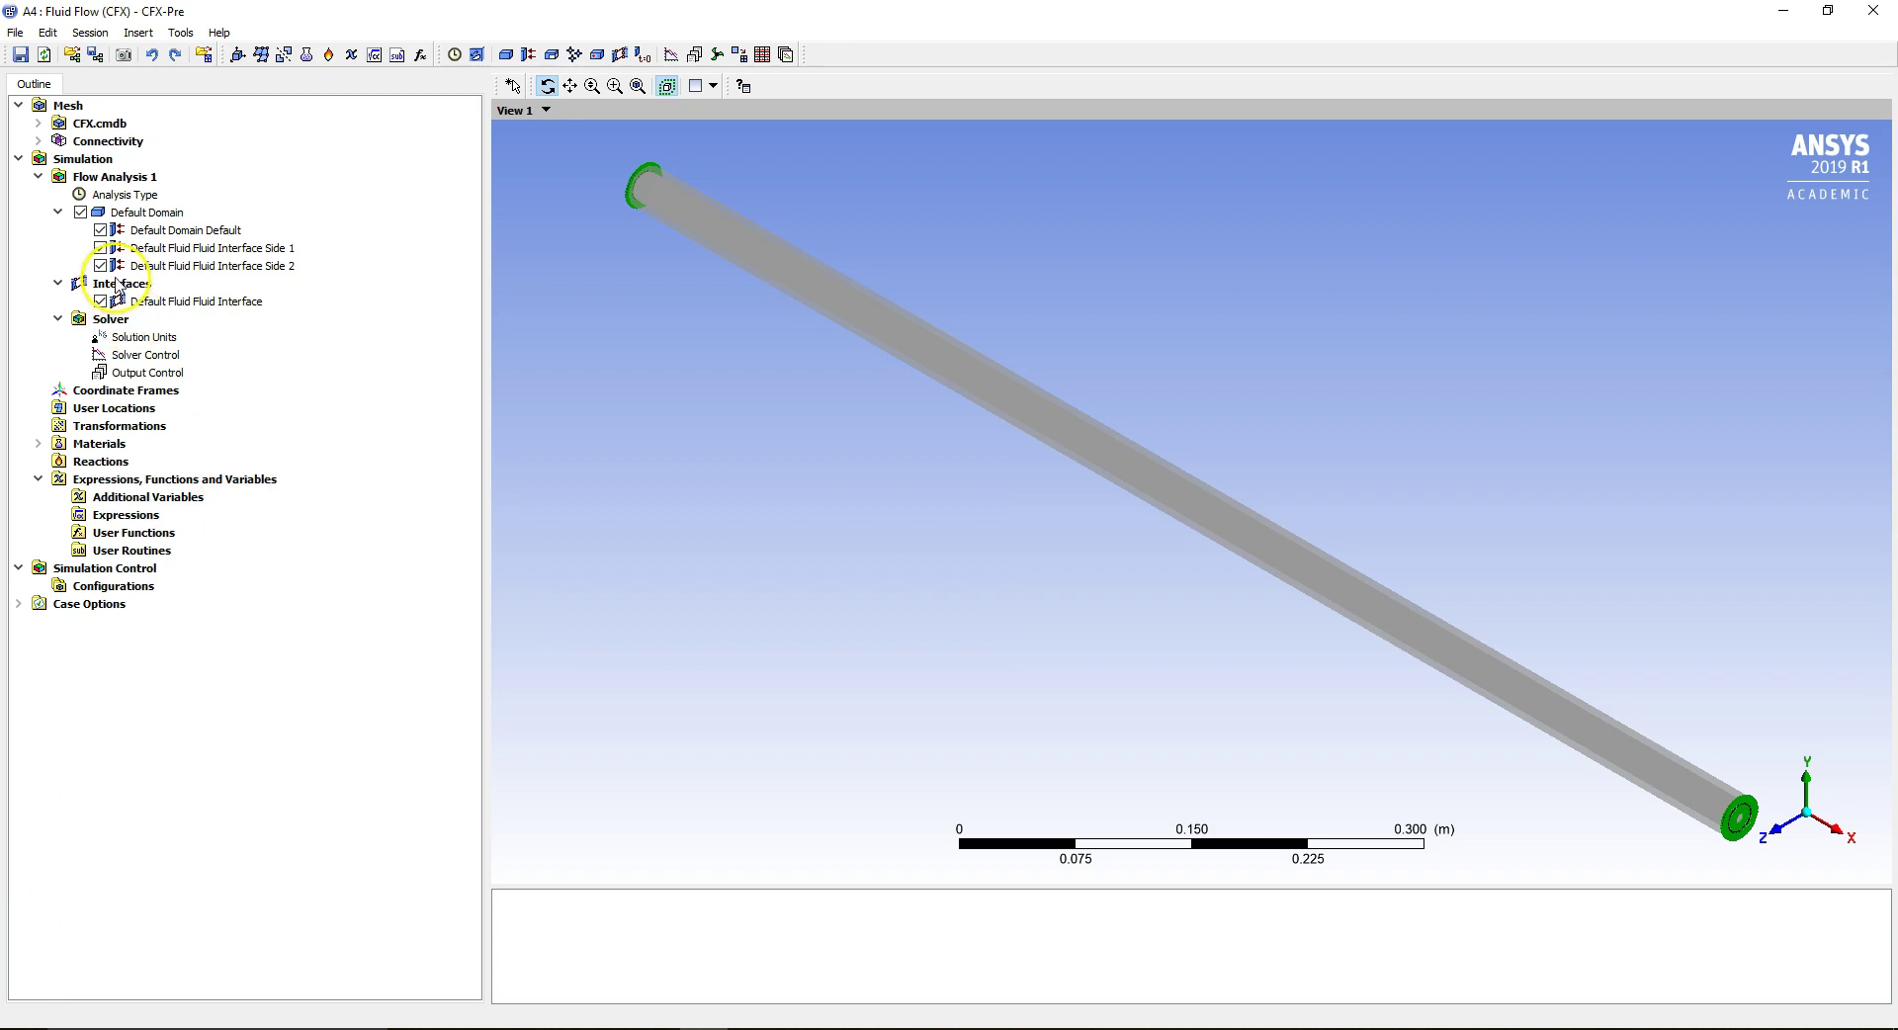
Examine in CFX-Pre which regions the Default Domain, its default boundary and both Default Fluid Fluid Interface sides cover.
click(163, 218)
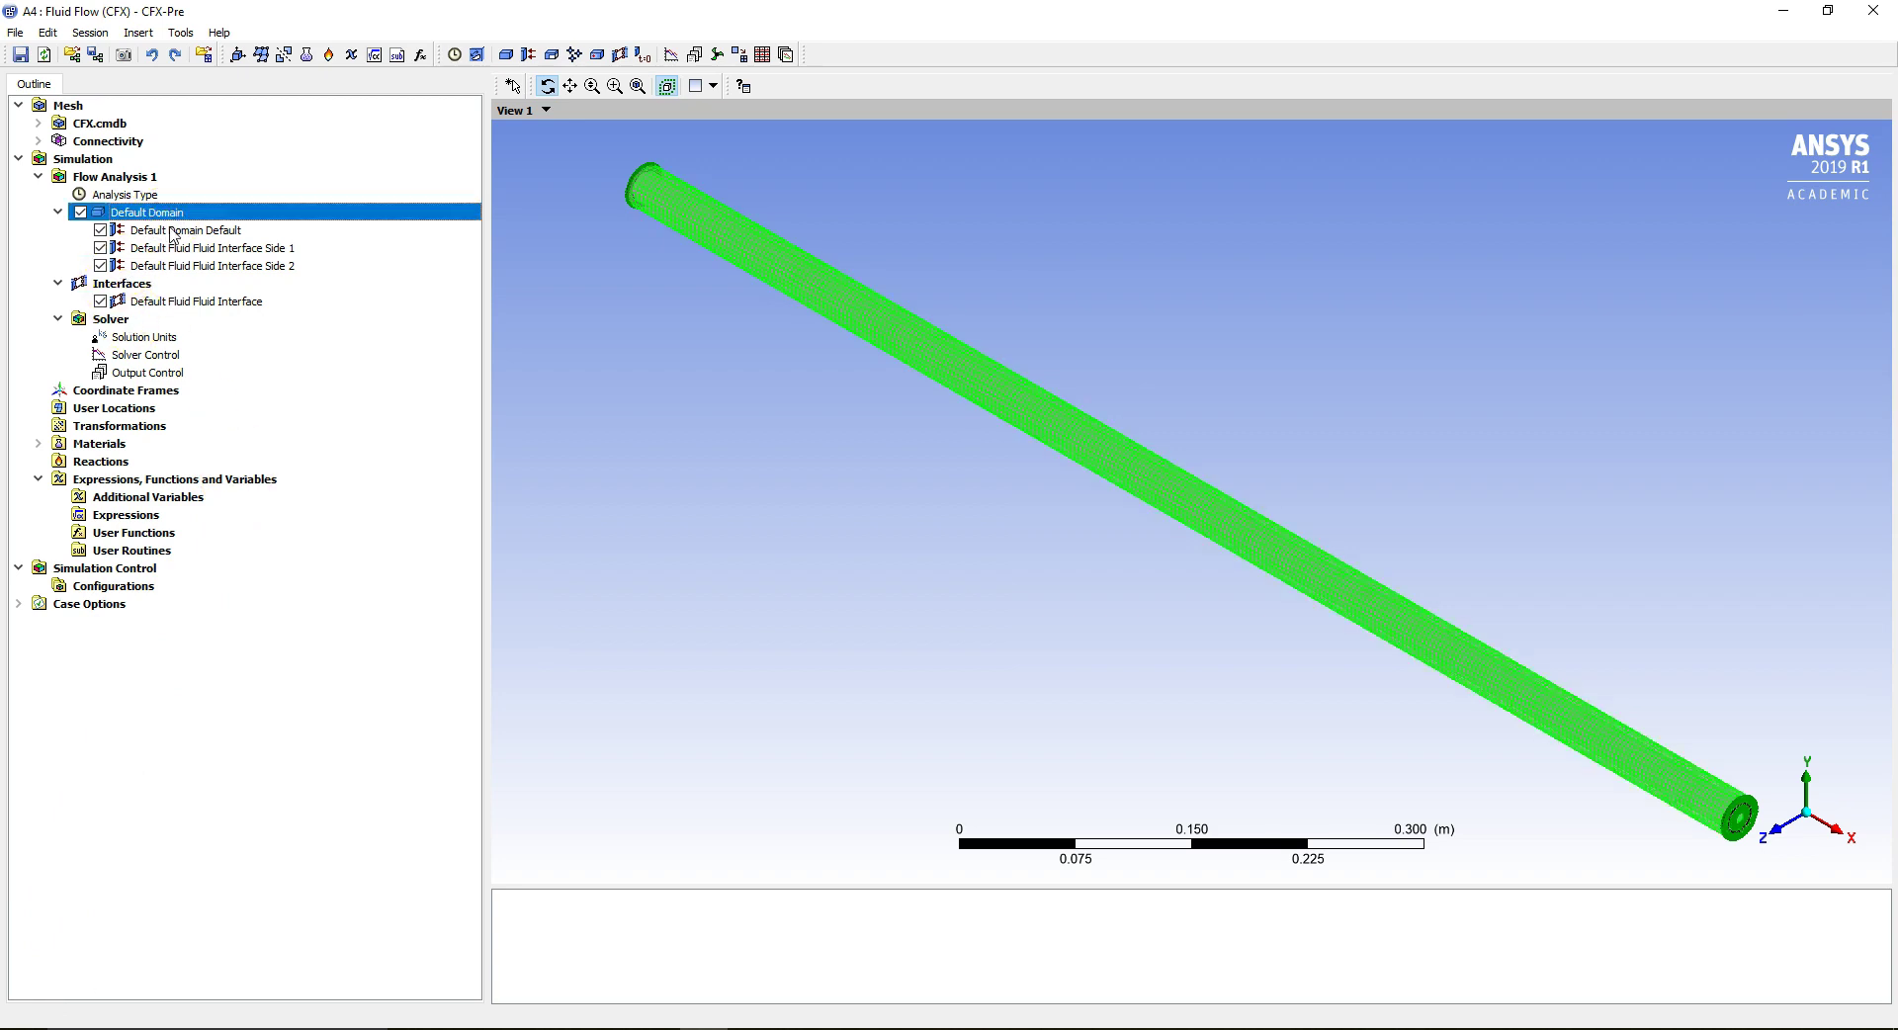
click(173, 232)
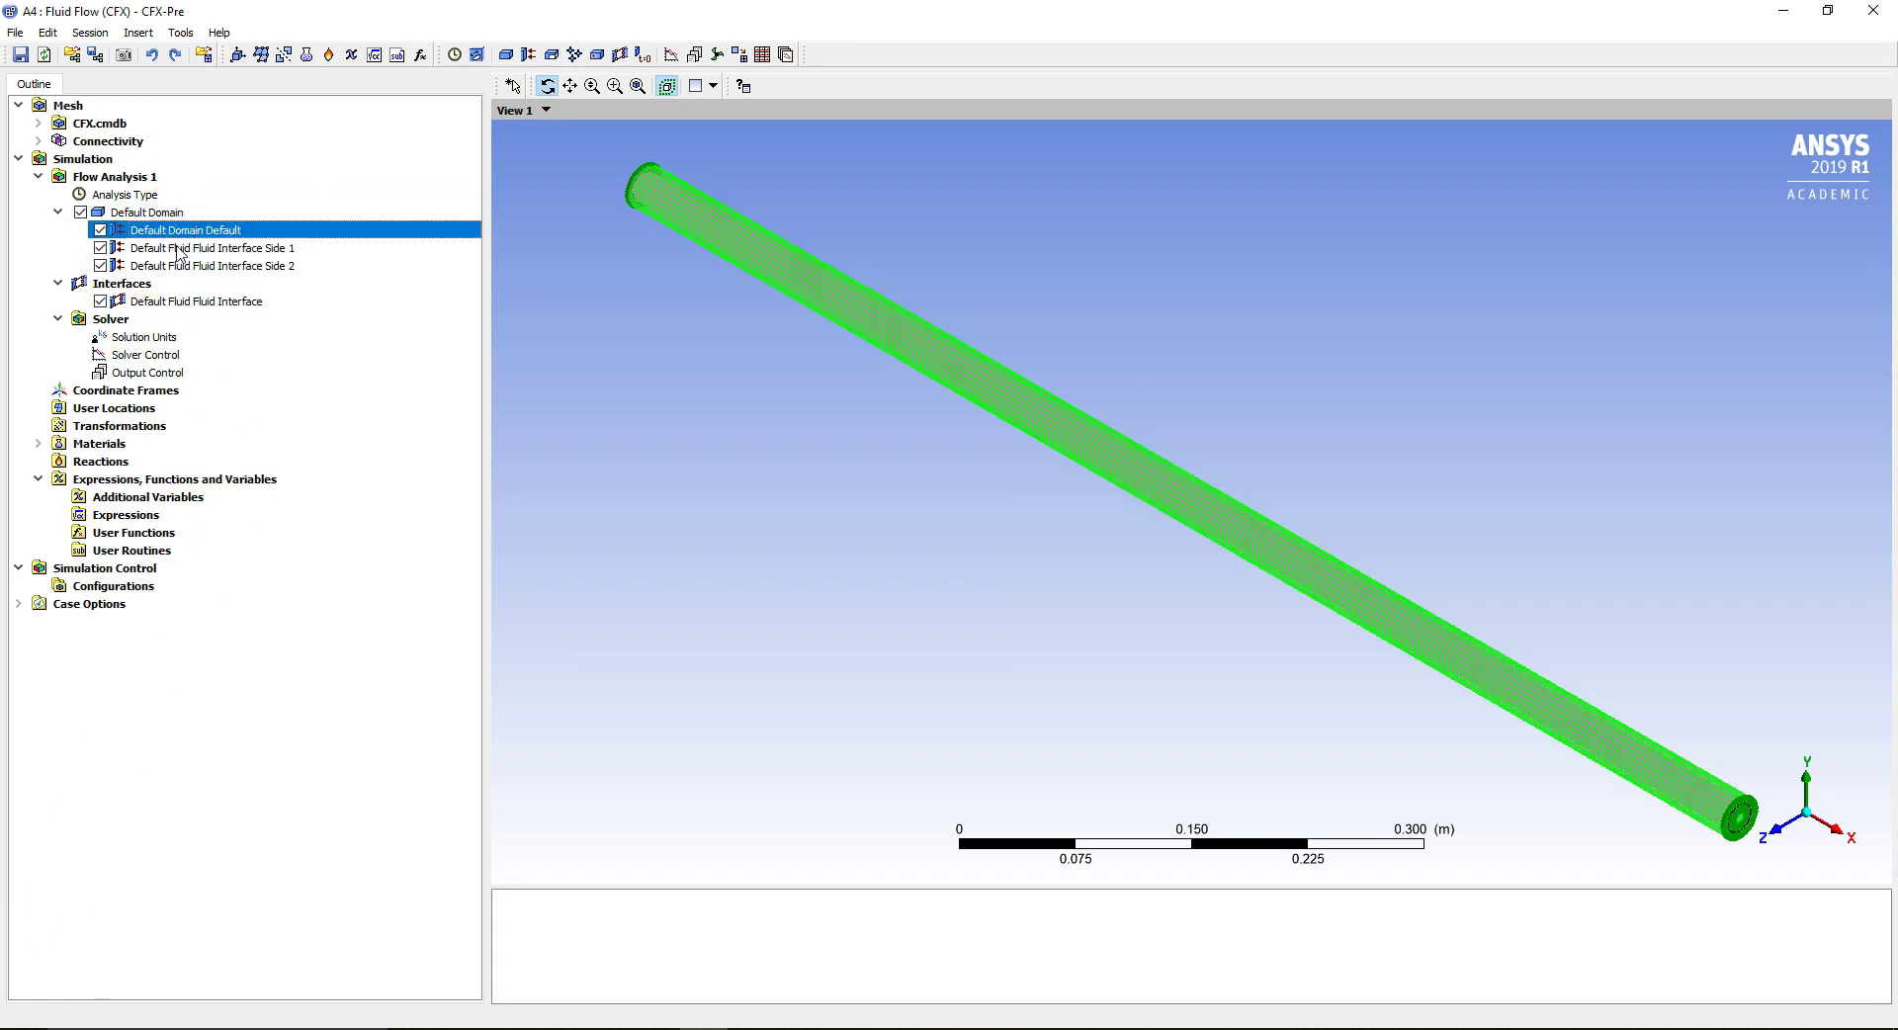
click(177, 248)
click(180, 265)
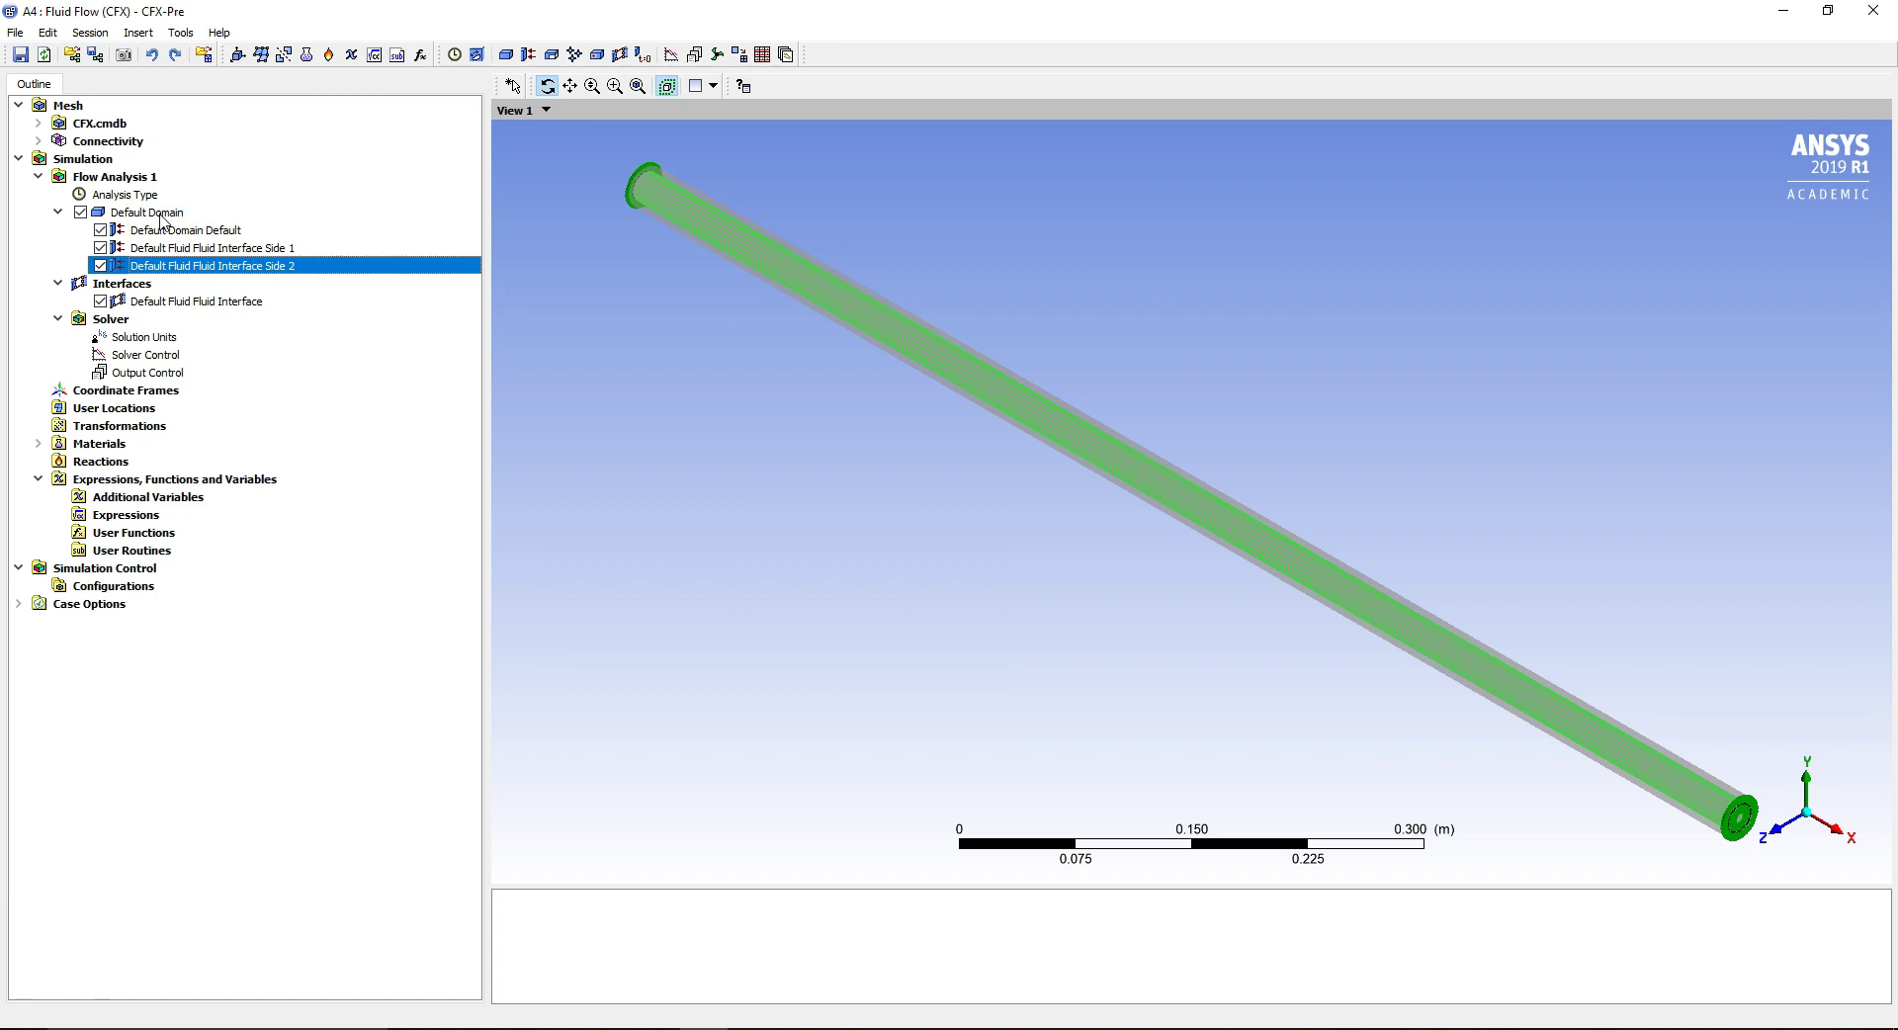
Insert a domain named FluidInner, set its location to B10 and check the selected region in the model.
click(506, 55)
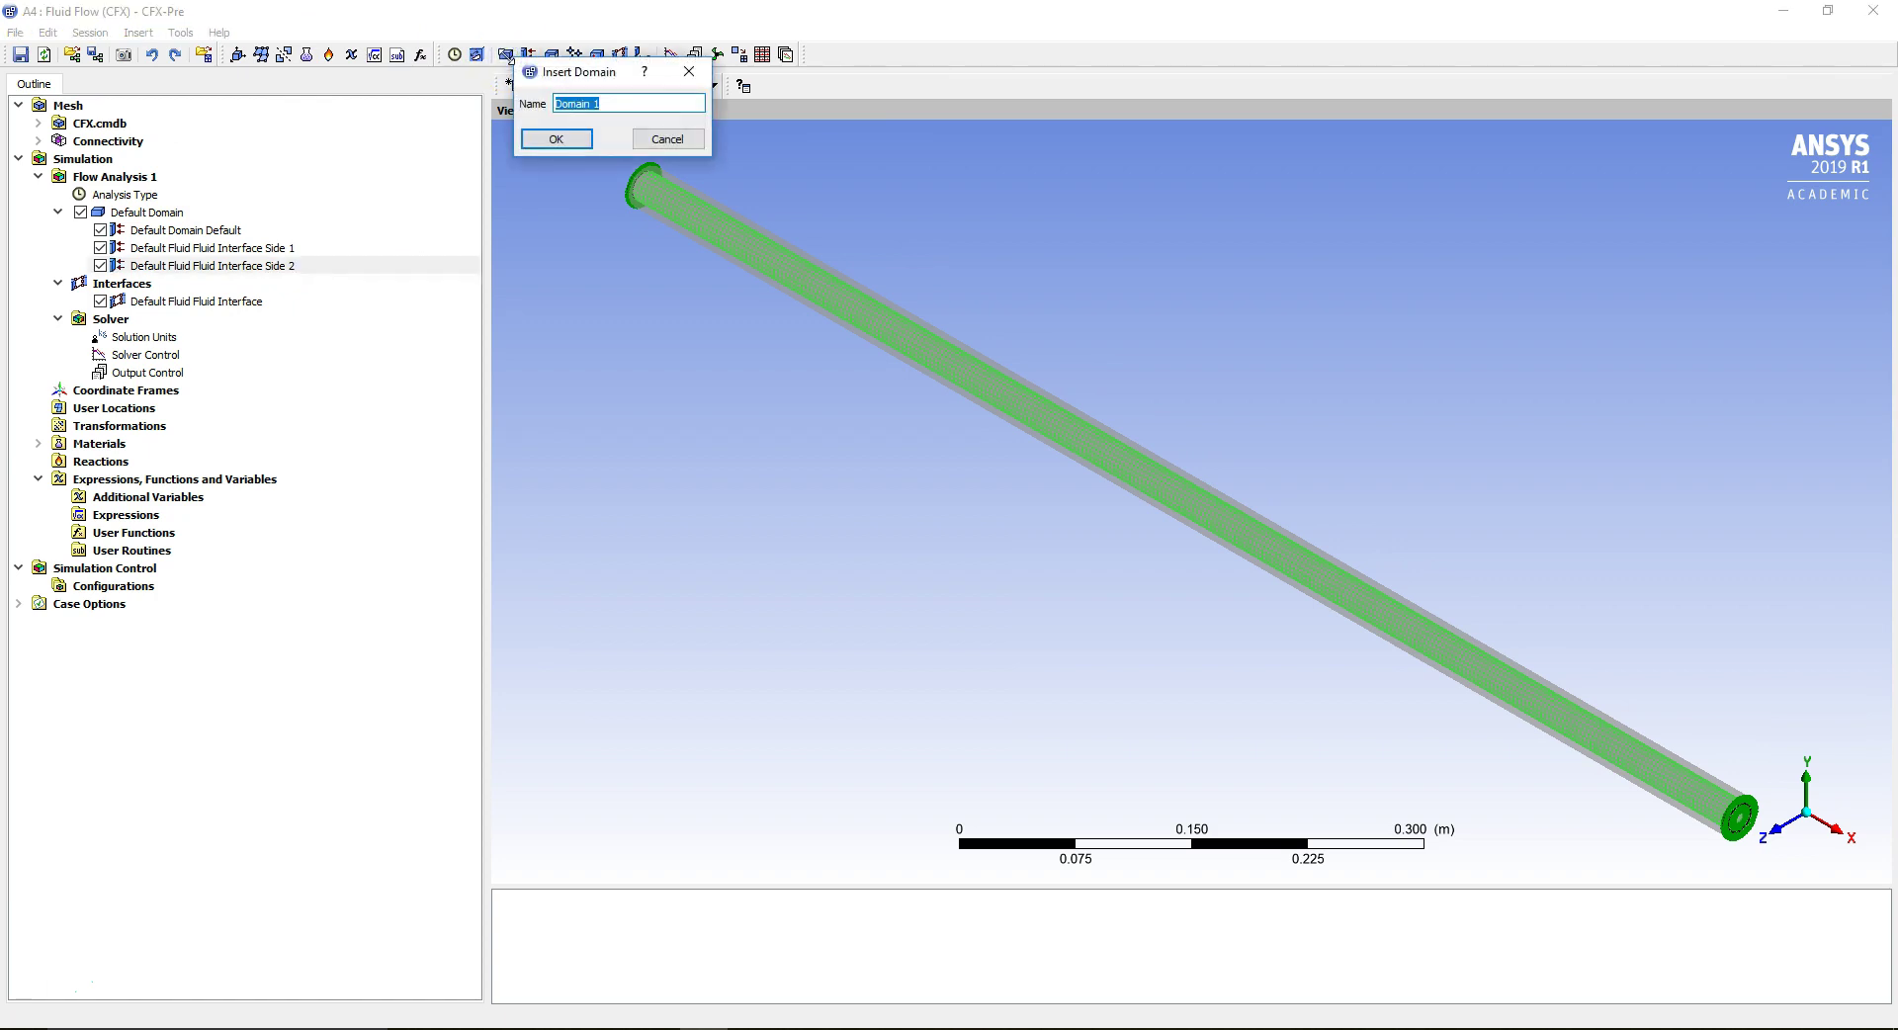
text(FluidInner)
key(Return)
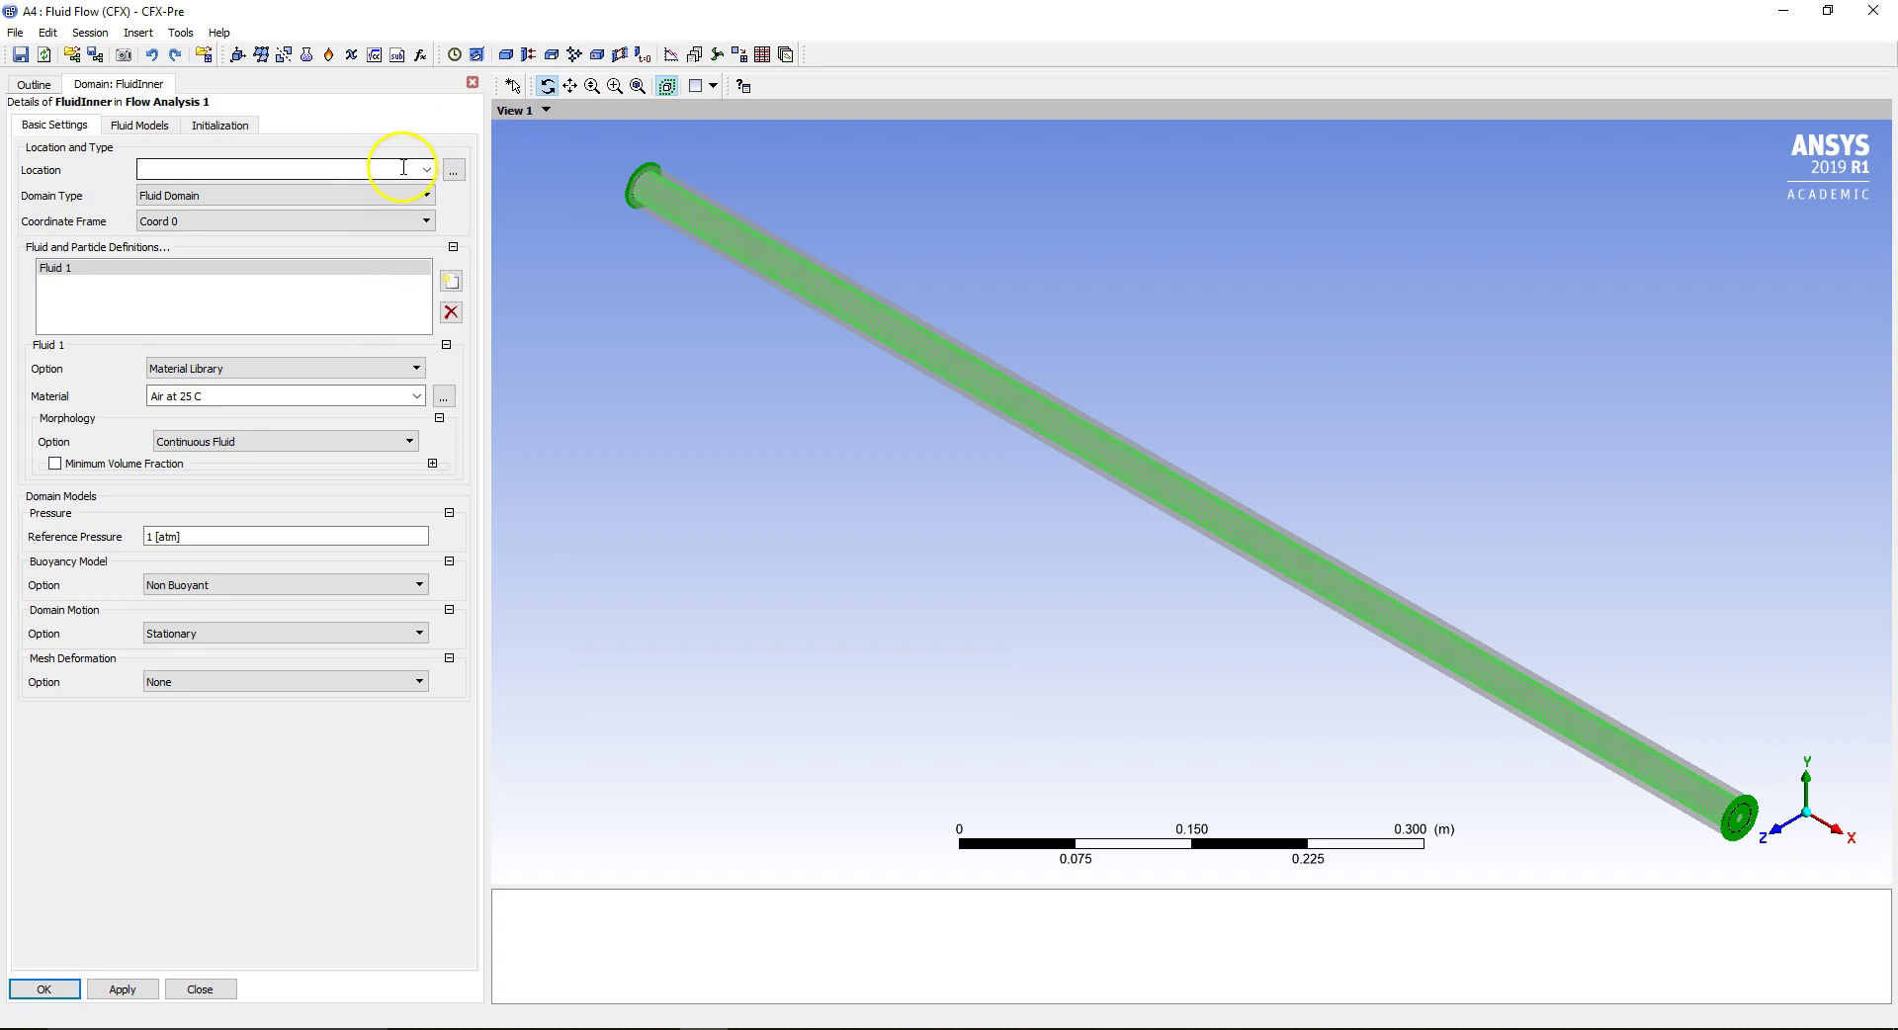
click(453, 172)
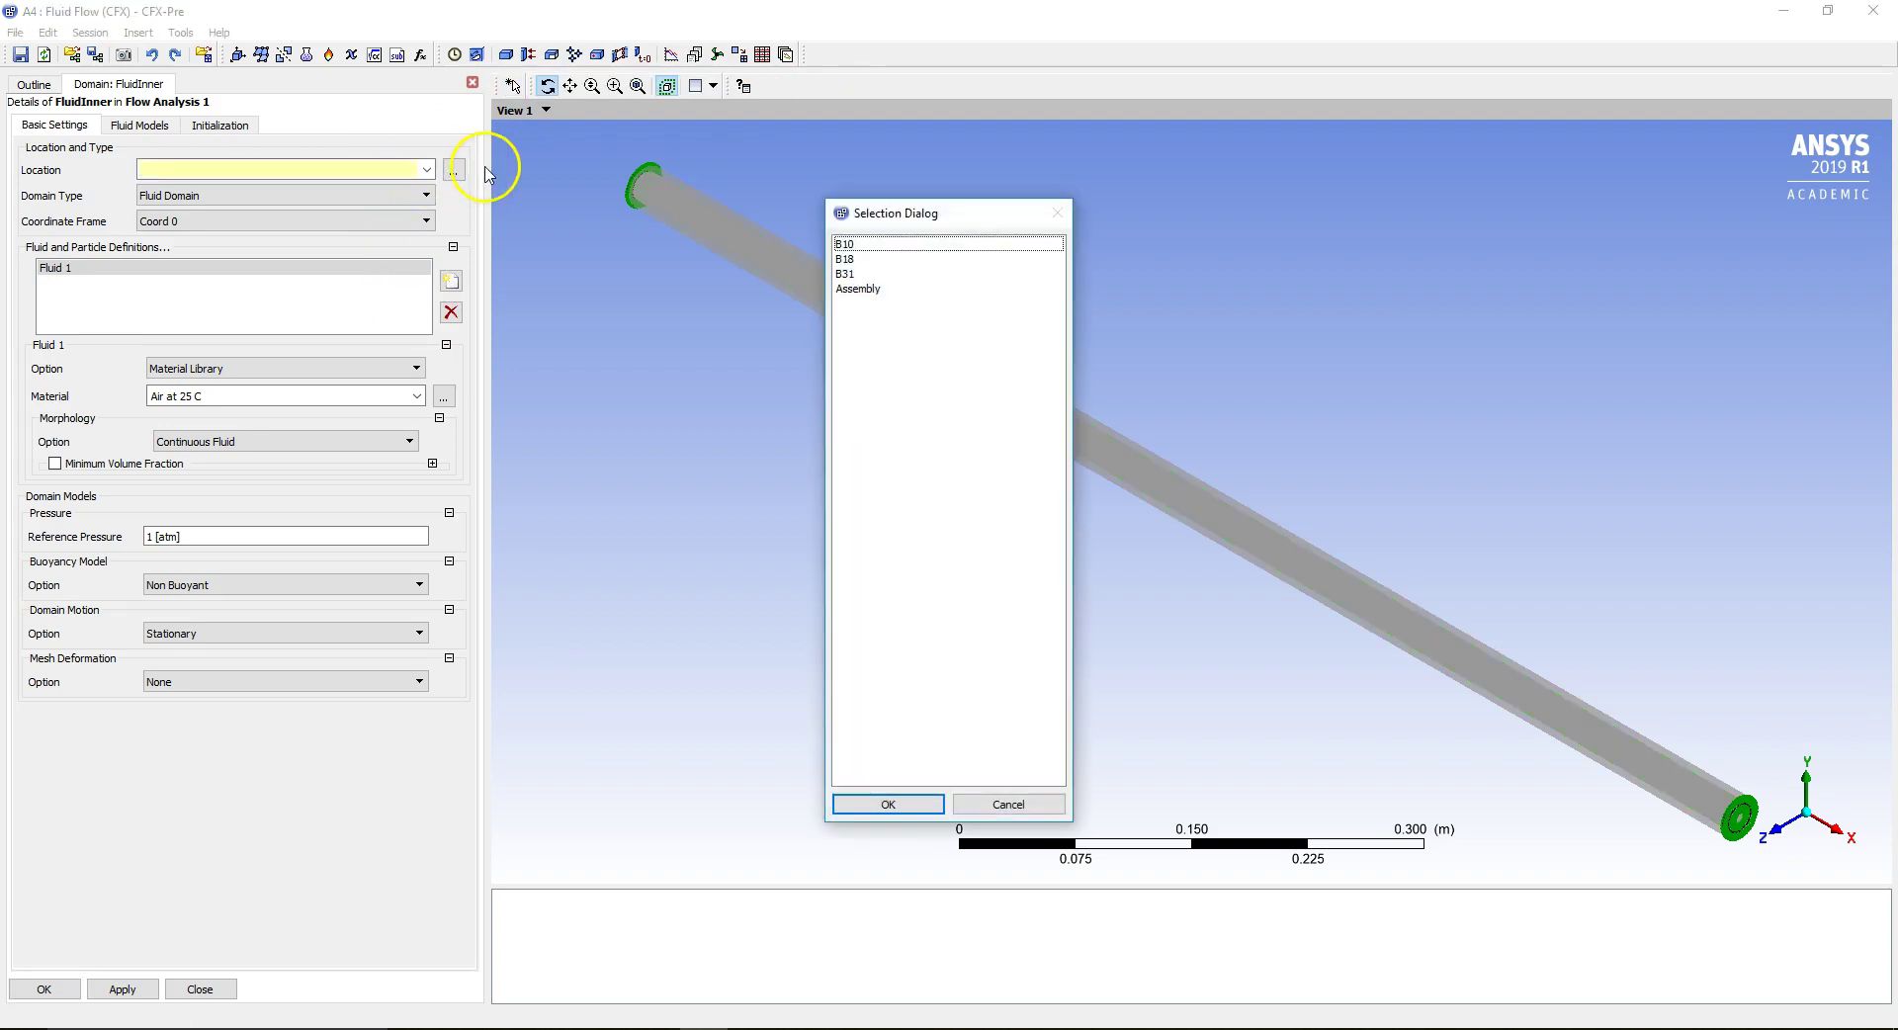
click(893, 245)
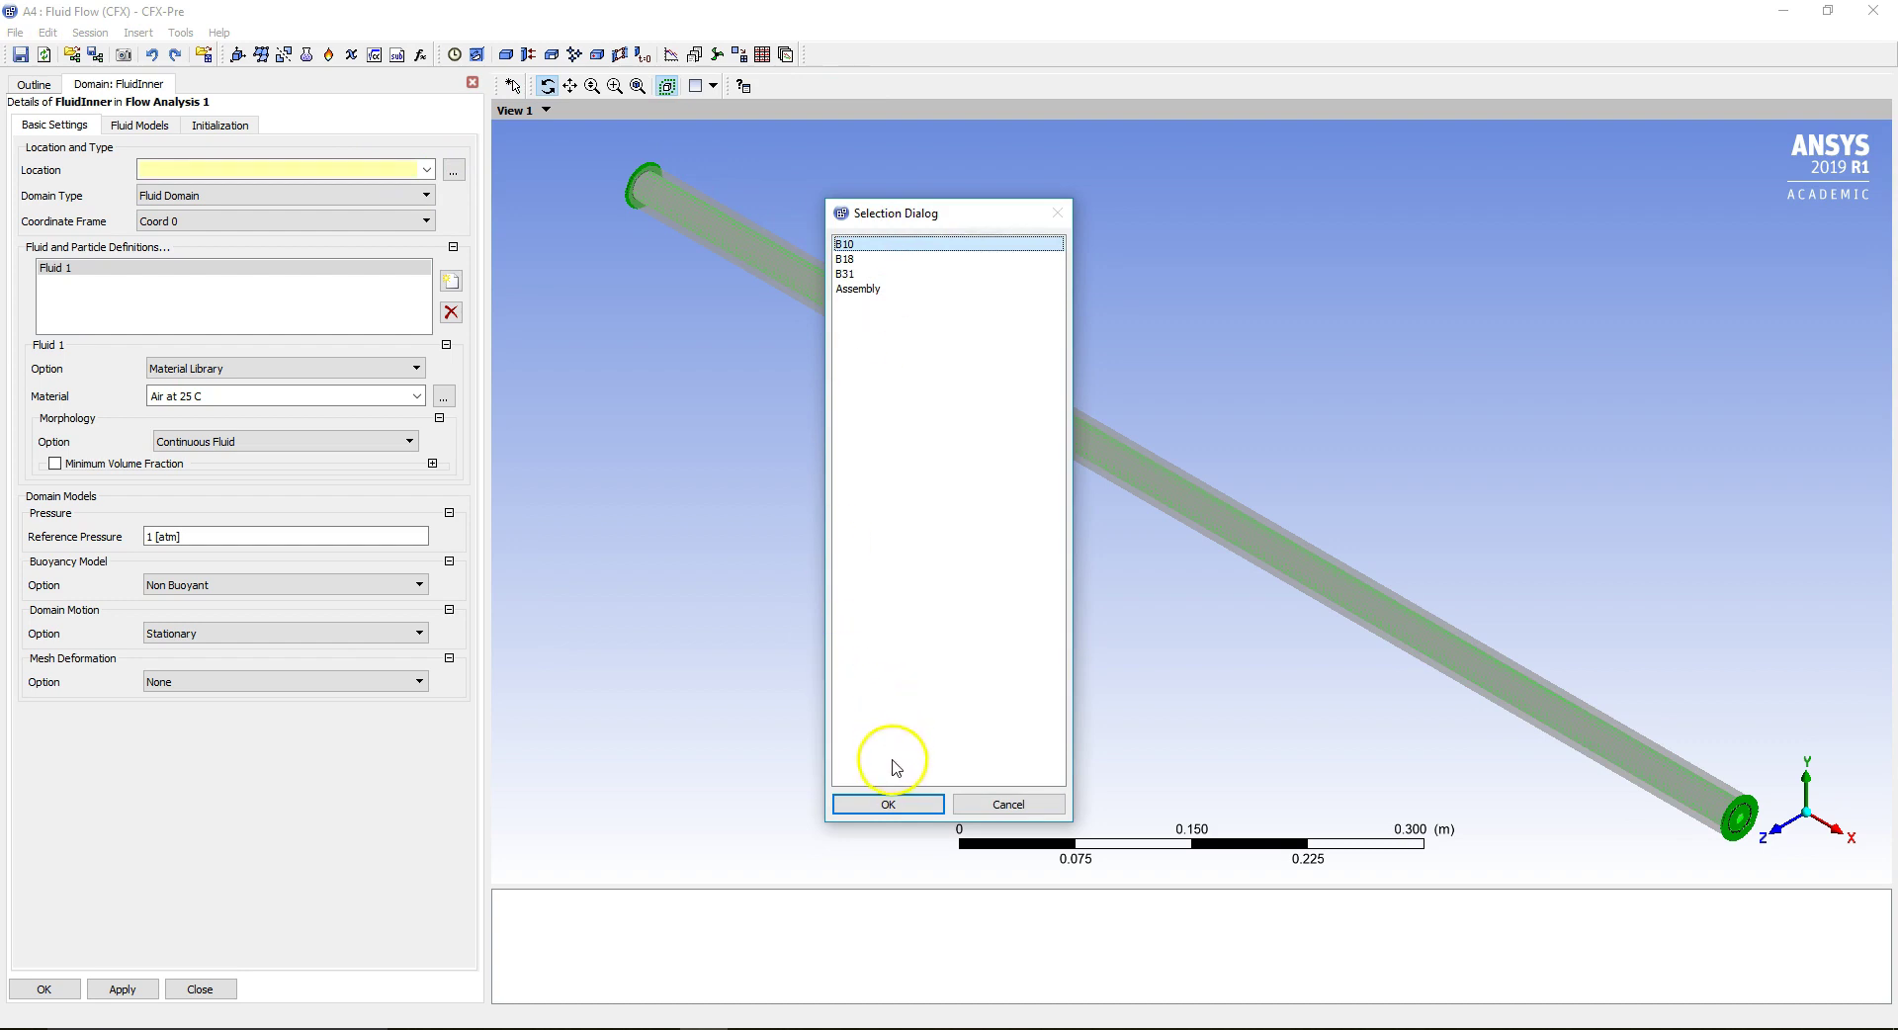
click(888, 804)
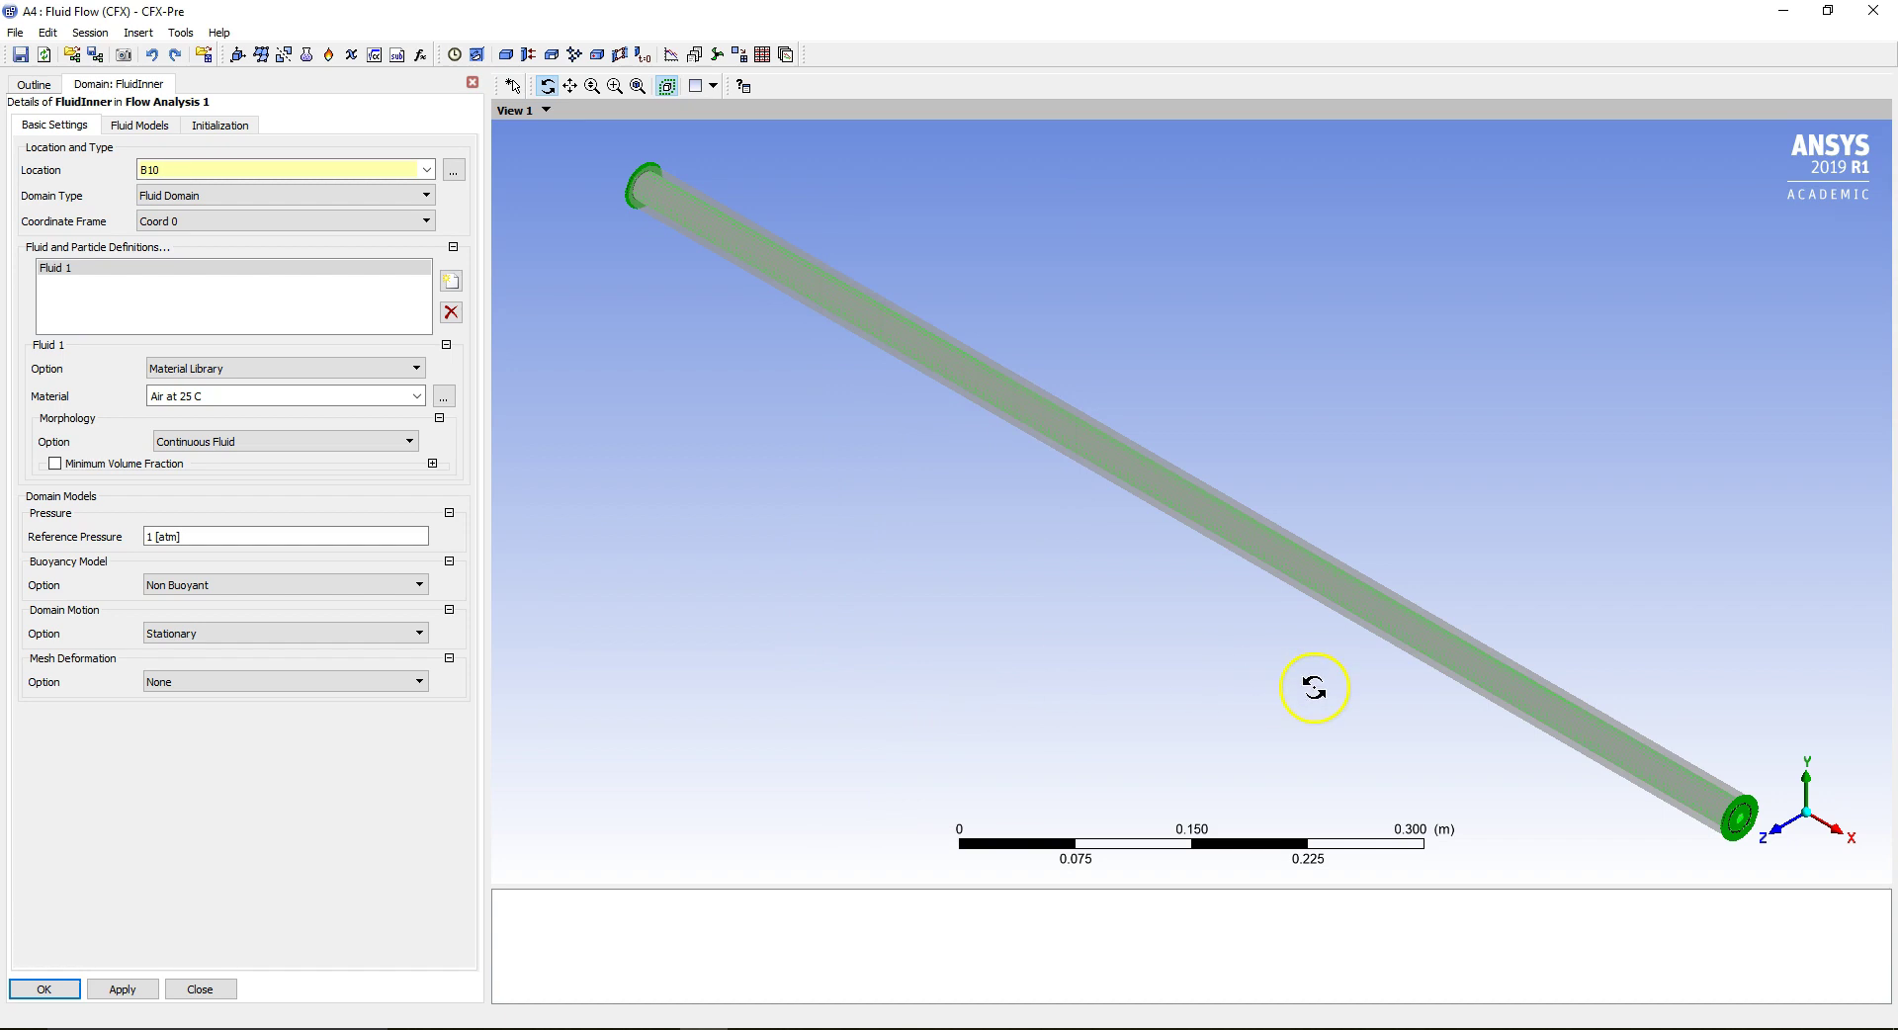
drag(1313, 687, 1216, 644)
scroll(1216, 644, up, 5)
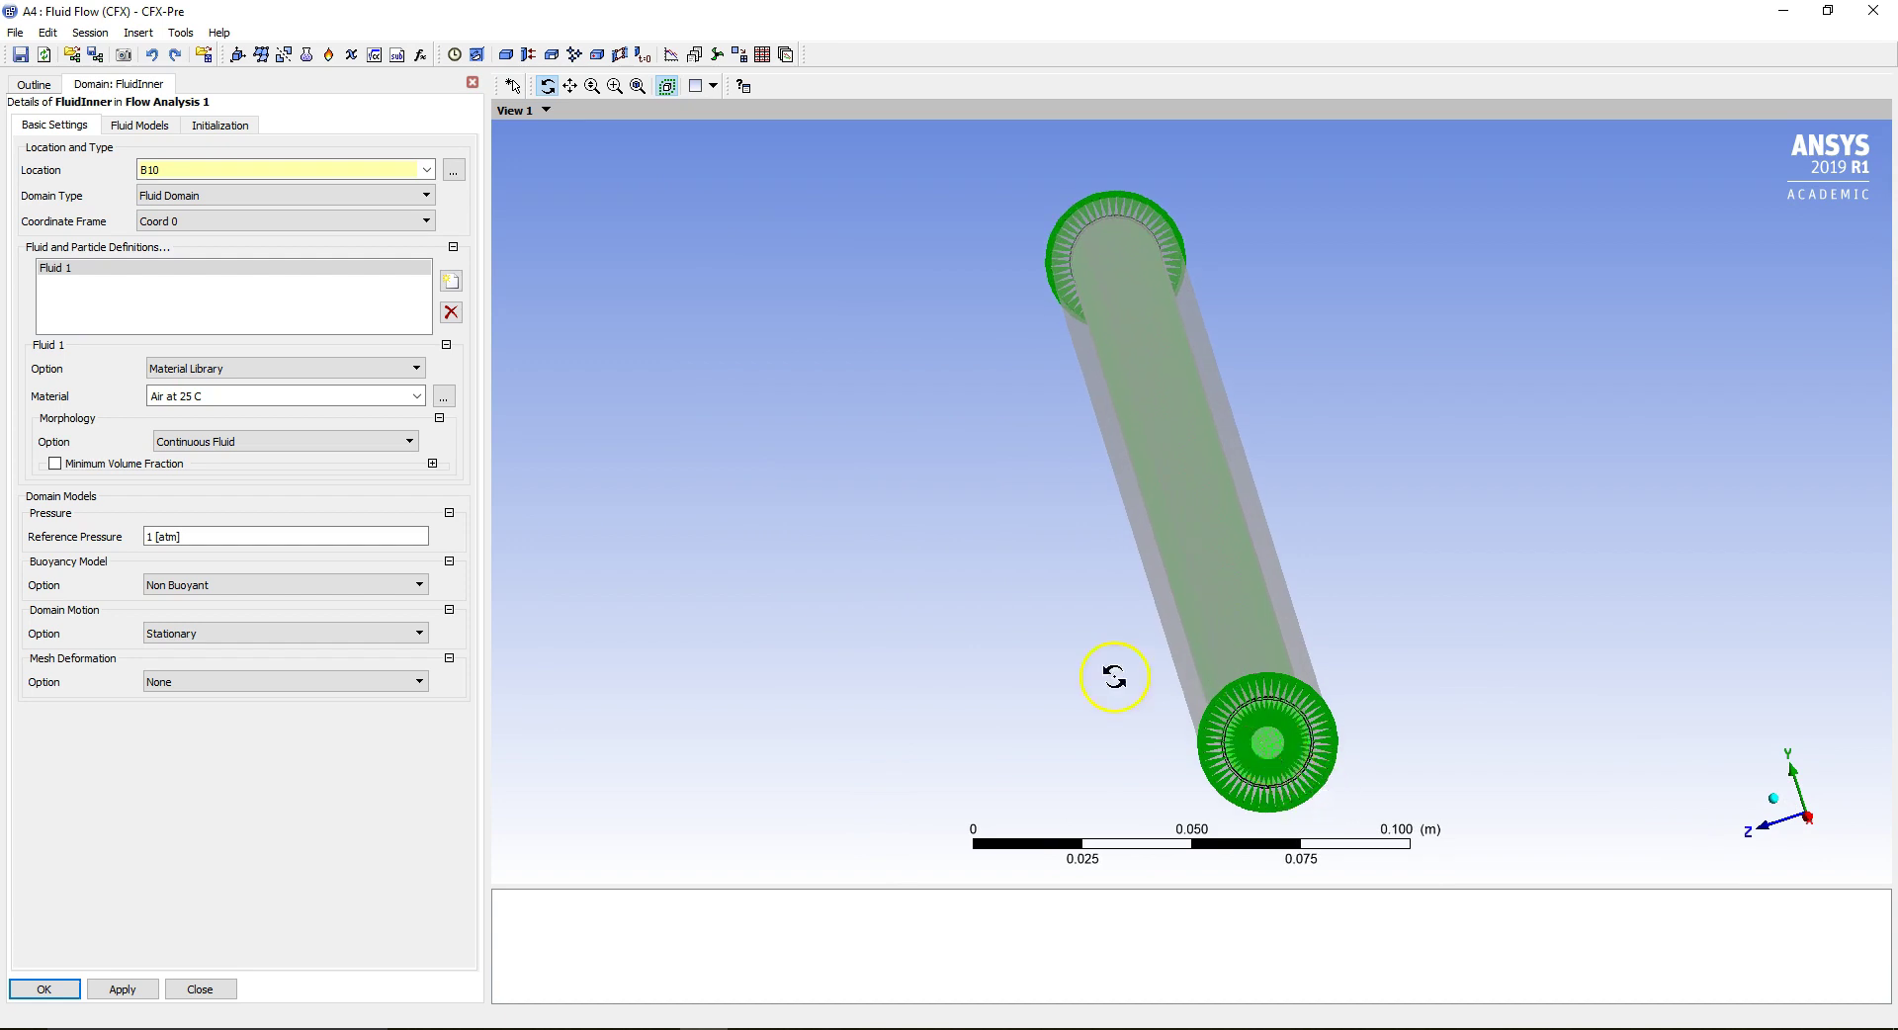
Replace Fluid 1 in the FluidInner domain with a fluid definition named Water that uses the material Water.
click(453, 313)
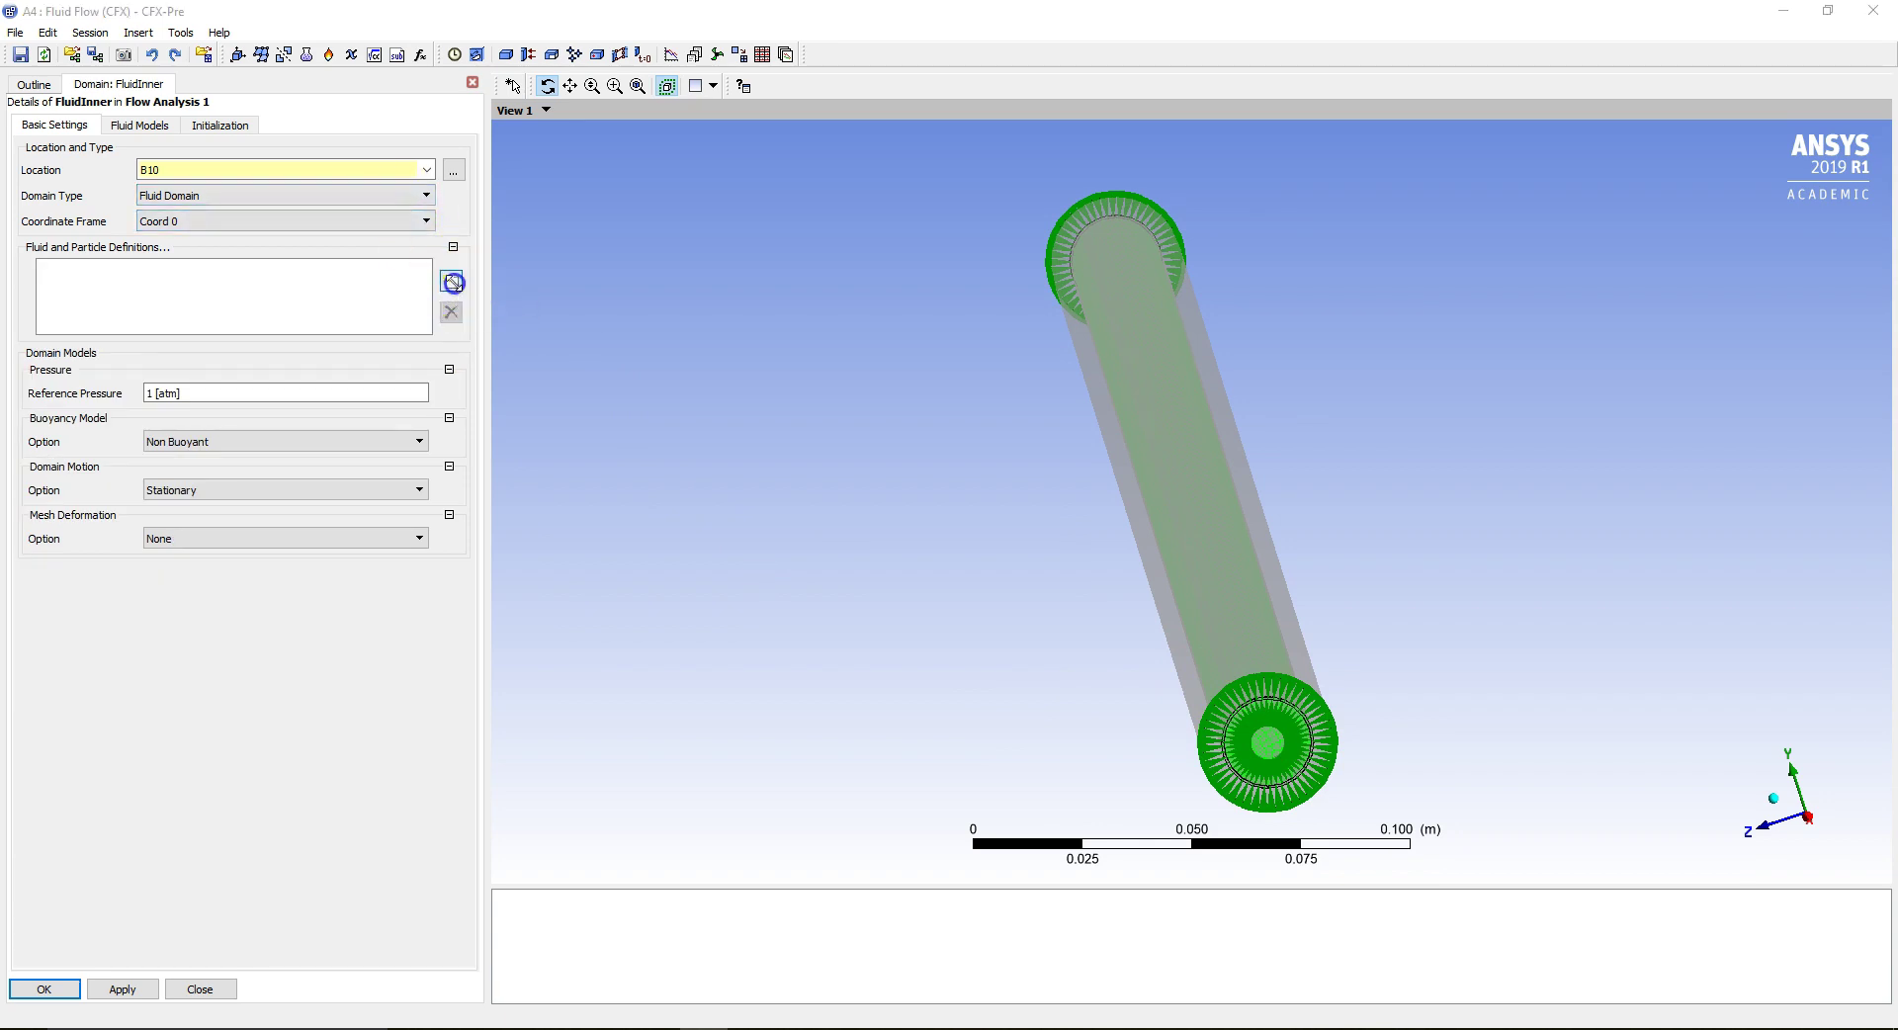
click(450, 282)
text(Water)
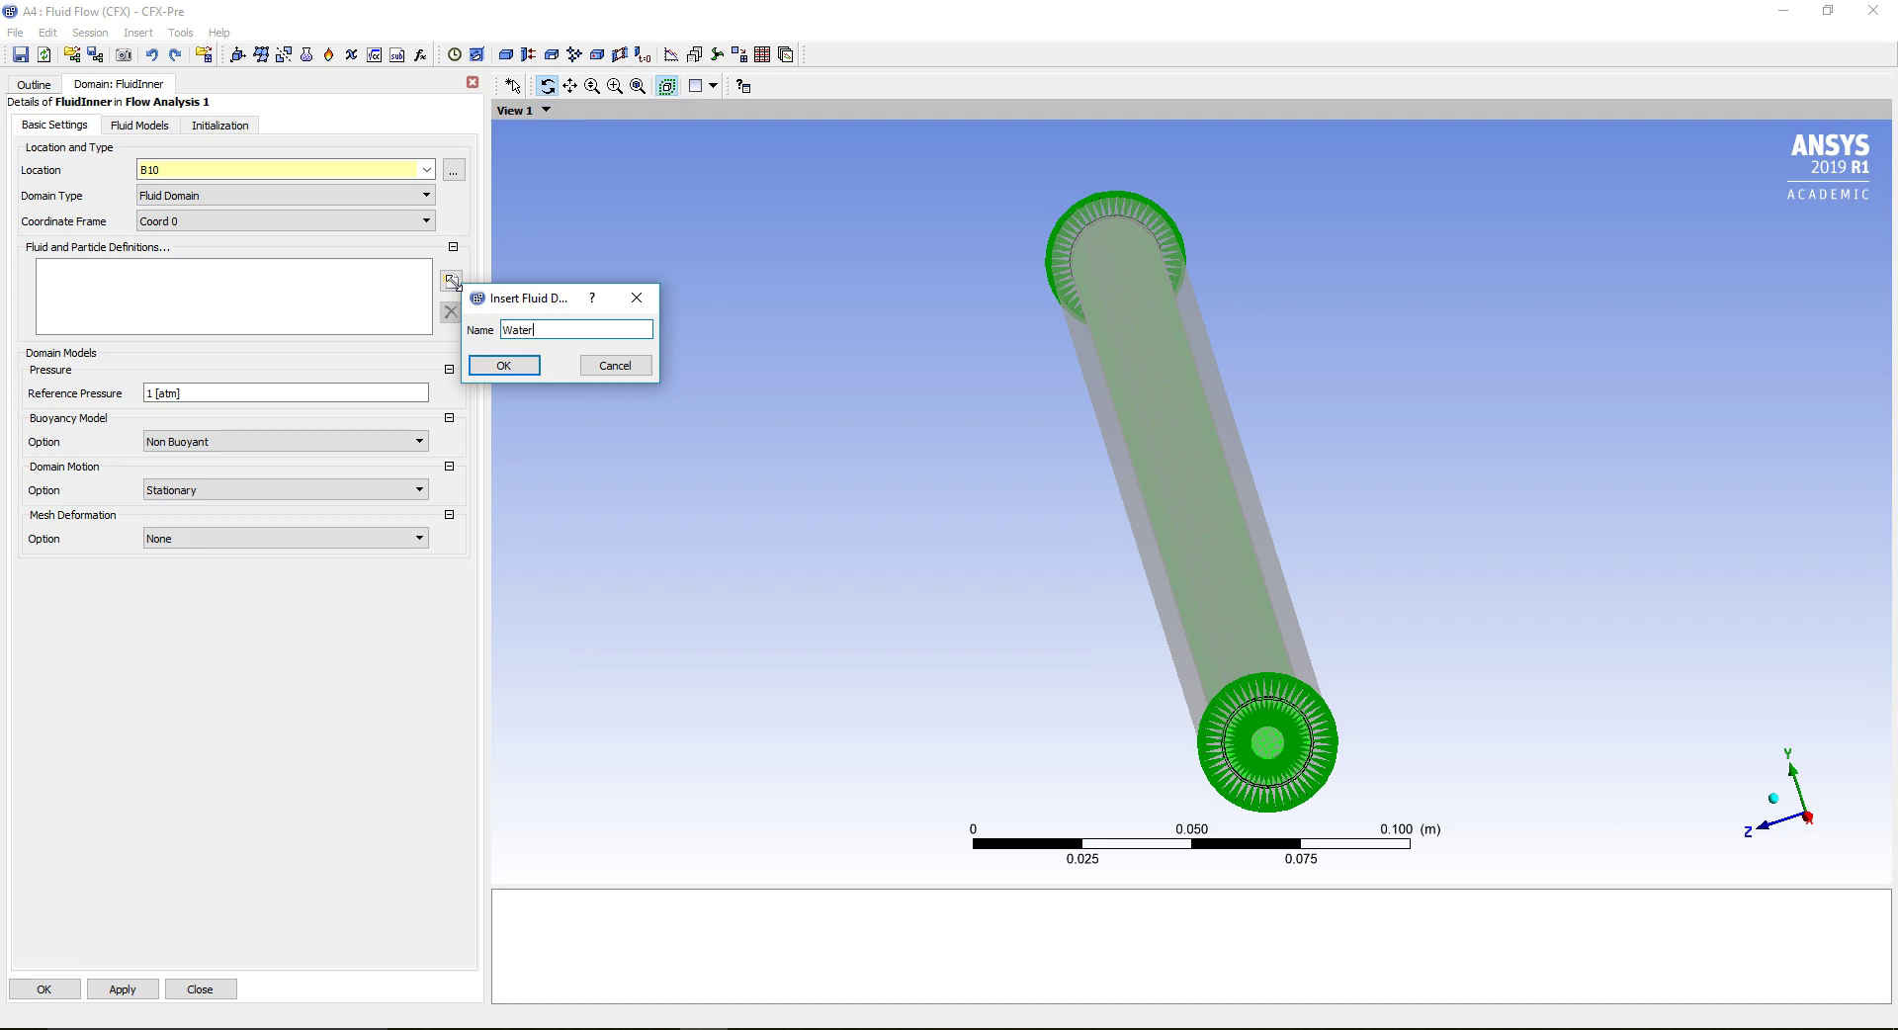
key(Return)
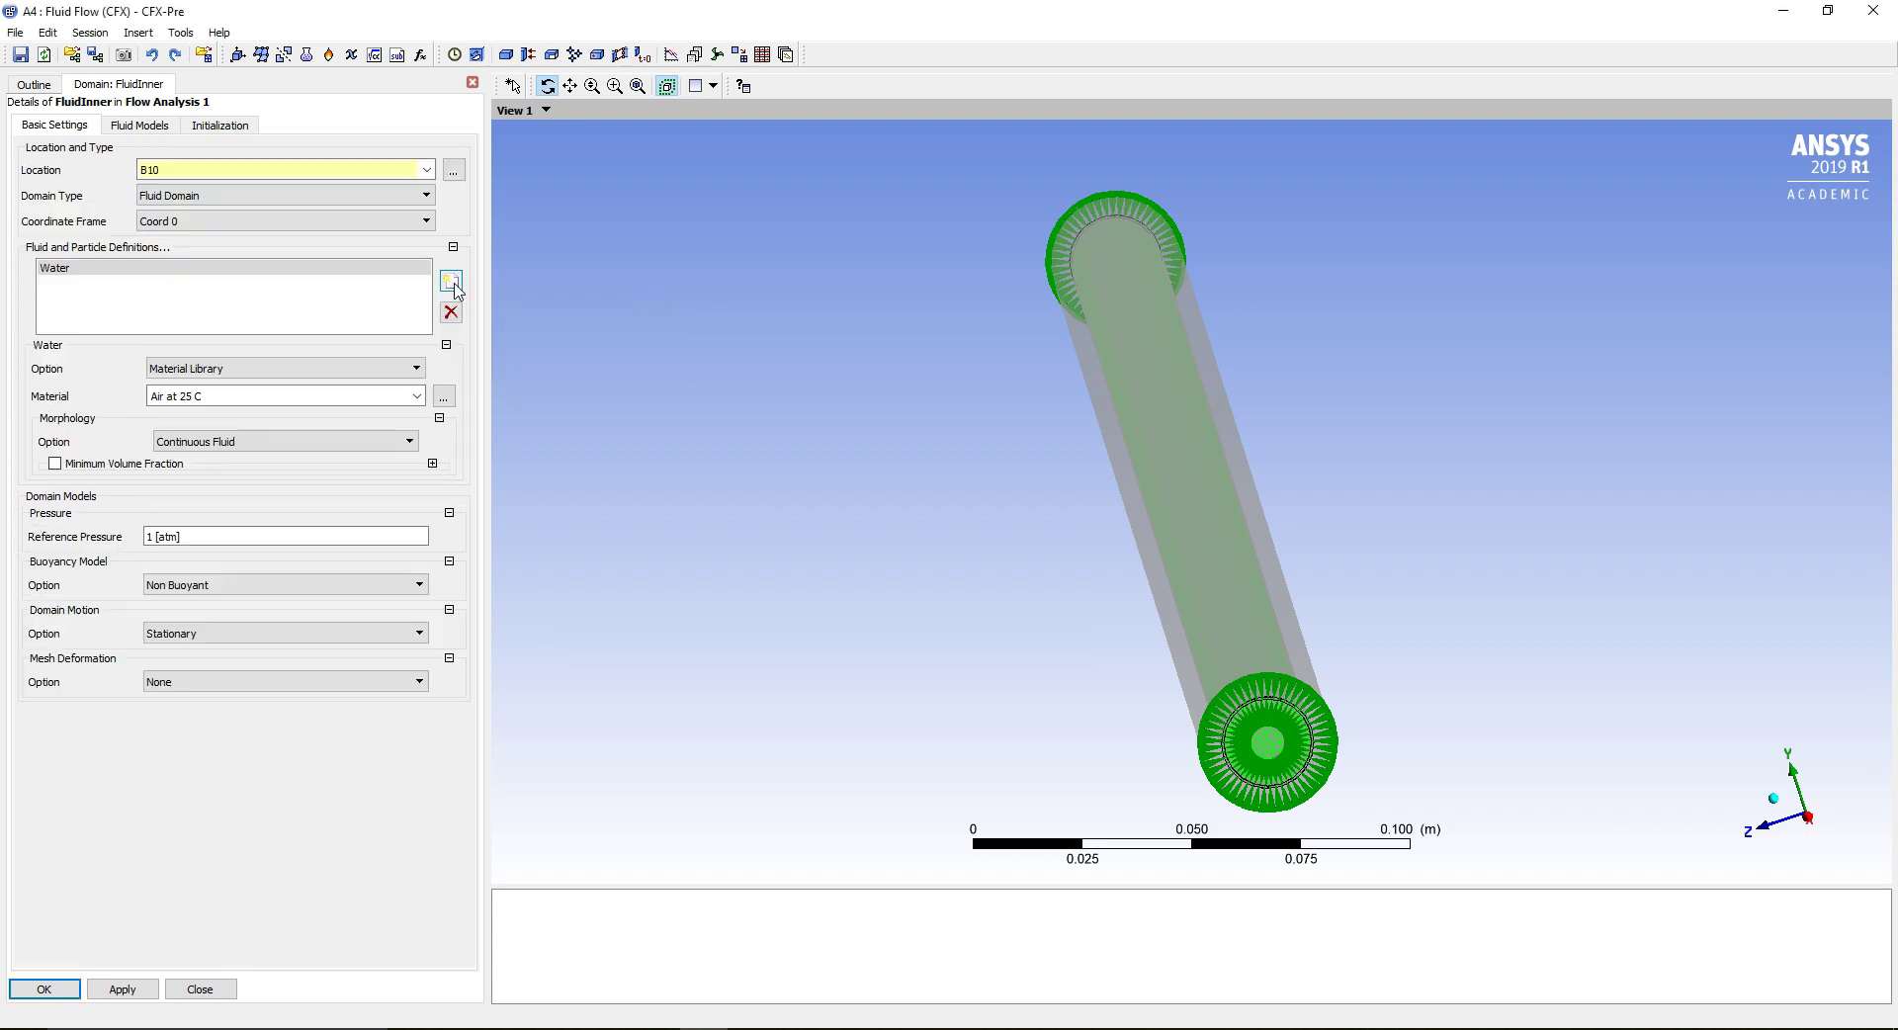
click(417, 396)
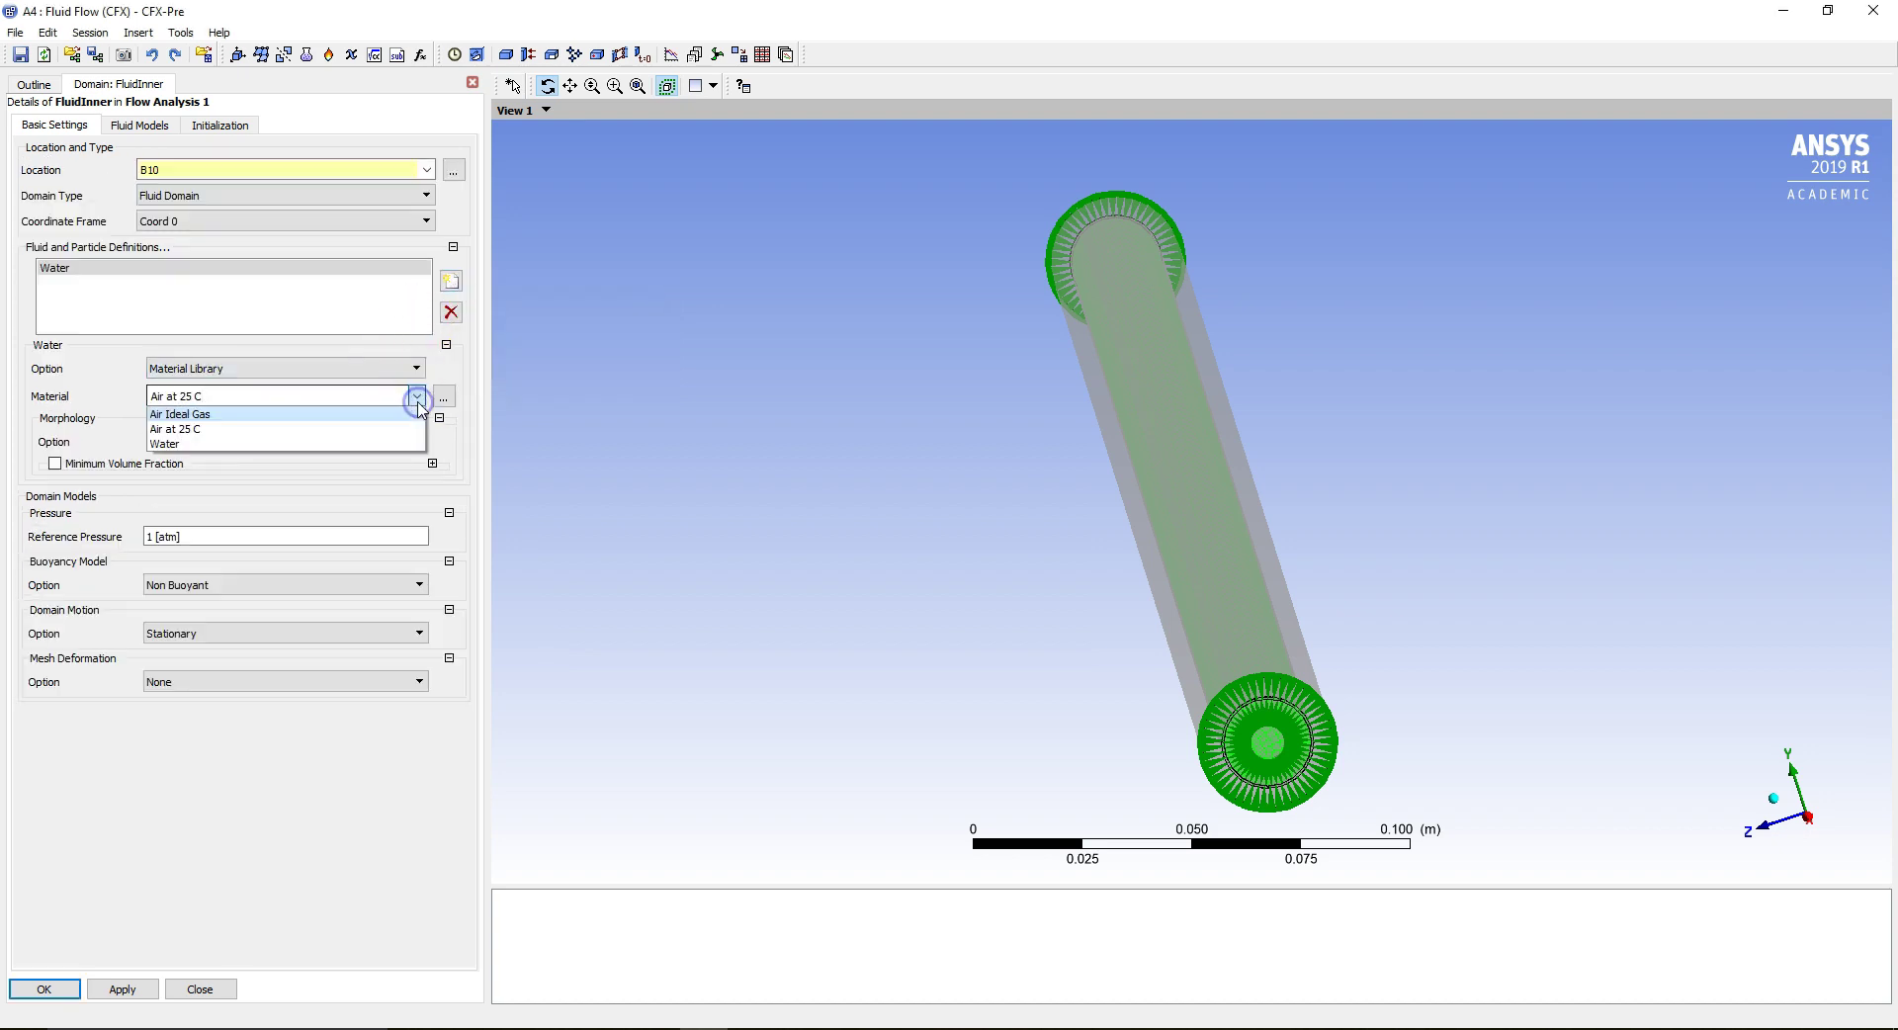
click(375, 443)
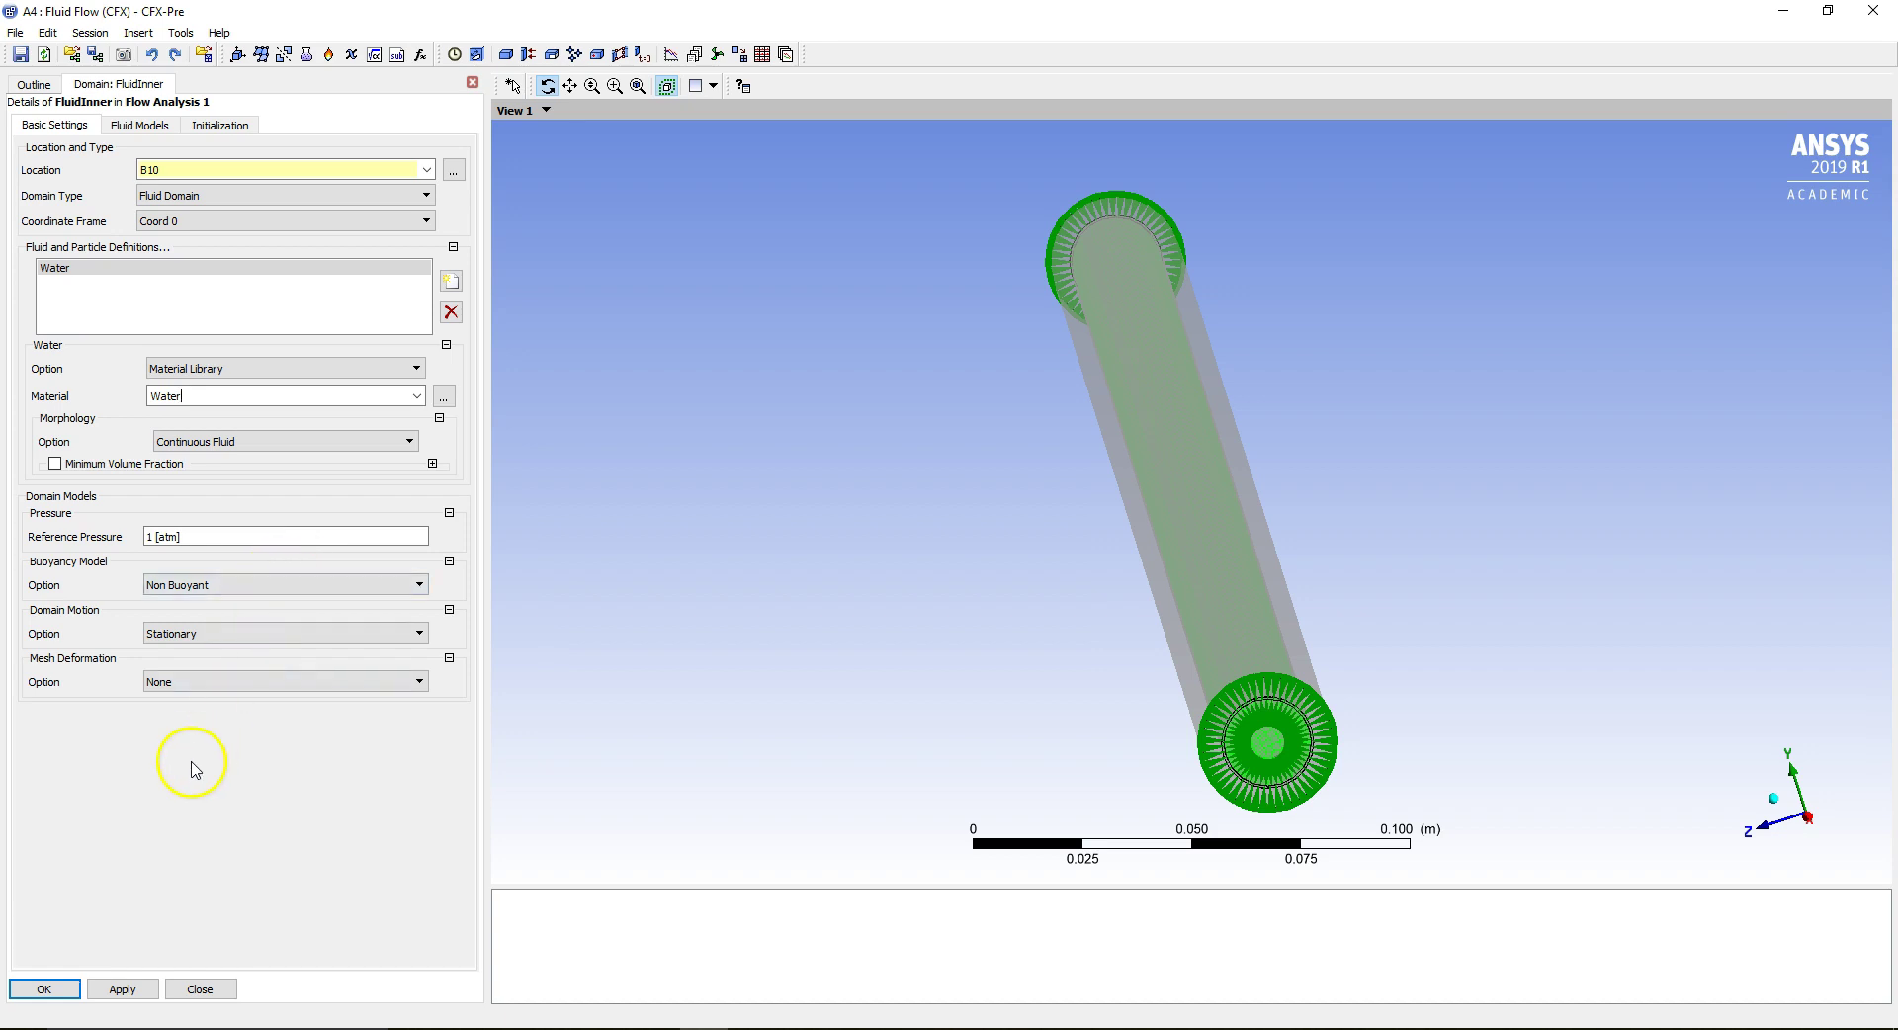
Set FluidInner's heat transfer to Thermal Energy and its turbulence model to Shear Stress Transport, and accept the domain settings.
click(144, 124)
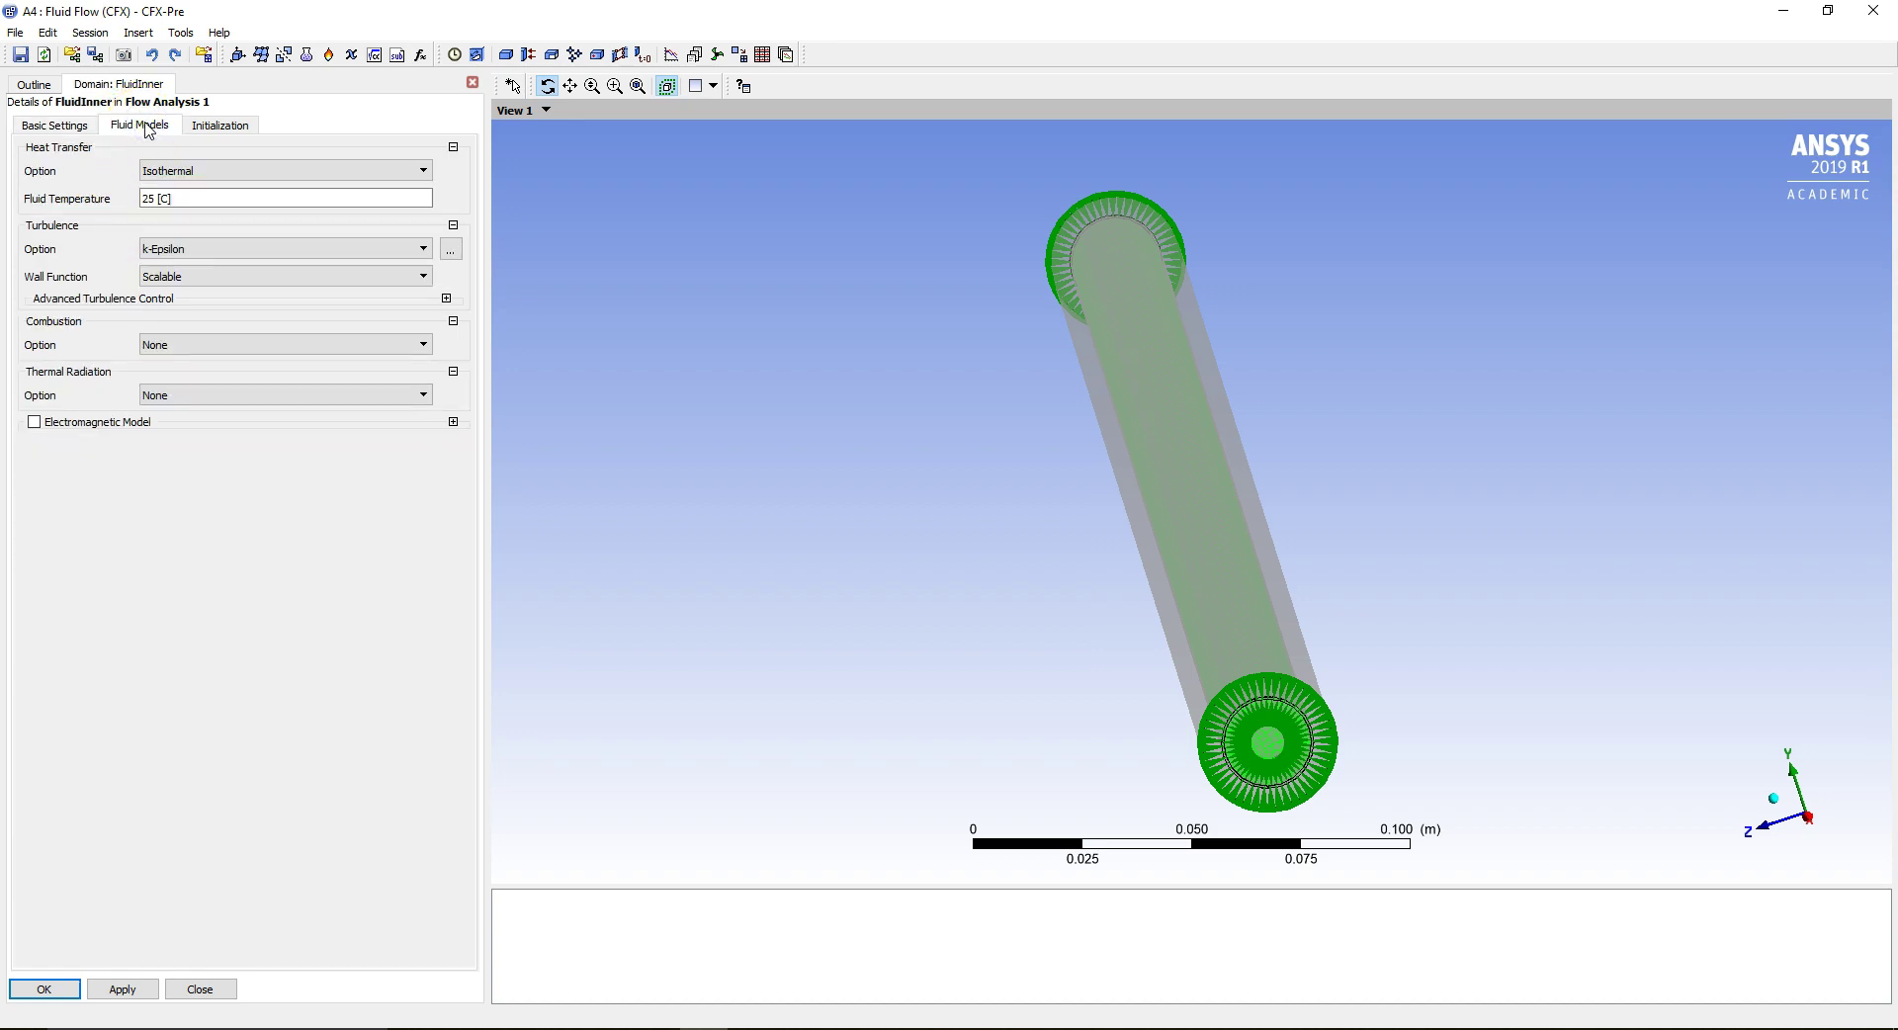
click(187, 170)
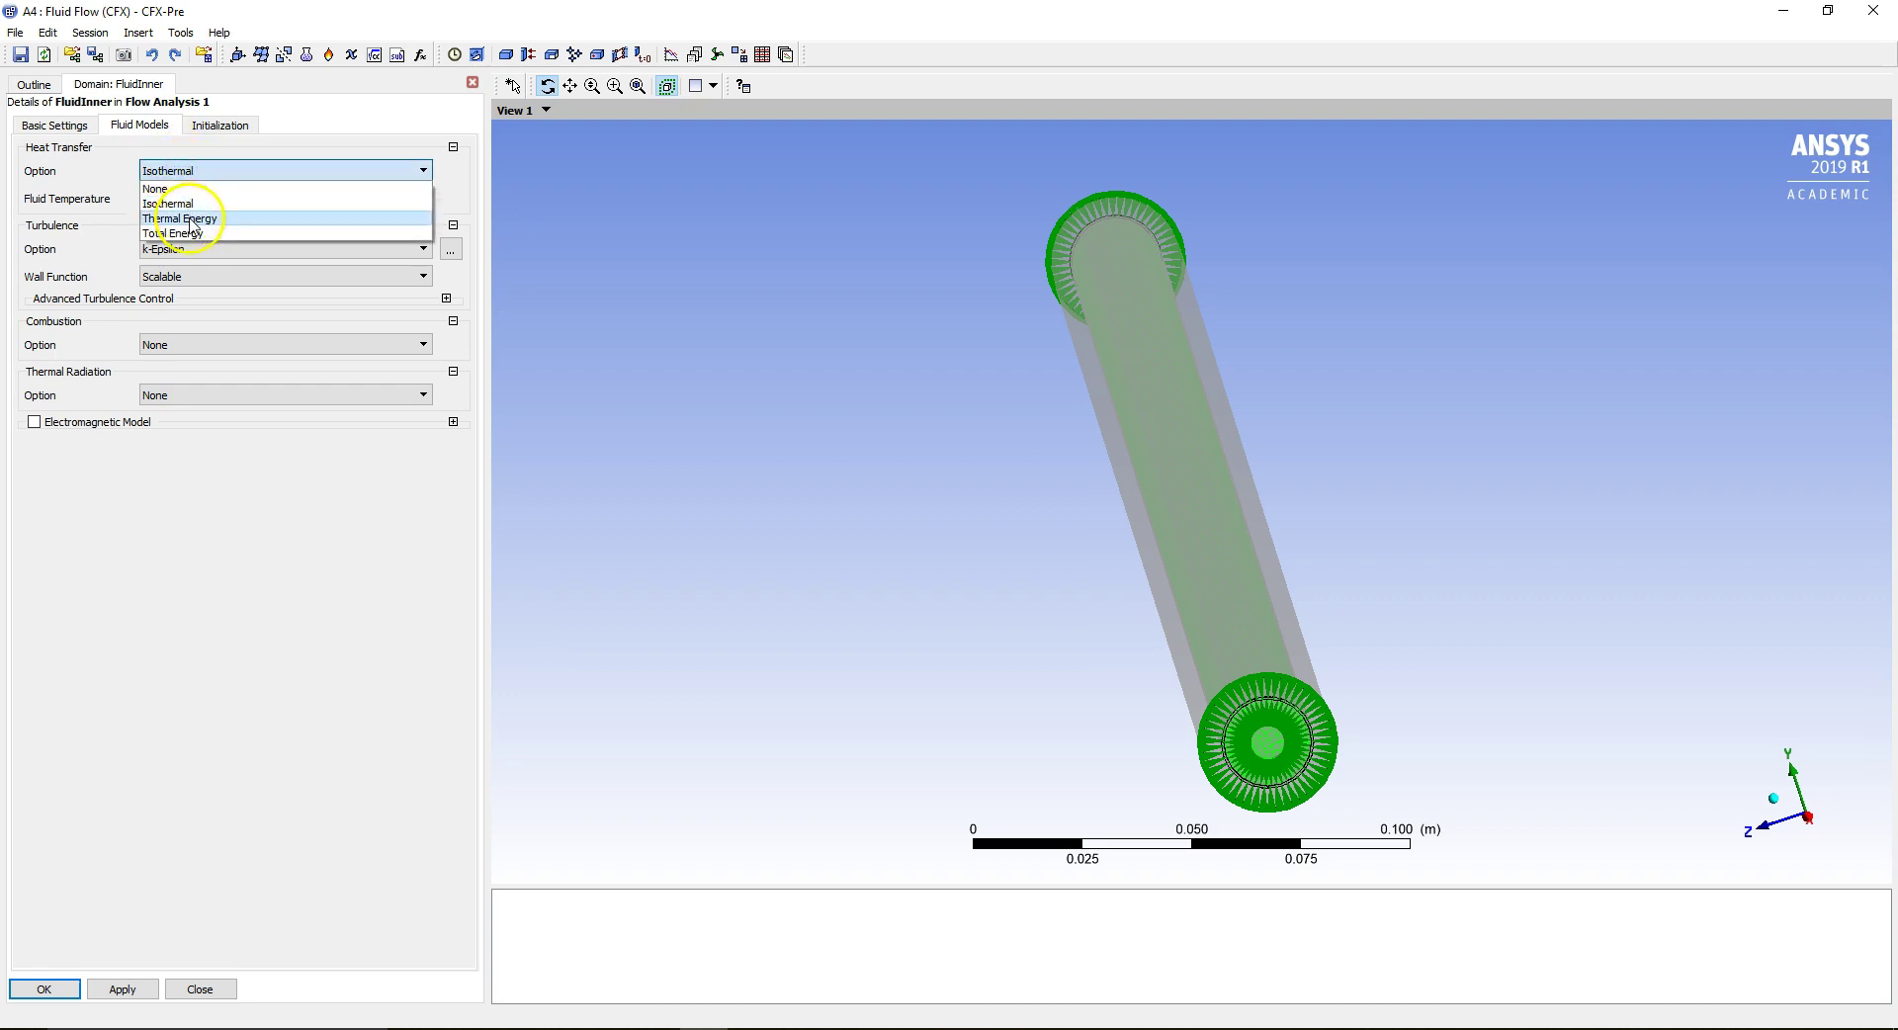
click(191, 220)
click(197, 241)
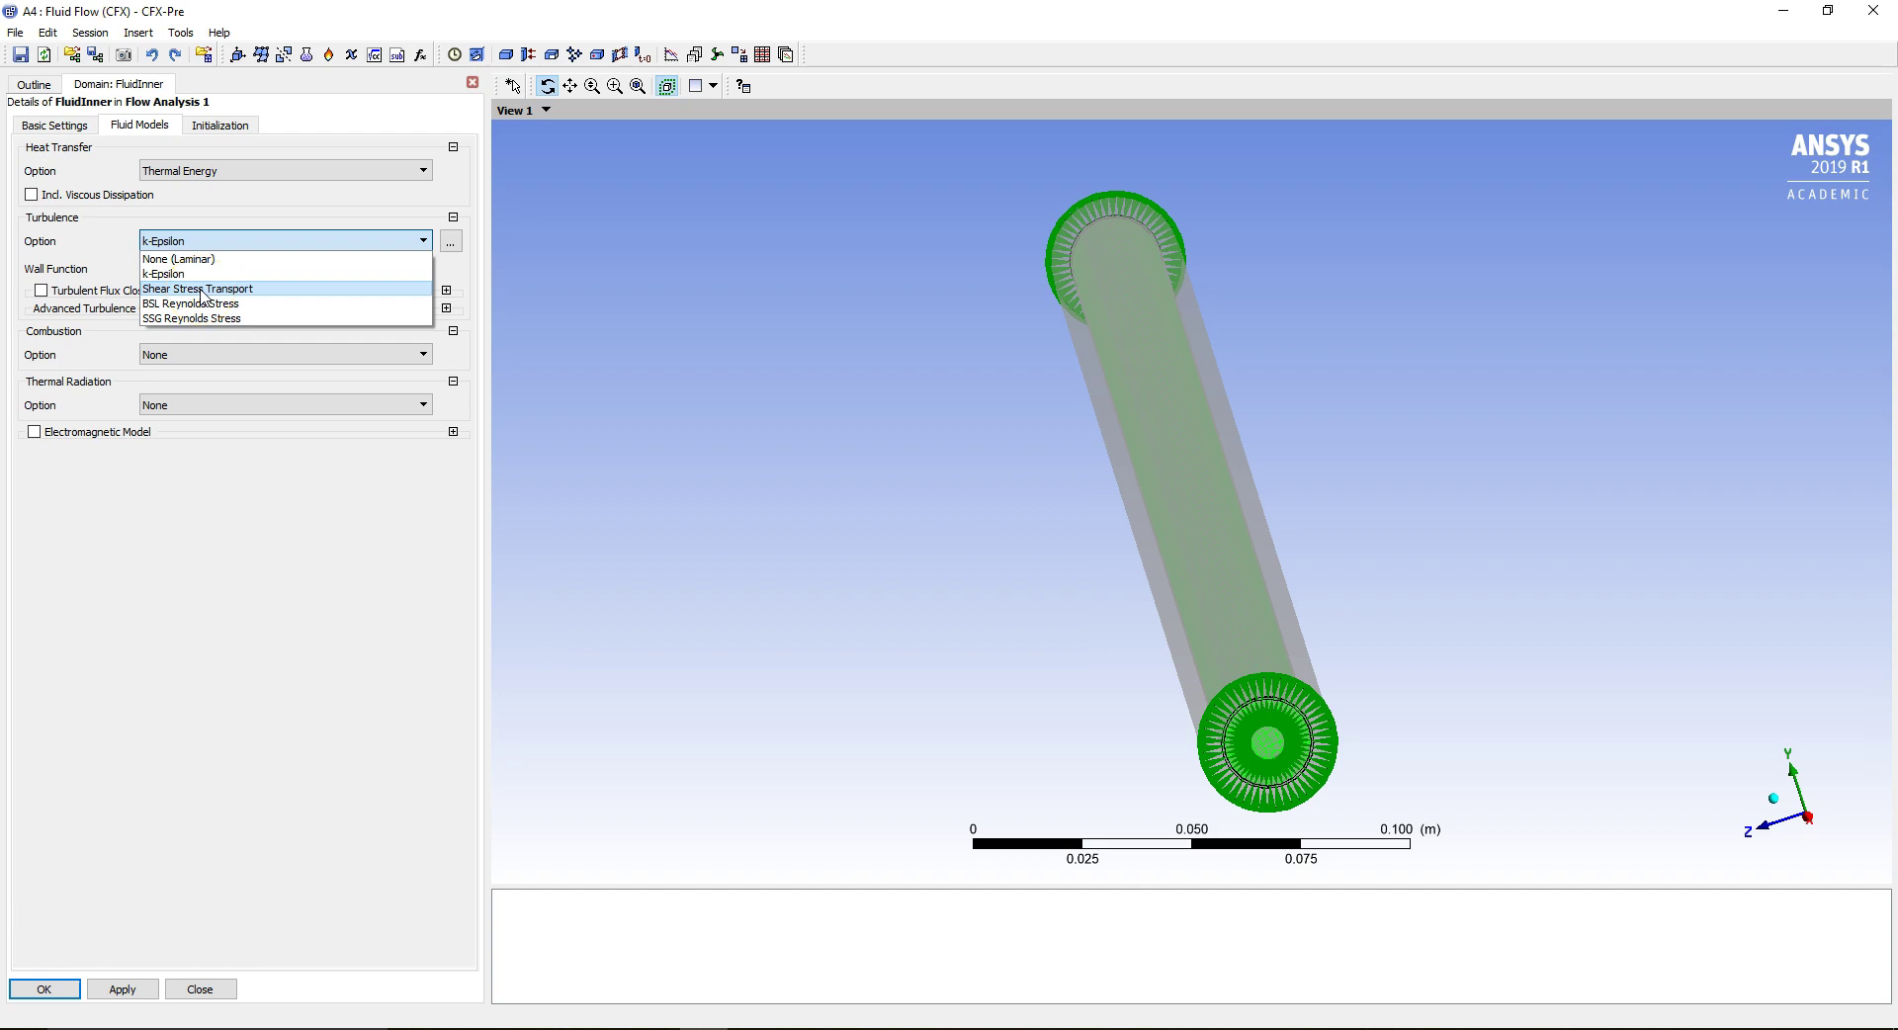
click(199, 289)
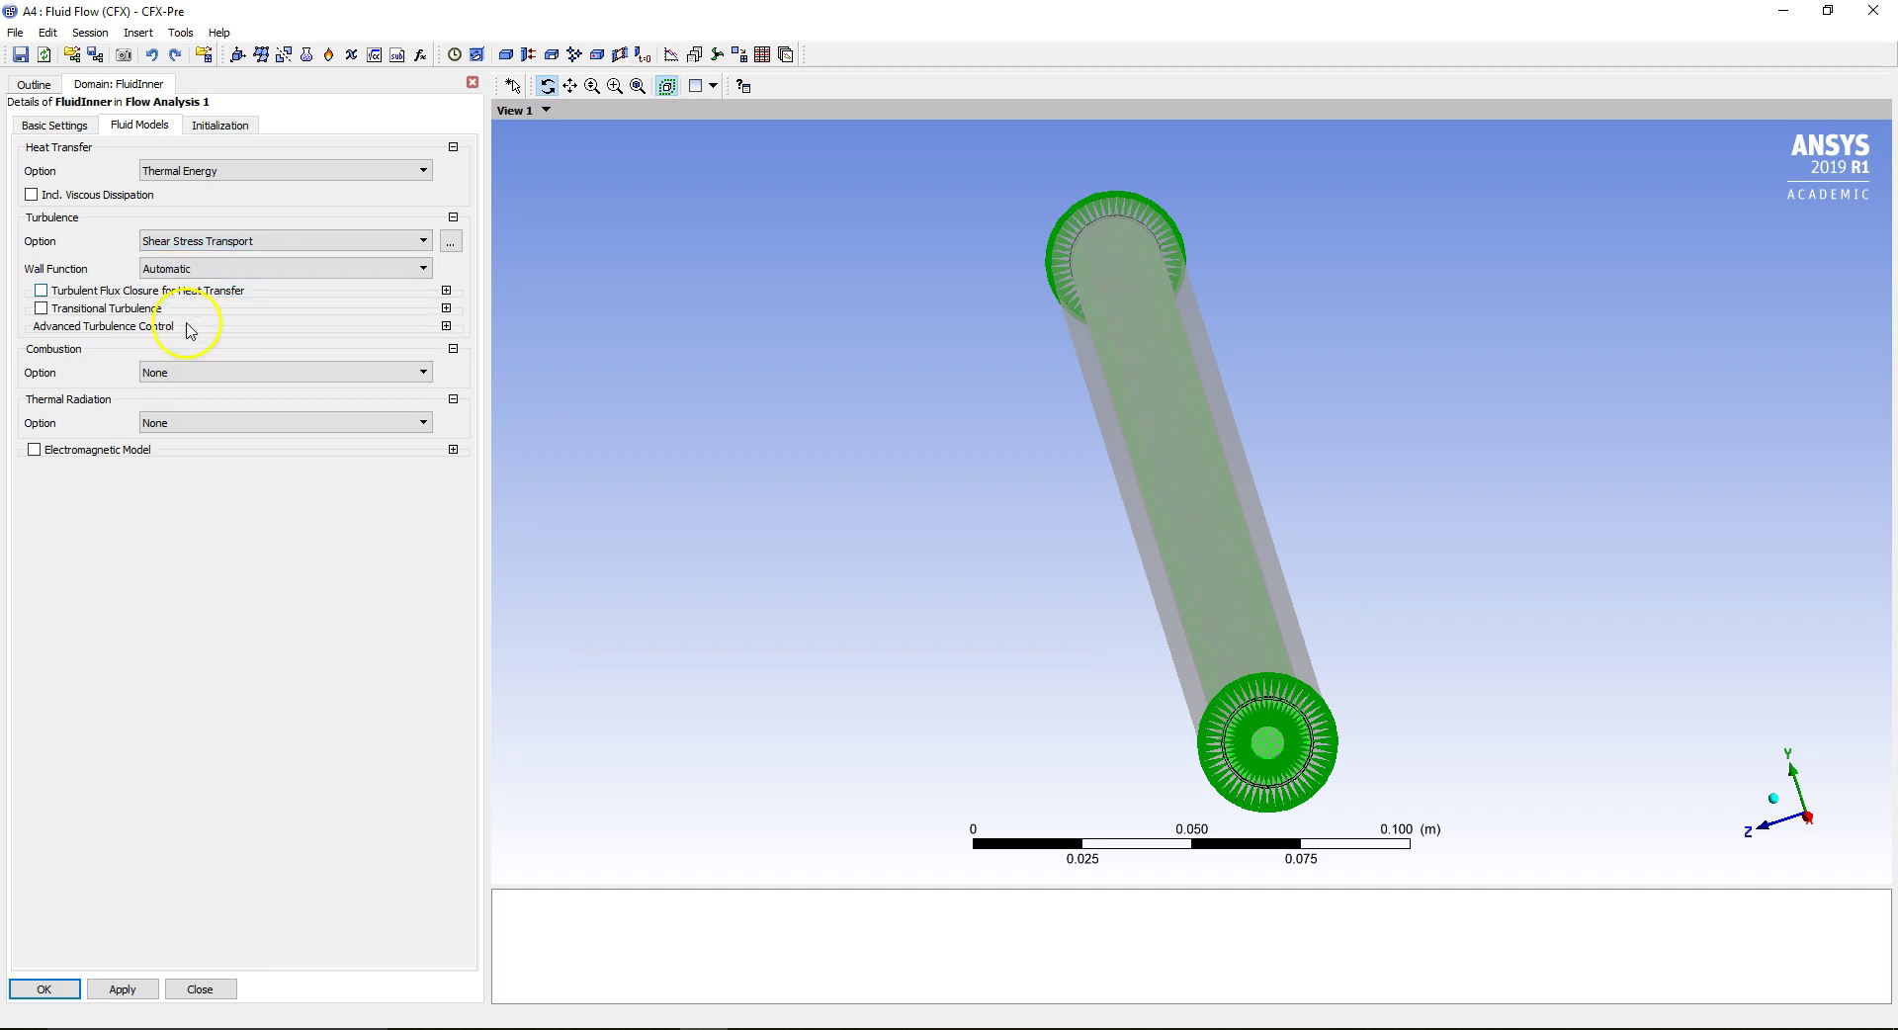
click(45, 989)
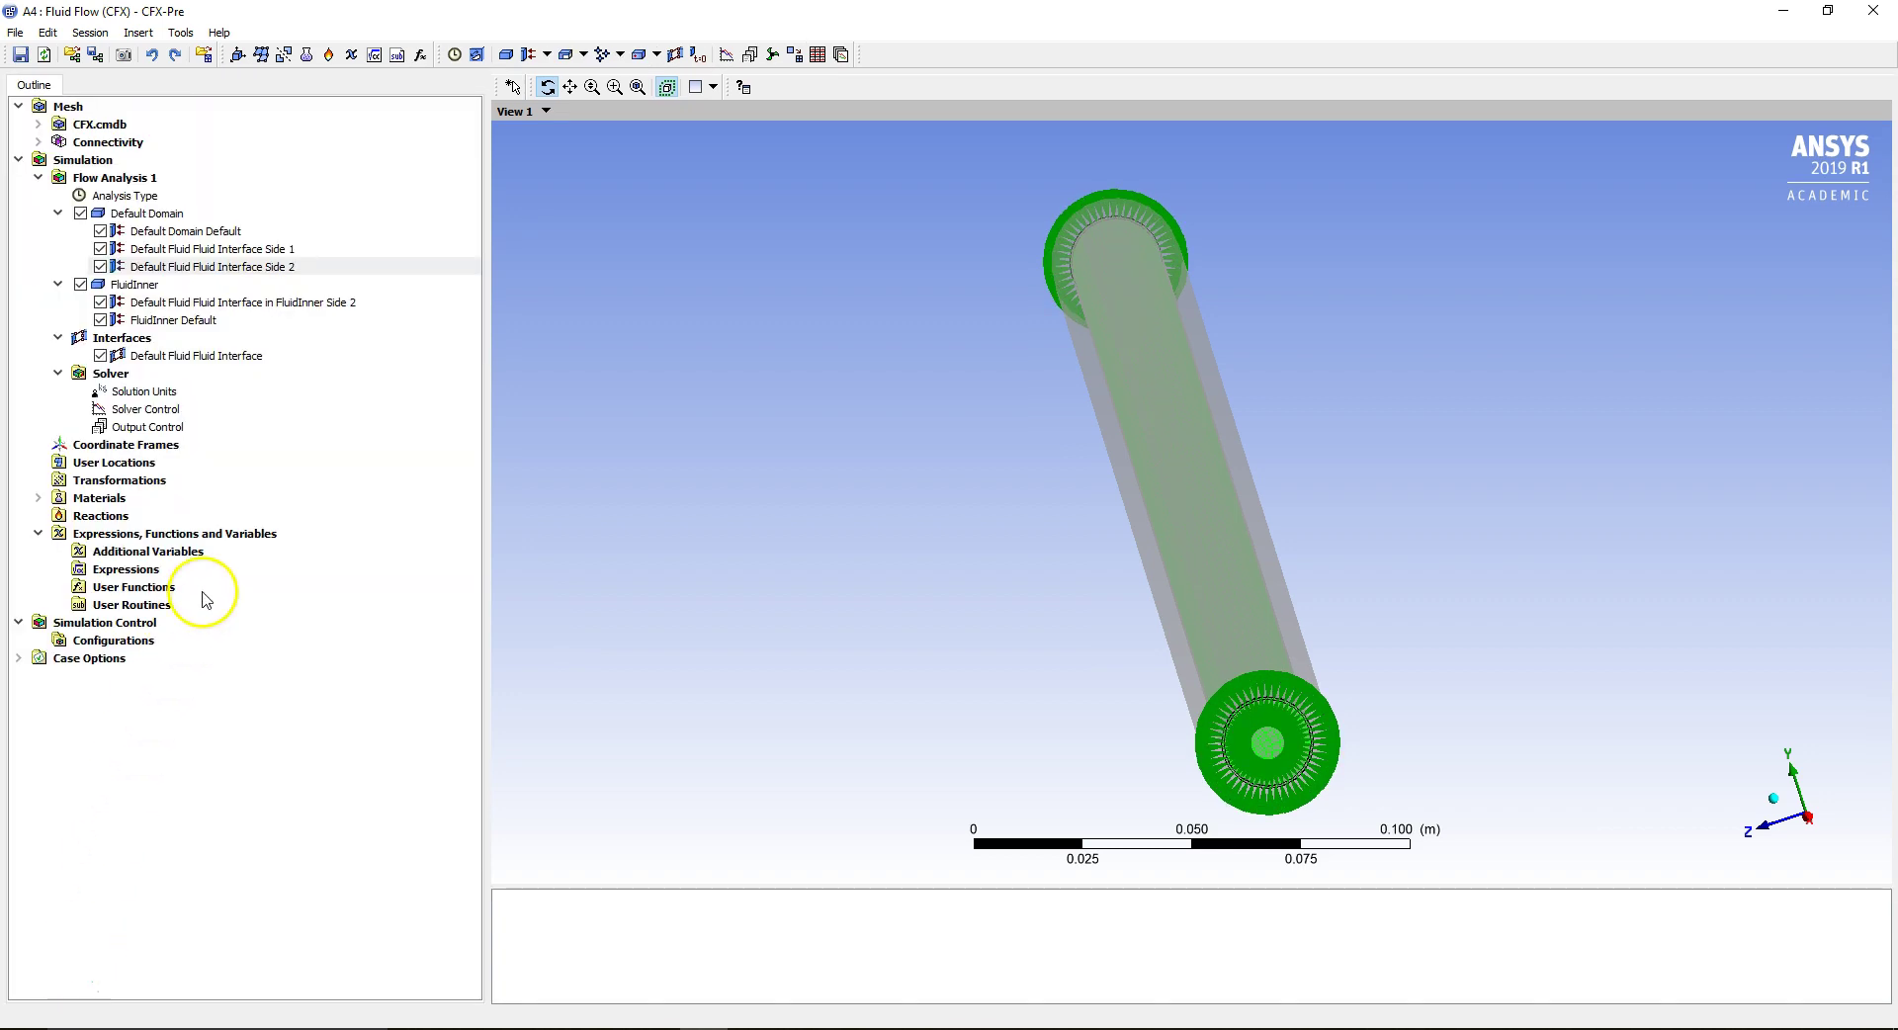
Insert a domain named Pipe, set its location to B18 and check the selected region at the tube's end.
click(507, 54)
text(Pipe)
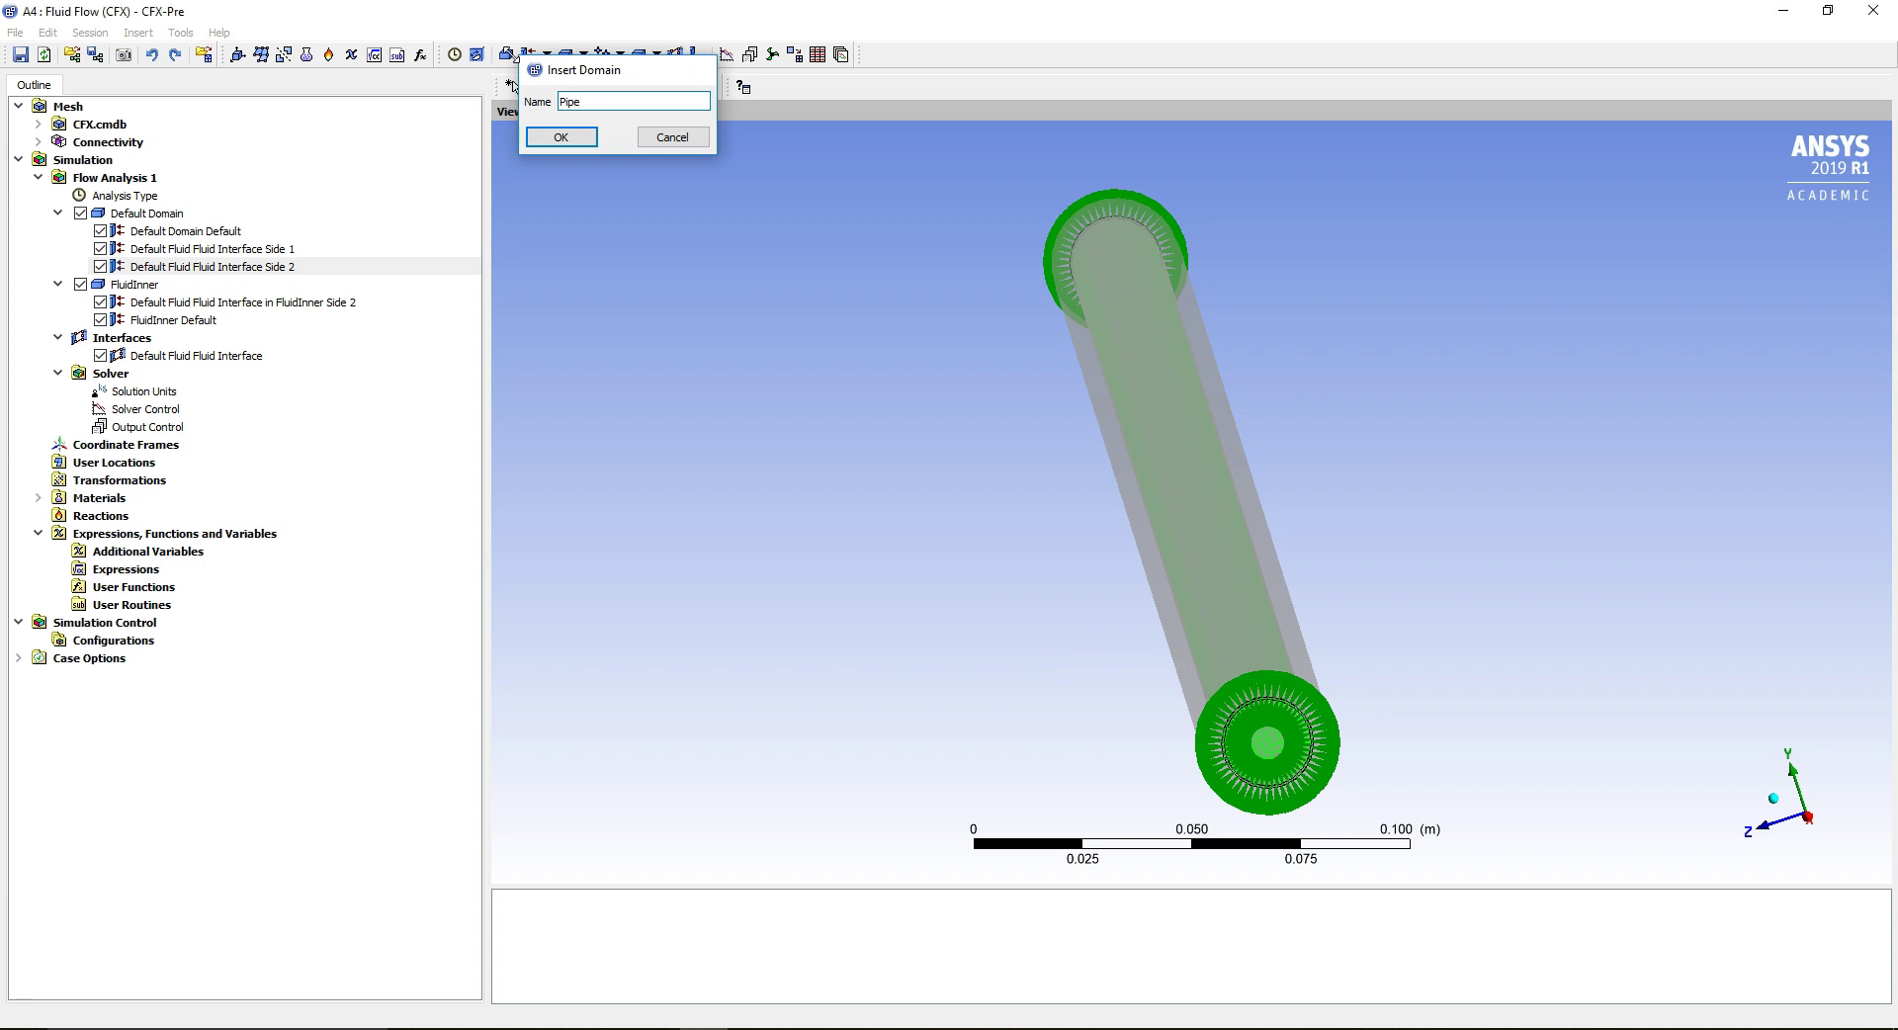
key(Return)
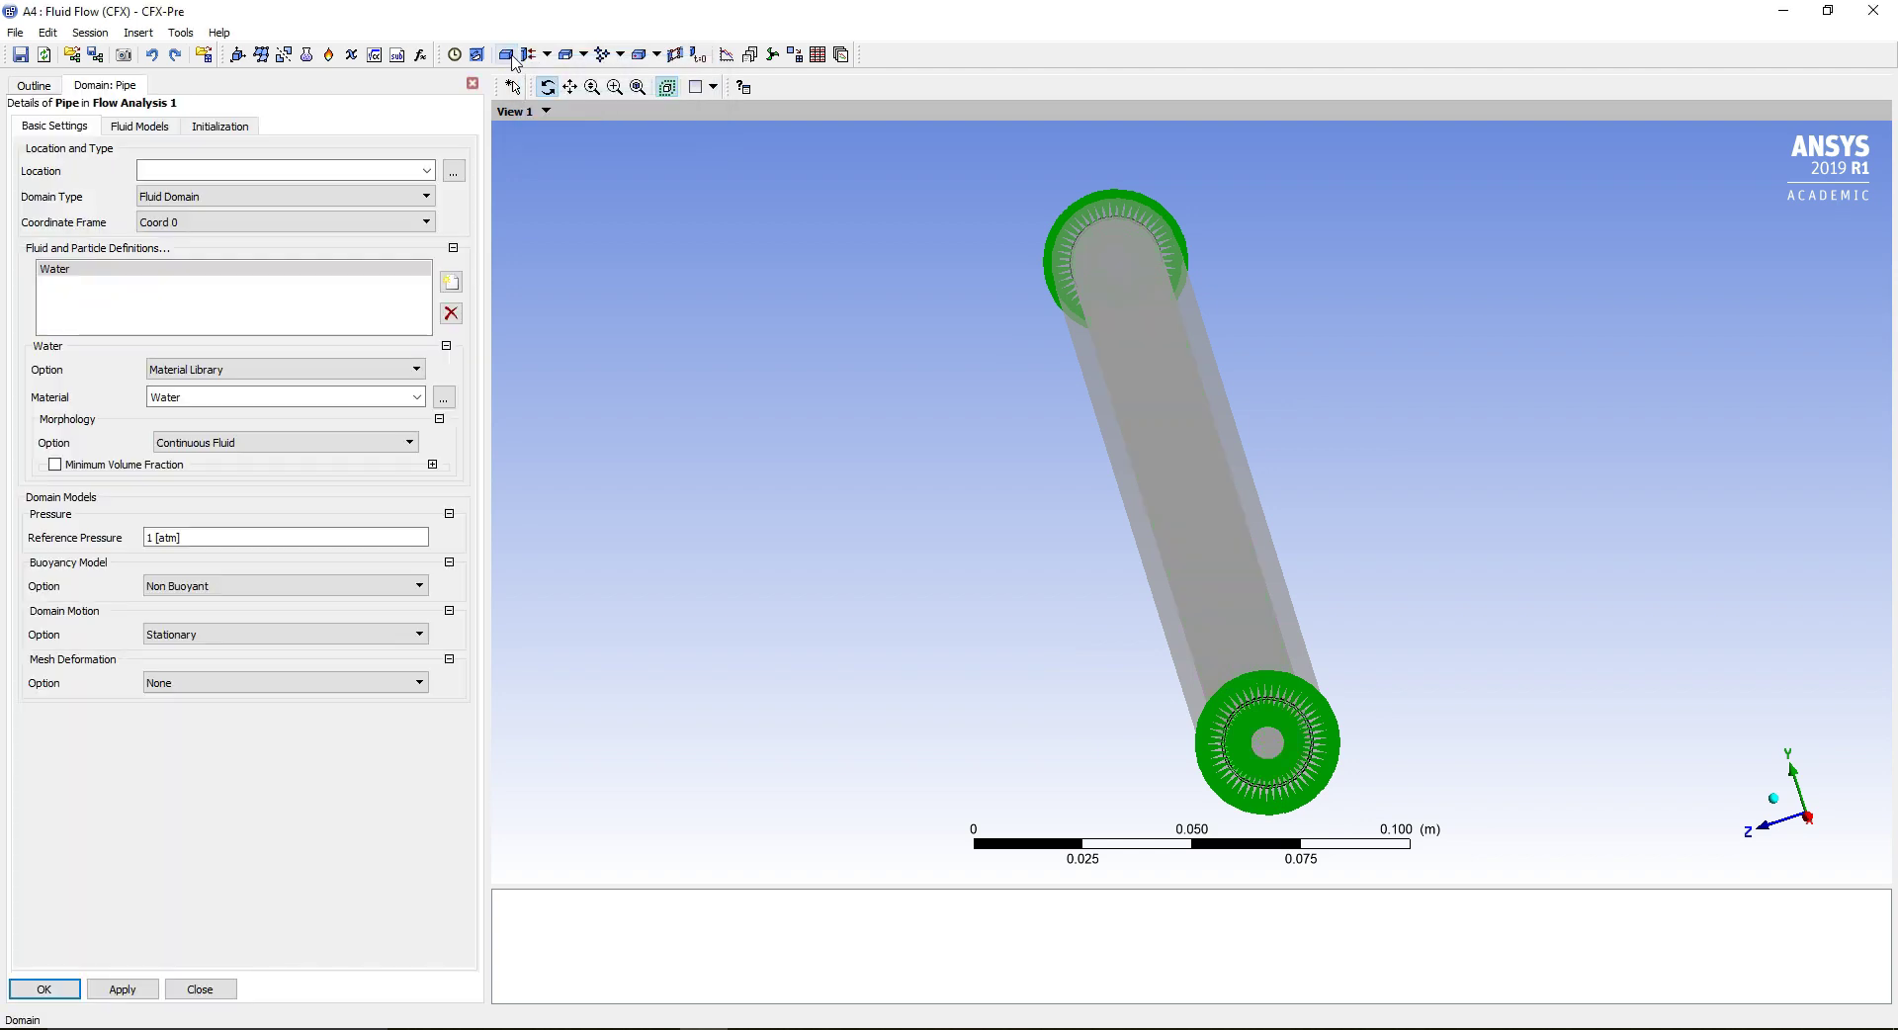
click(426, 170)
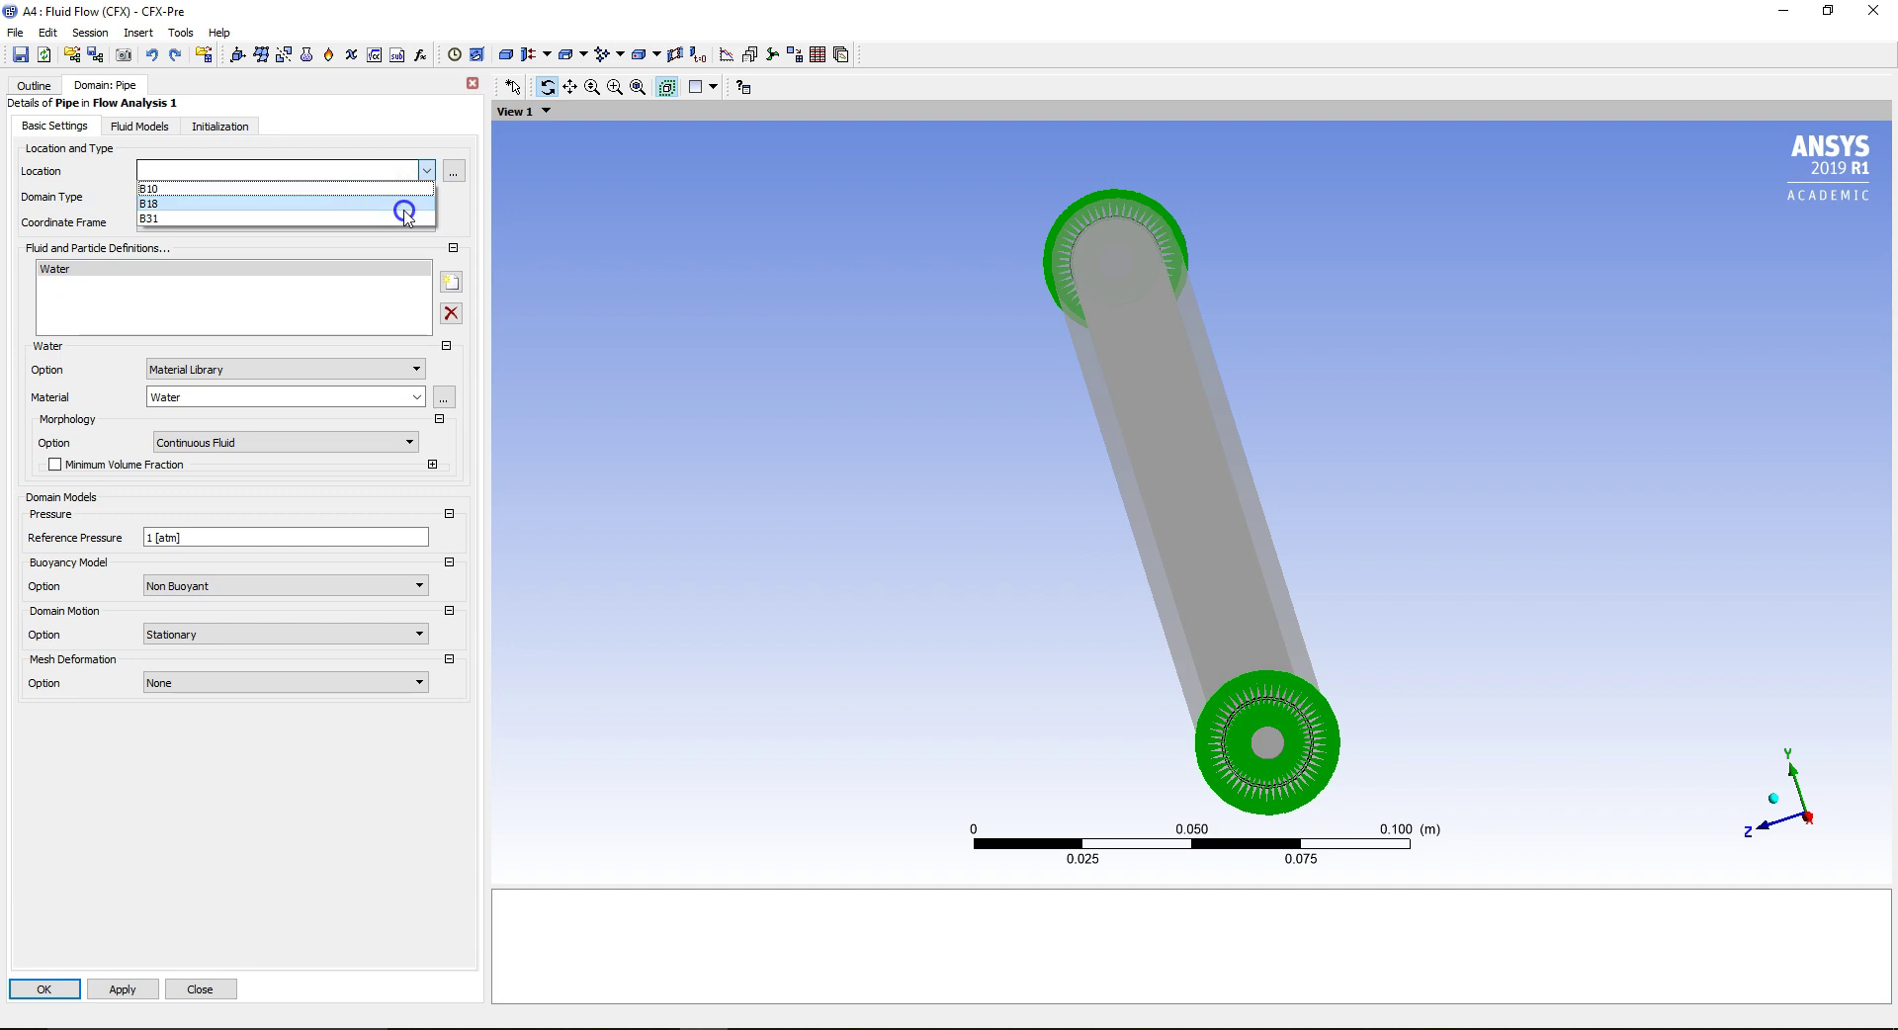
click(403, 207)
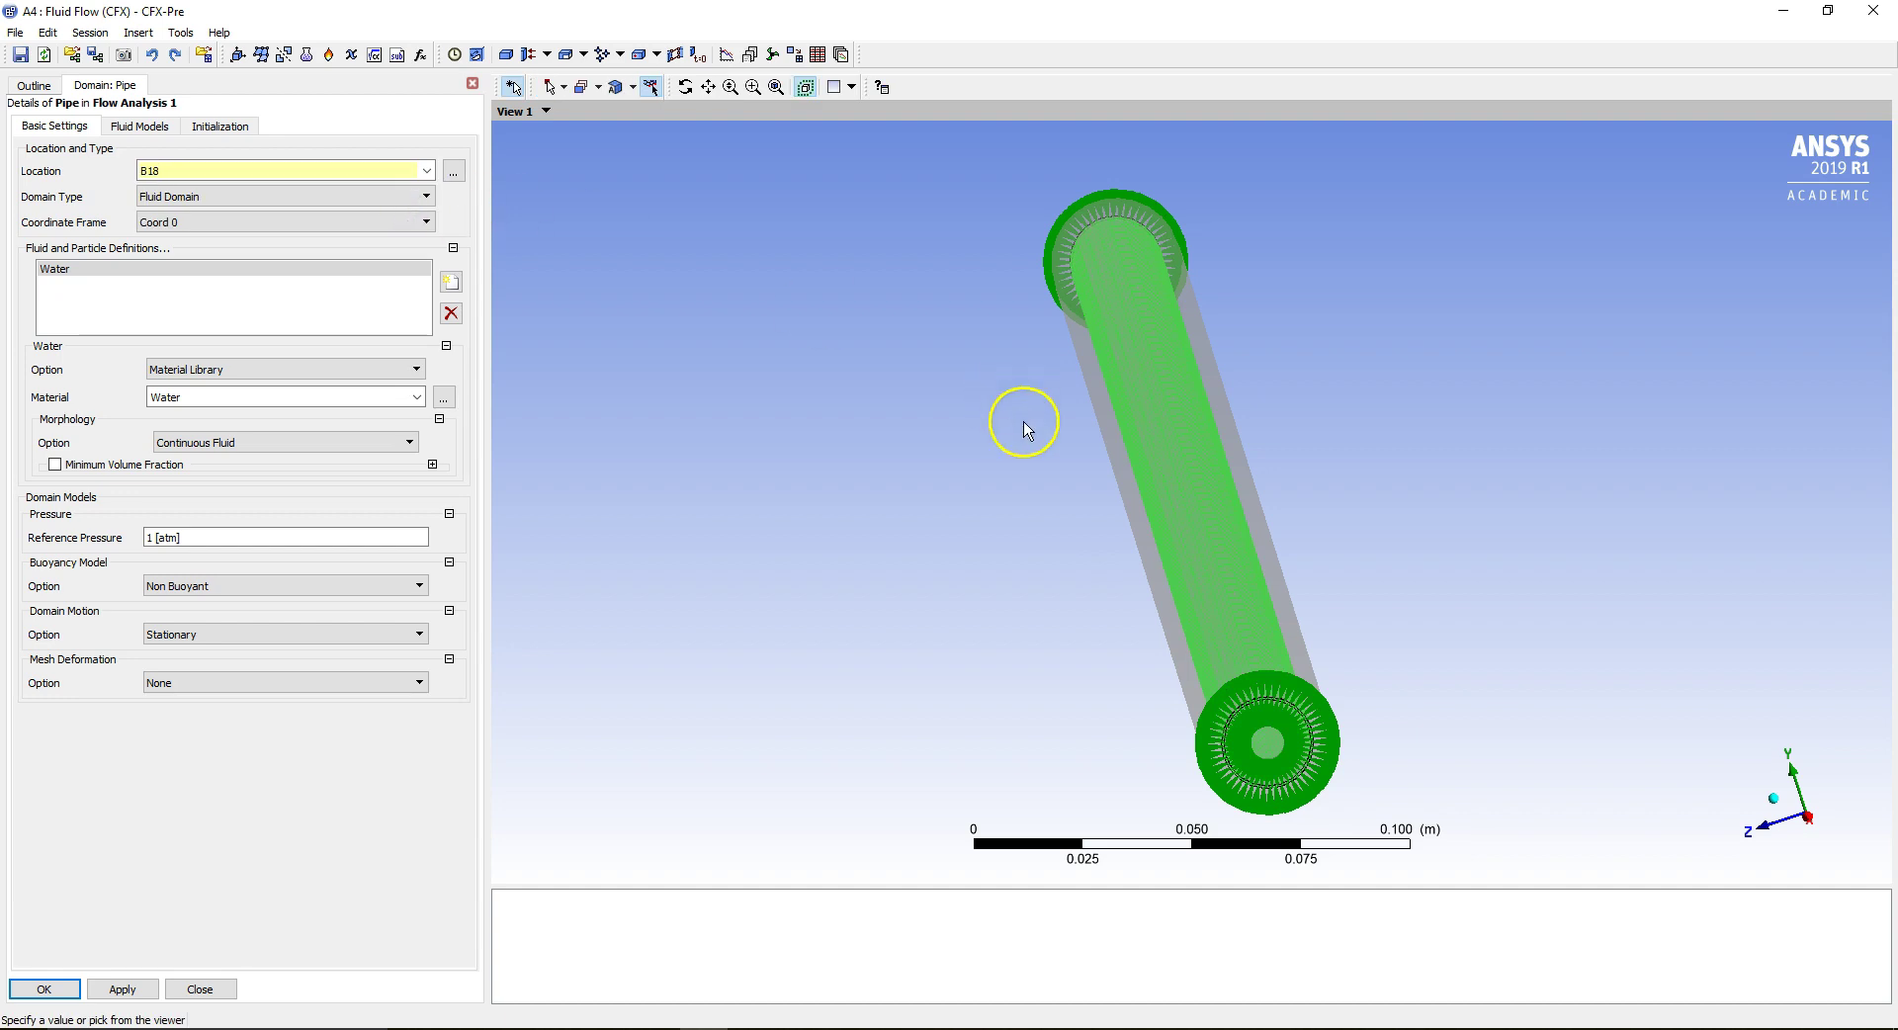
right_drag(1274, 661, 1330, 785)
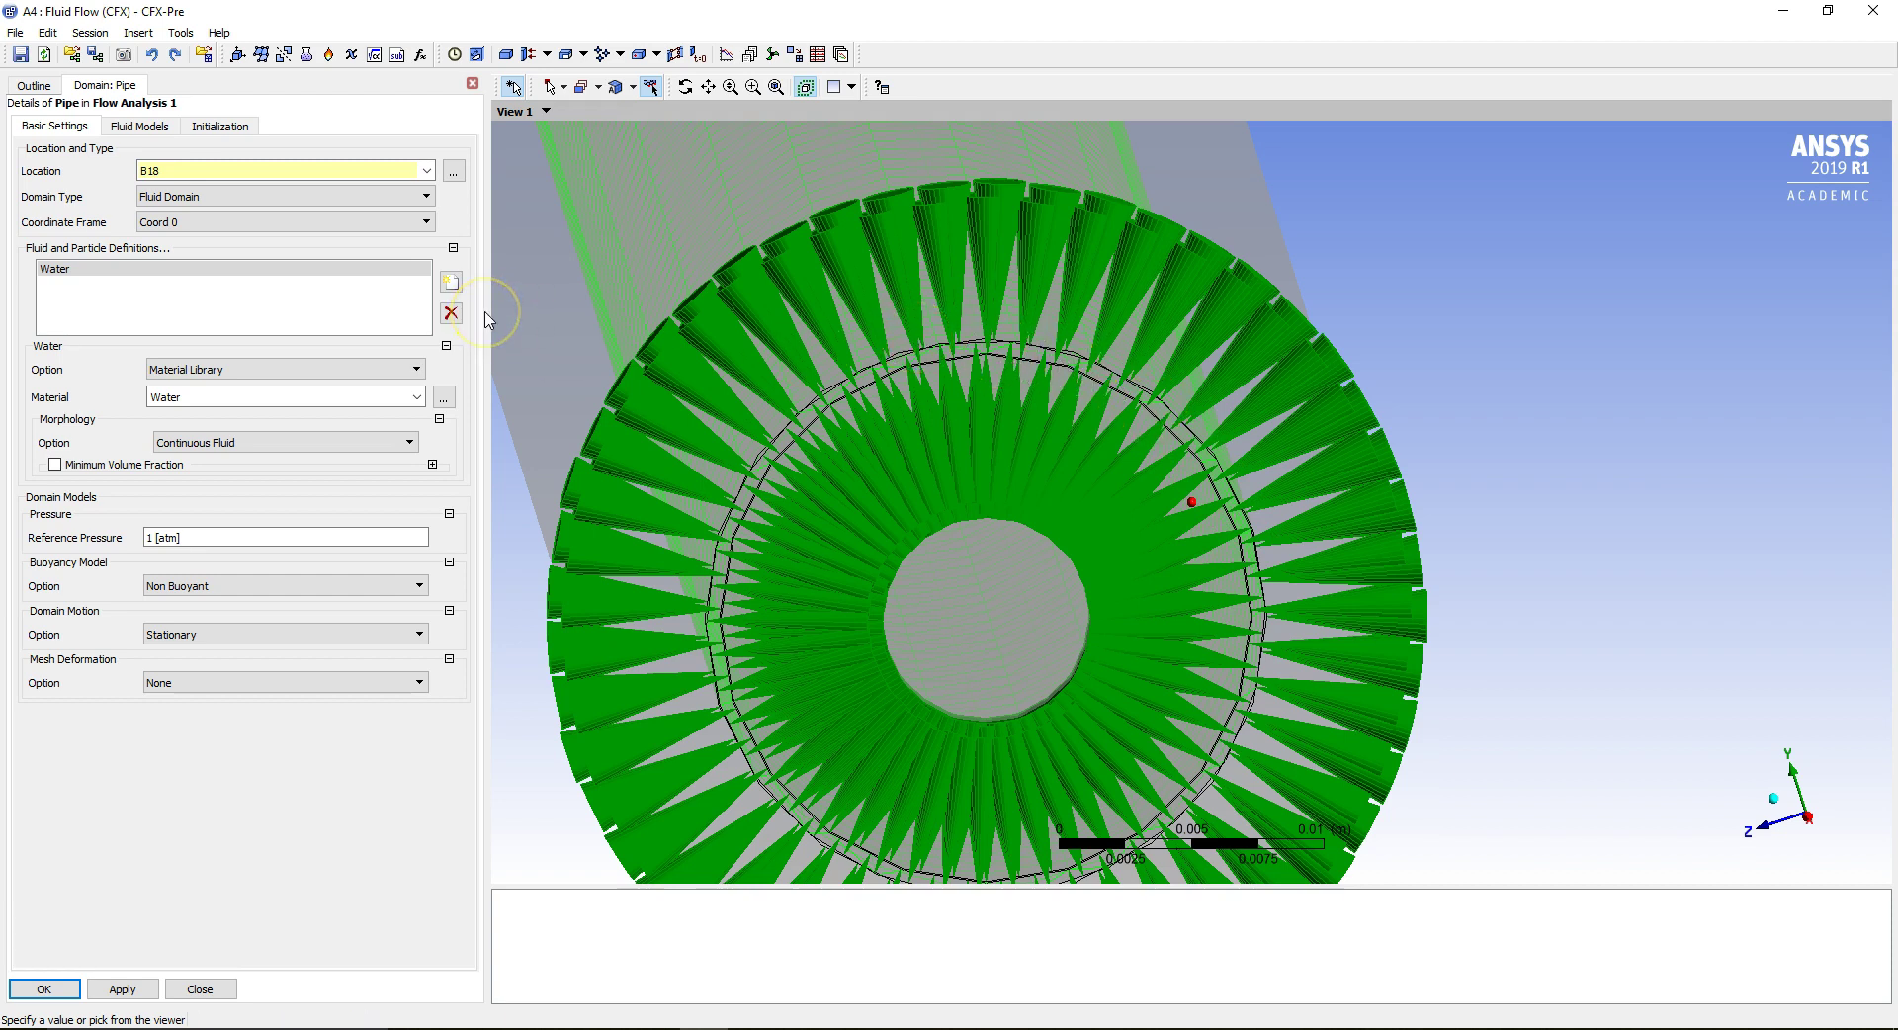
Make Pipe a Solid Domain with the material Copper, check its solid models and accept the domain settings.
click(249, 204)
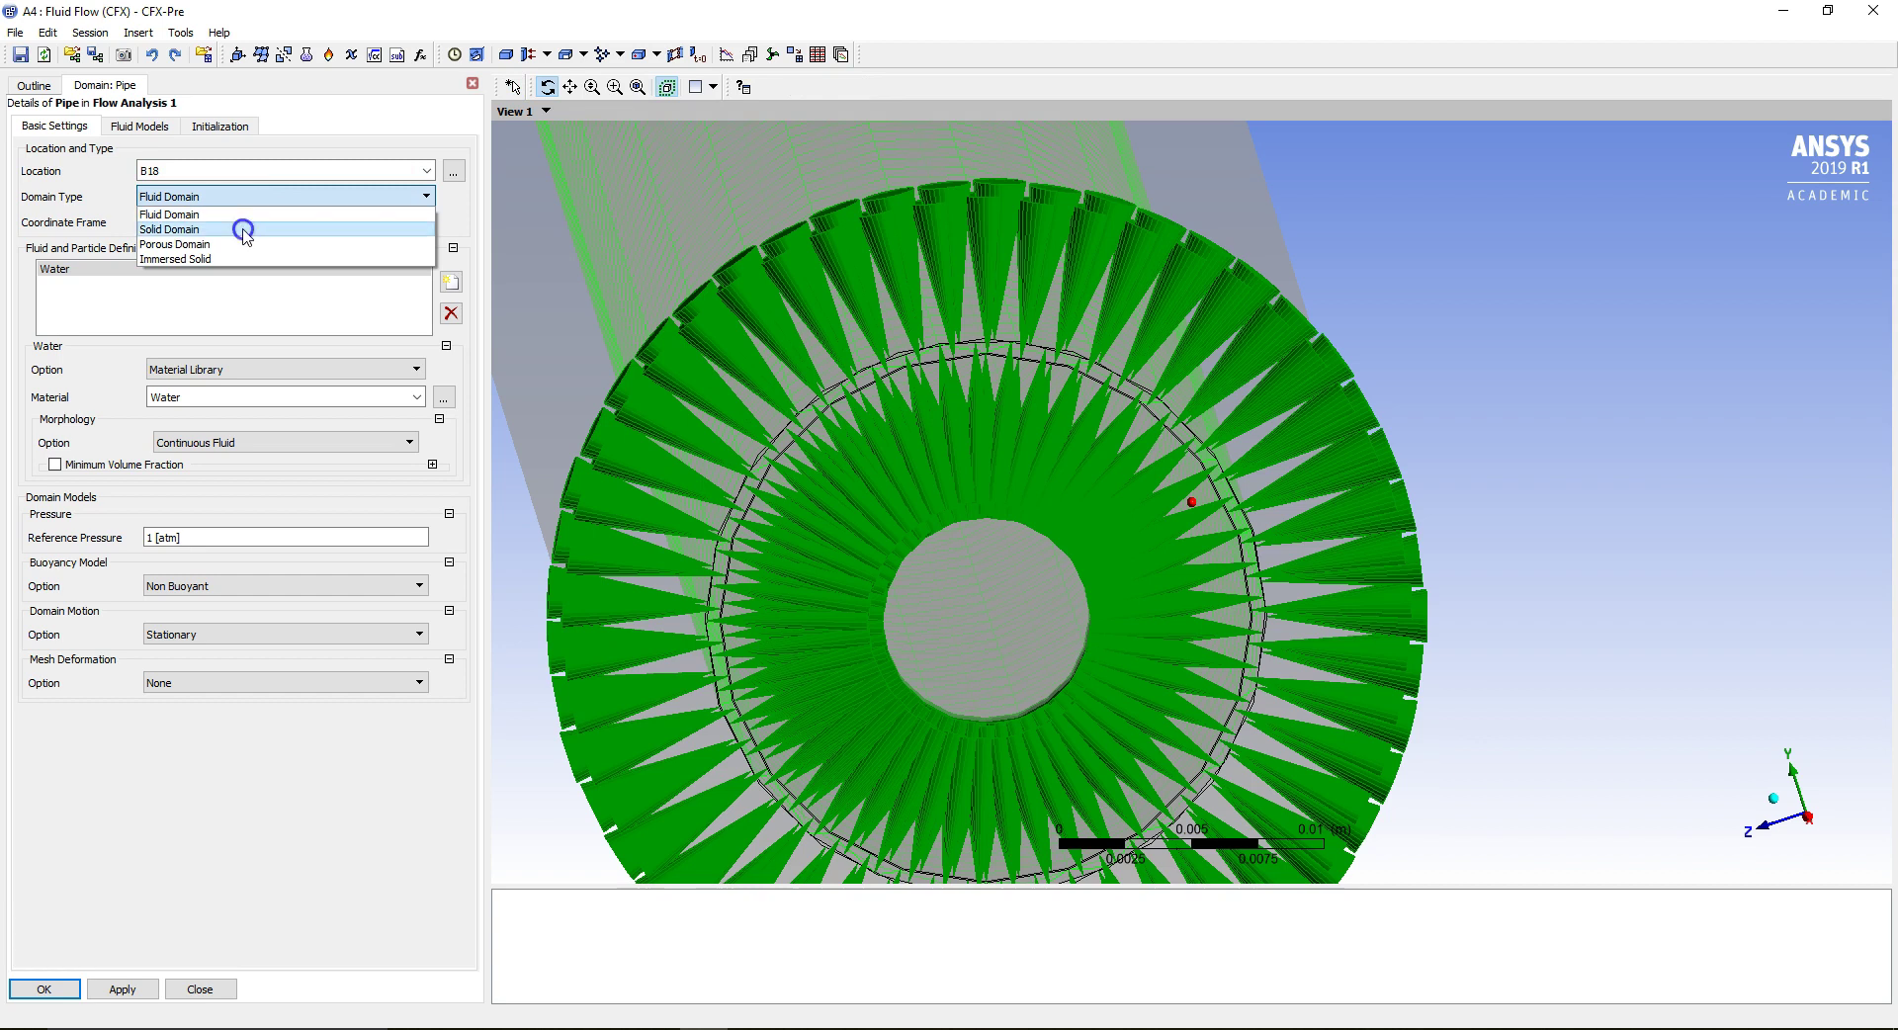
click(244, 229)
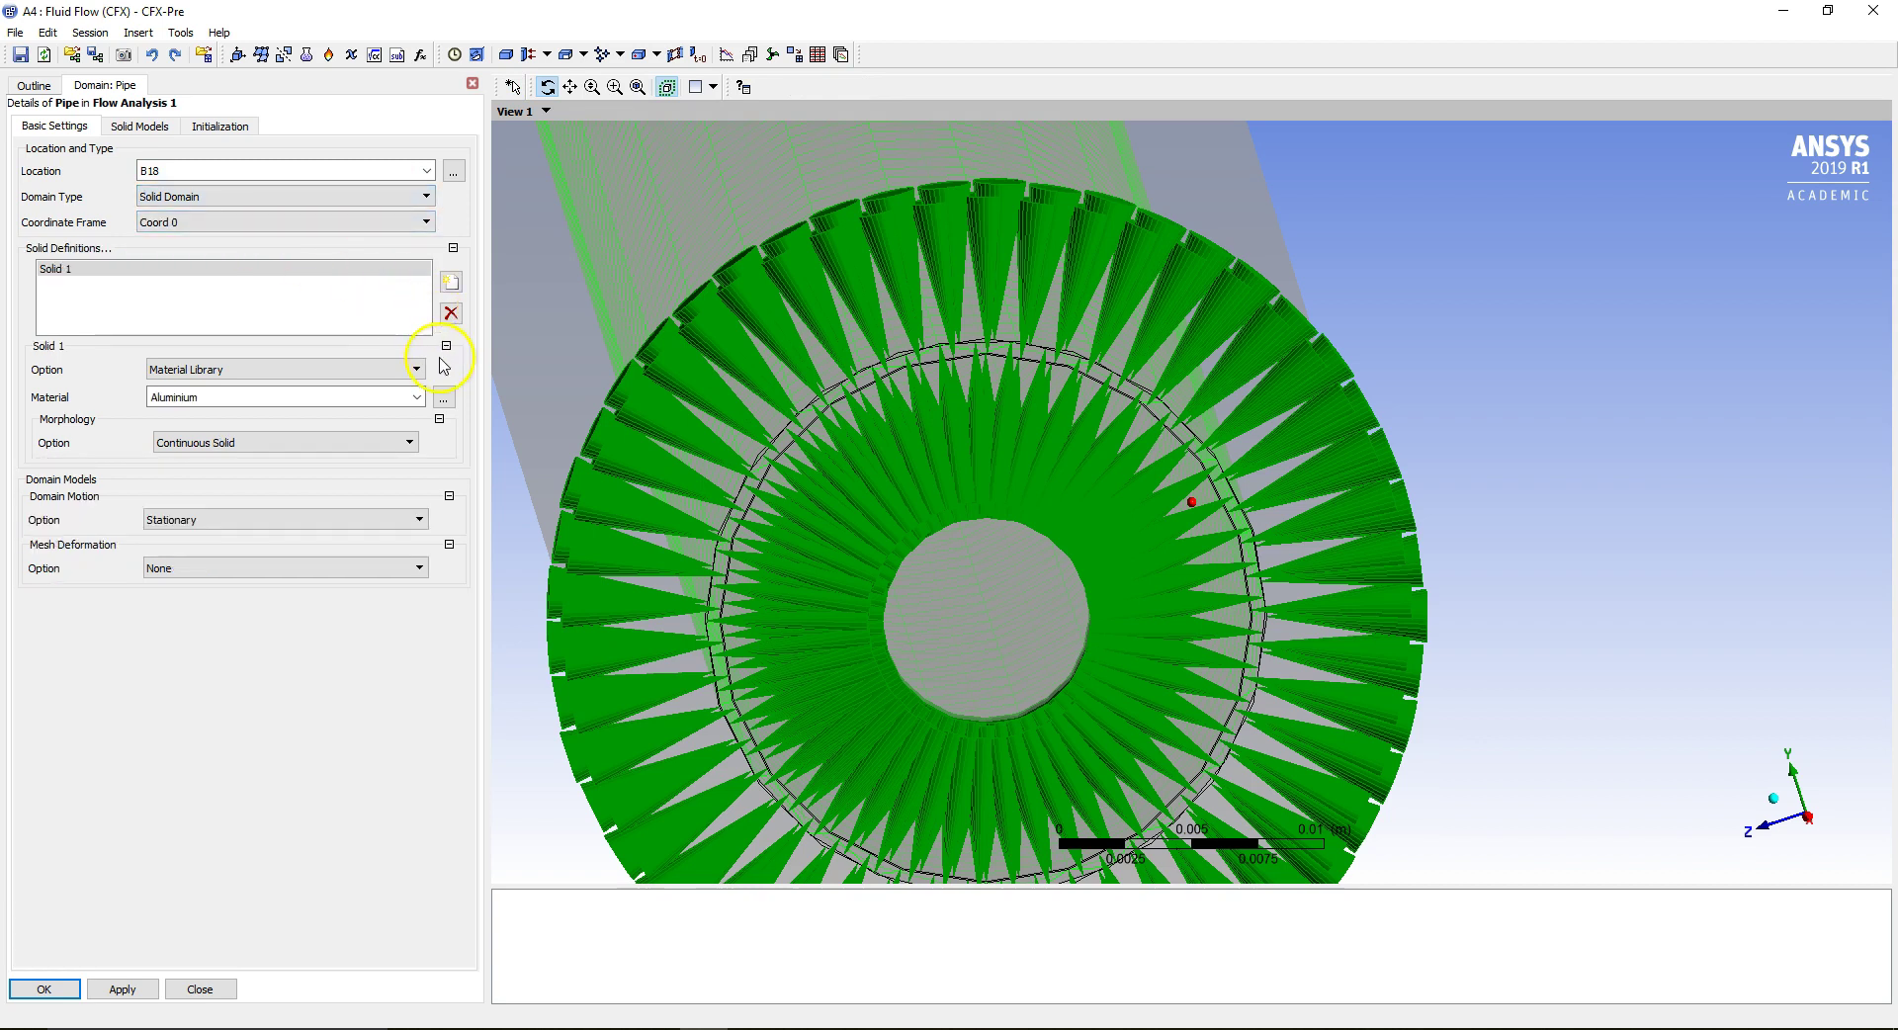
click(419, 397)
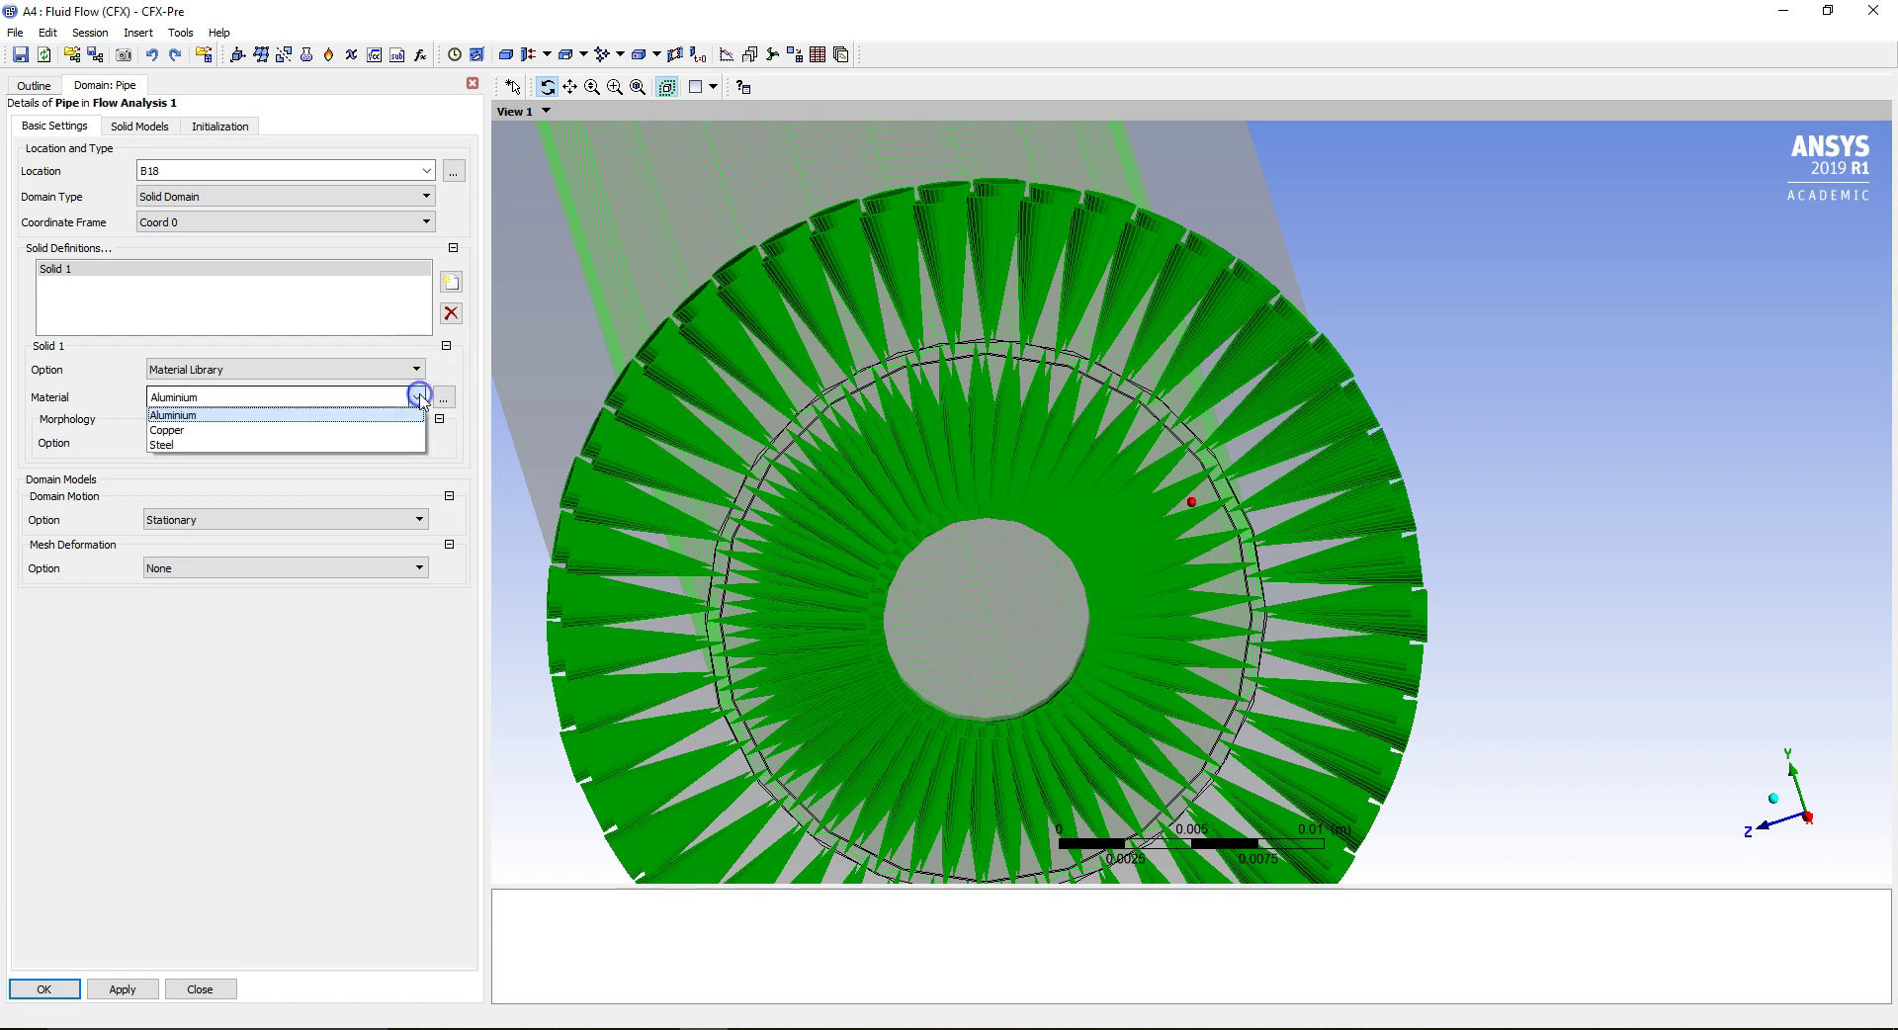
click(352, 431)
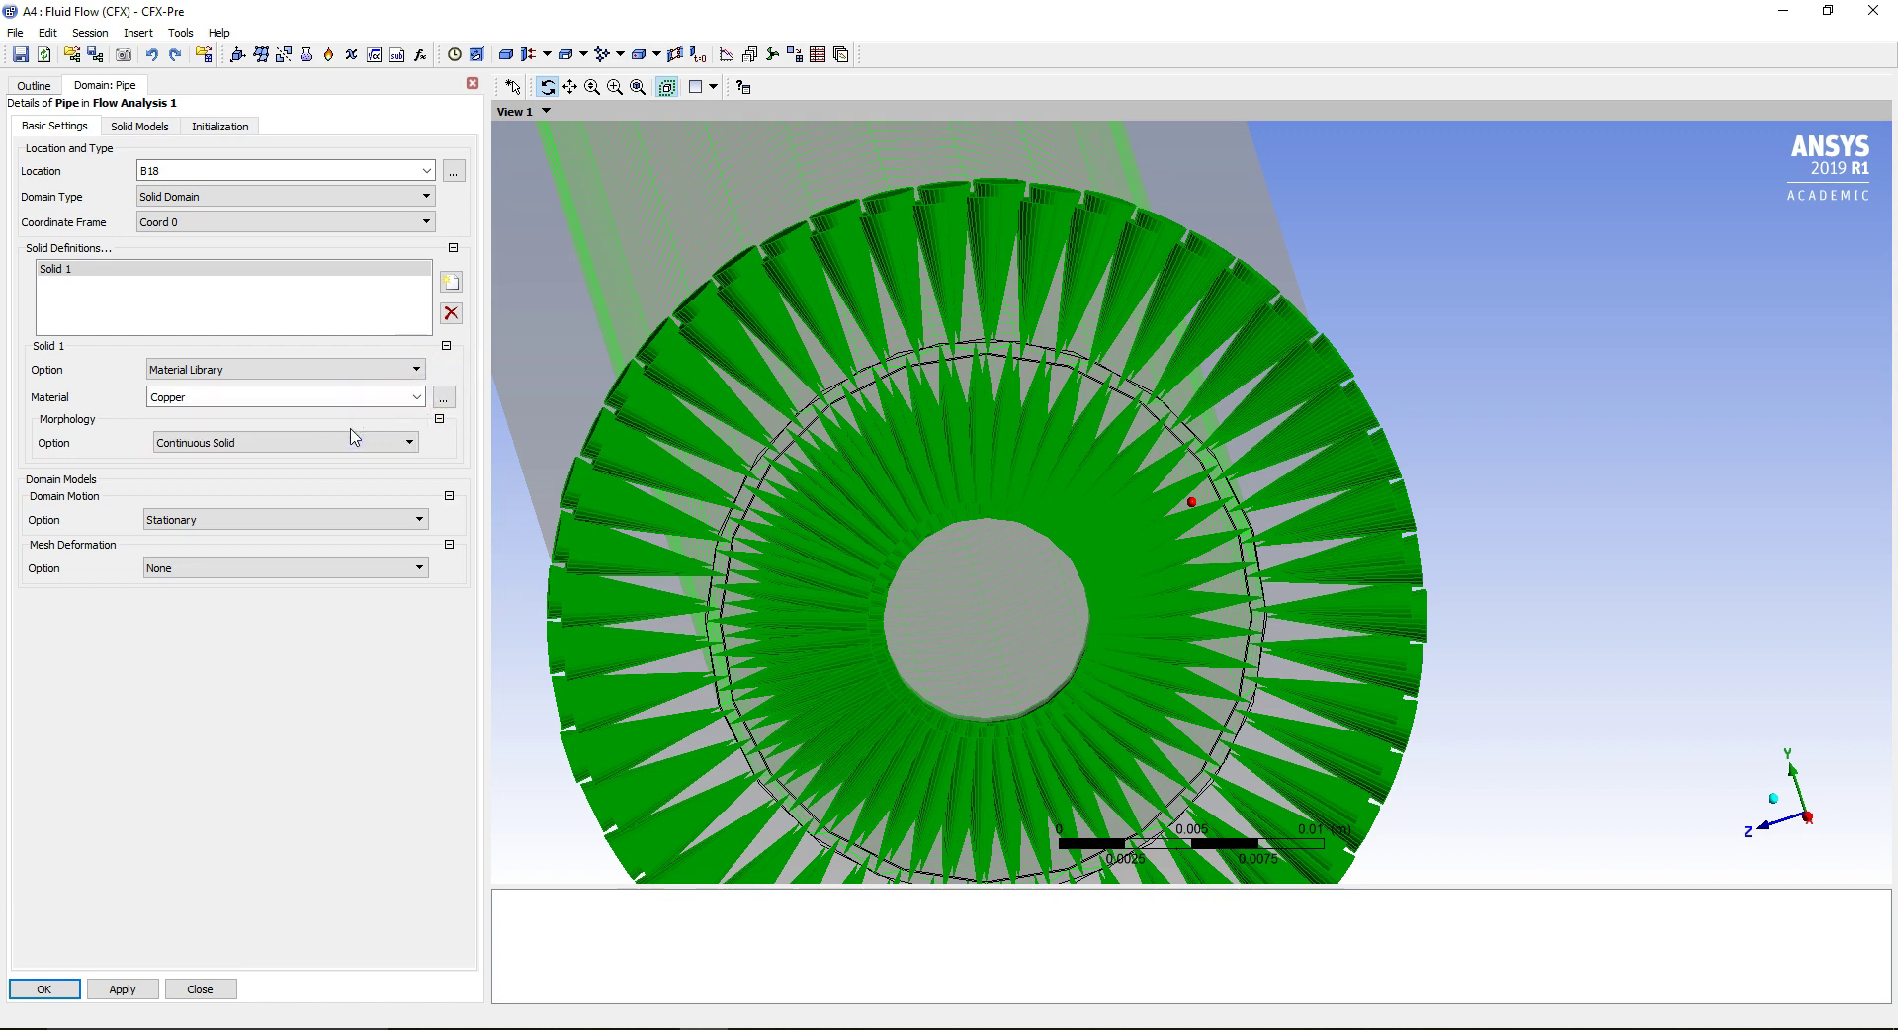
click(157, 123)
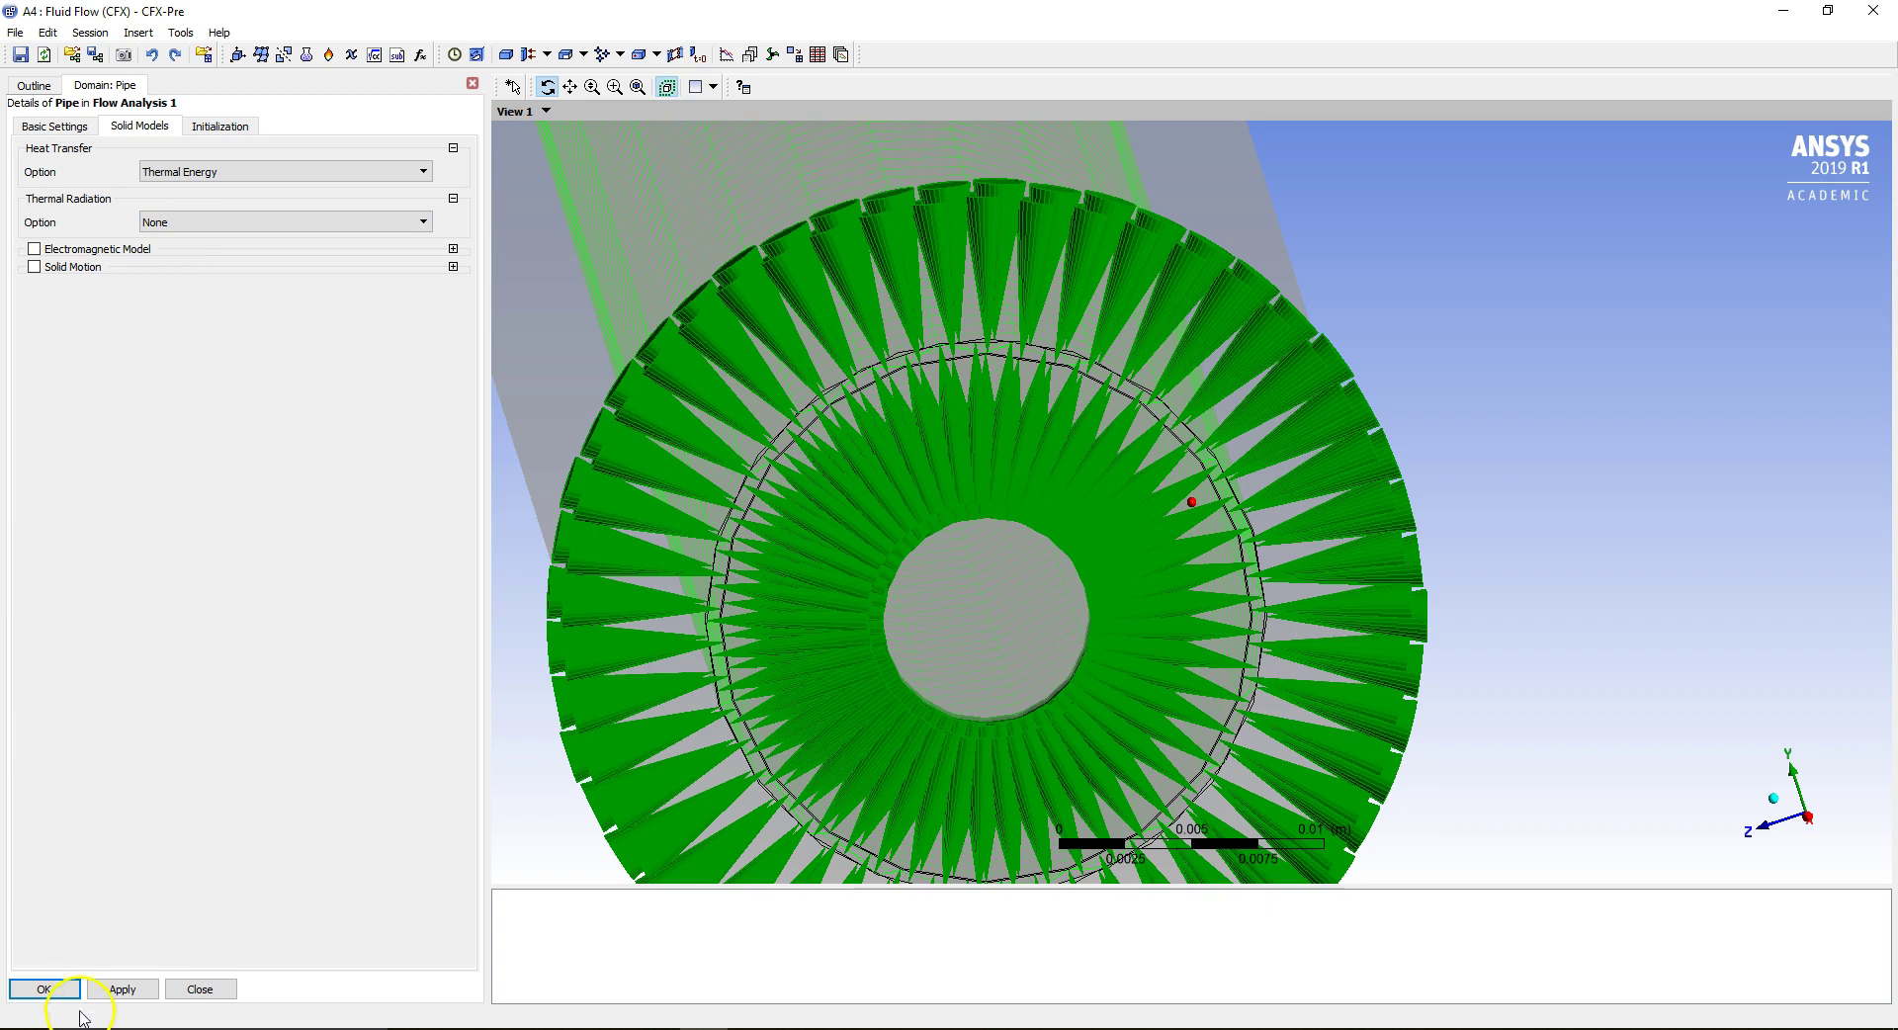
click(44, 988)
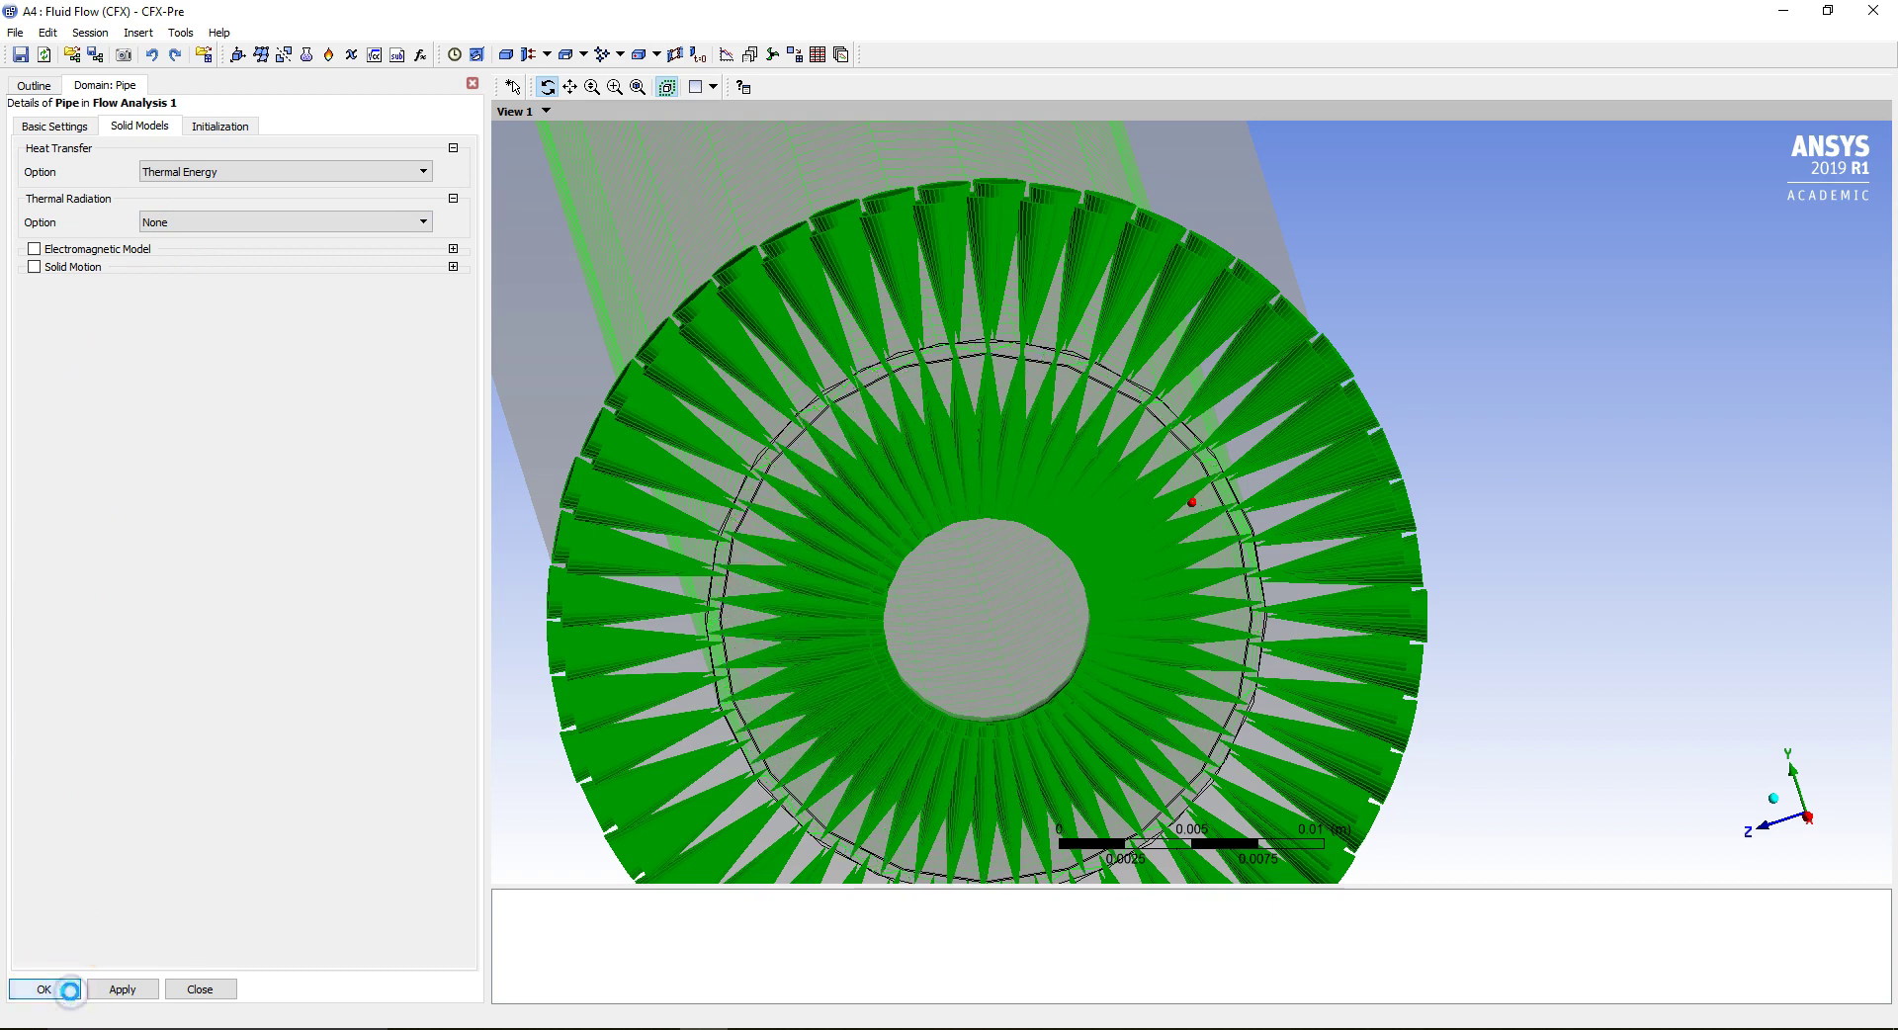
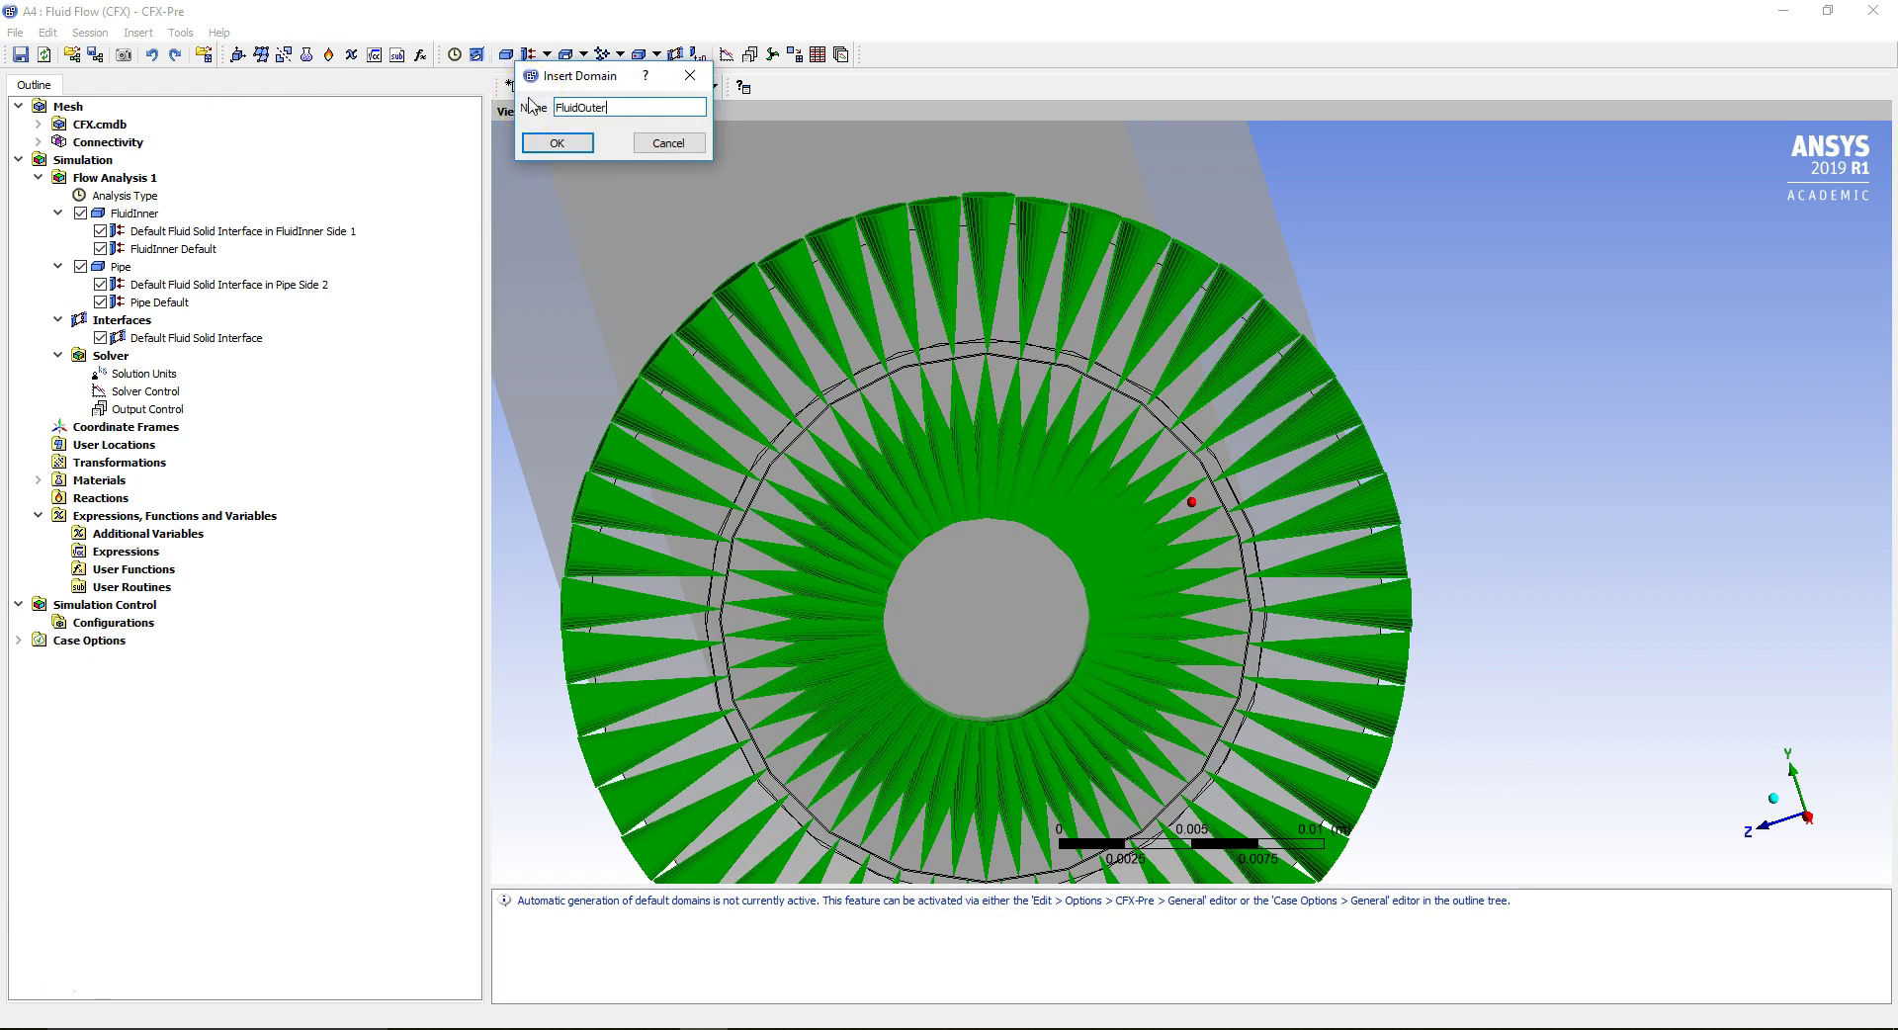
Insert a domain named FluidOuter, set its location to B31 and its domain type to Fluid Domain.
text(FluidOuter)
key(Return)
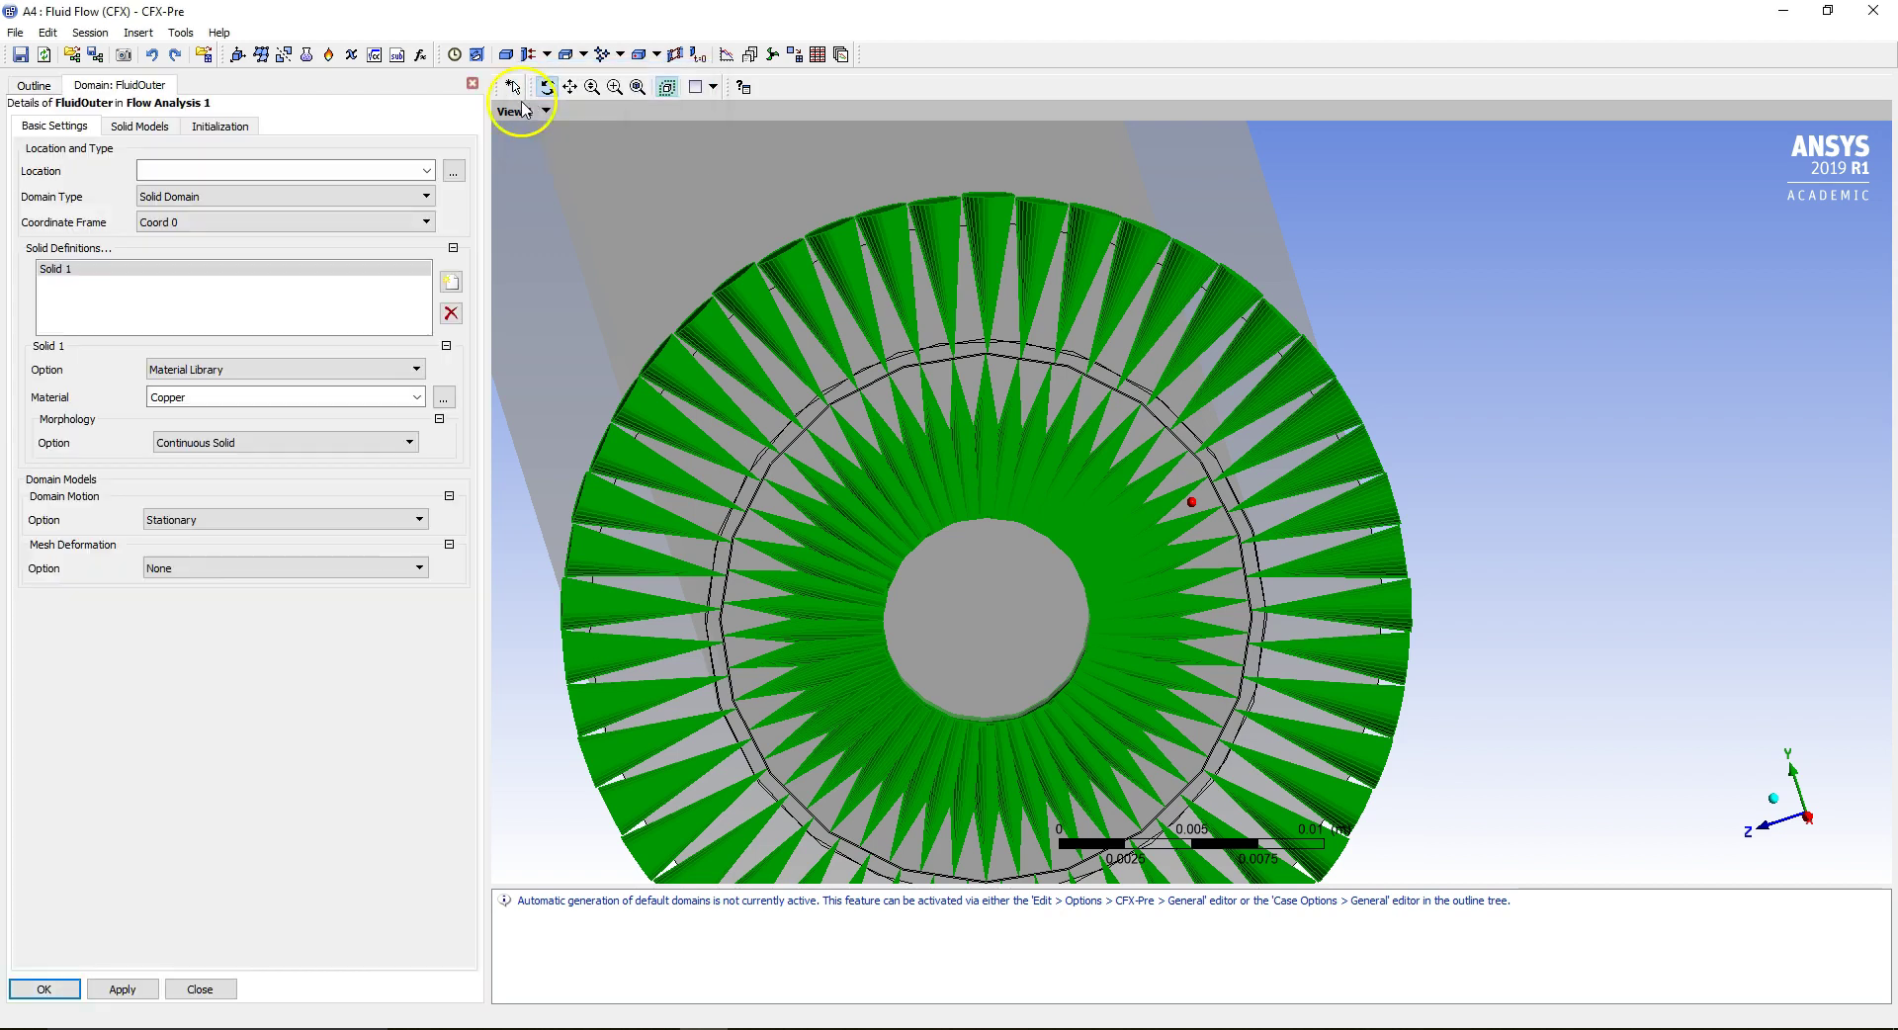
click(427, 171)
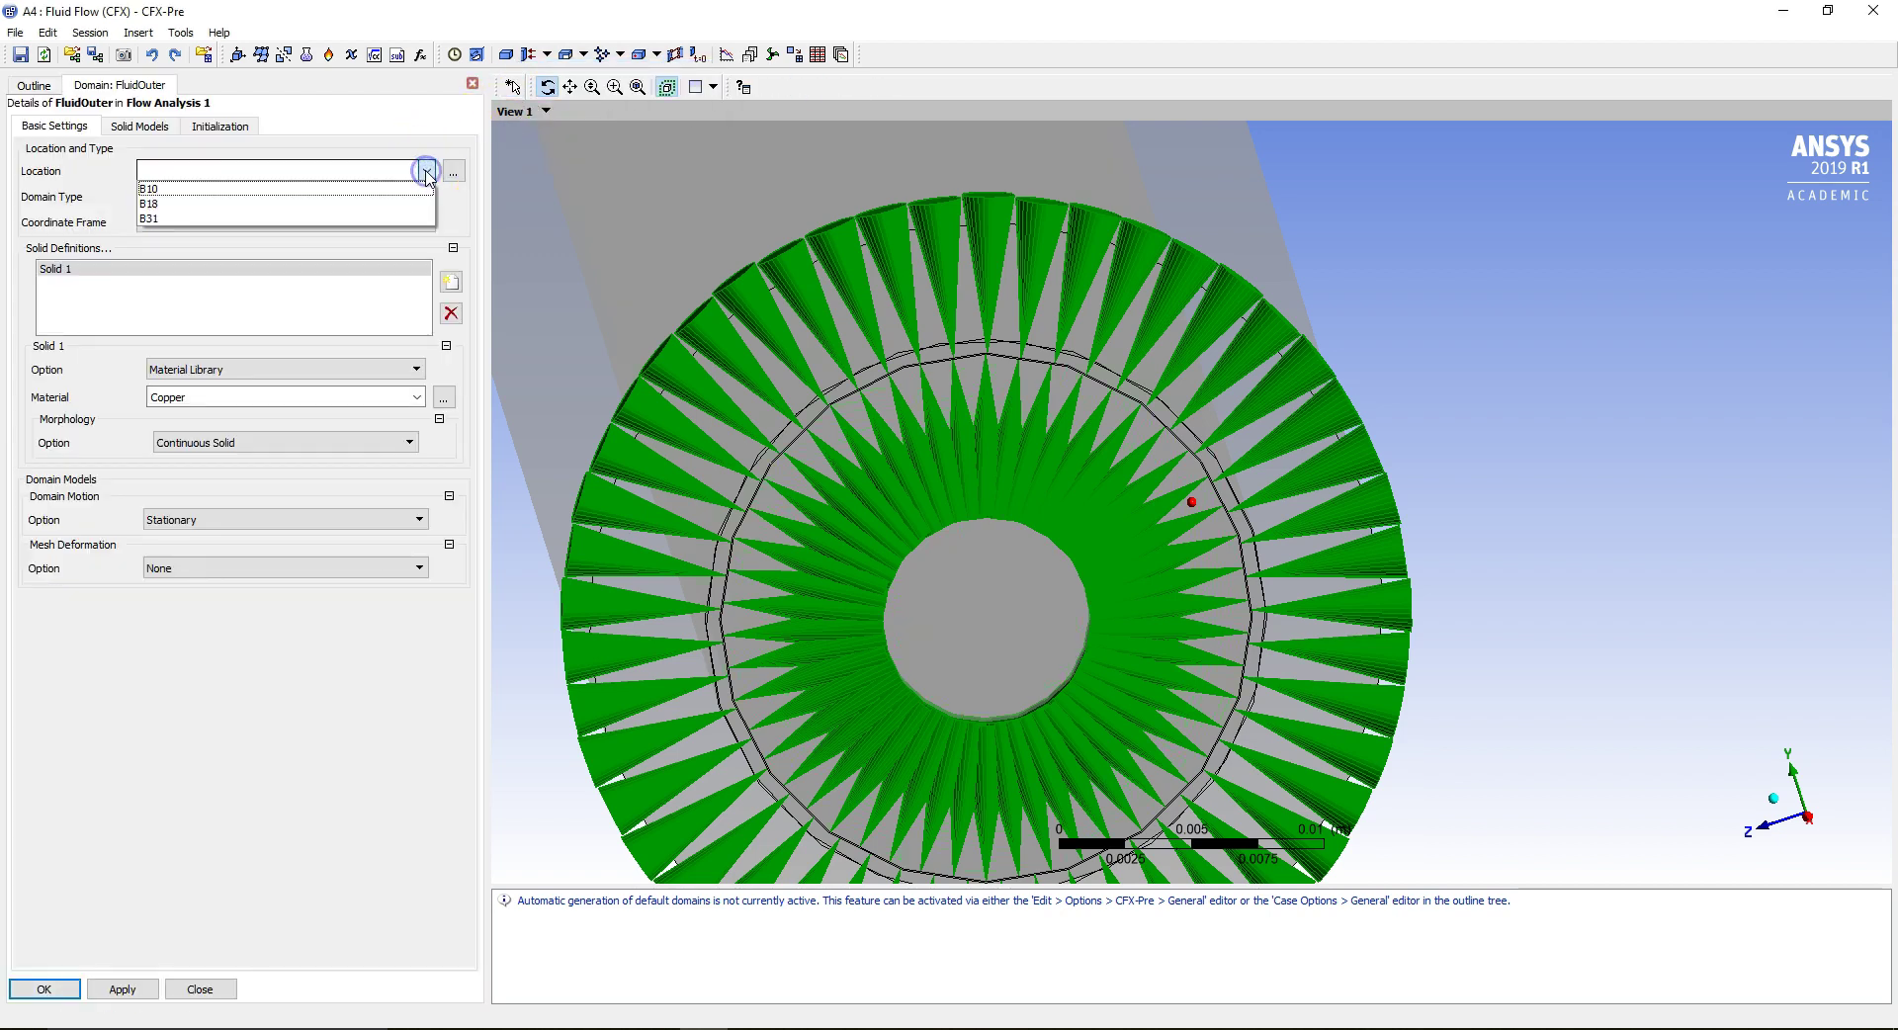
click(379, 213)
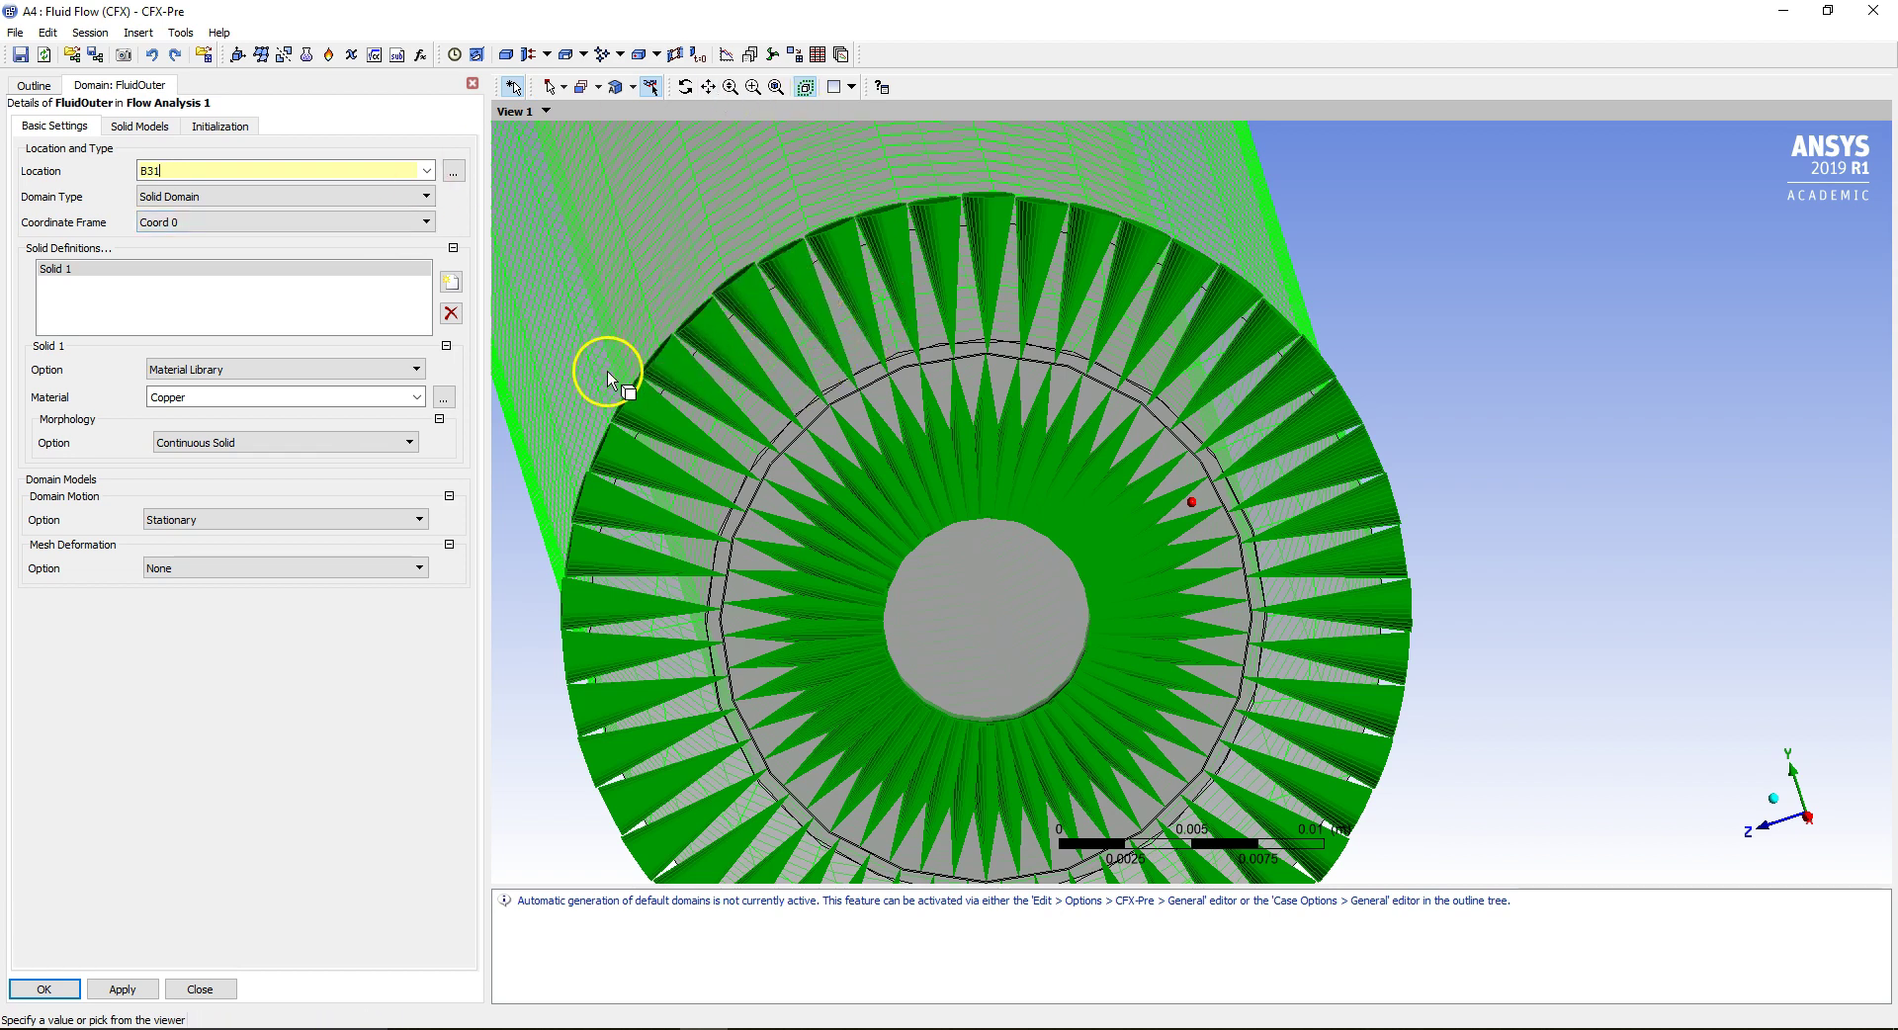
click(322, 203)
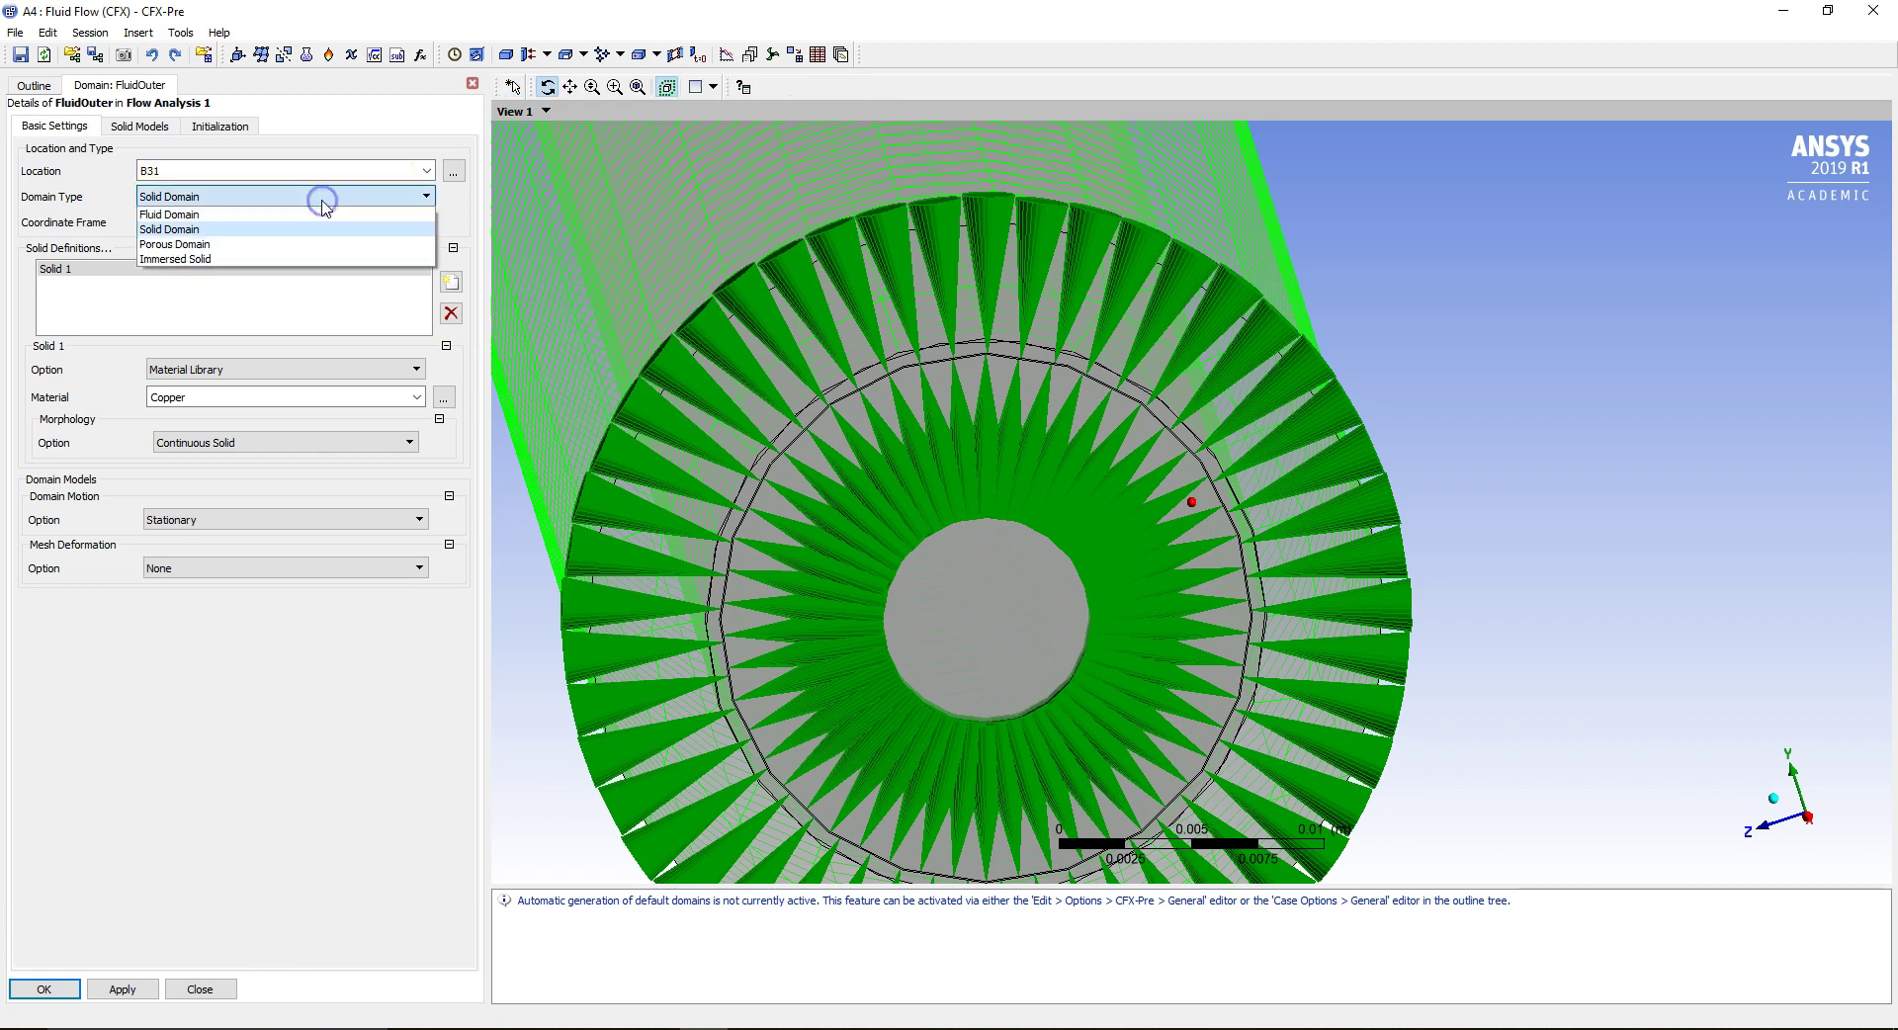
click(318, 214)
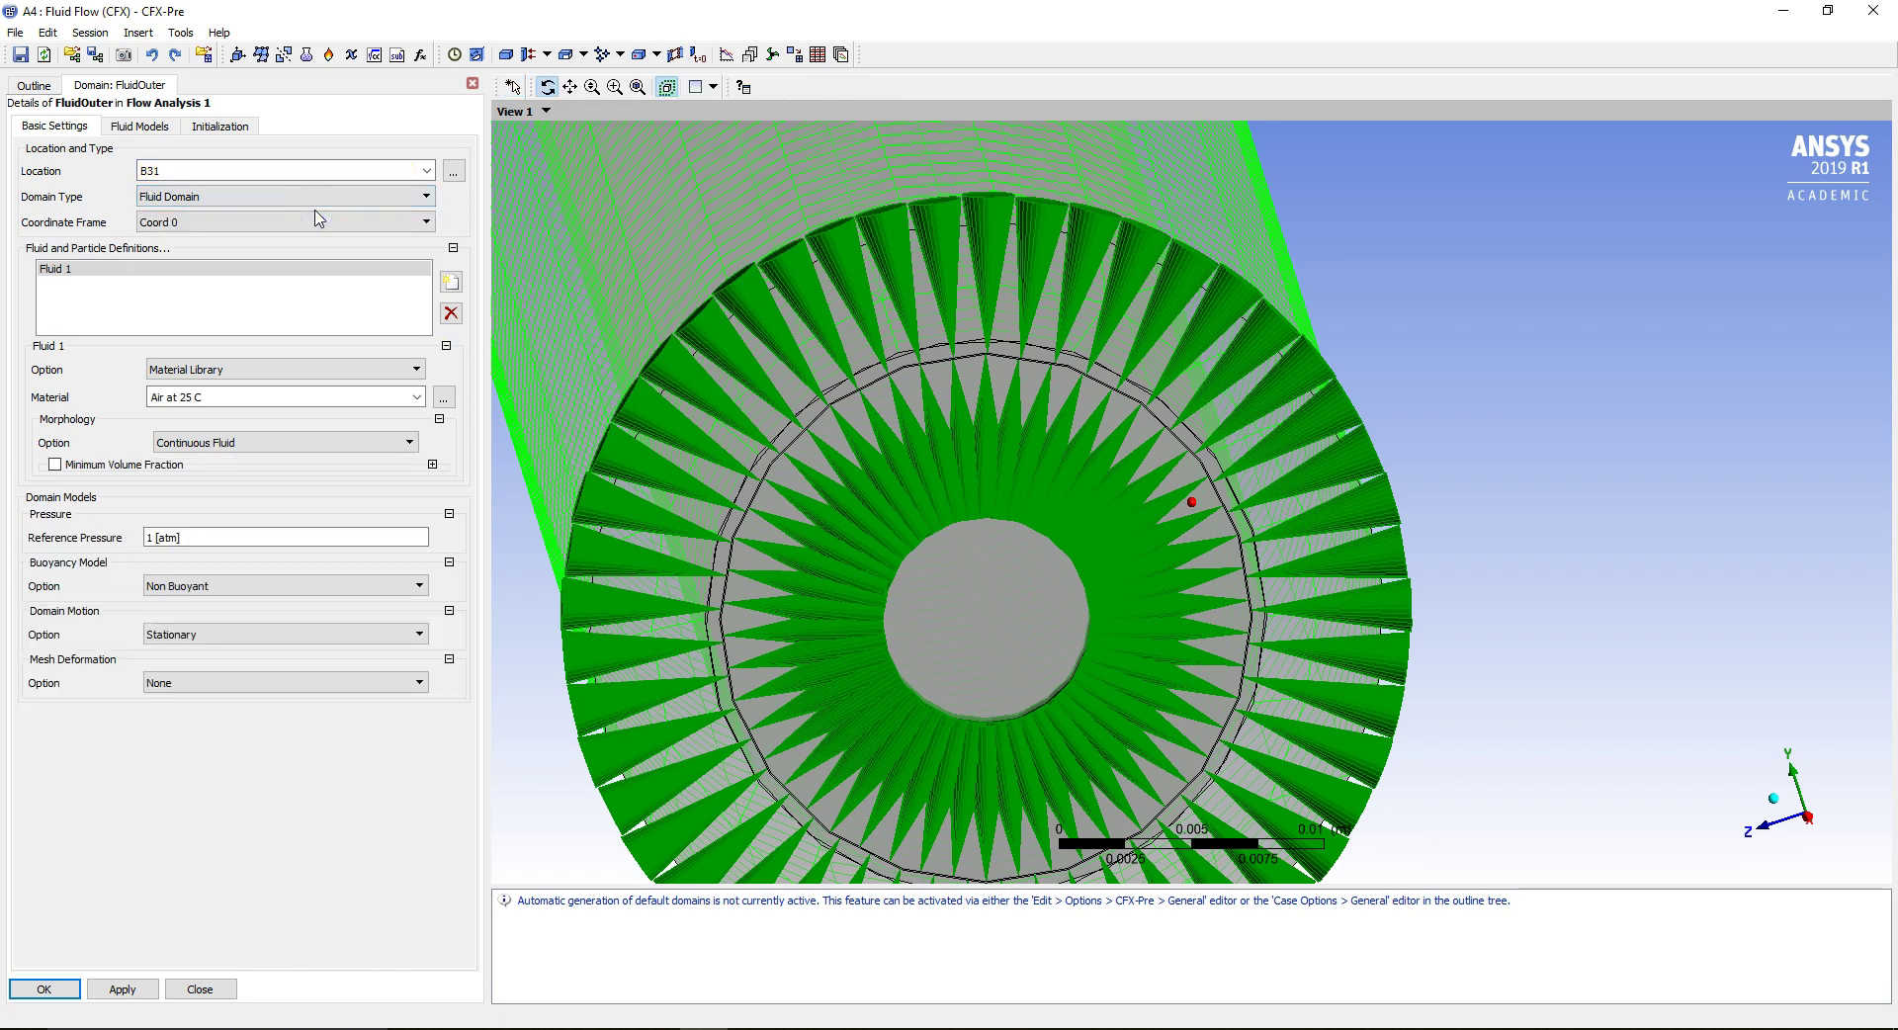
Replace Fluid 1 in the FluidOuter domain with a fluid definition named Water that uses the material Water.
click(451, 312)
click(450, 282)
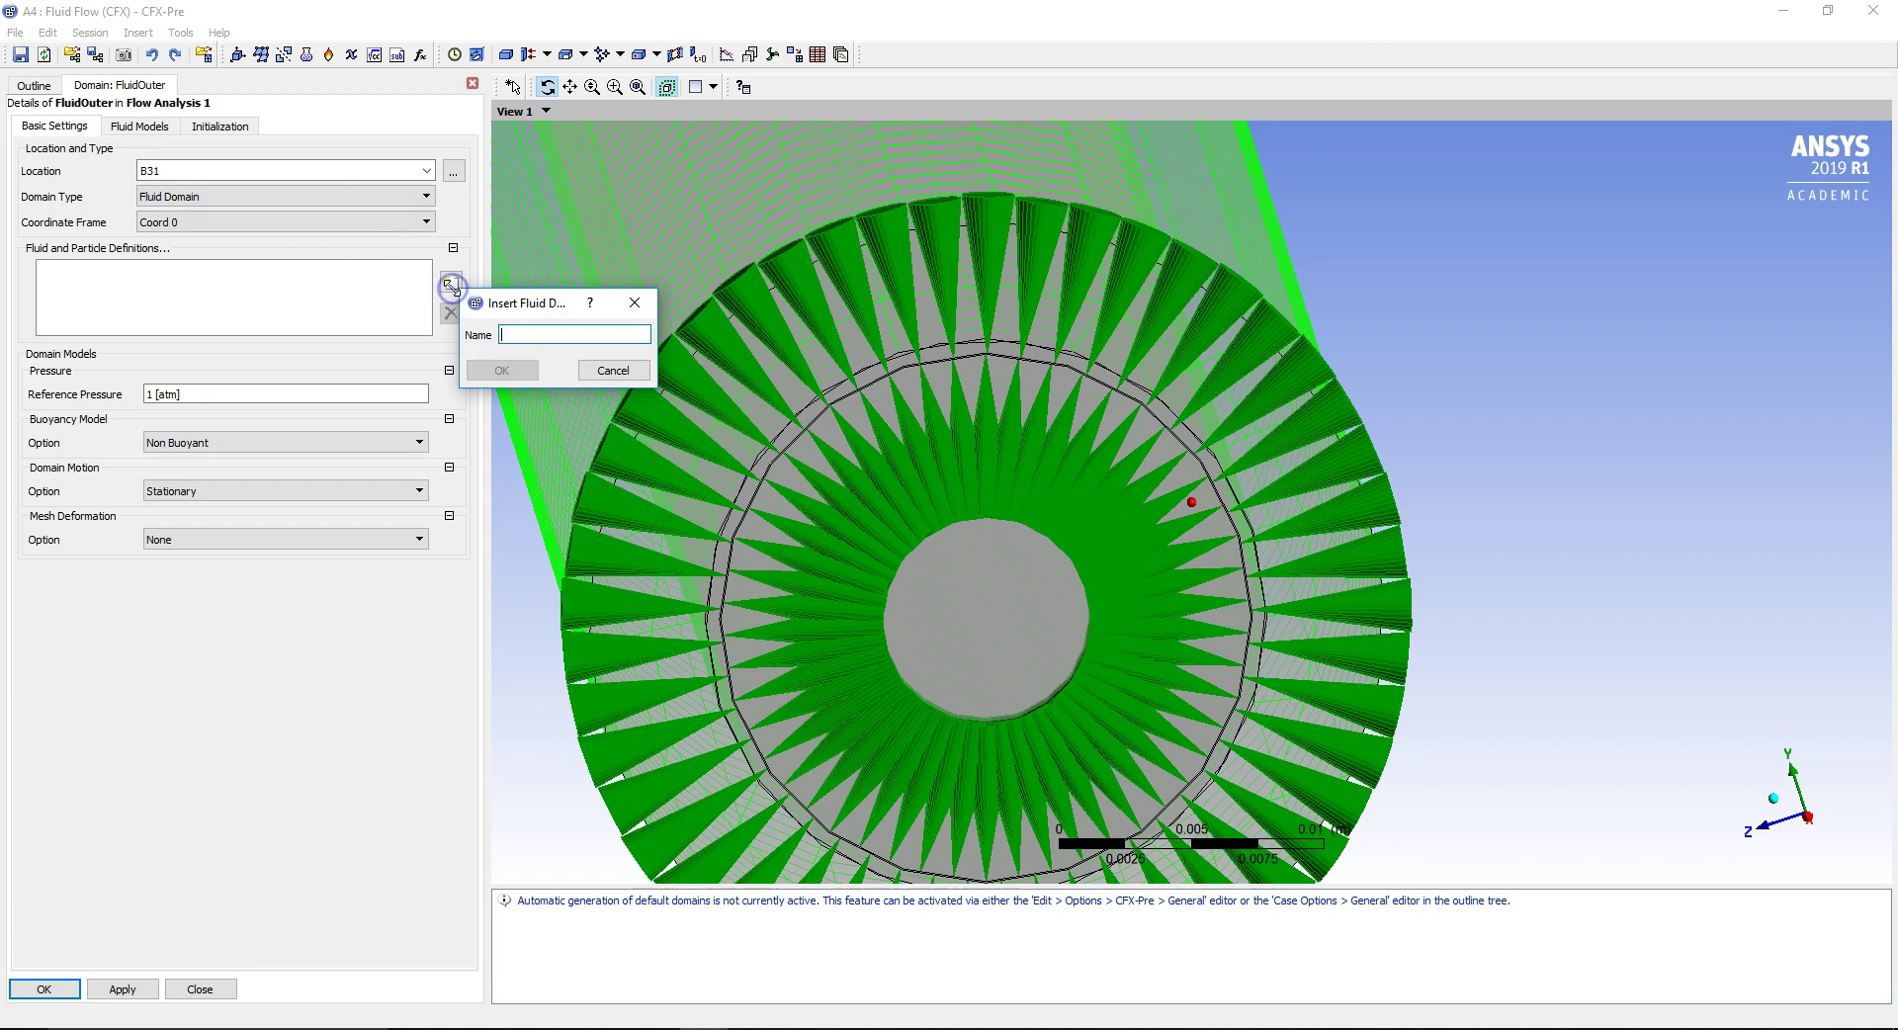
text(Water)
key(Return)
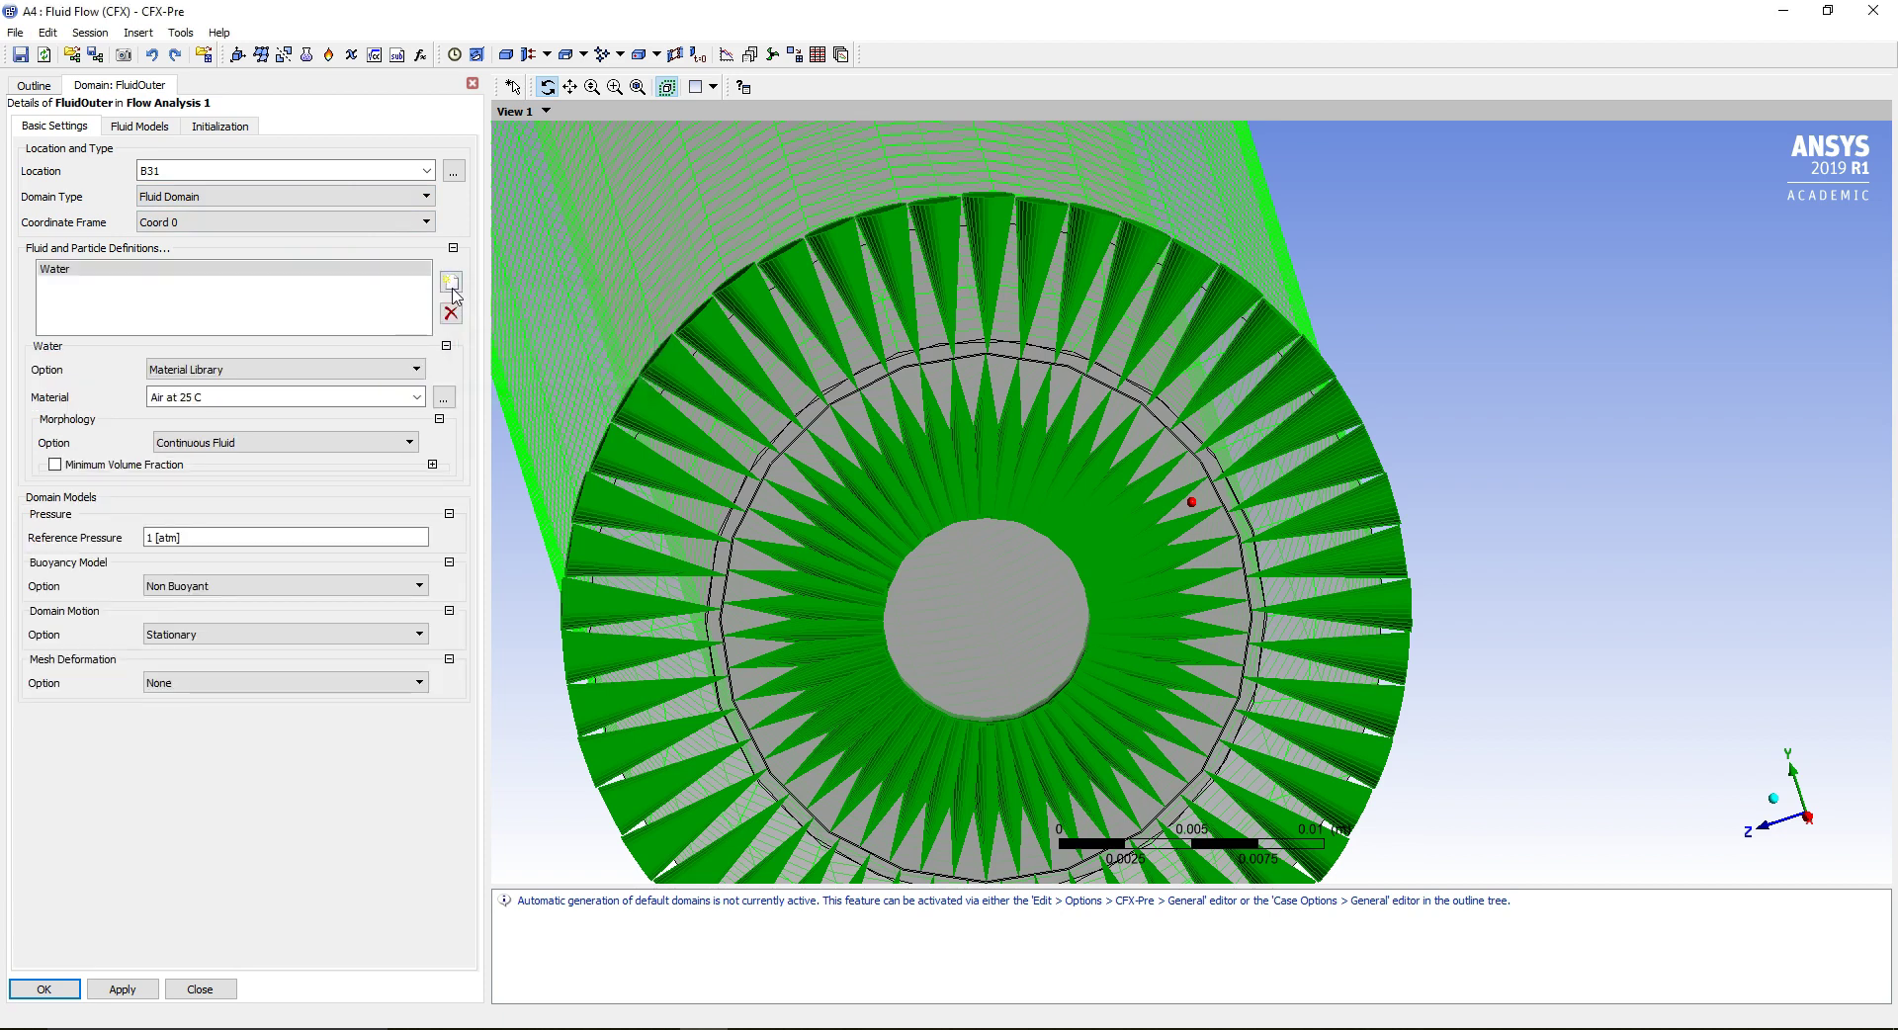
click(416, 396)
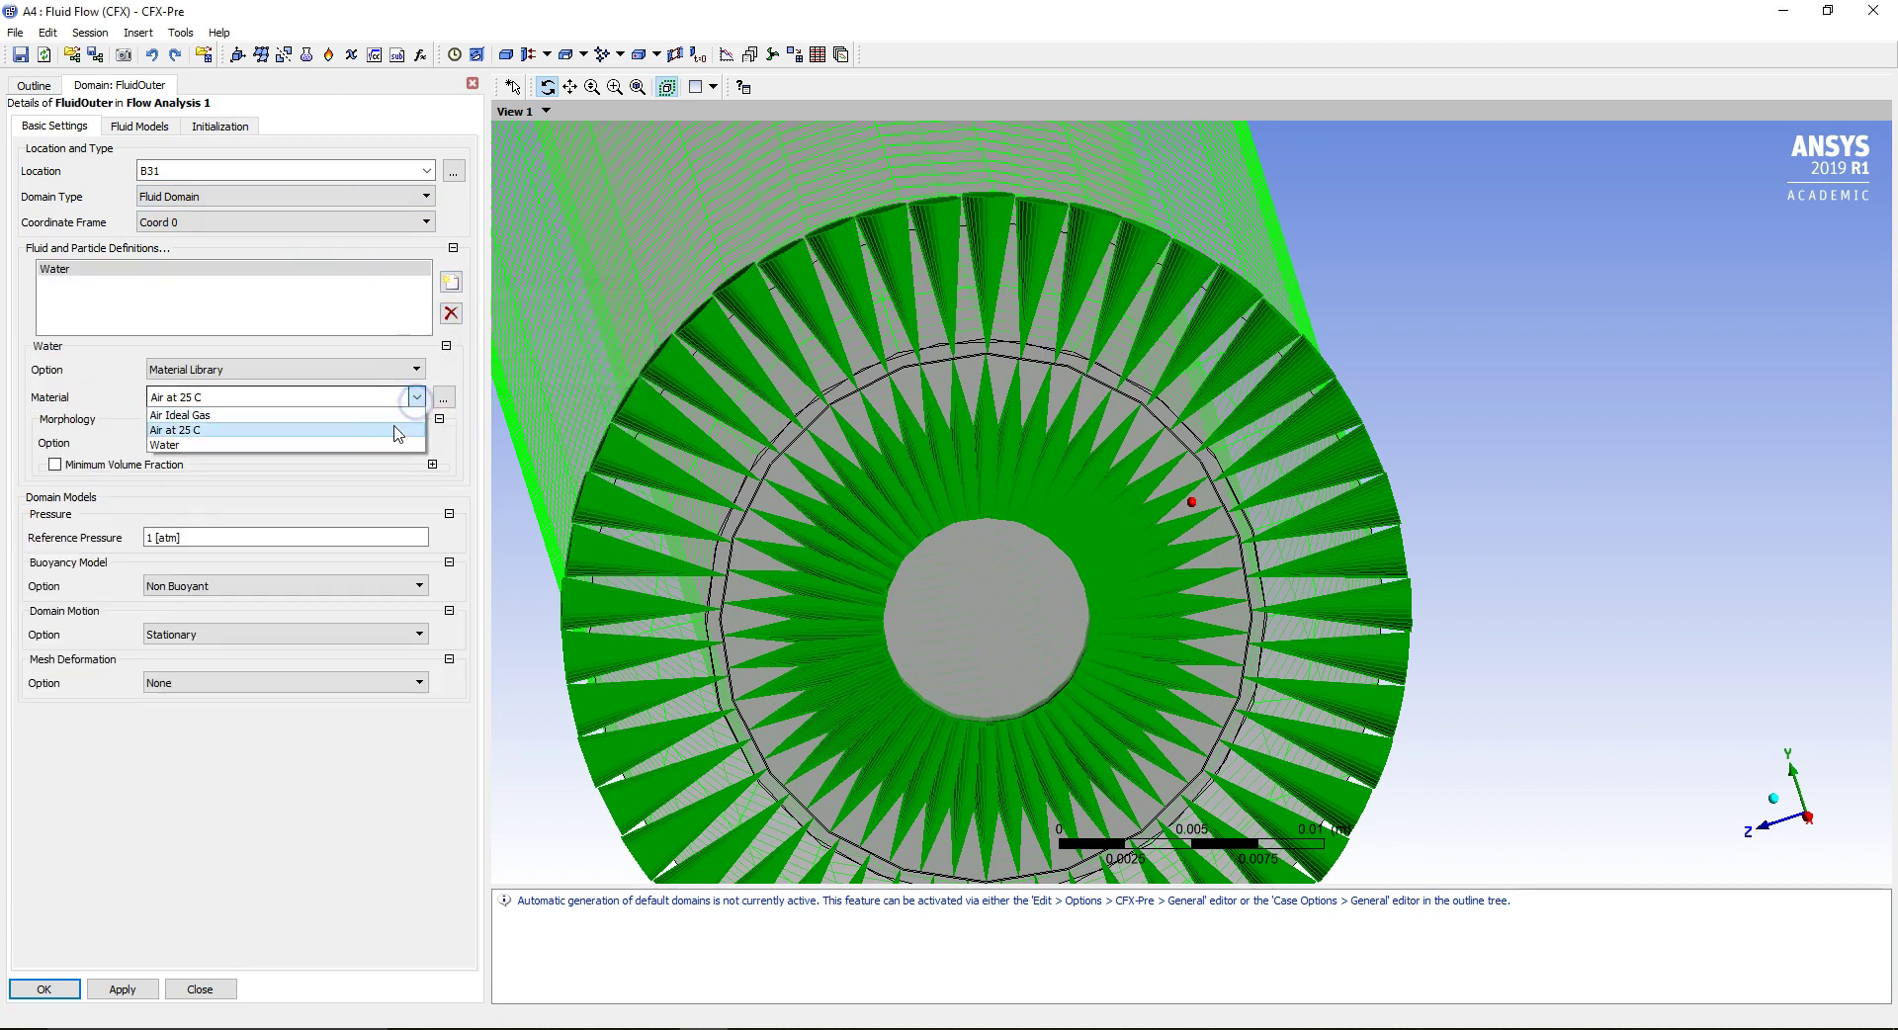
click(394, 443)
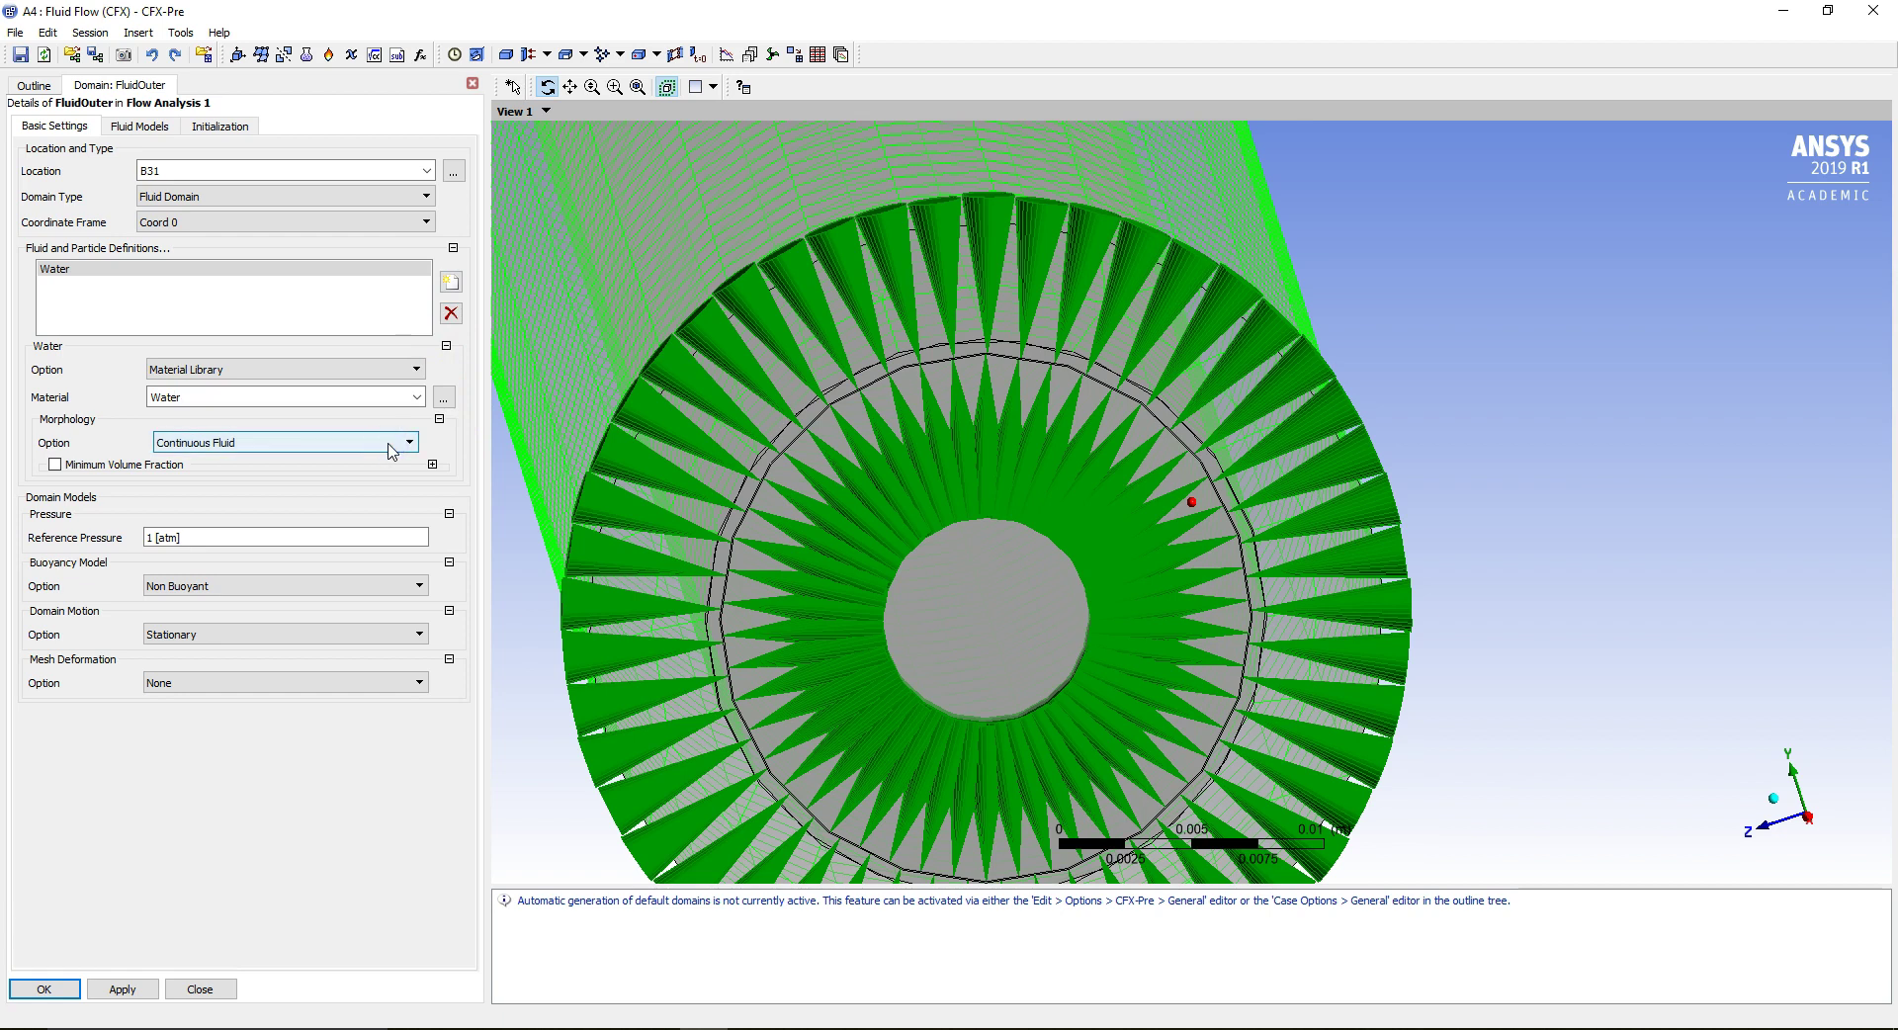
Set FluidOuter's heat transfer to Thermal Energy and its turbulence model to Shear Stress Transport, and accept the domain settings.
click(138, 125)
click(191, 174)
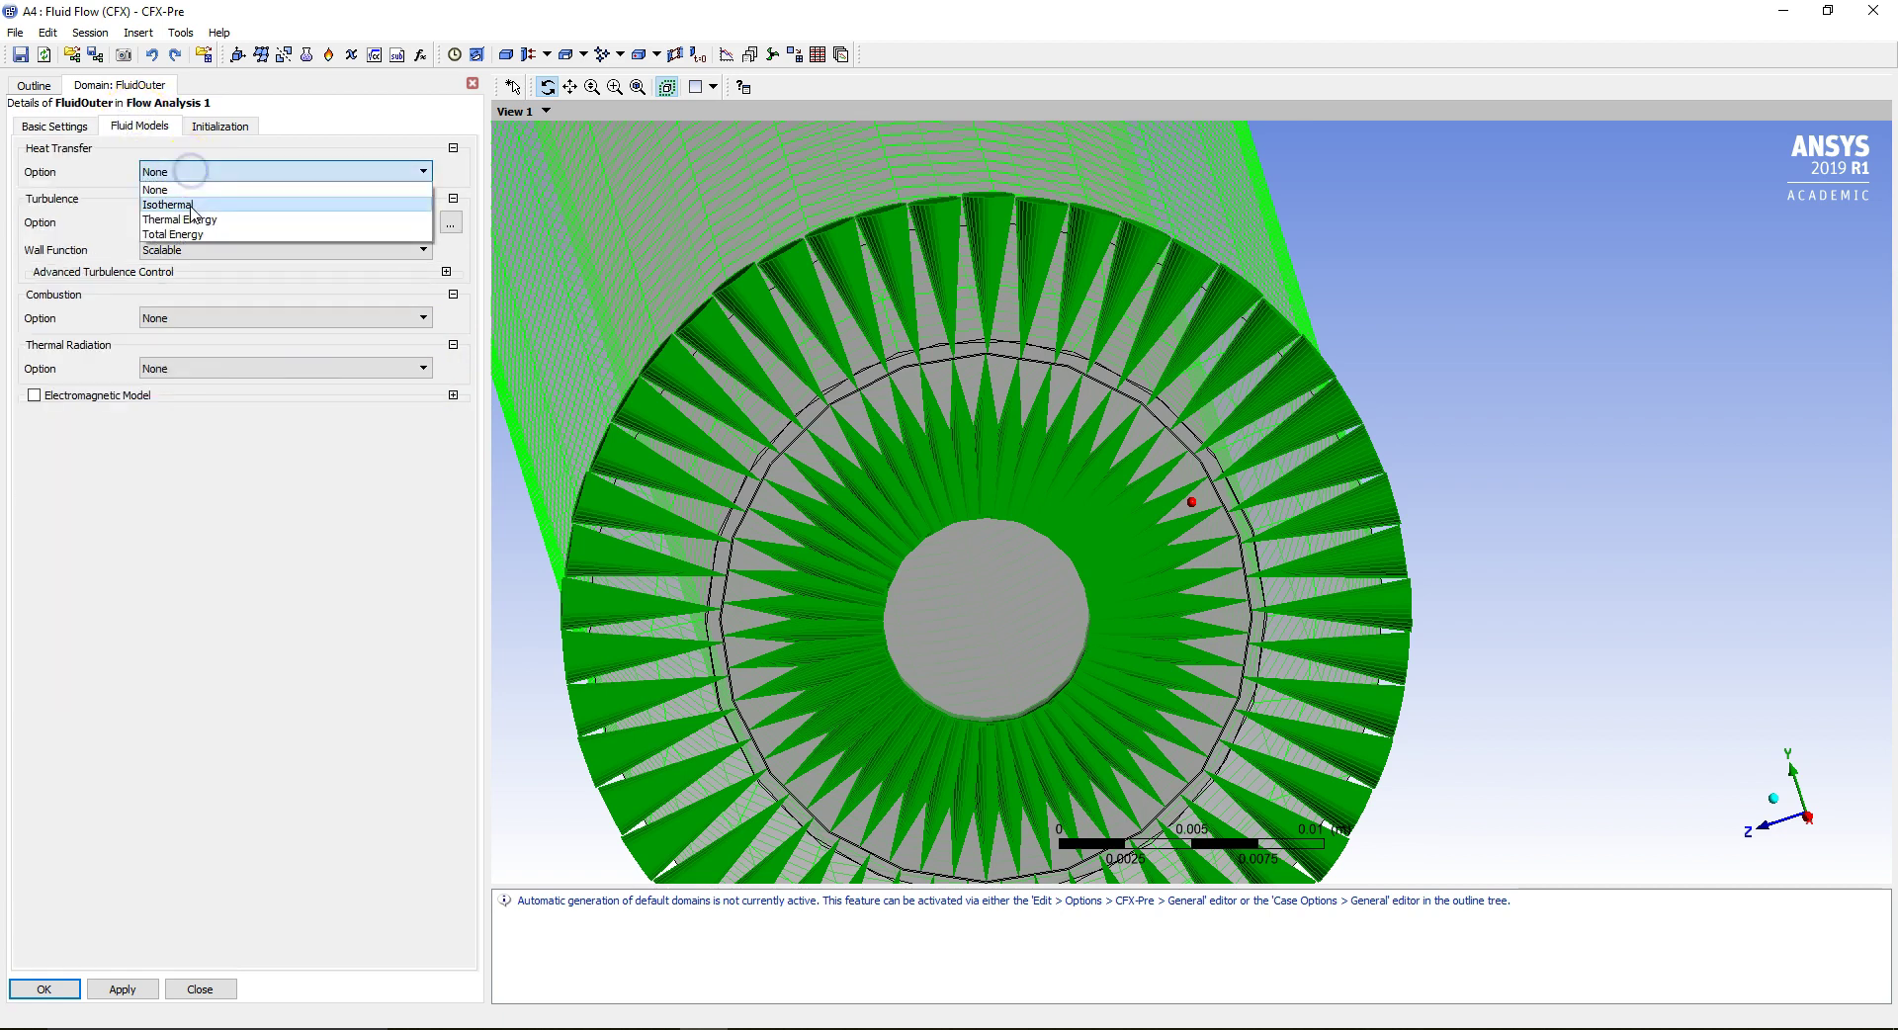
click(191, 215)
click(188, 244)
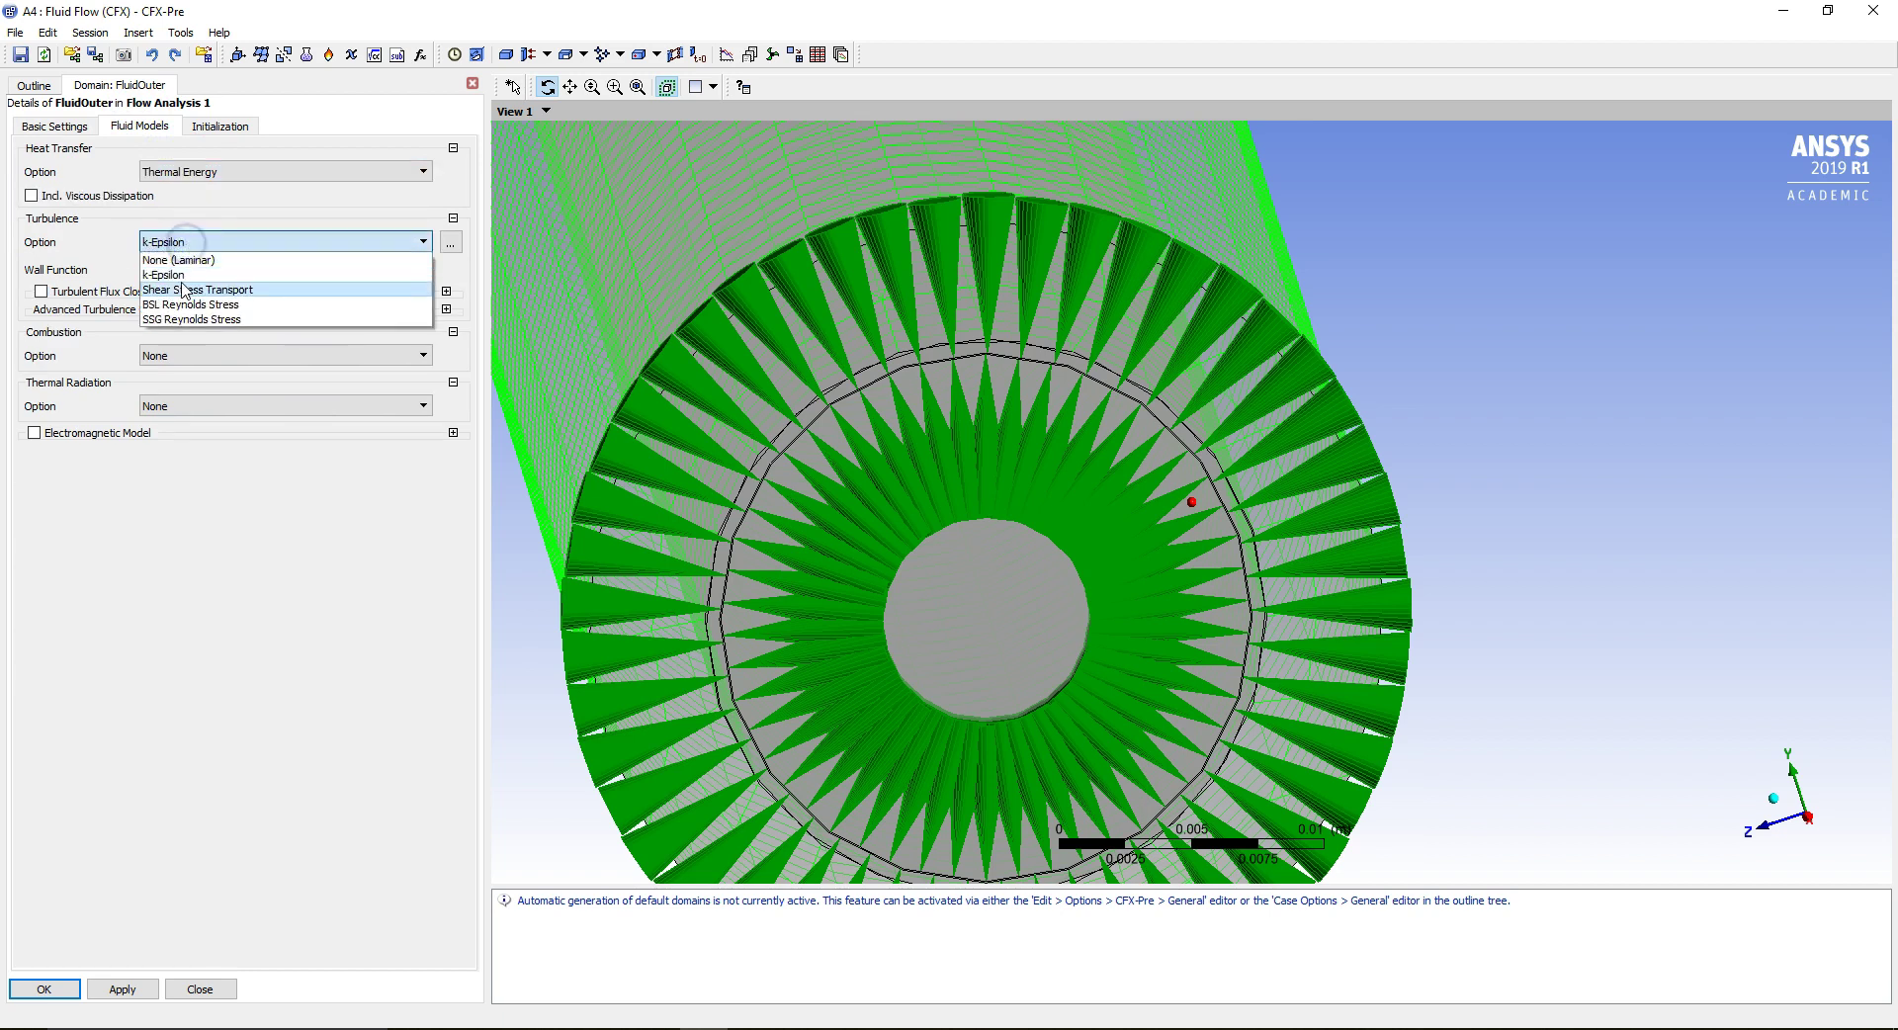
click(182, 287)
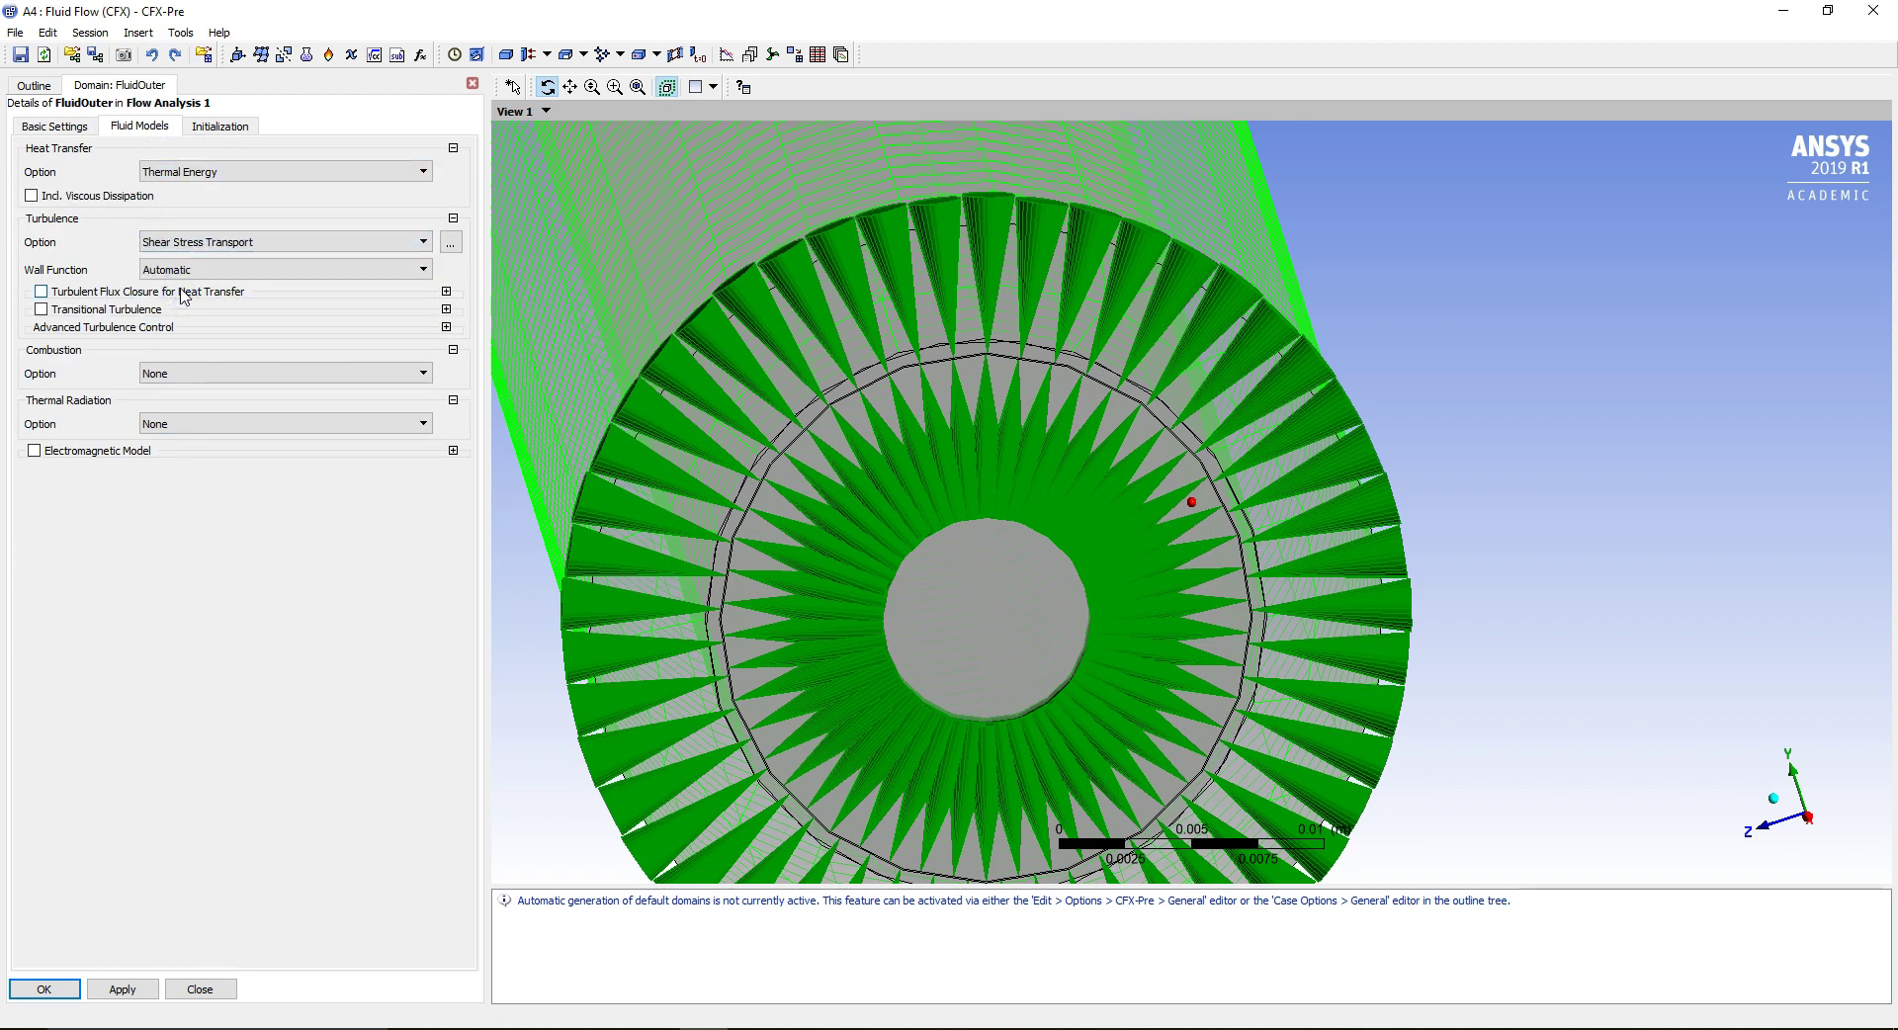
click(76, 985)
click(74, 992)
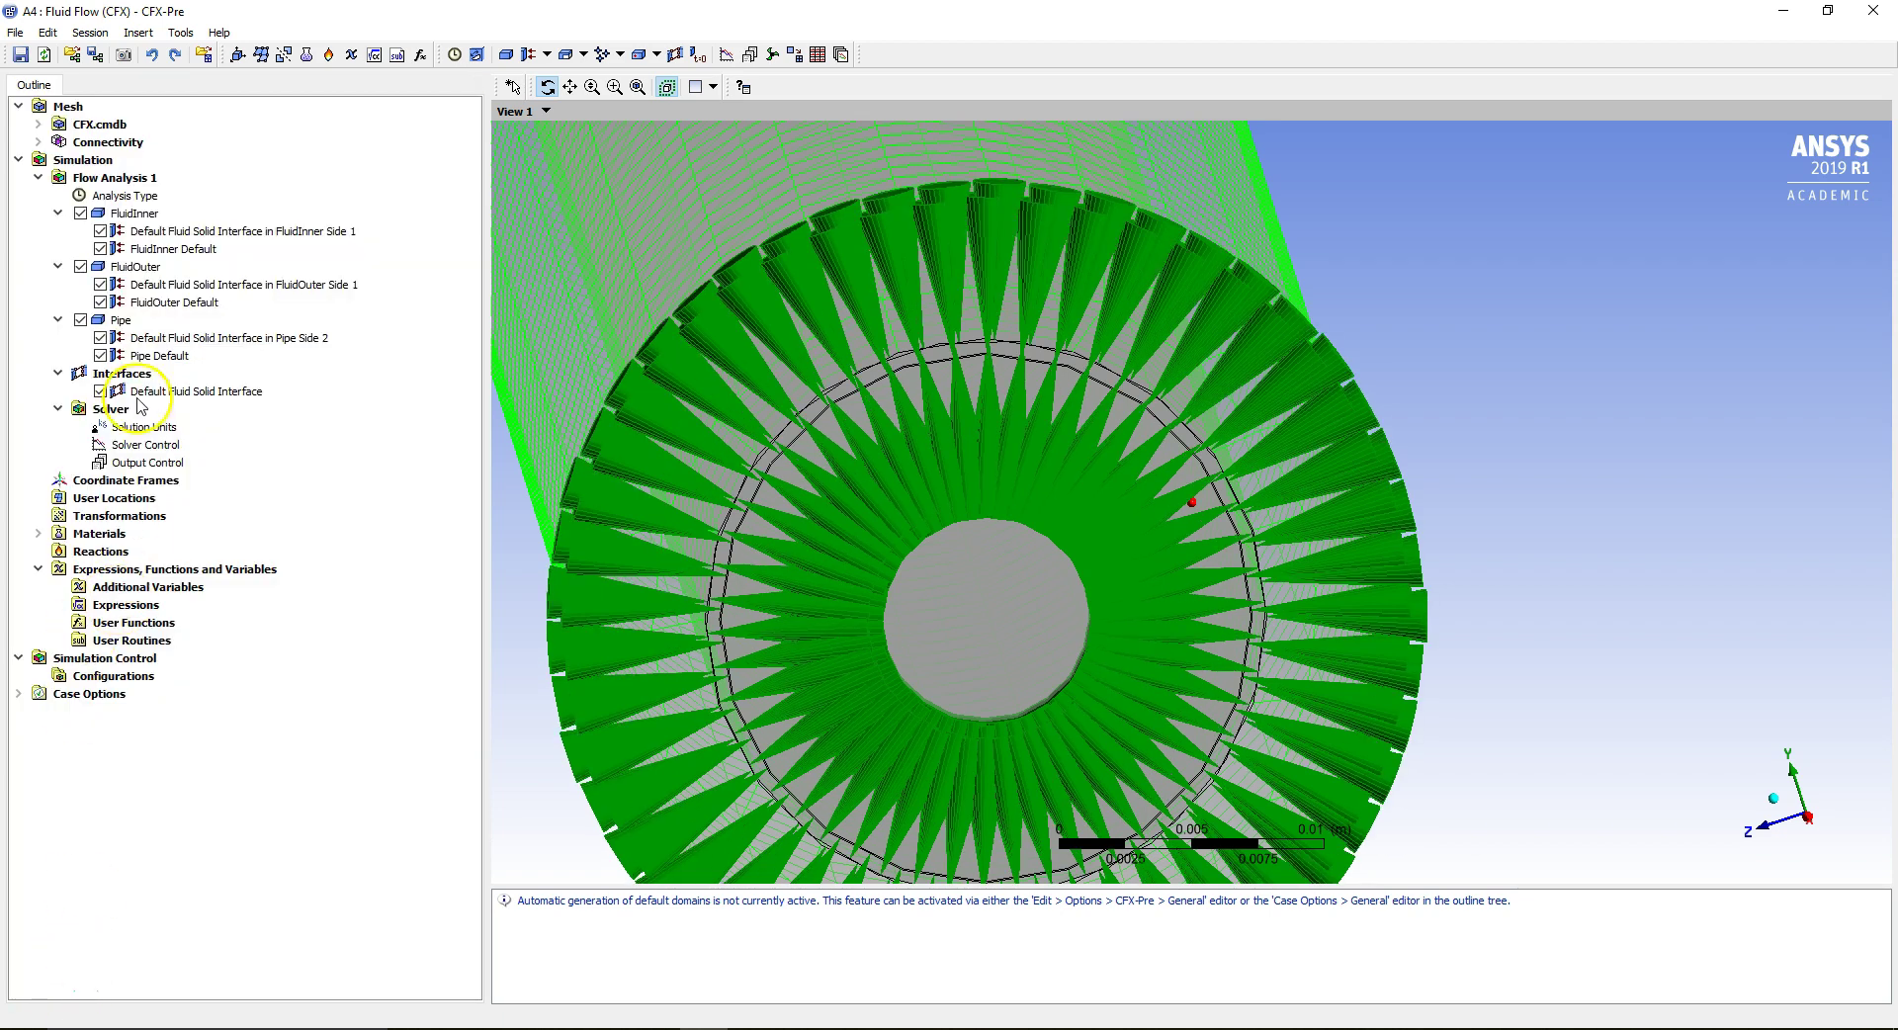
Delete the Default Fluid Solid Interface from the flow analysis.
click(188, 392)
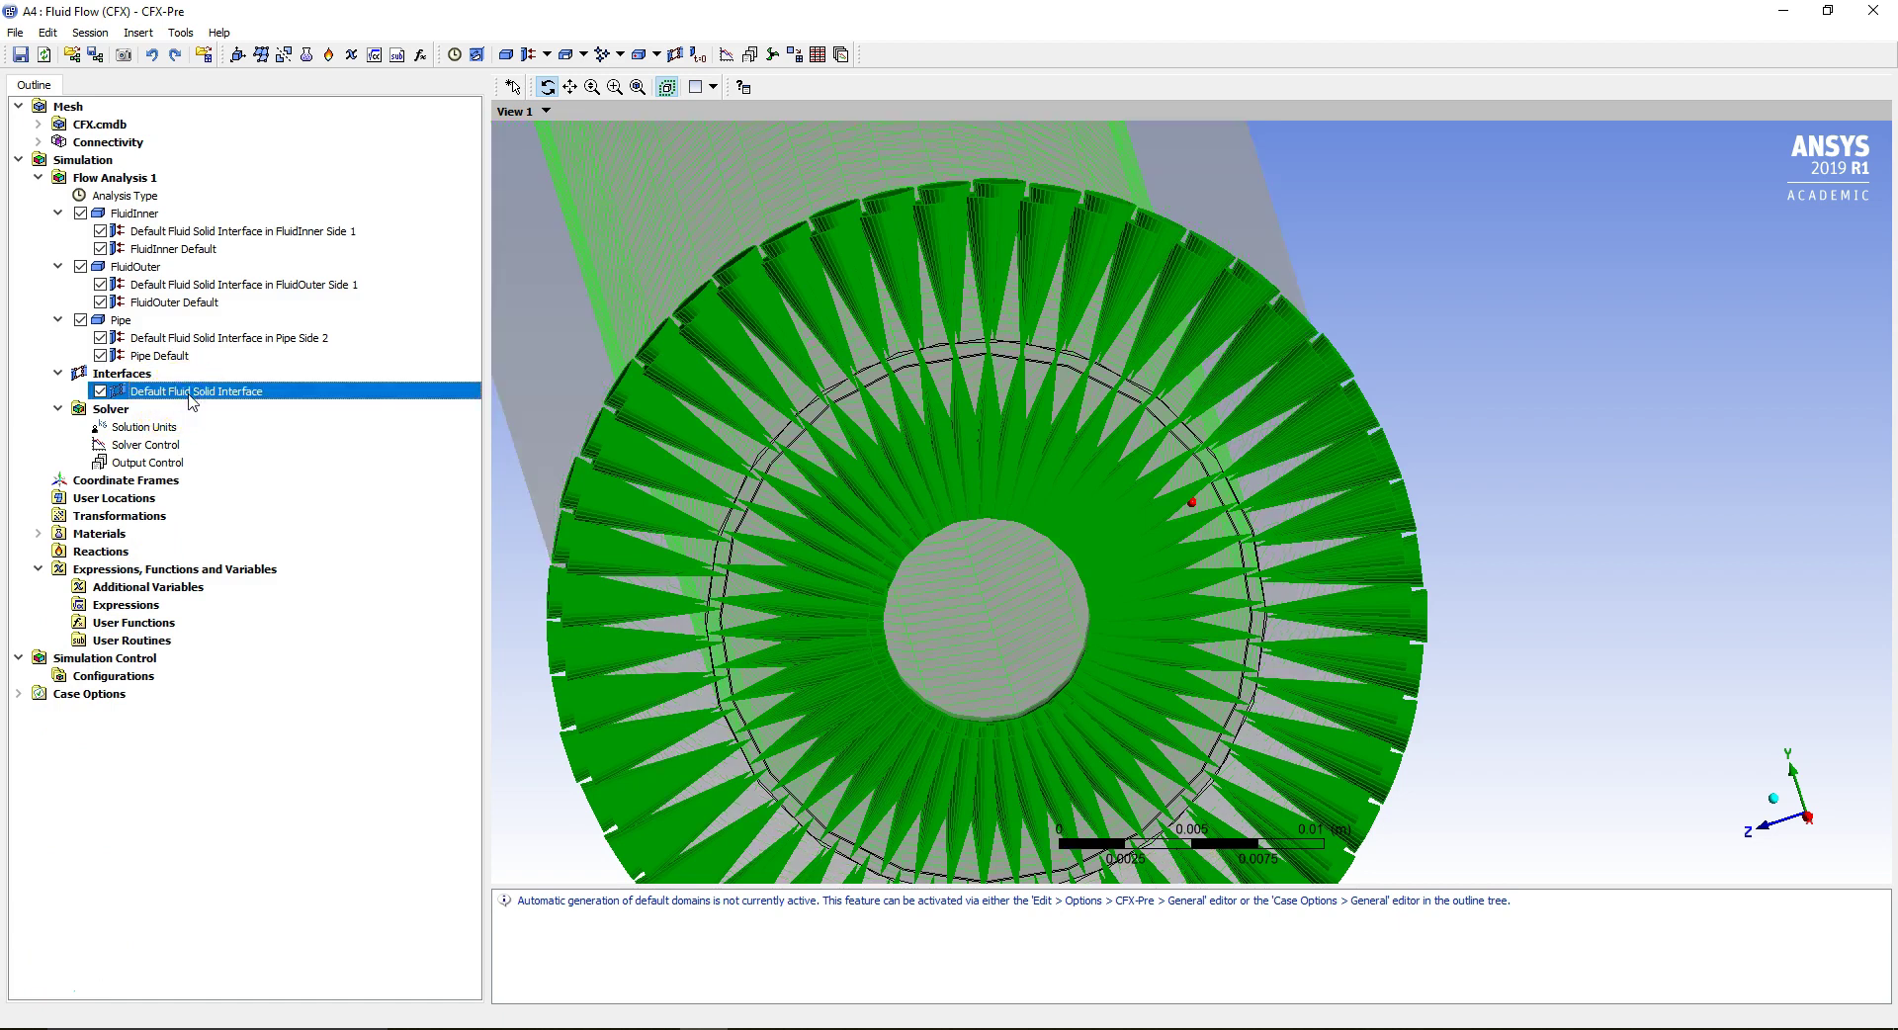
right_click(191, 399)
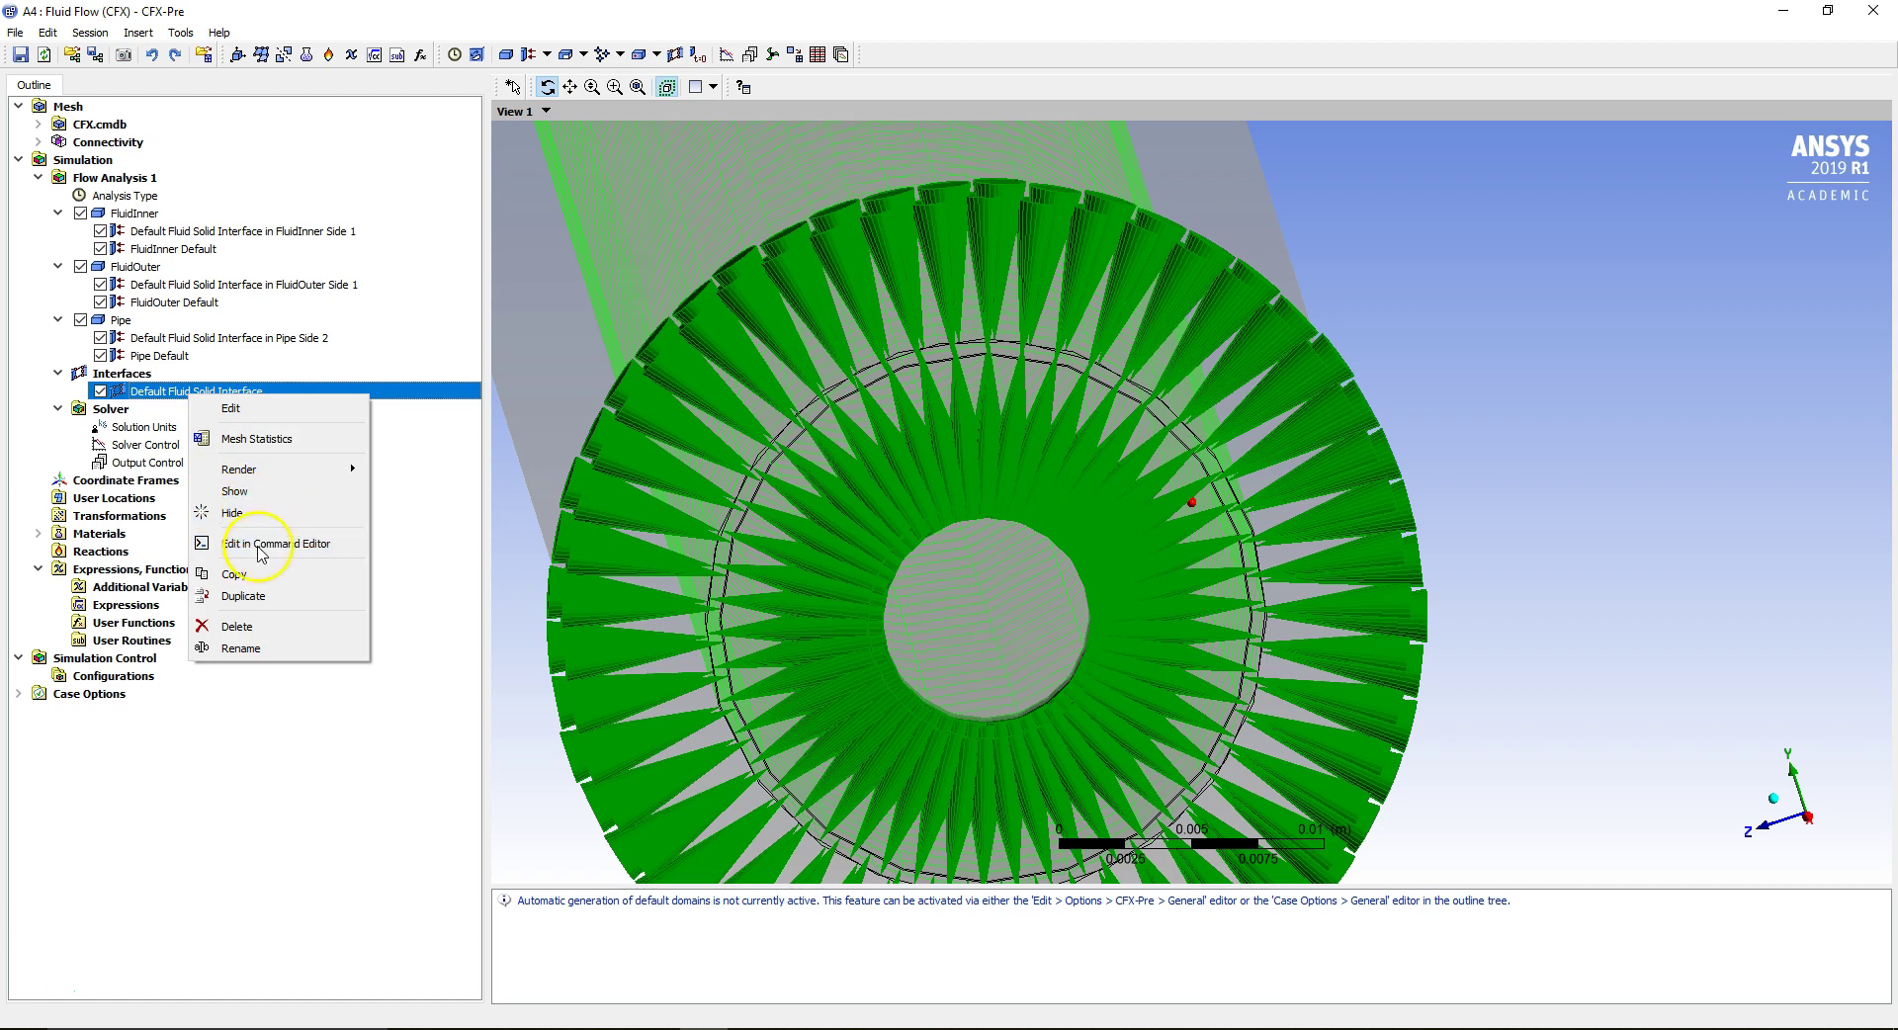
click(264, 623)
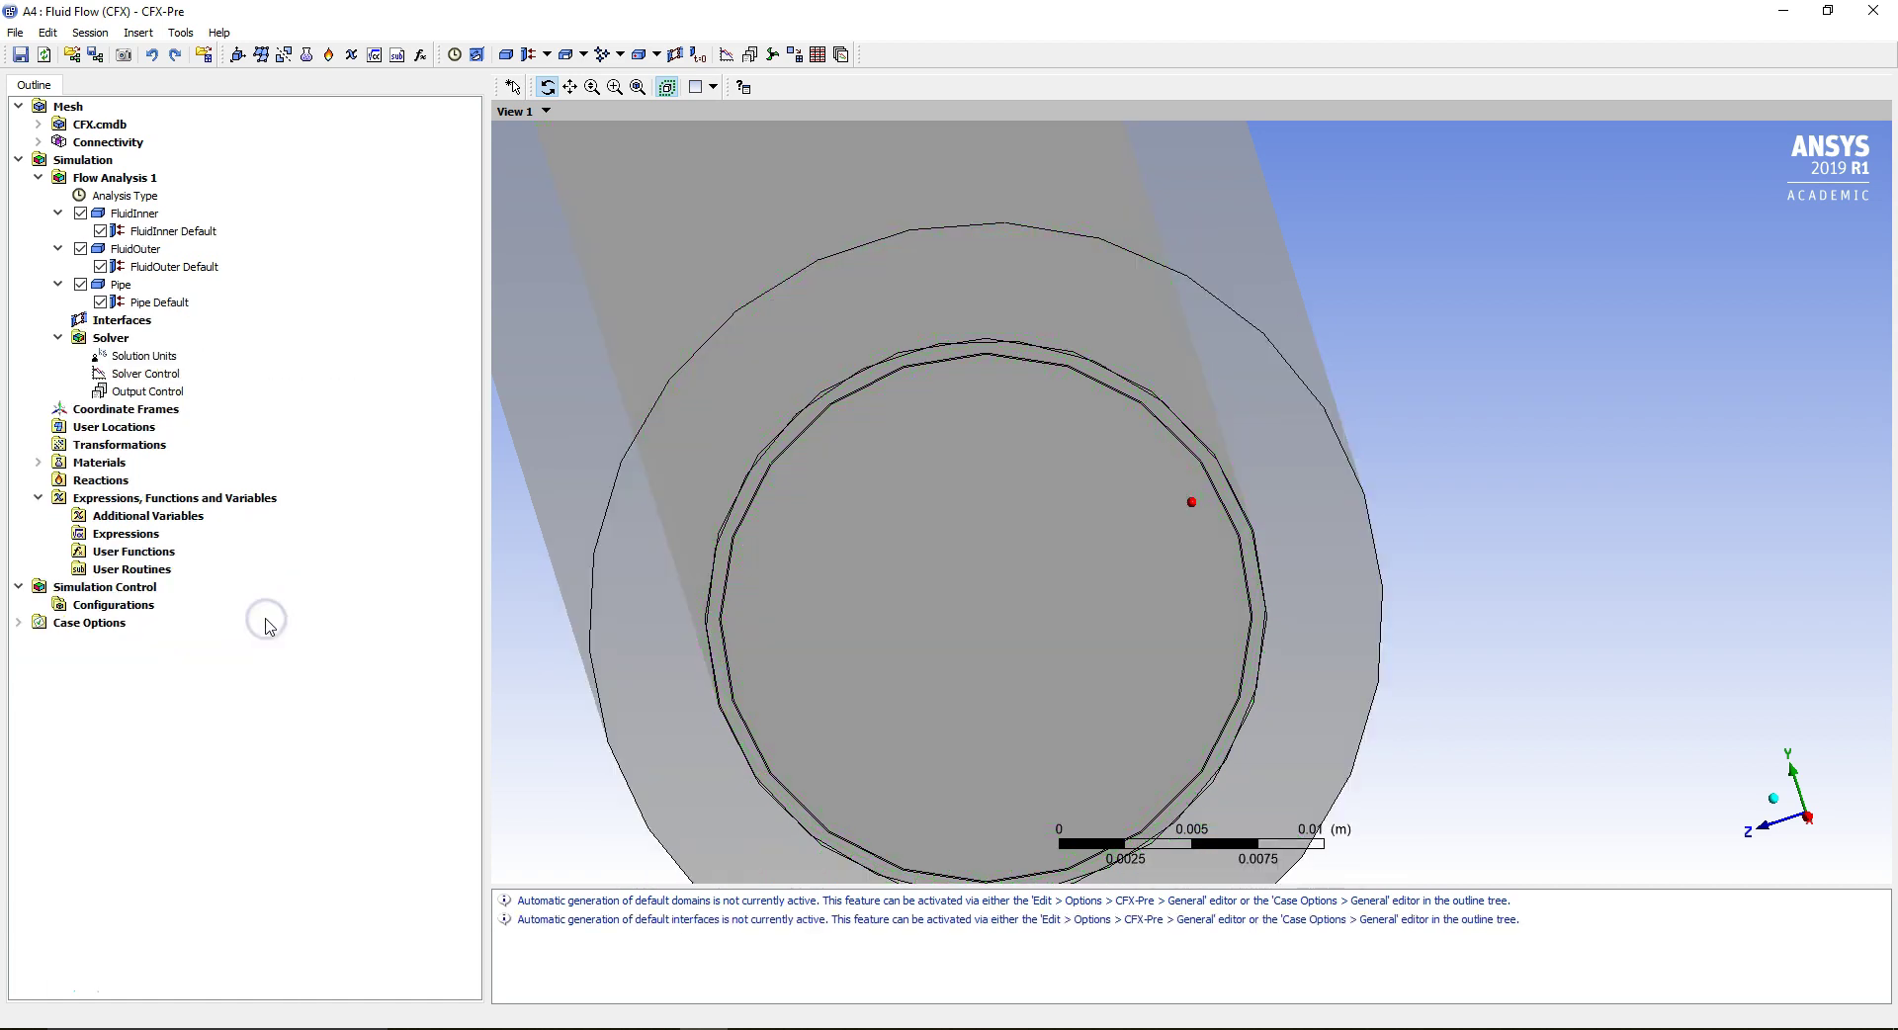
Insert a domain interface named FluidInToPipe and set its interface type to Fluid Solid.
right_click(134, 323)
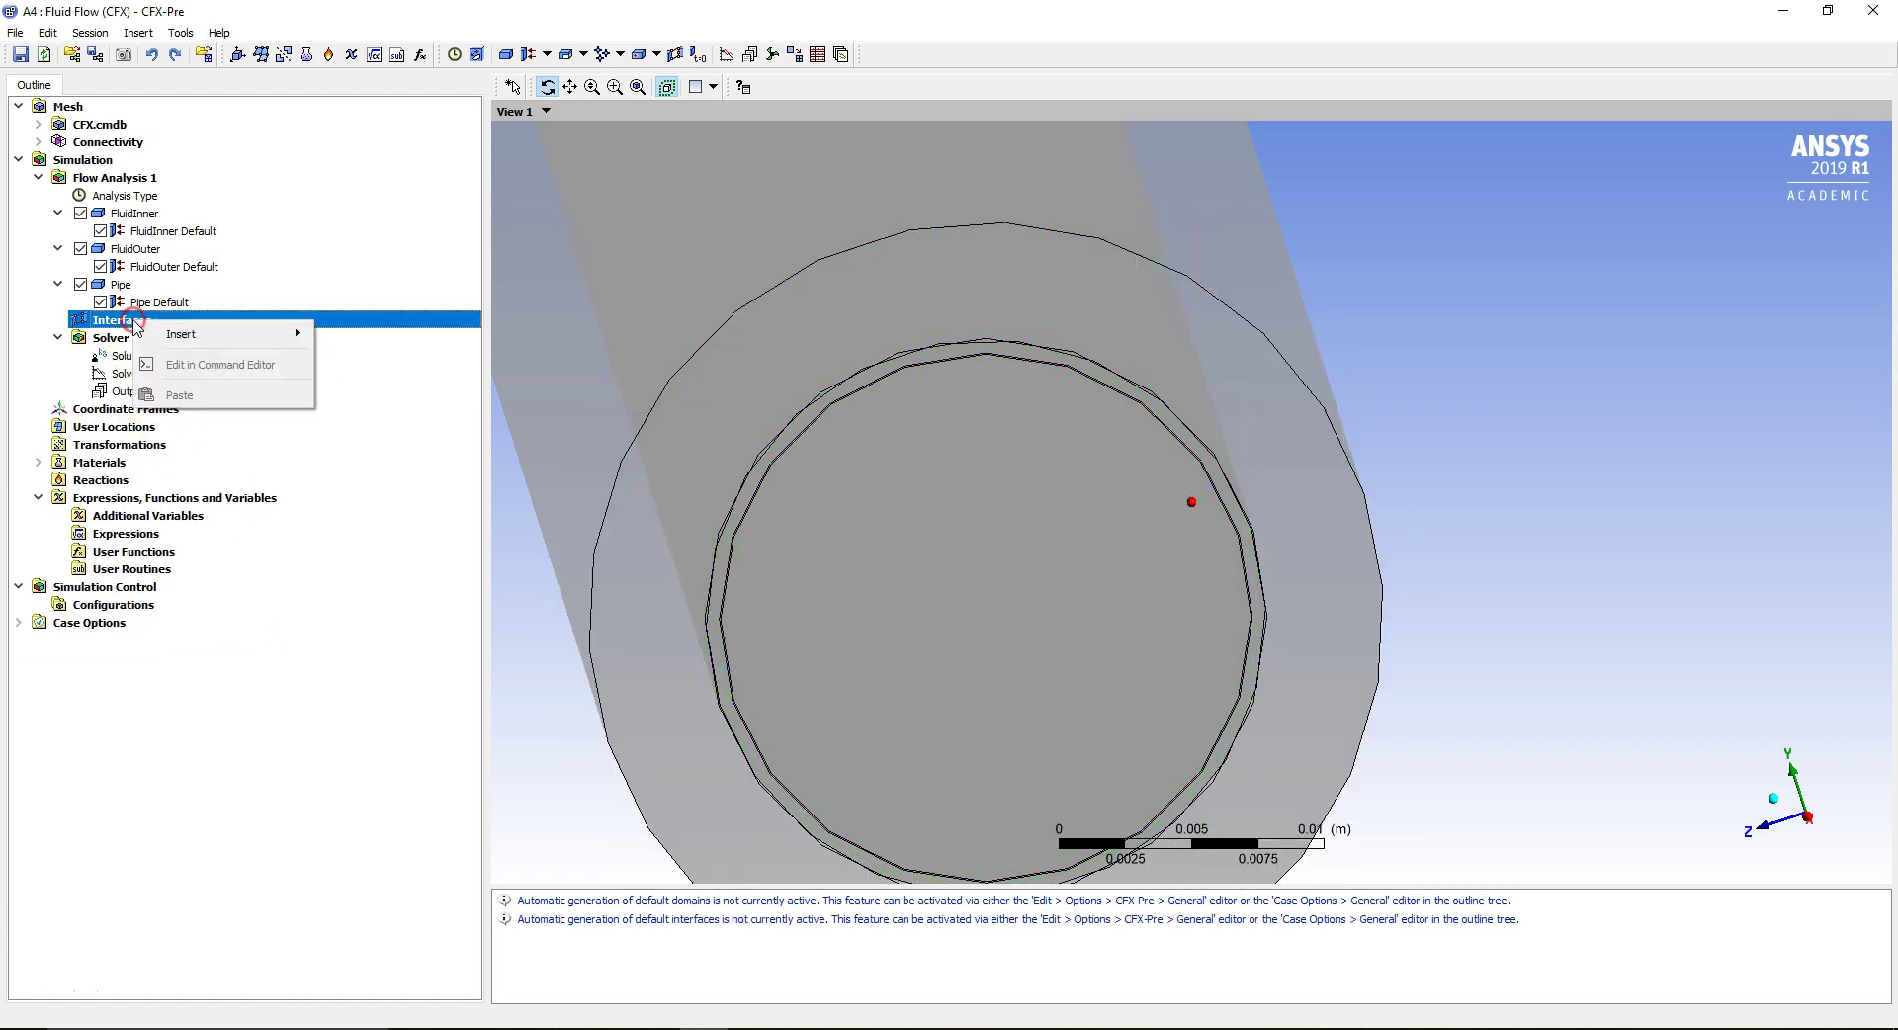
click(237, 333)
click(319, 340)
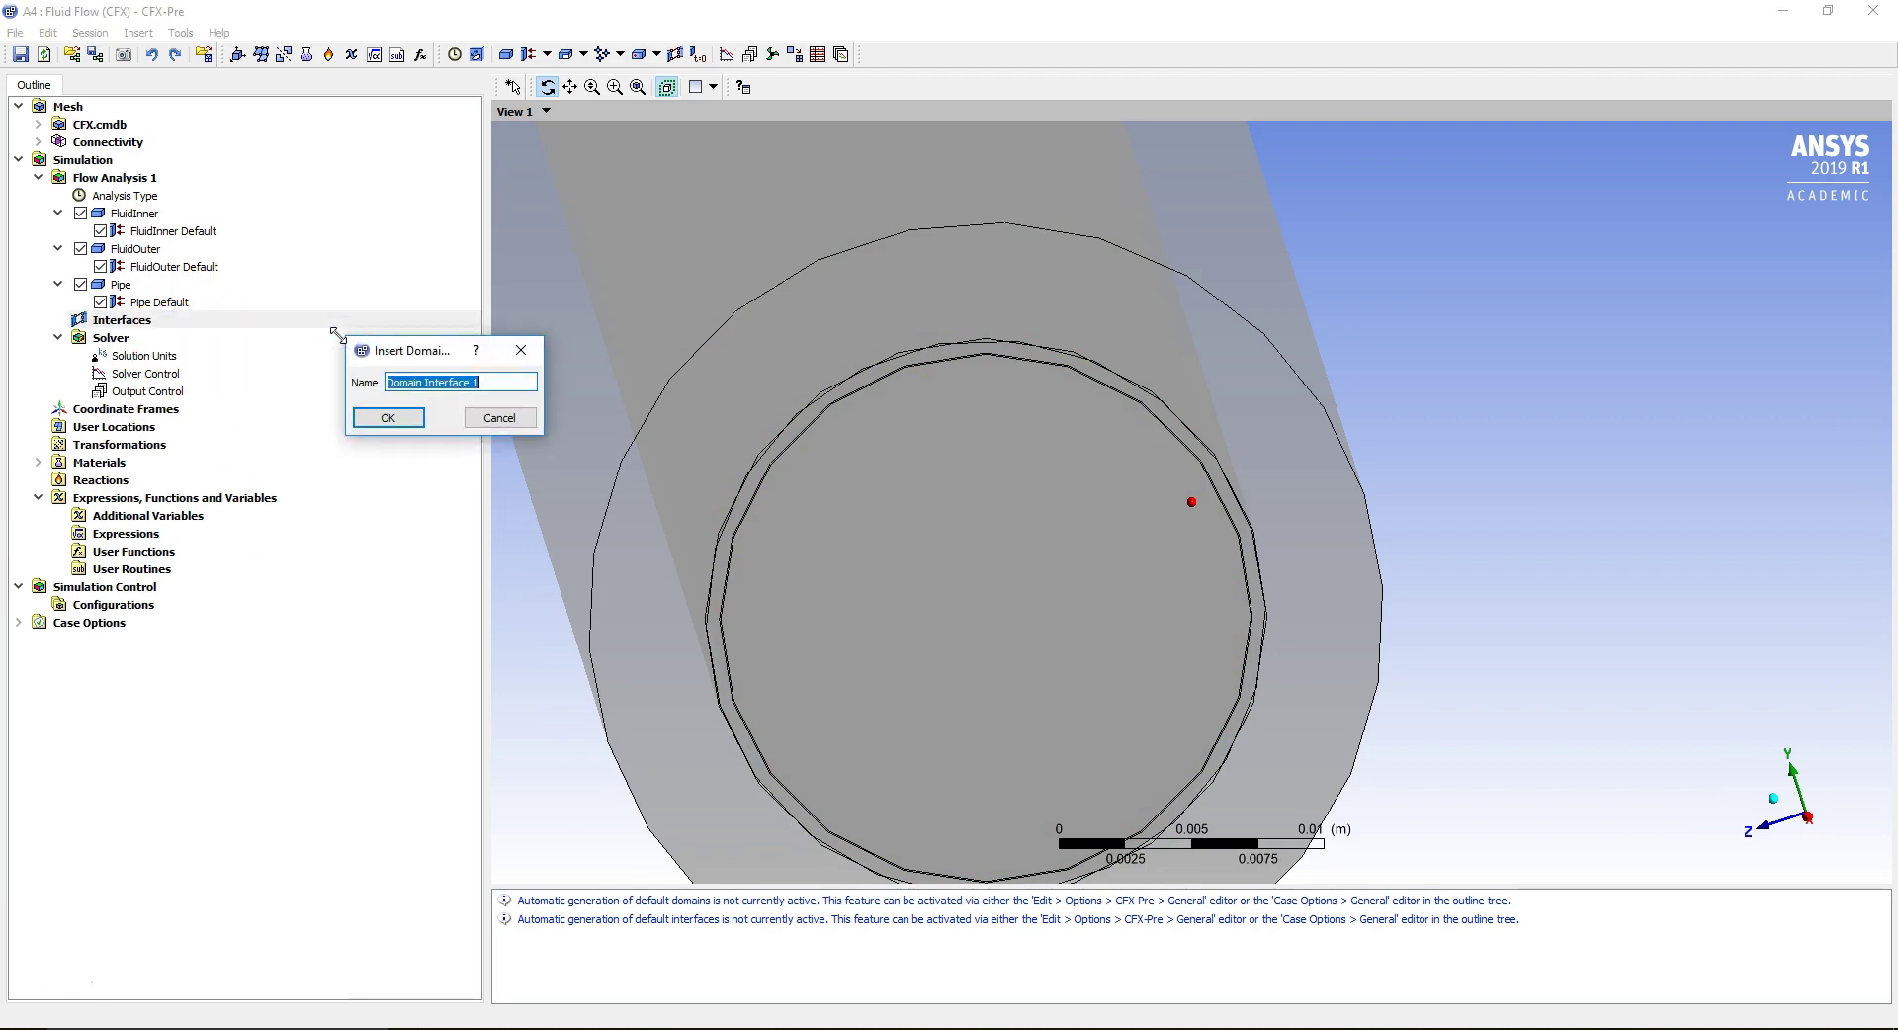
text(F)
key(Return)
click(166, 155)
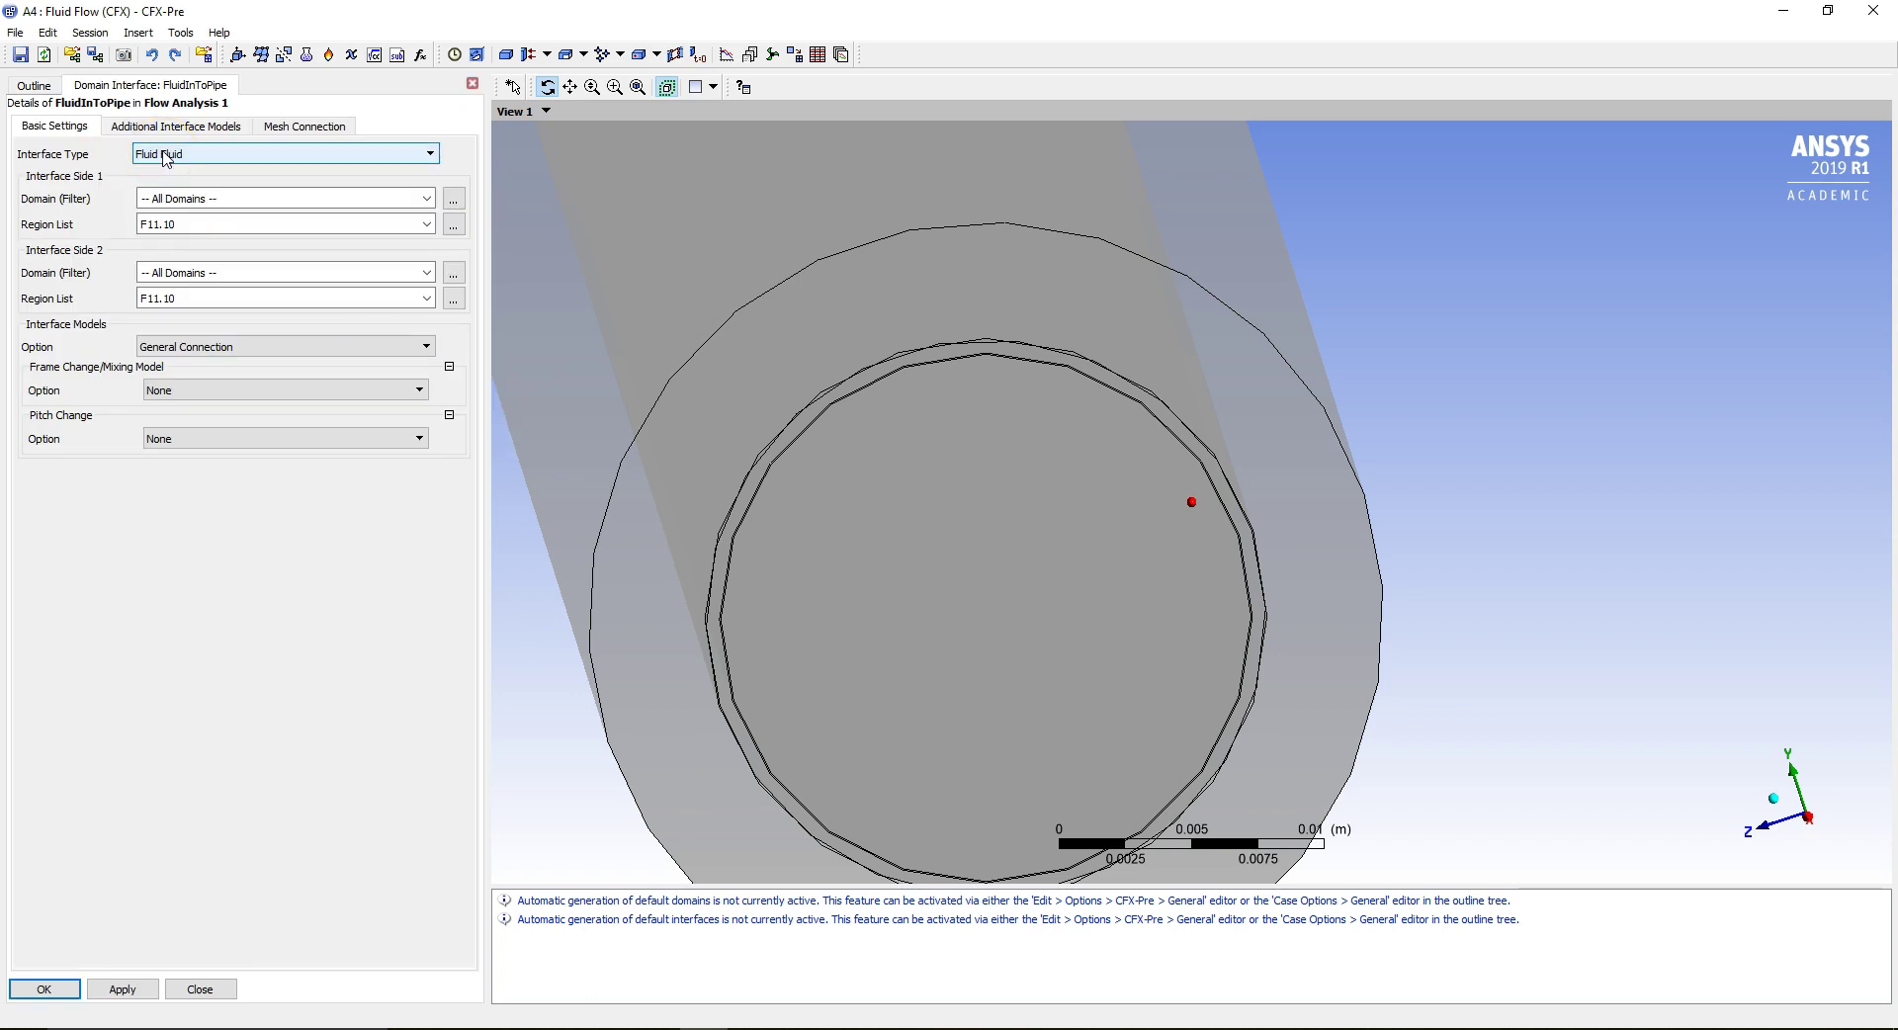
click(166, 155)
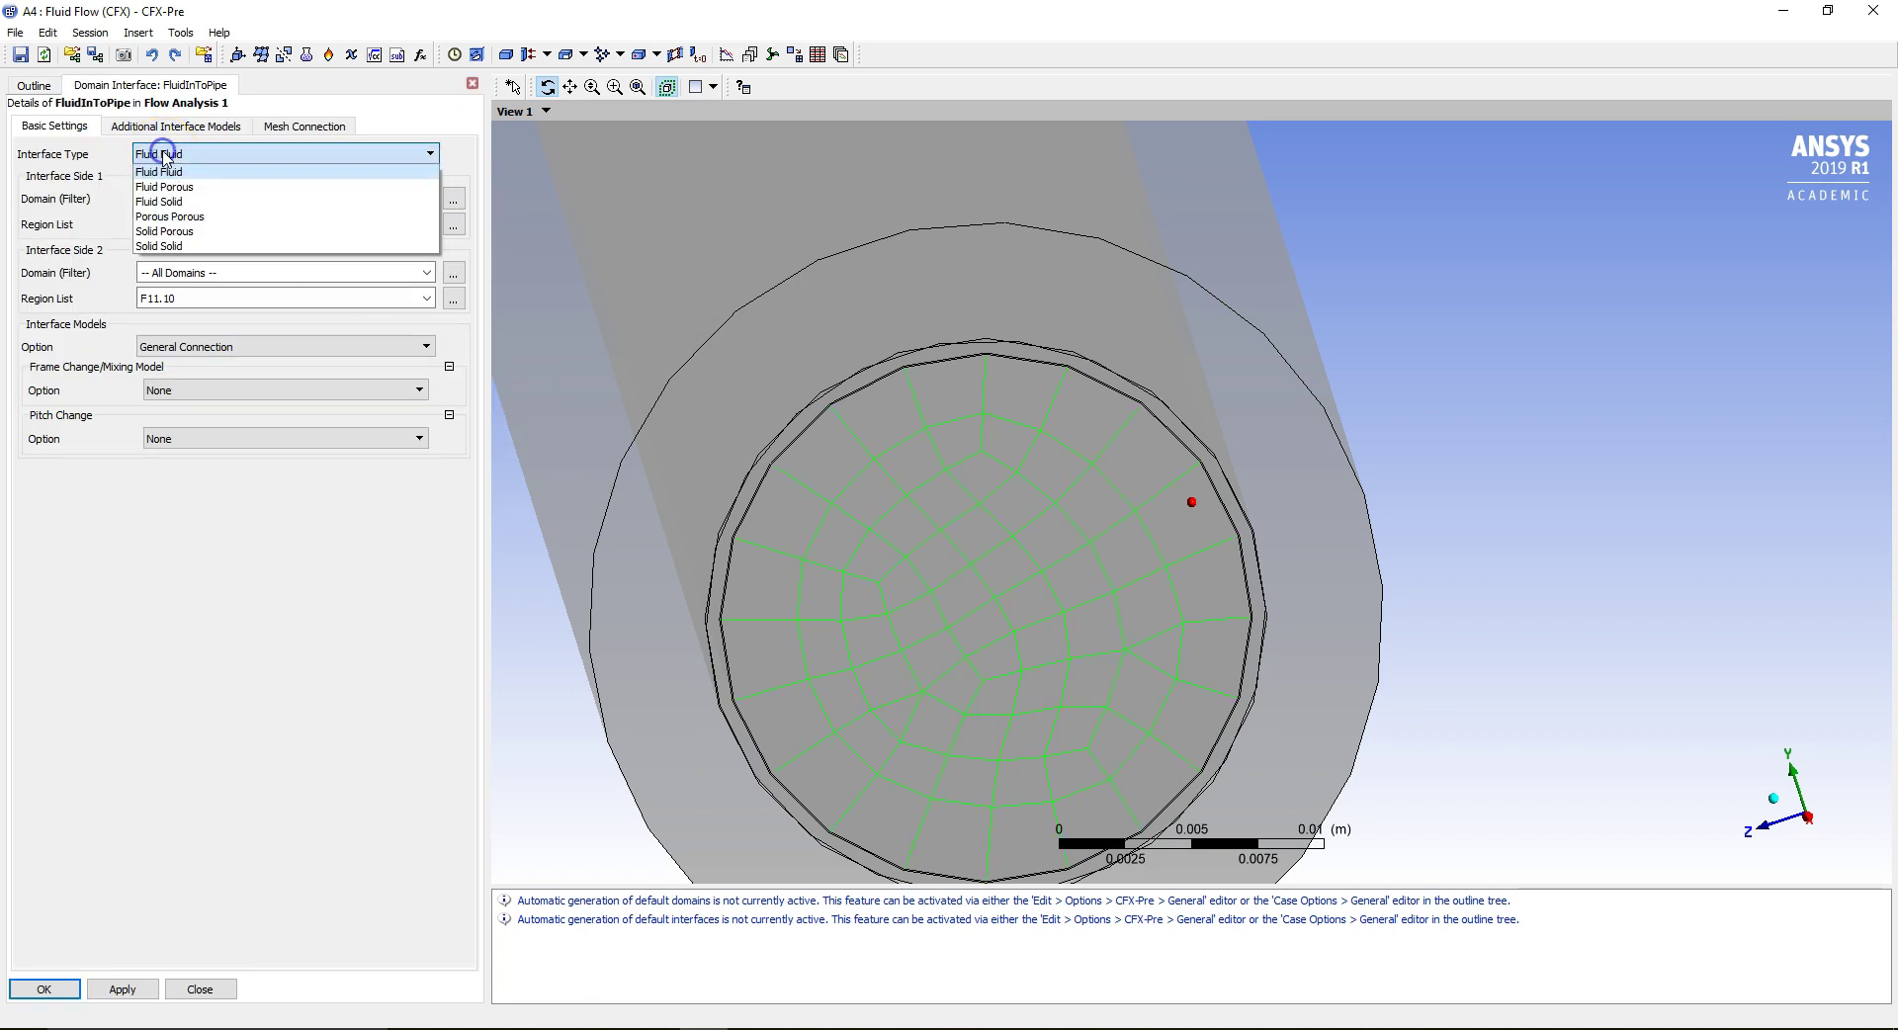
click(192, 204)
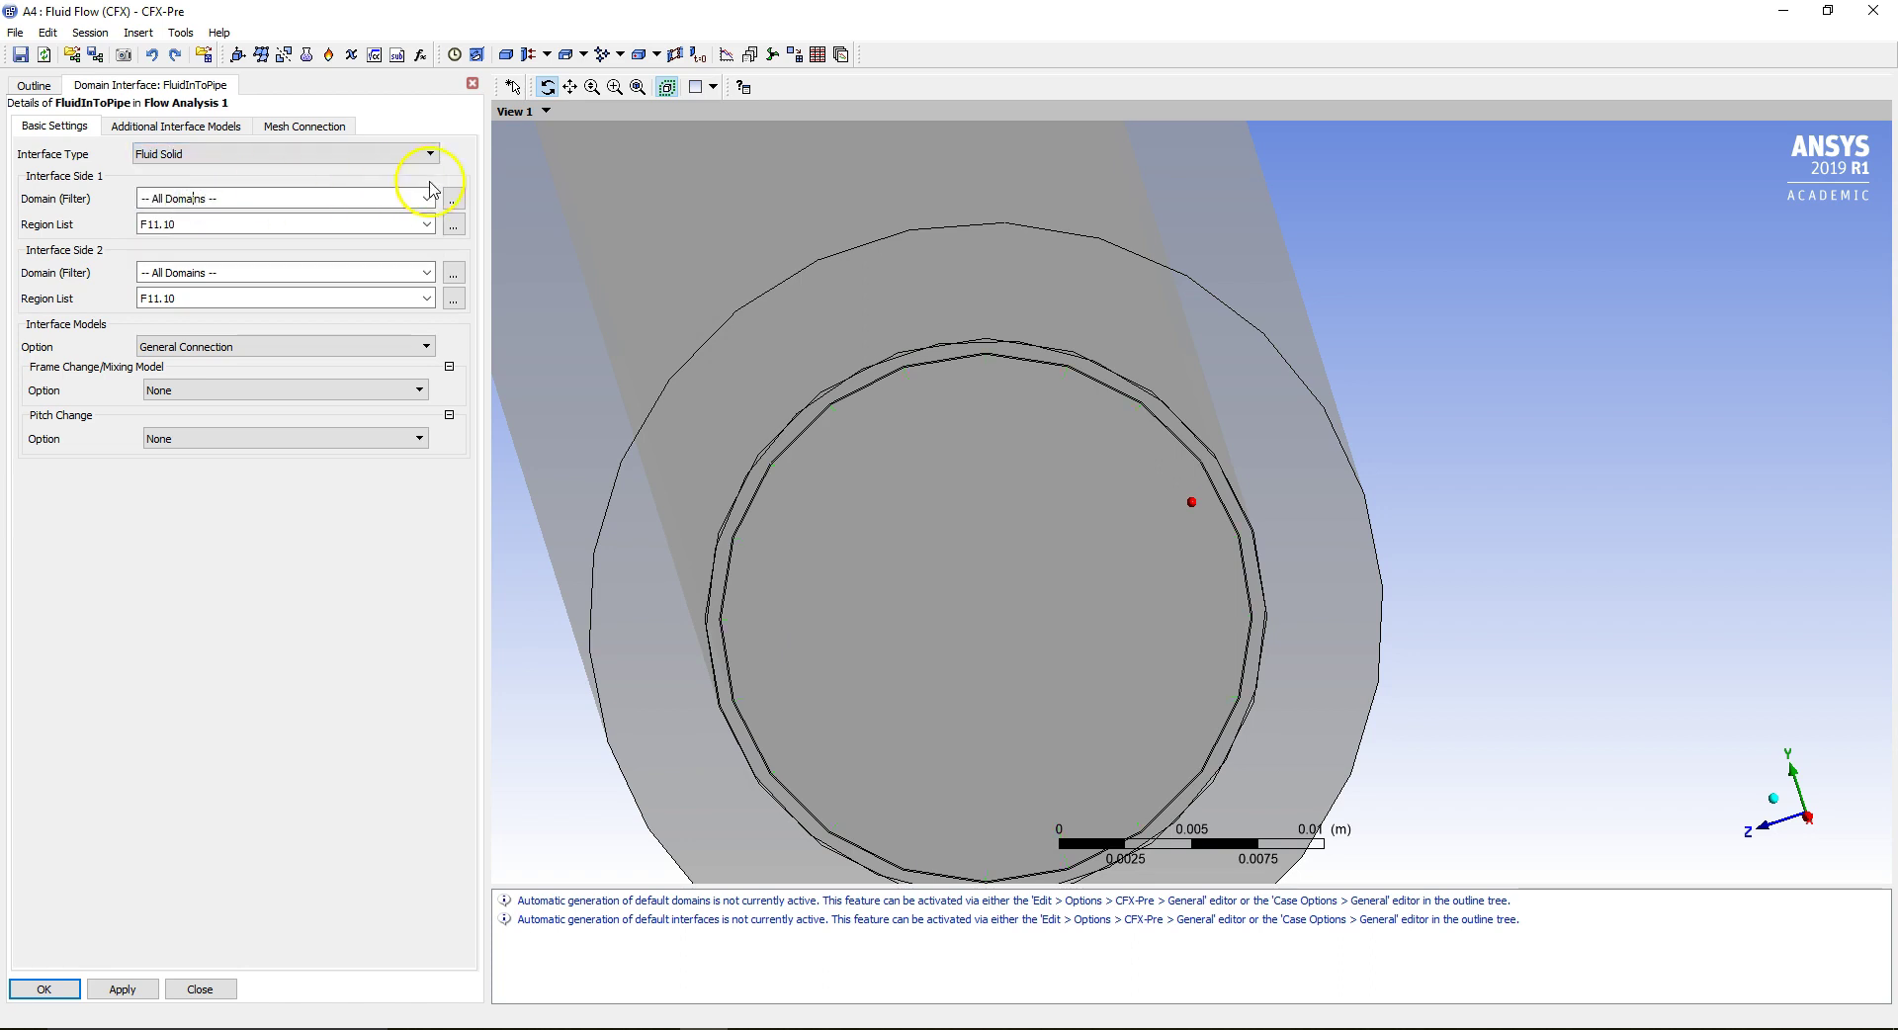
Set the domain filter of FluidInToPipe's interface side 1 to FluidInner.
click(454, 202)
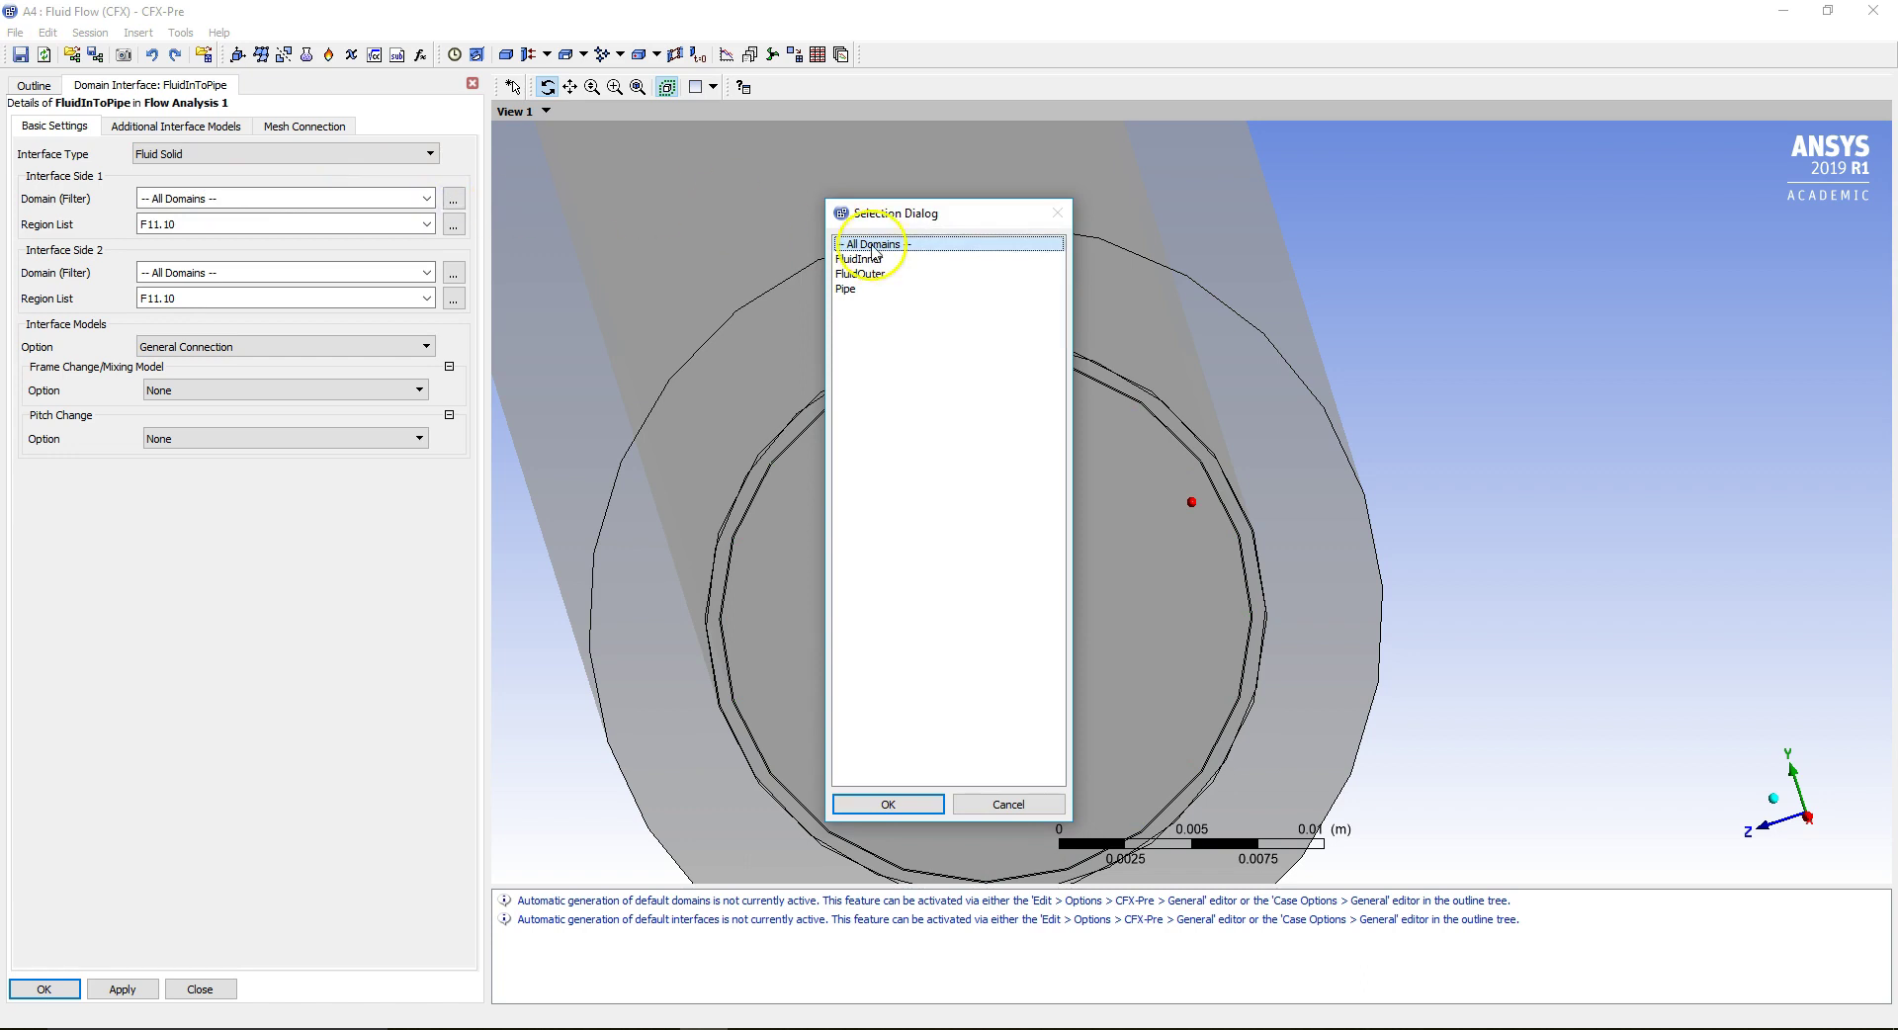
click(870, 260)
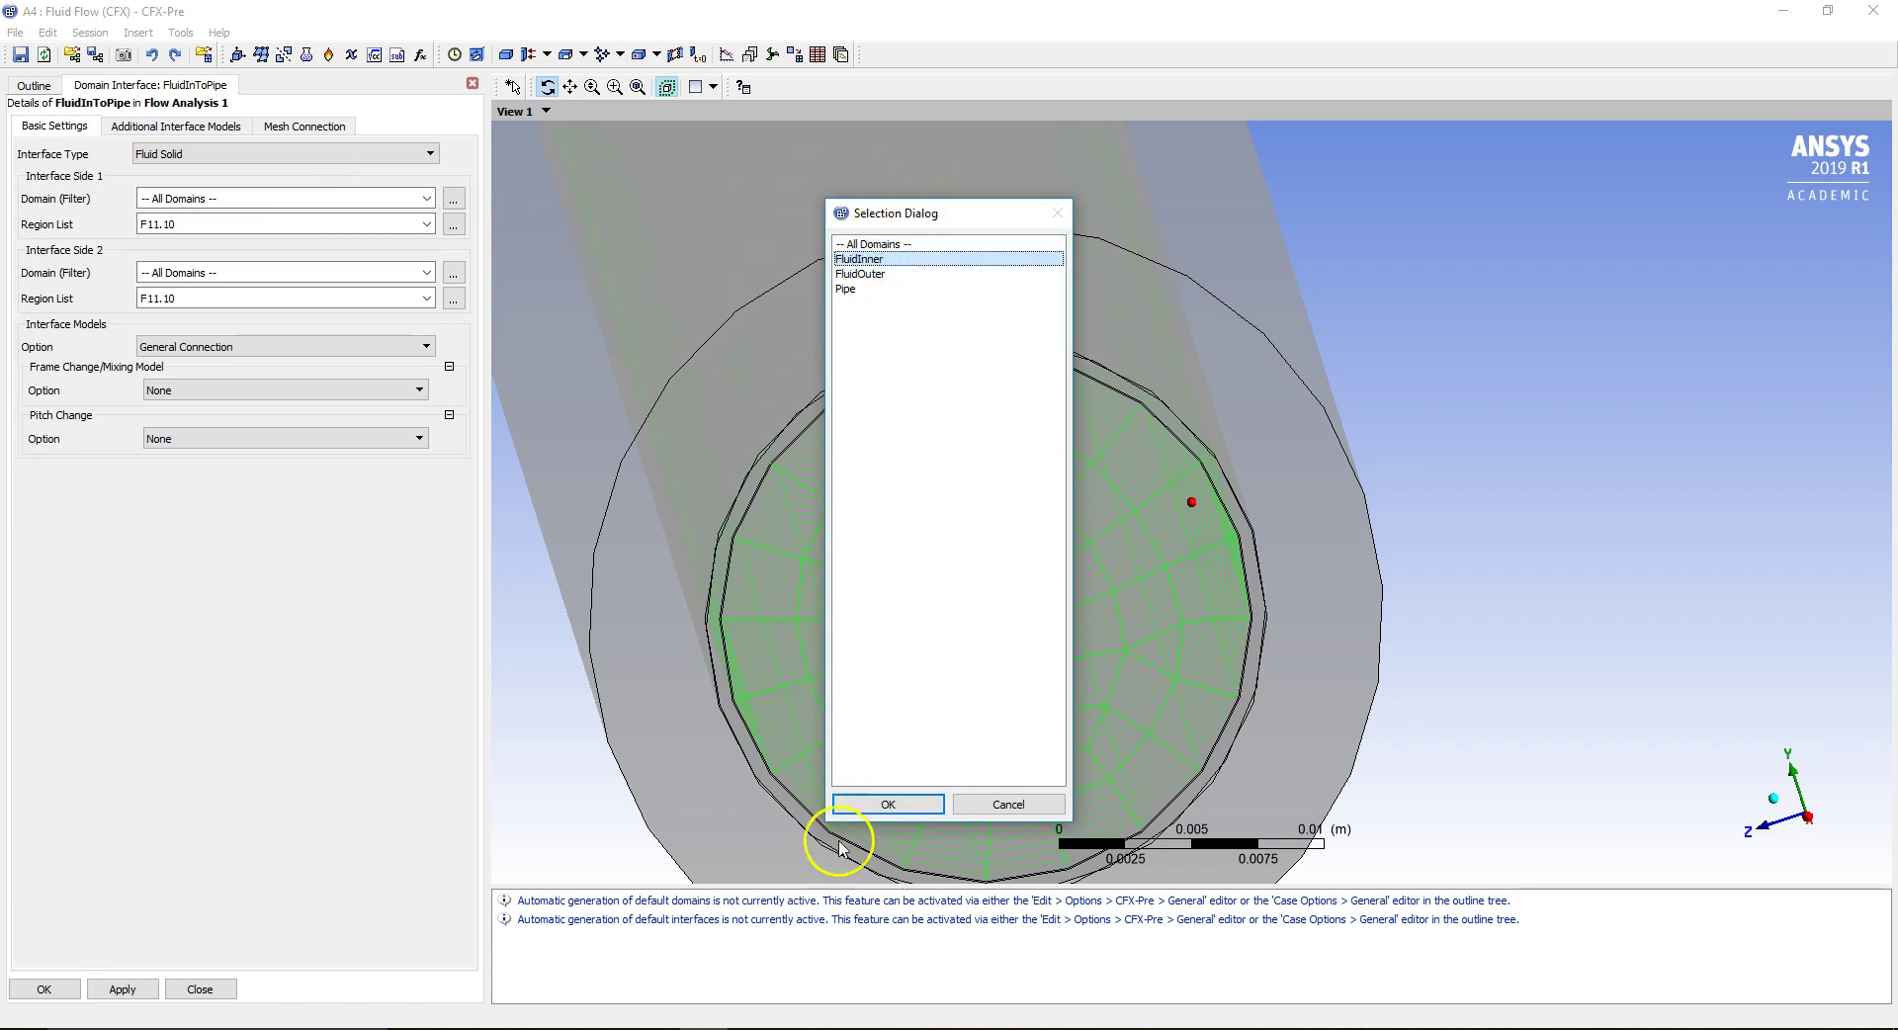
click(886, 804)
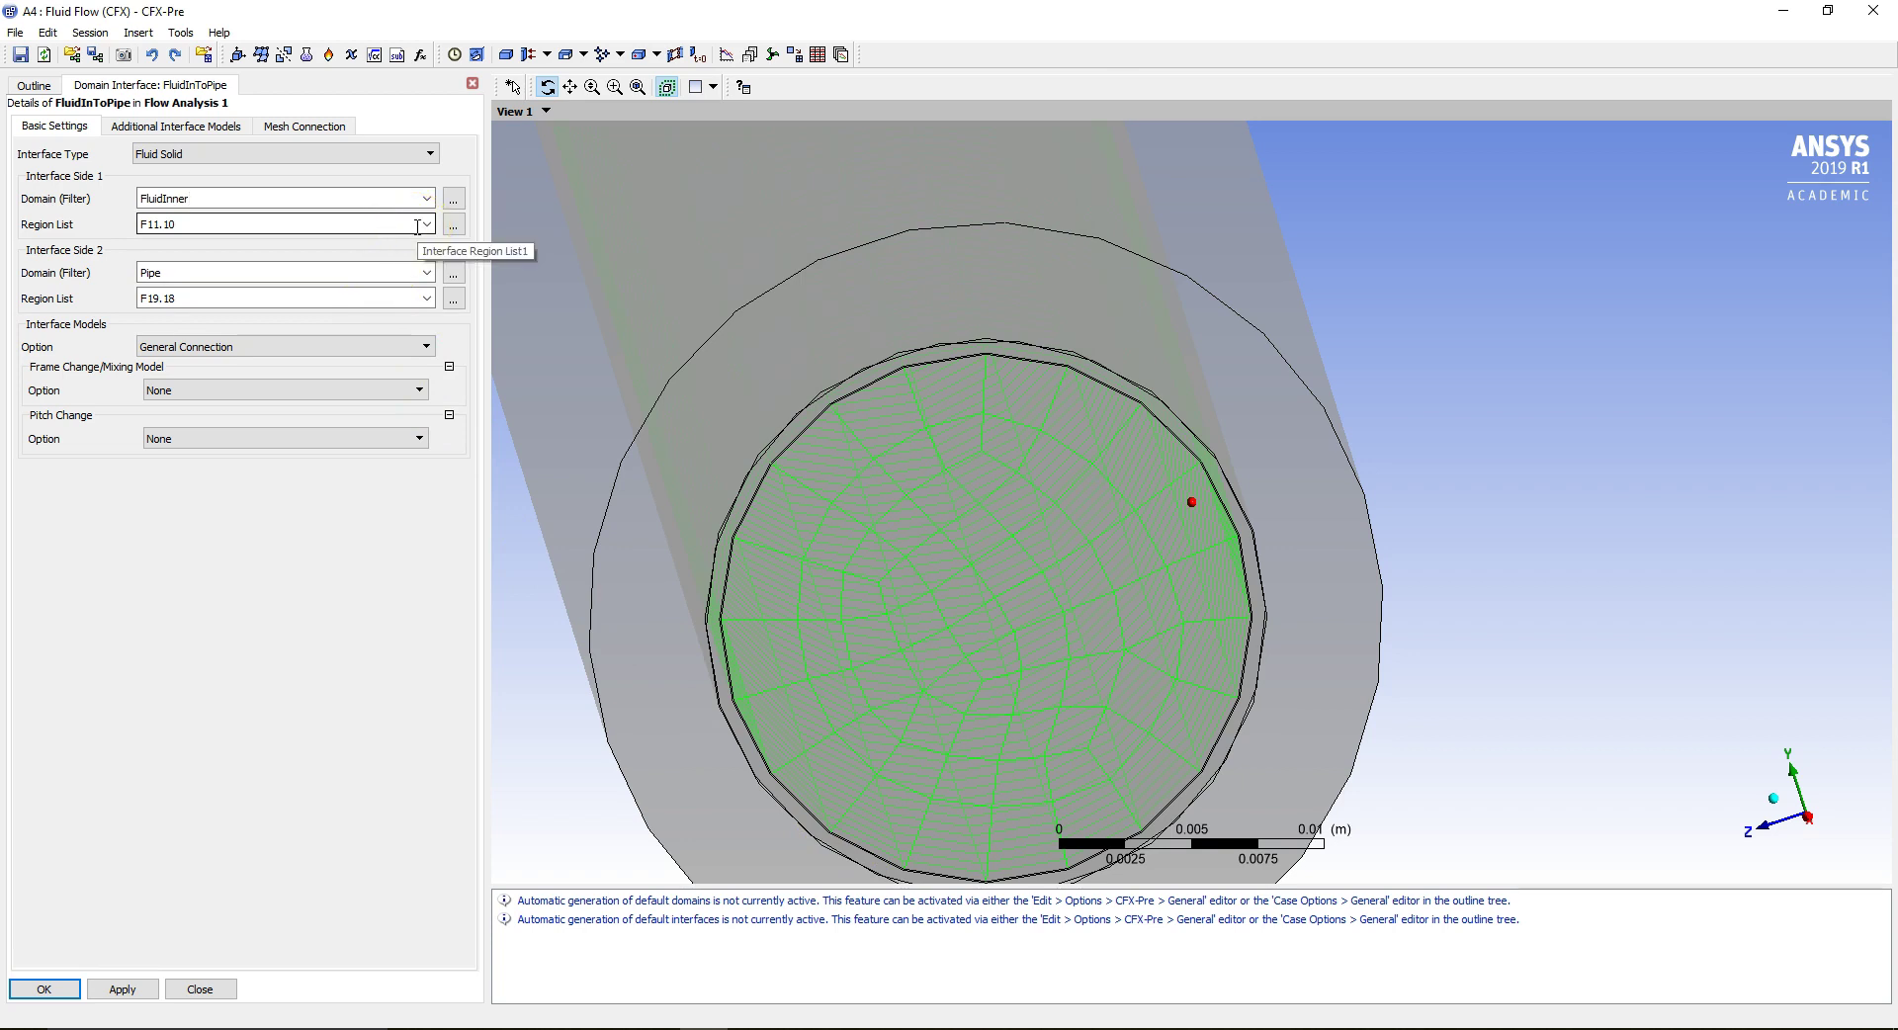
click(427, 272)
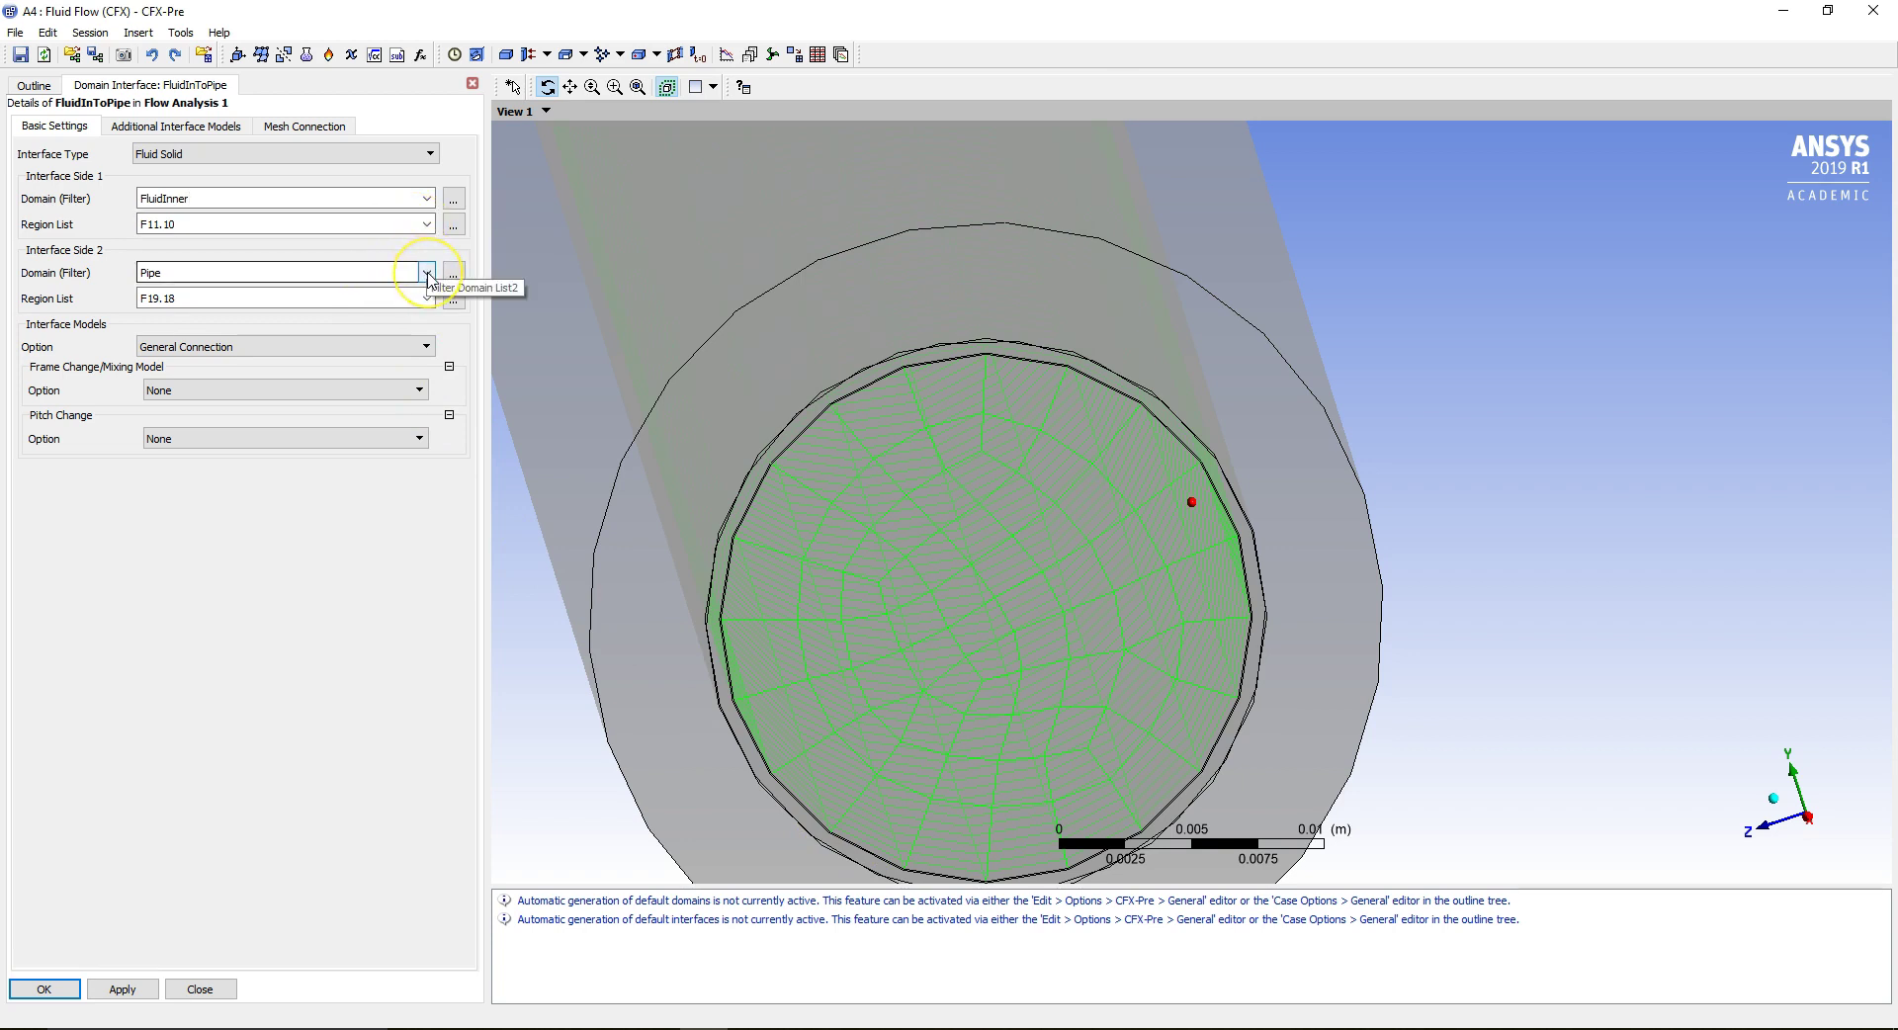
Choose region F13.10, the inner fluid's outer cylindrical wall, as the region for interface side 1.
click(454, 224)
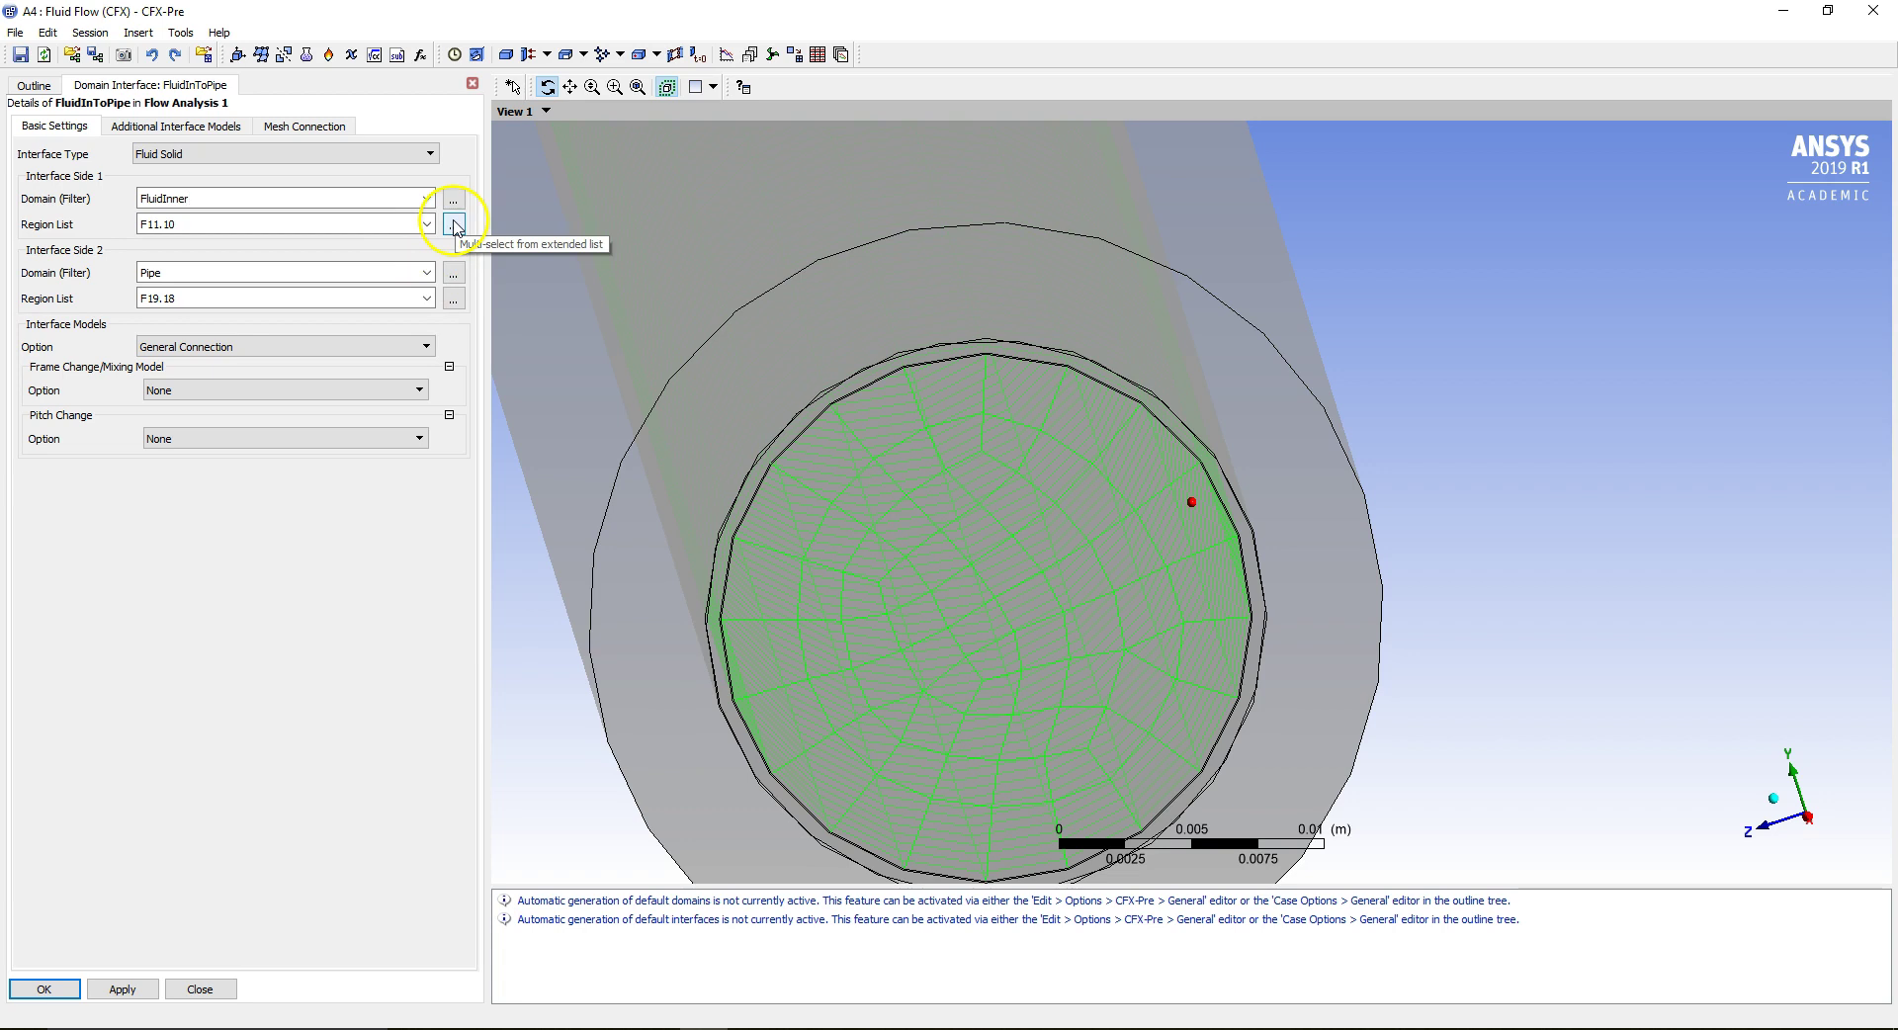
click(426, 225)
click(359, 243)
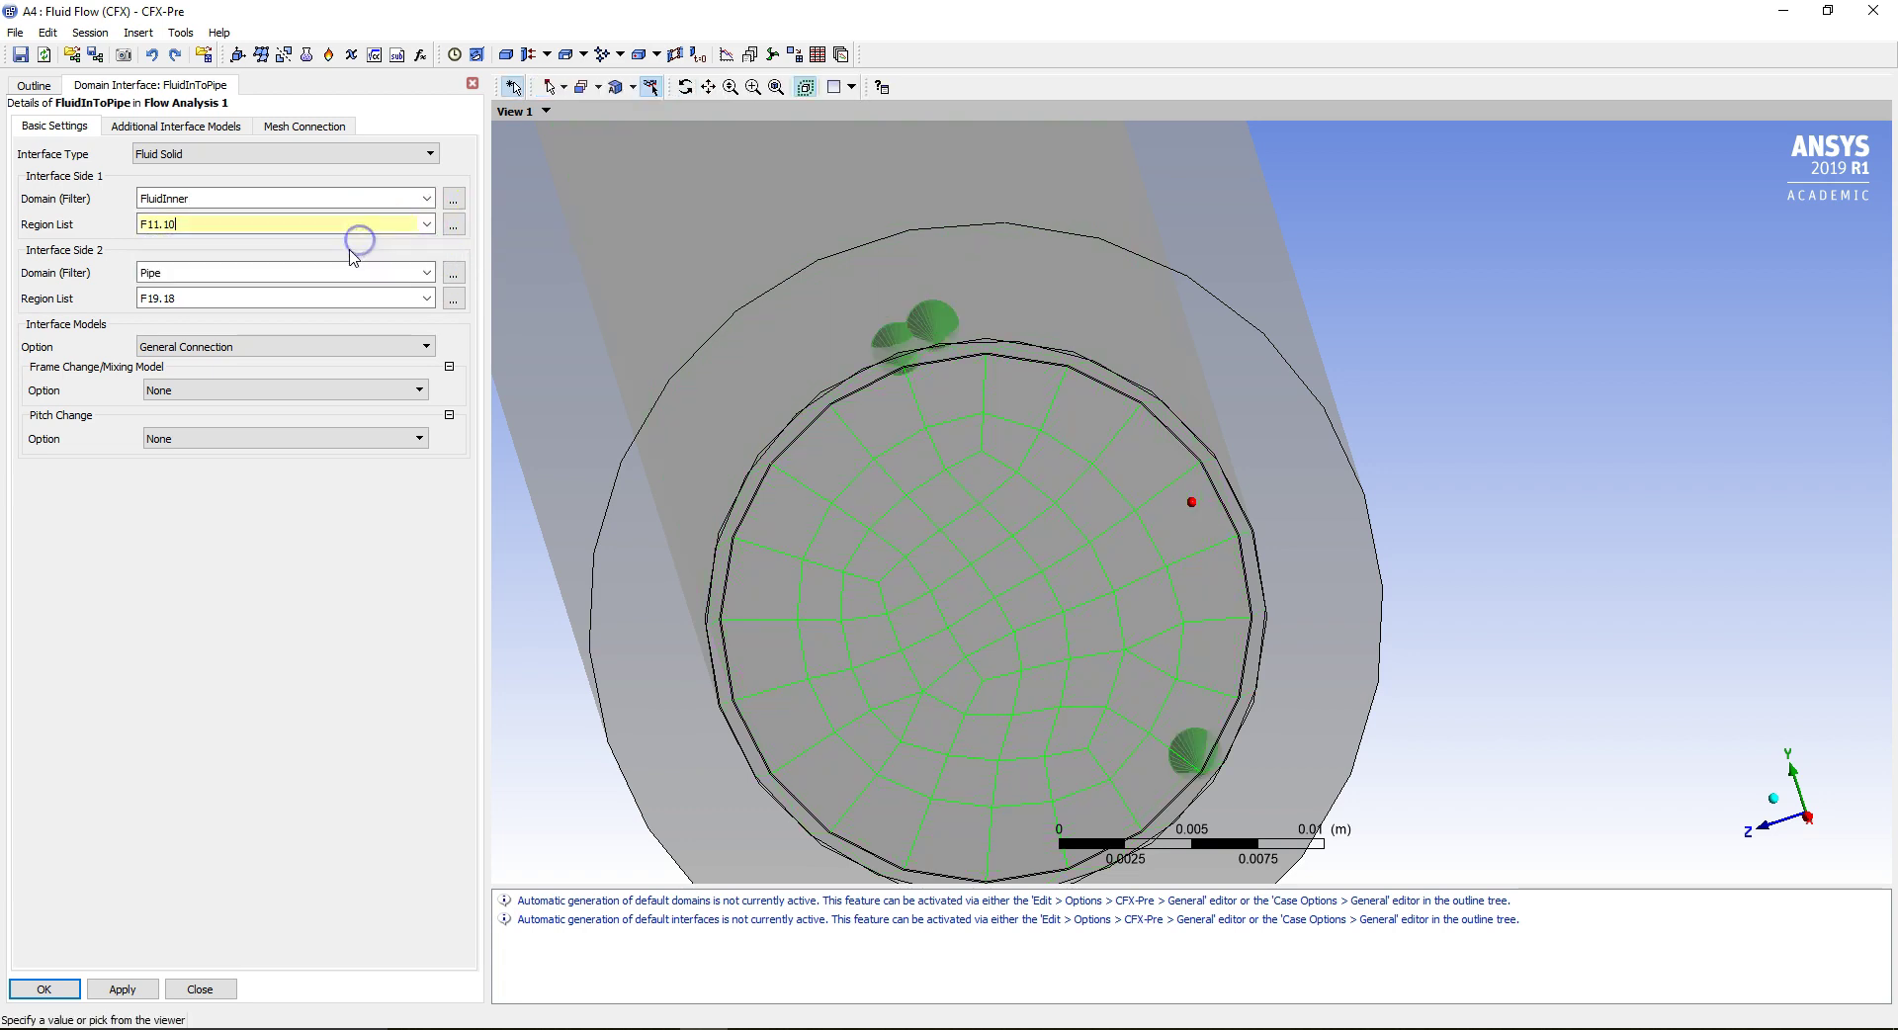
click(453, 225)
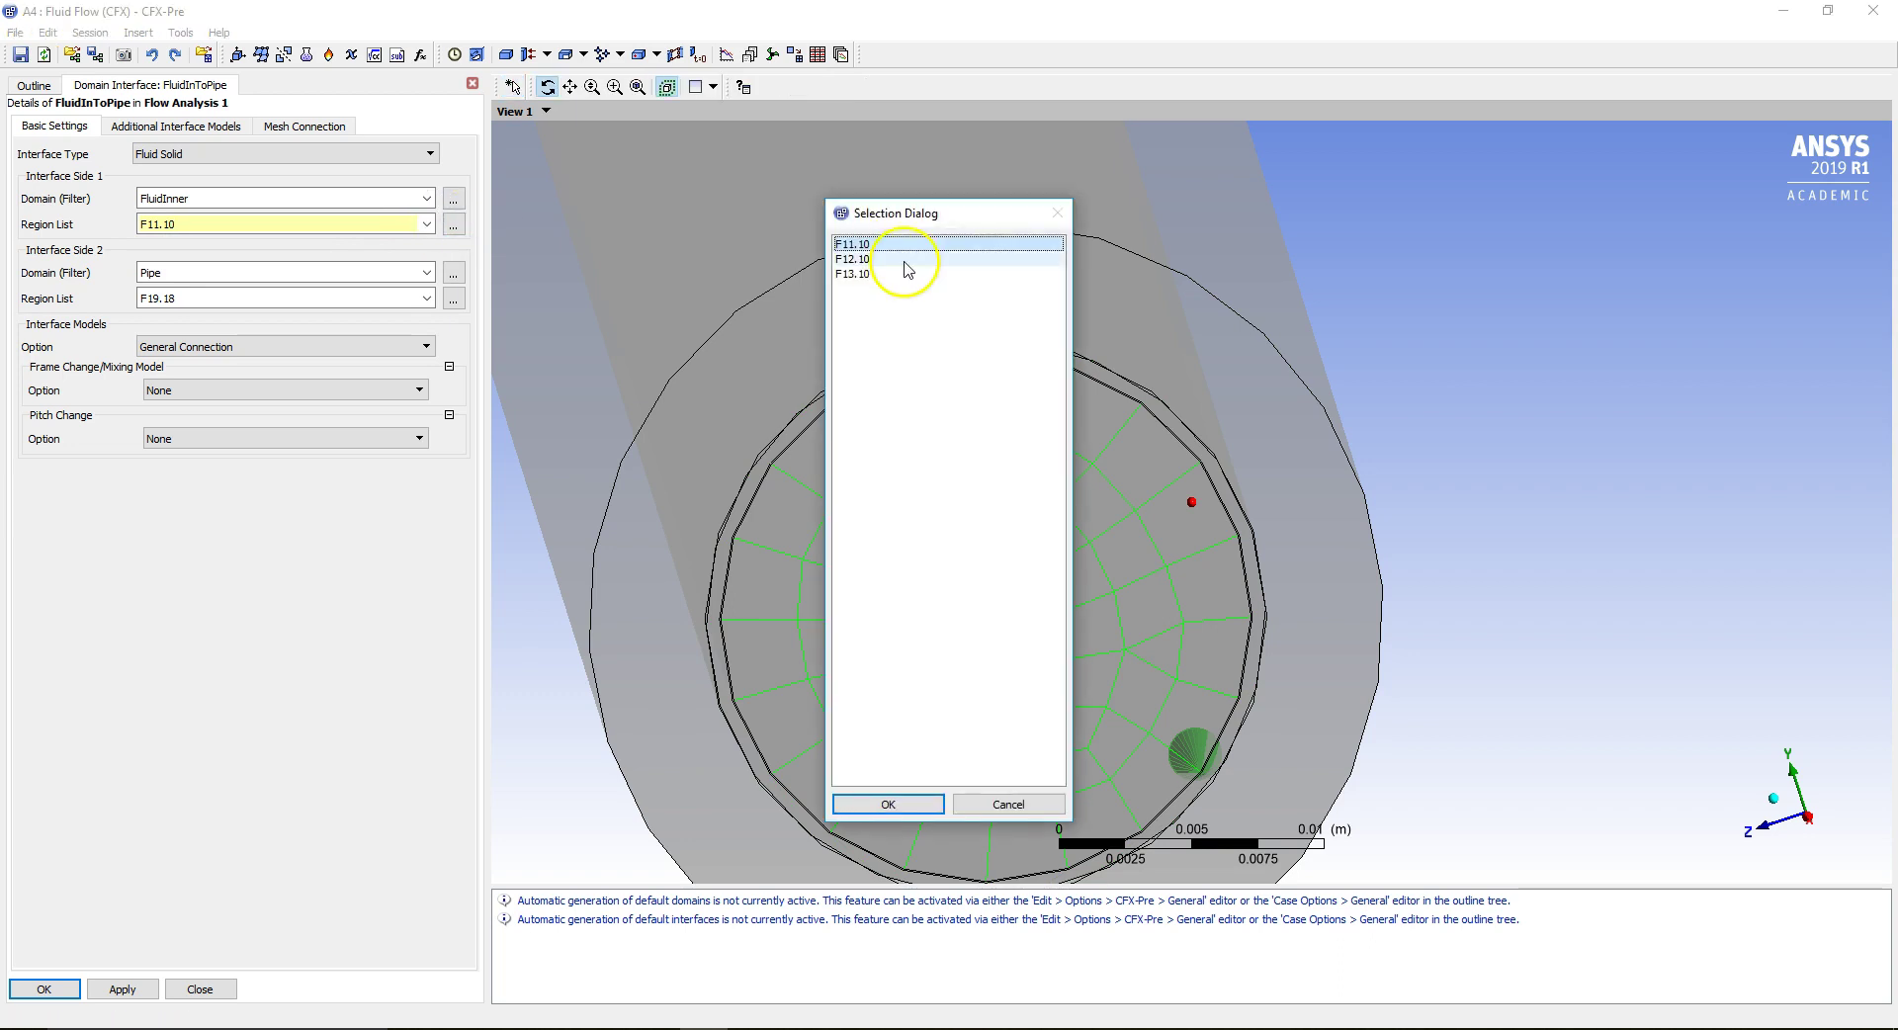
drag(915, 211, 312, 161)
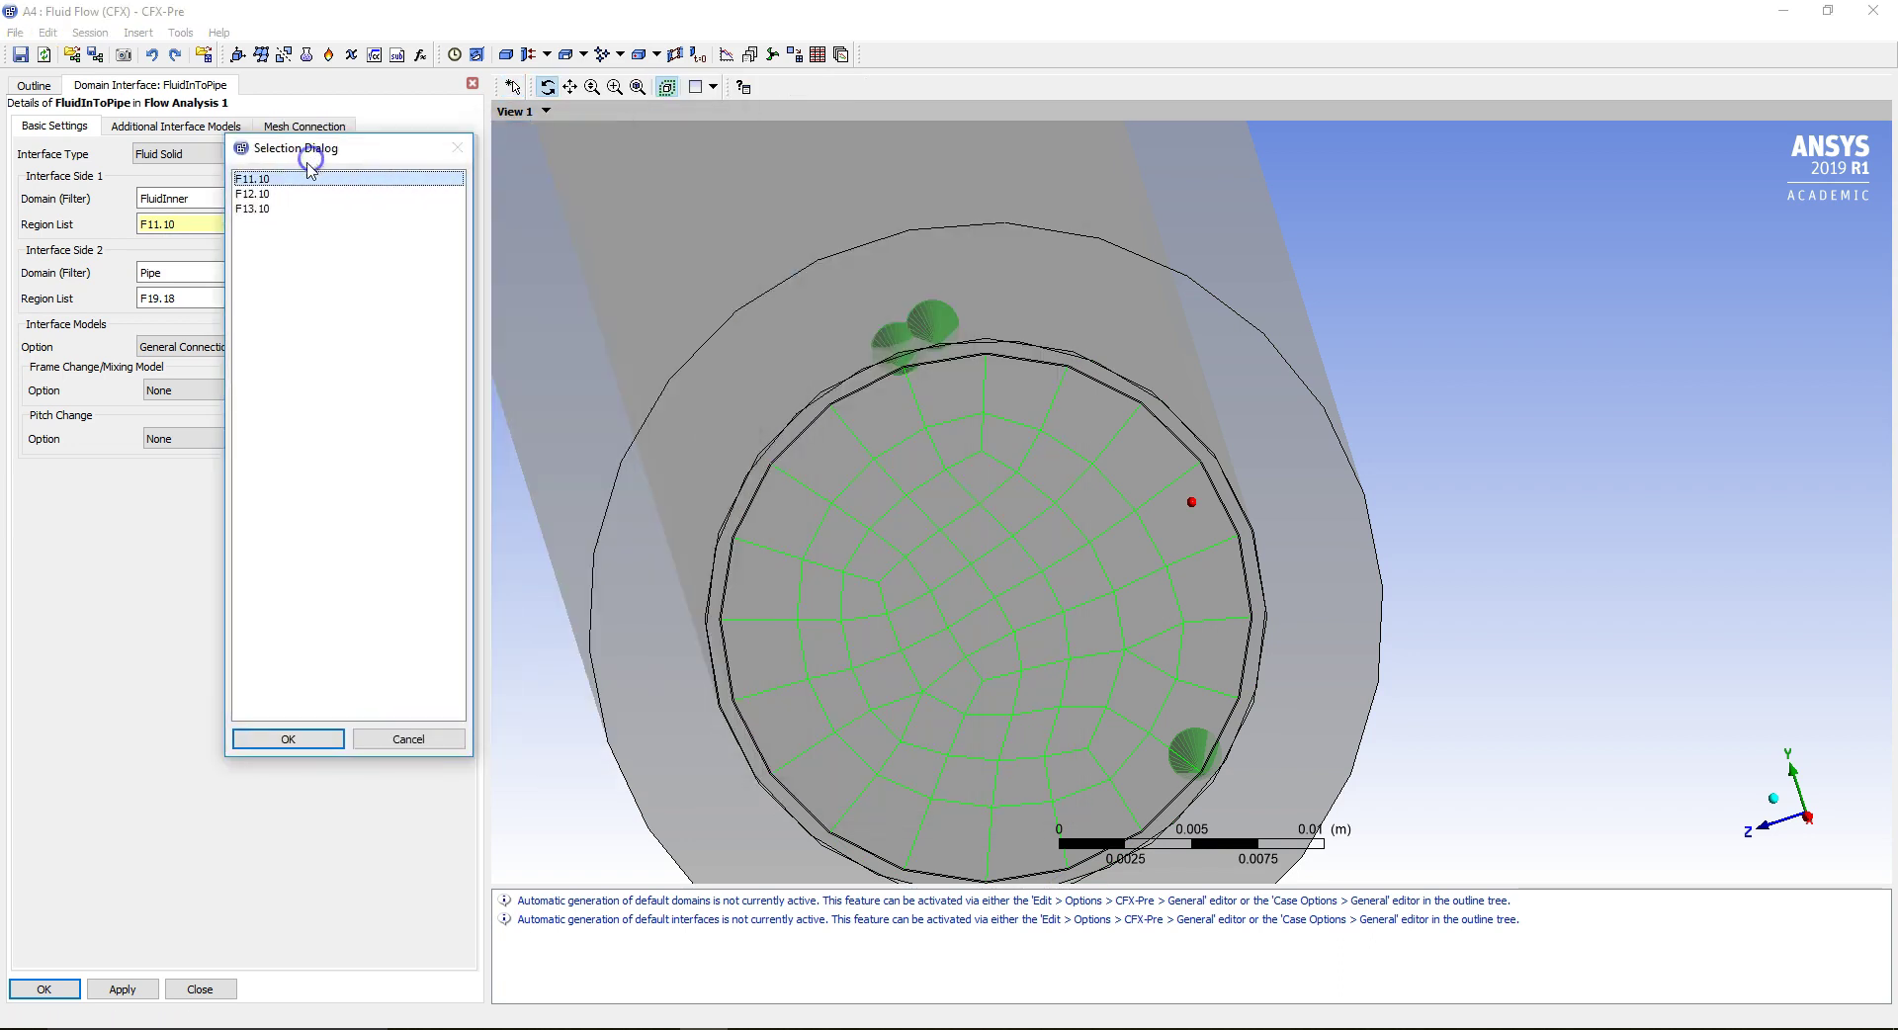
click(277, 193)
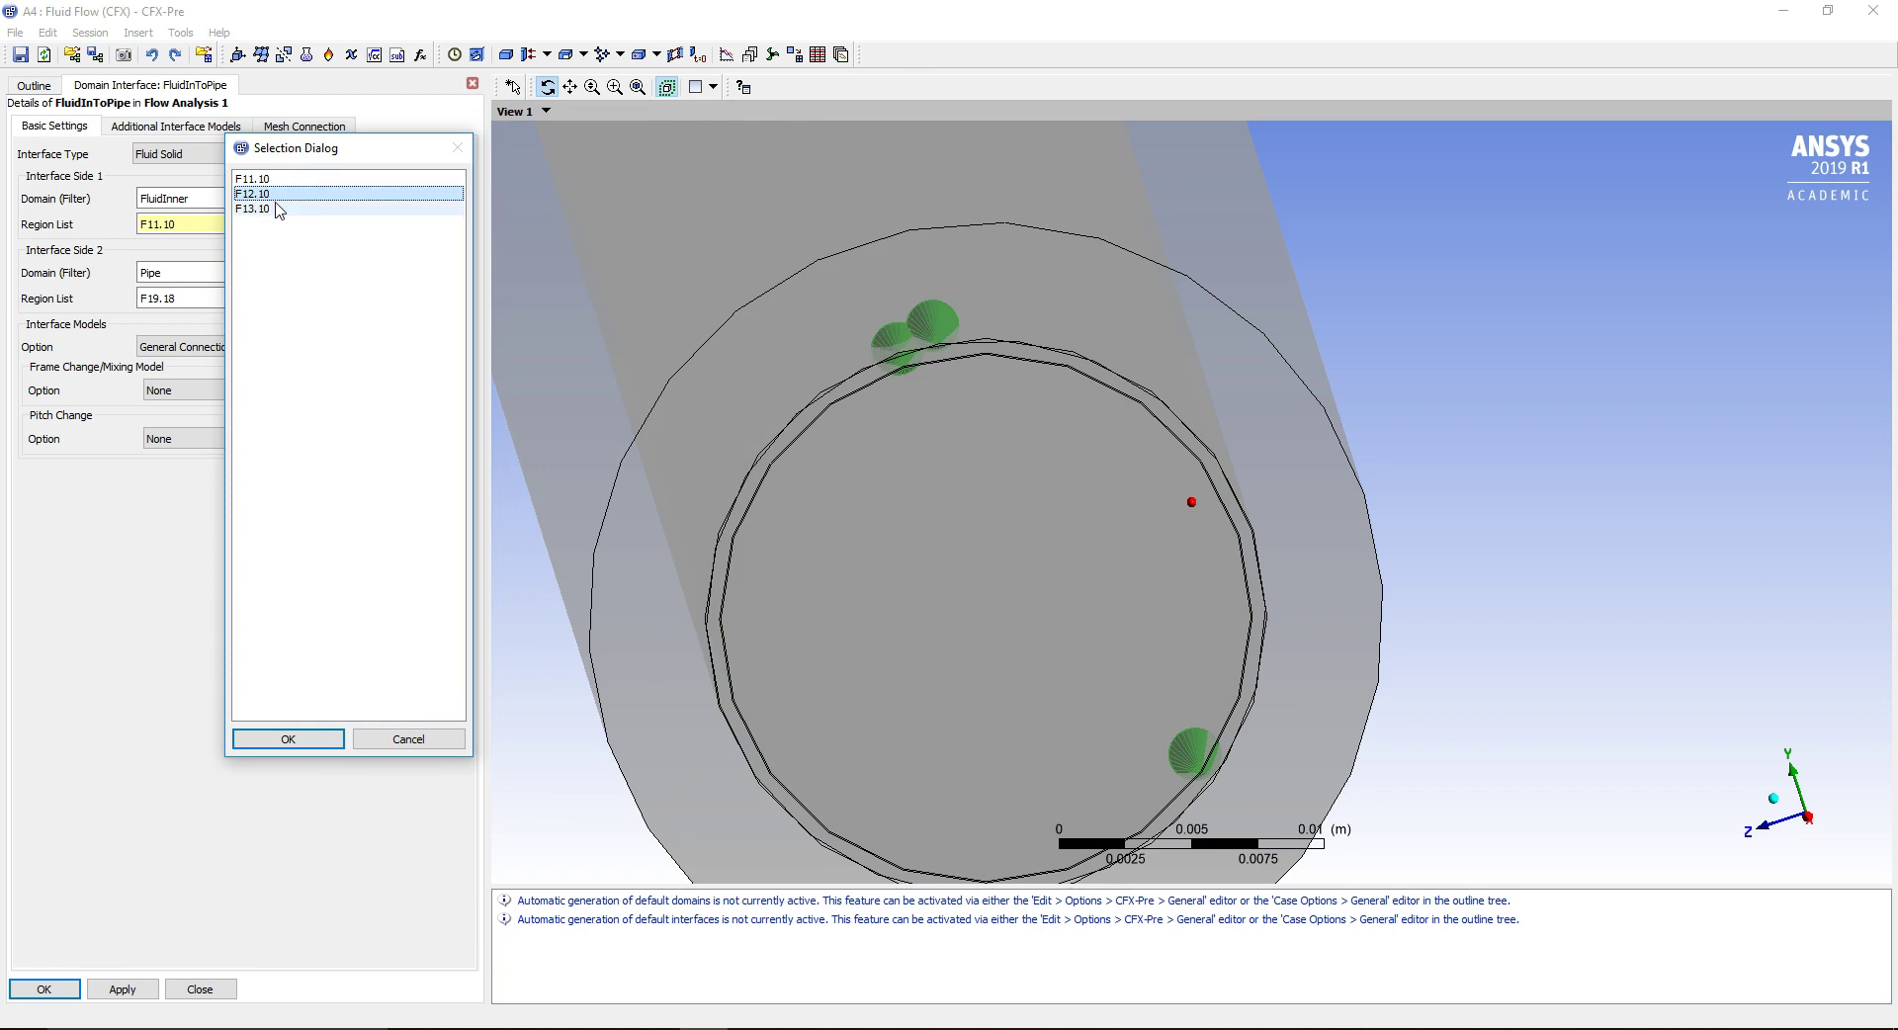
click(273, 209)
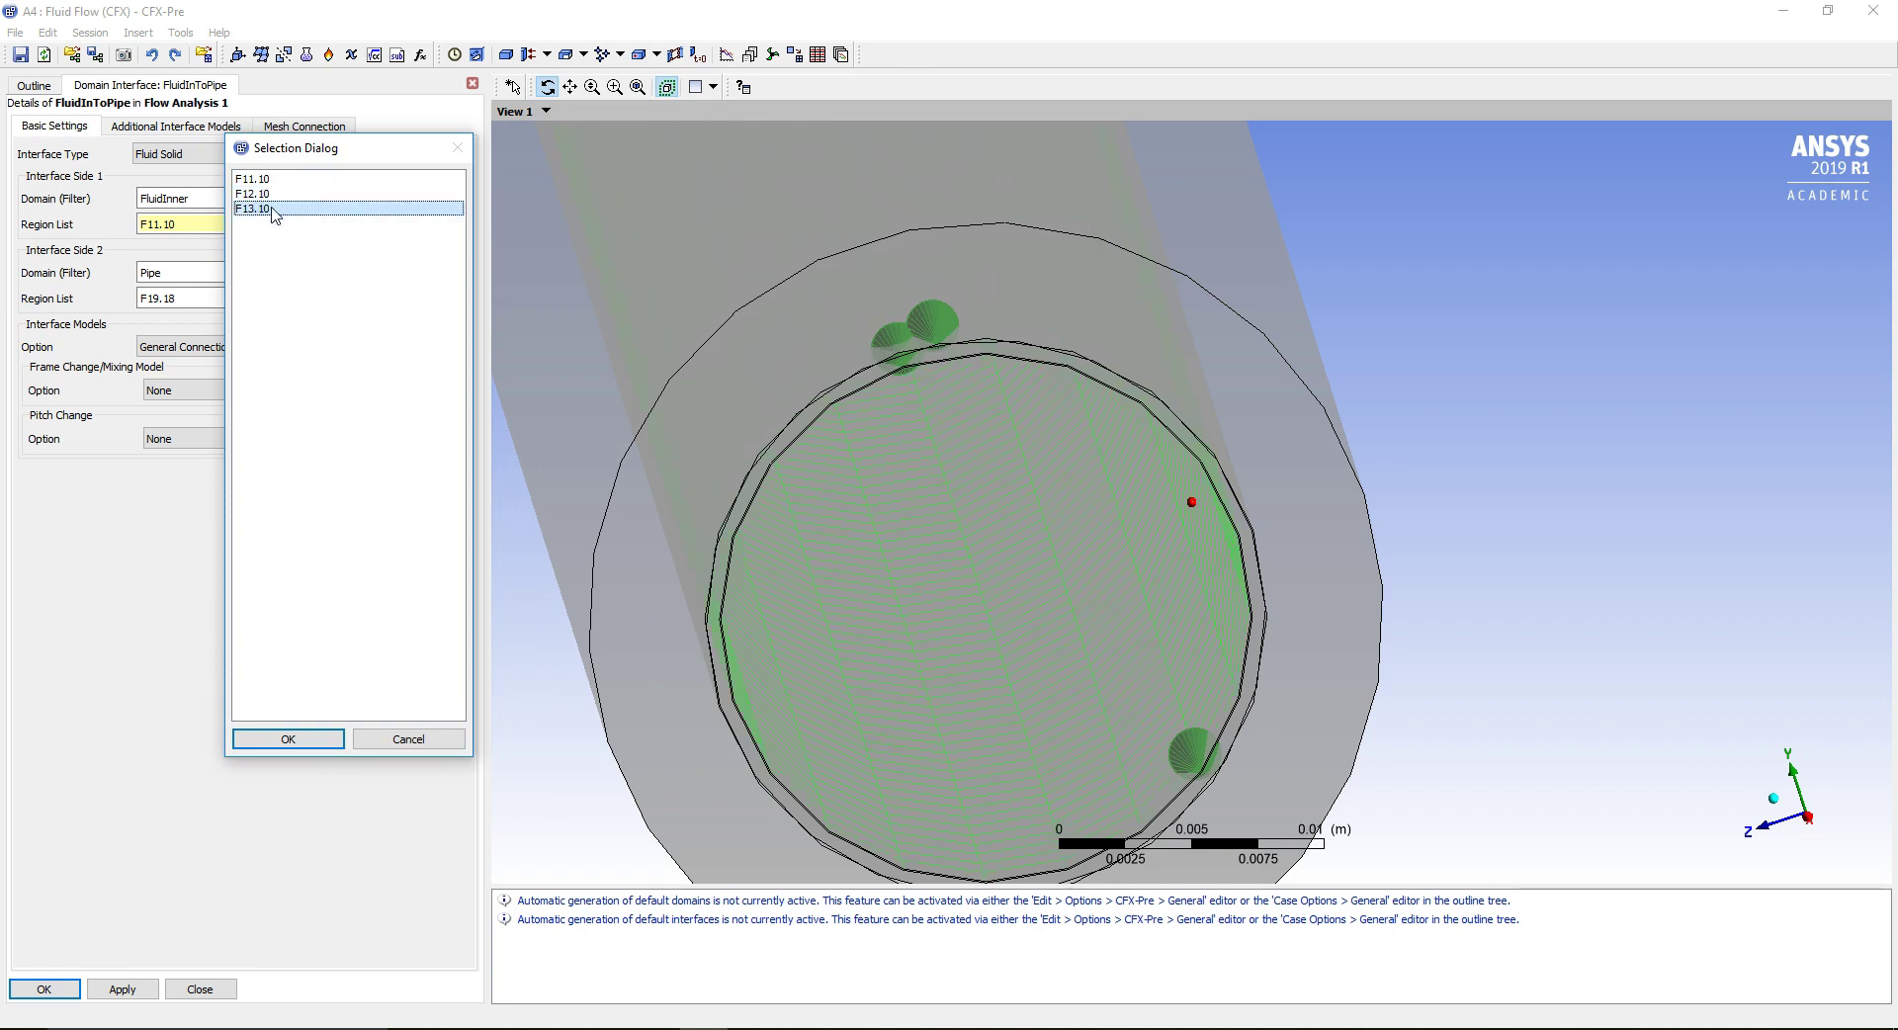
click(321, 742)
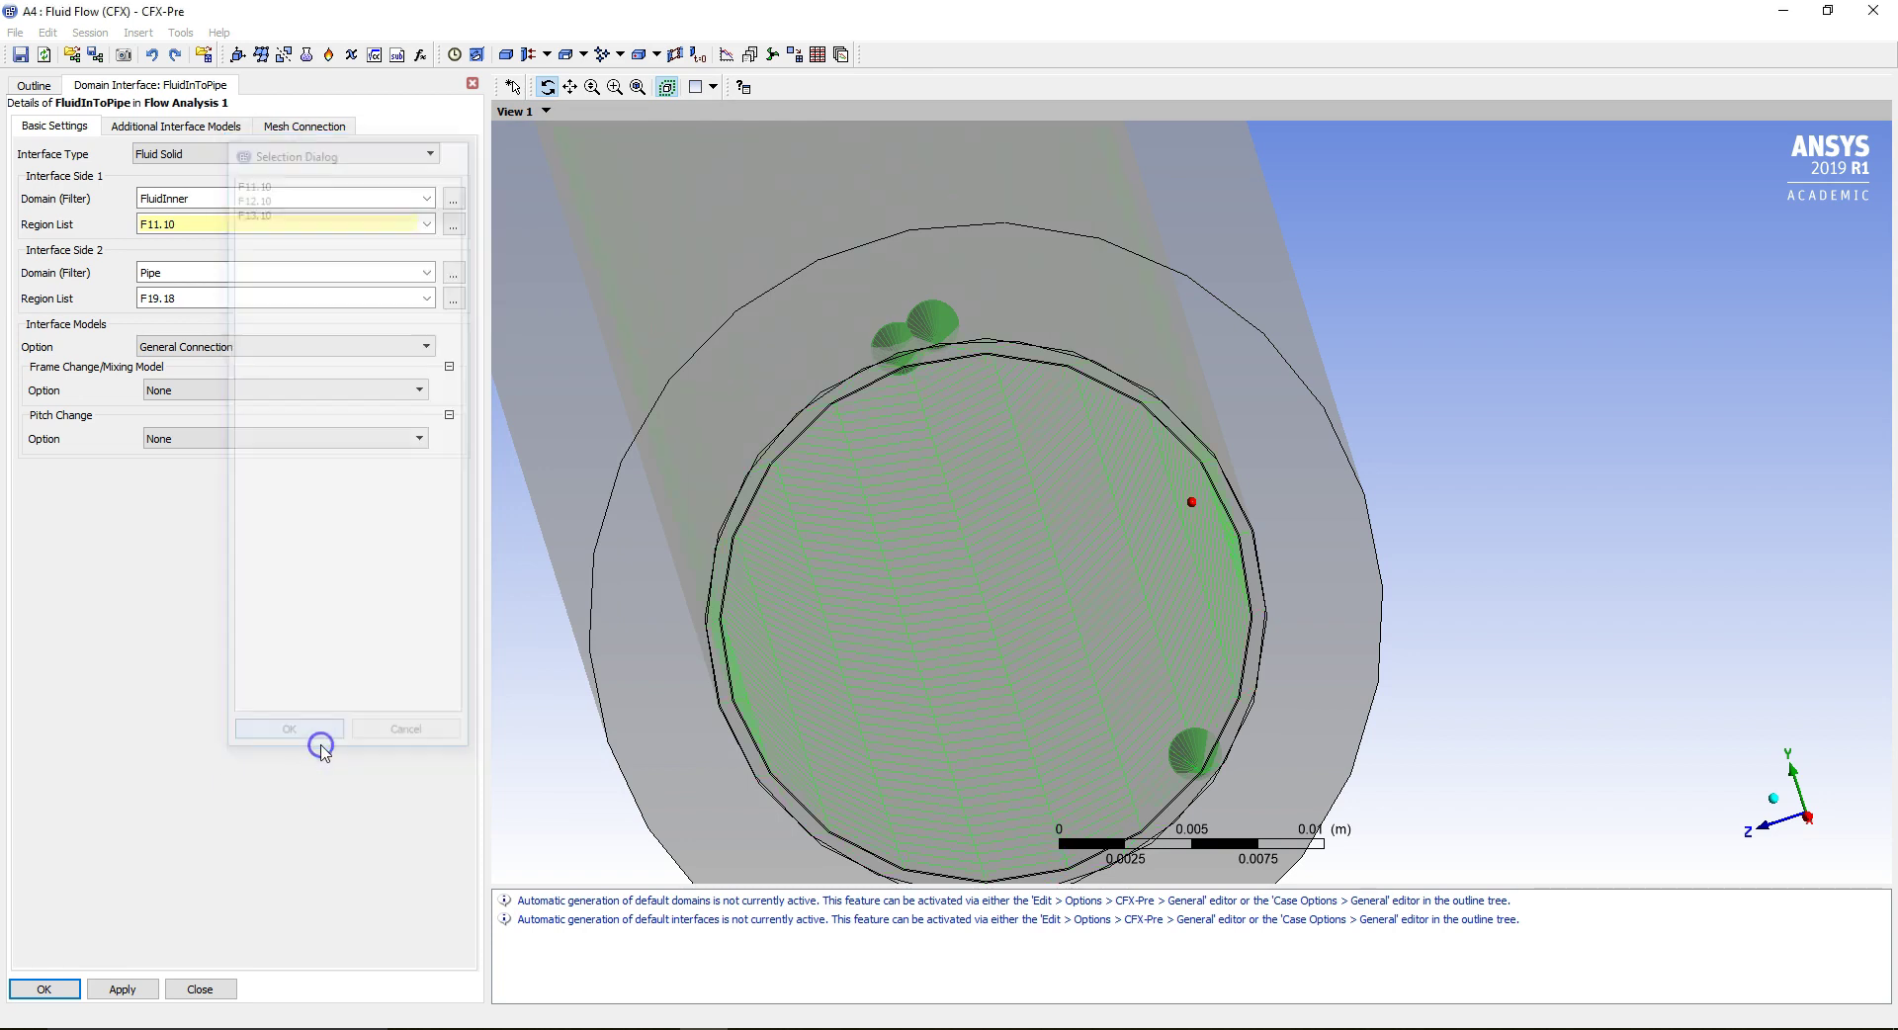
Choose the pipe's inner wall, F21.18, as the region for interface side 2 and accept the FluidInToPipe settings.
click(427, 299)
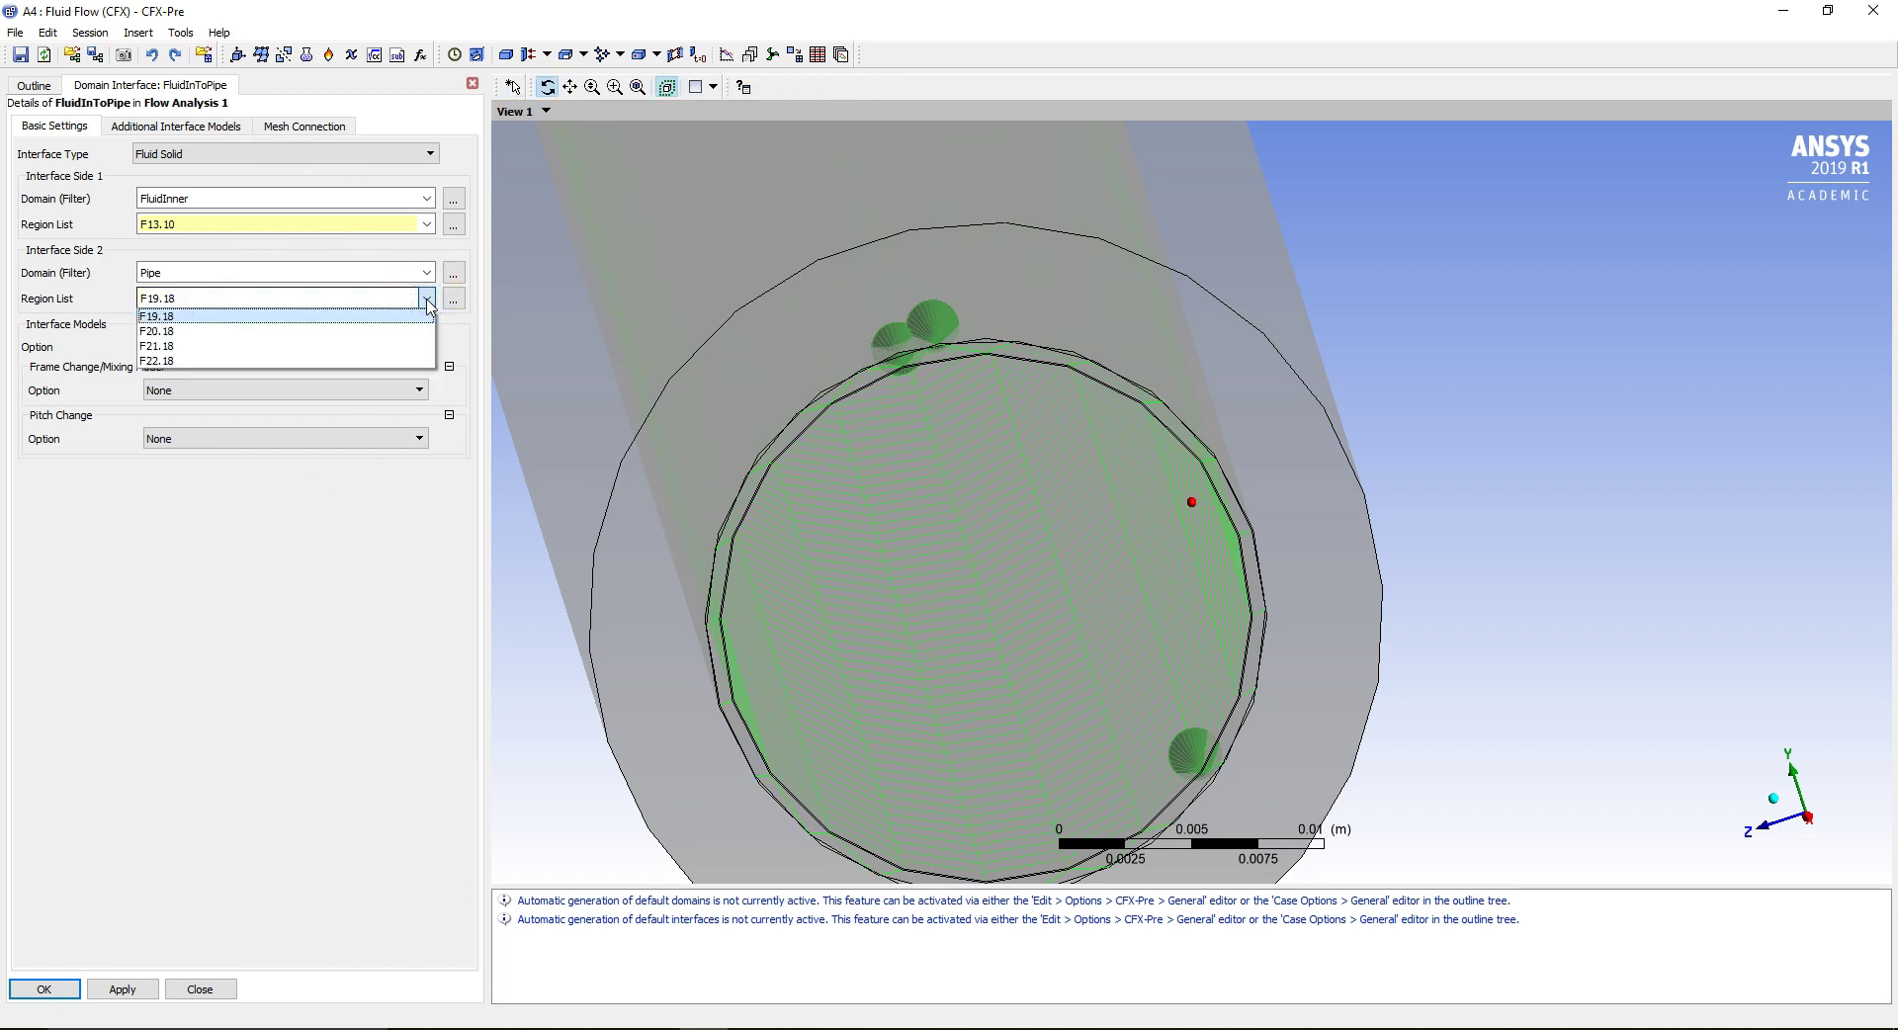
click(454, 299)
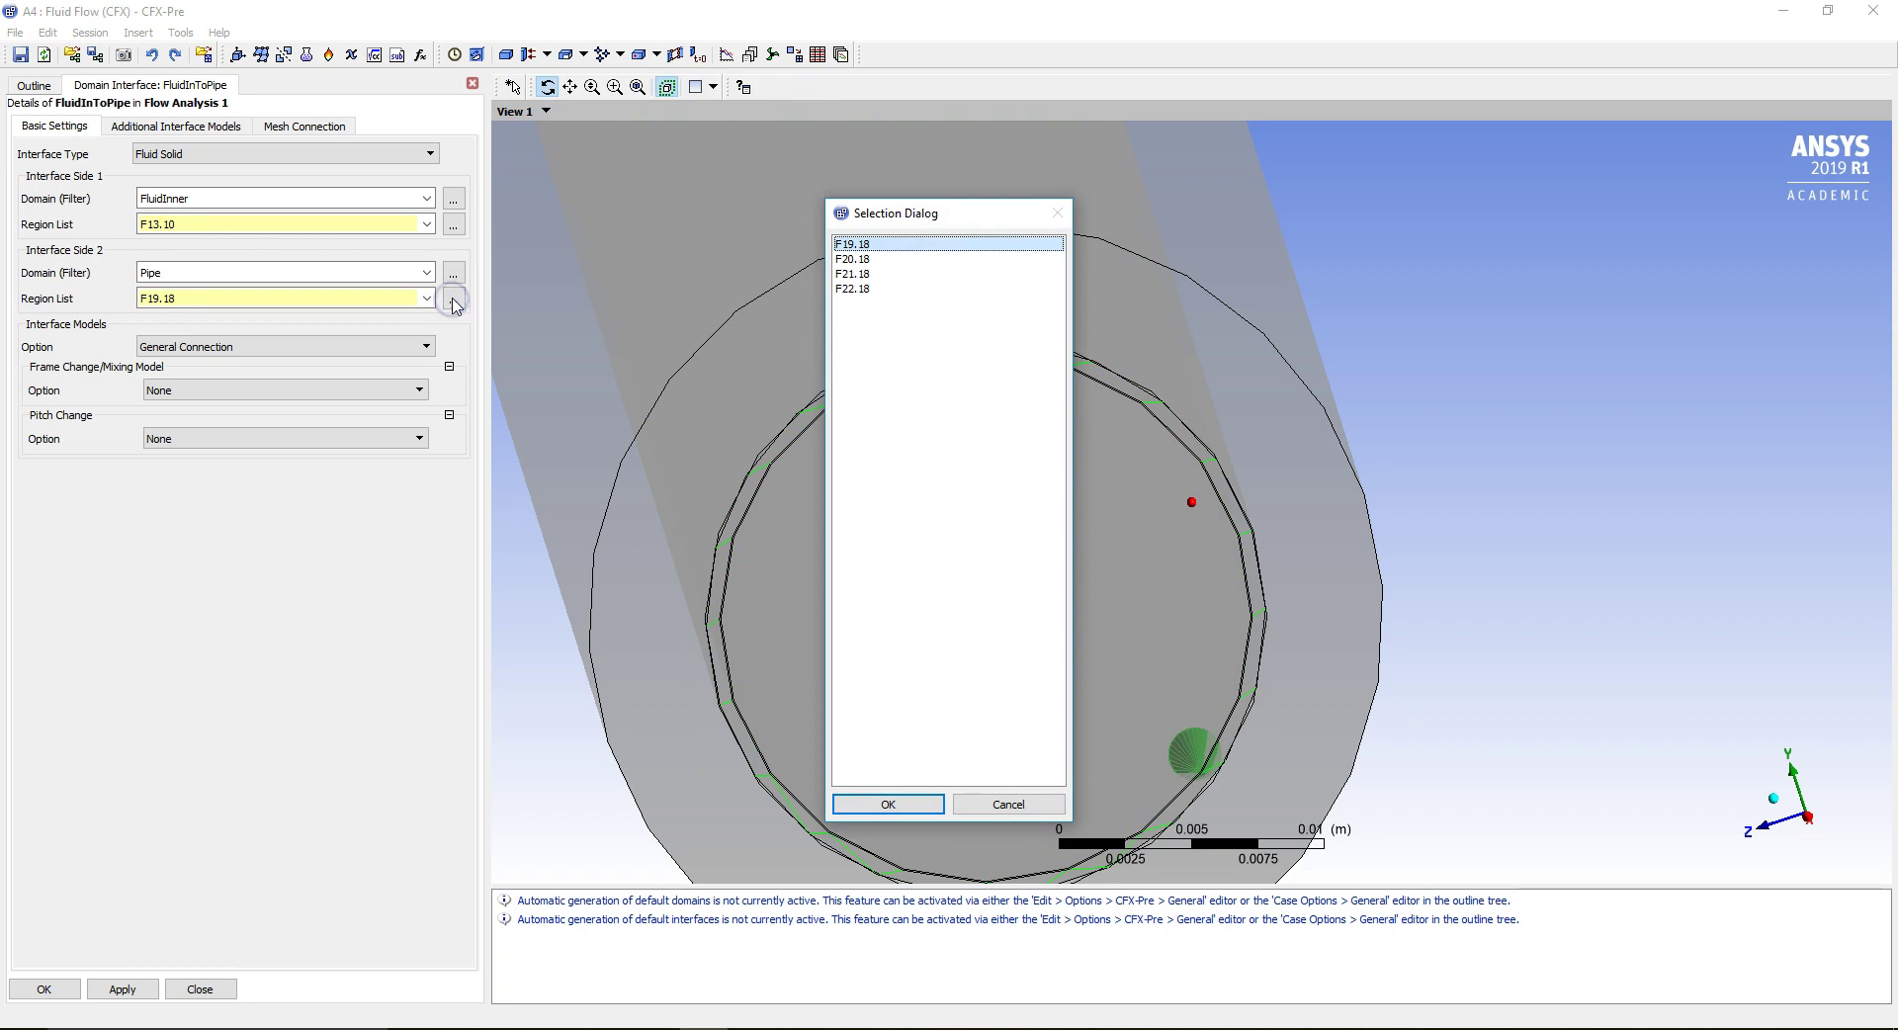
drag(947, 214, 341, 197)
click(313, 243)
click(309, 258)
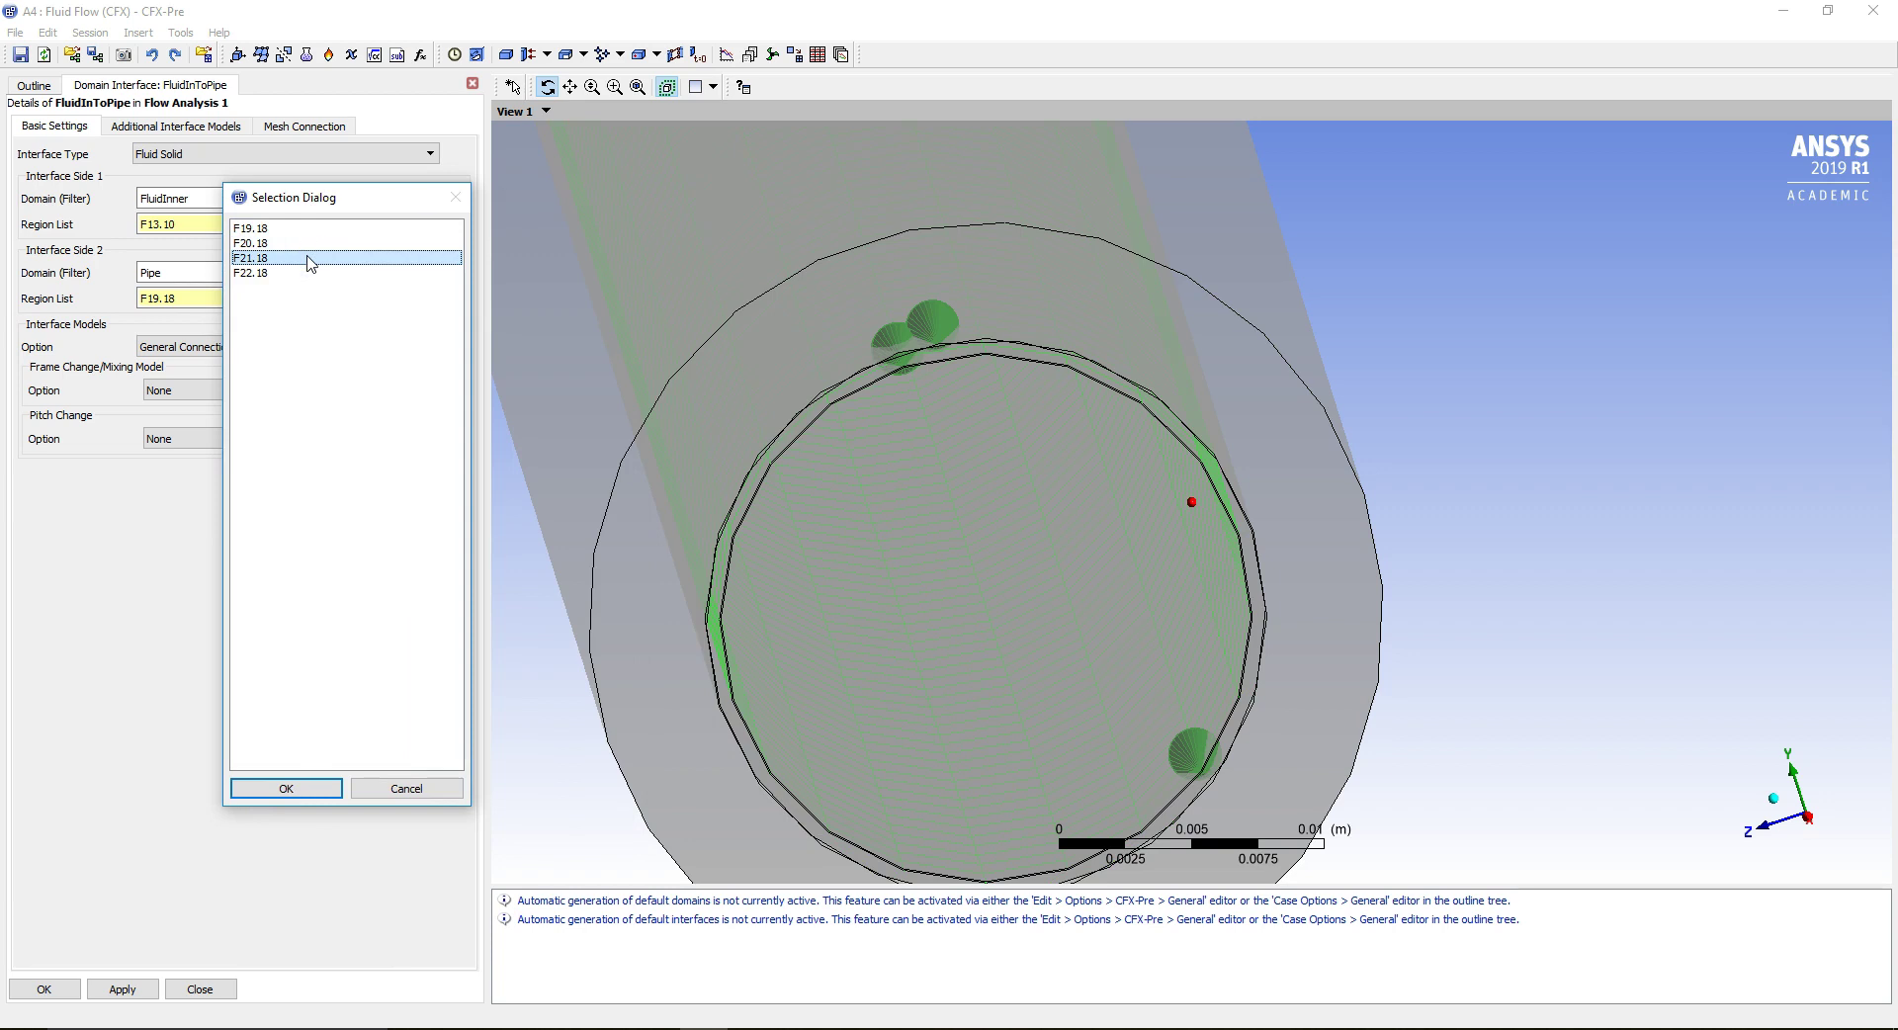
click(304, 273)
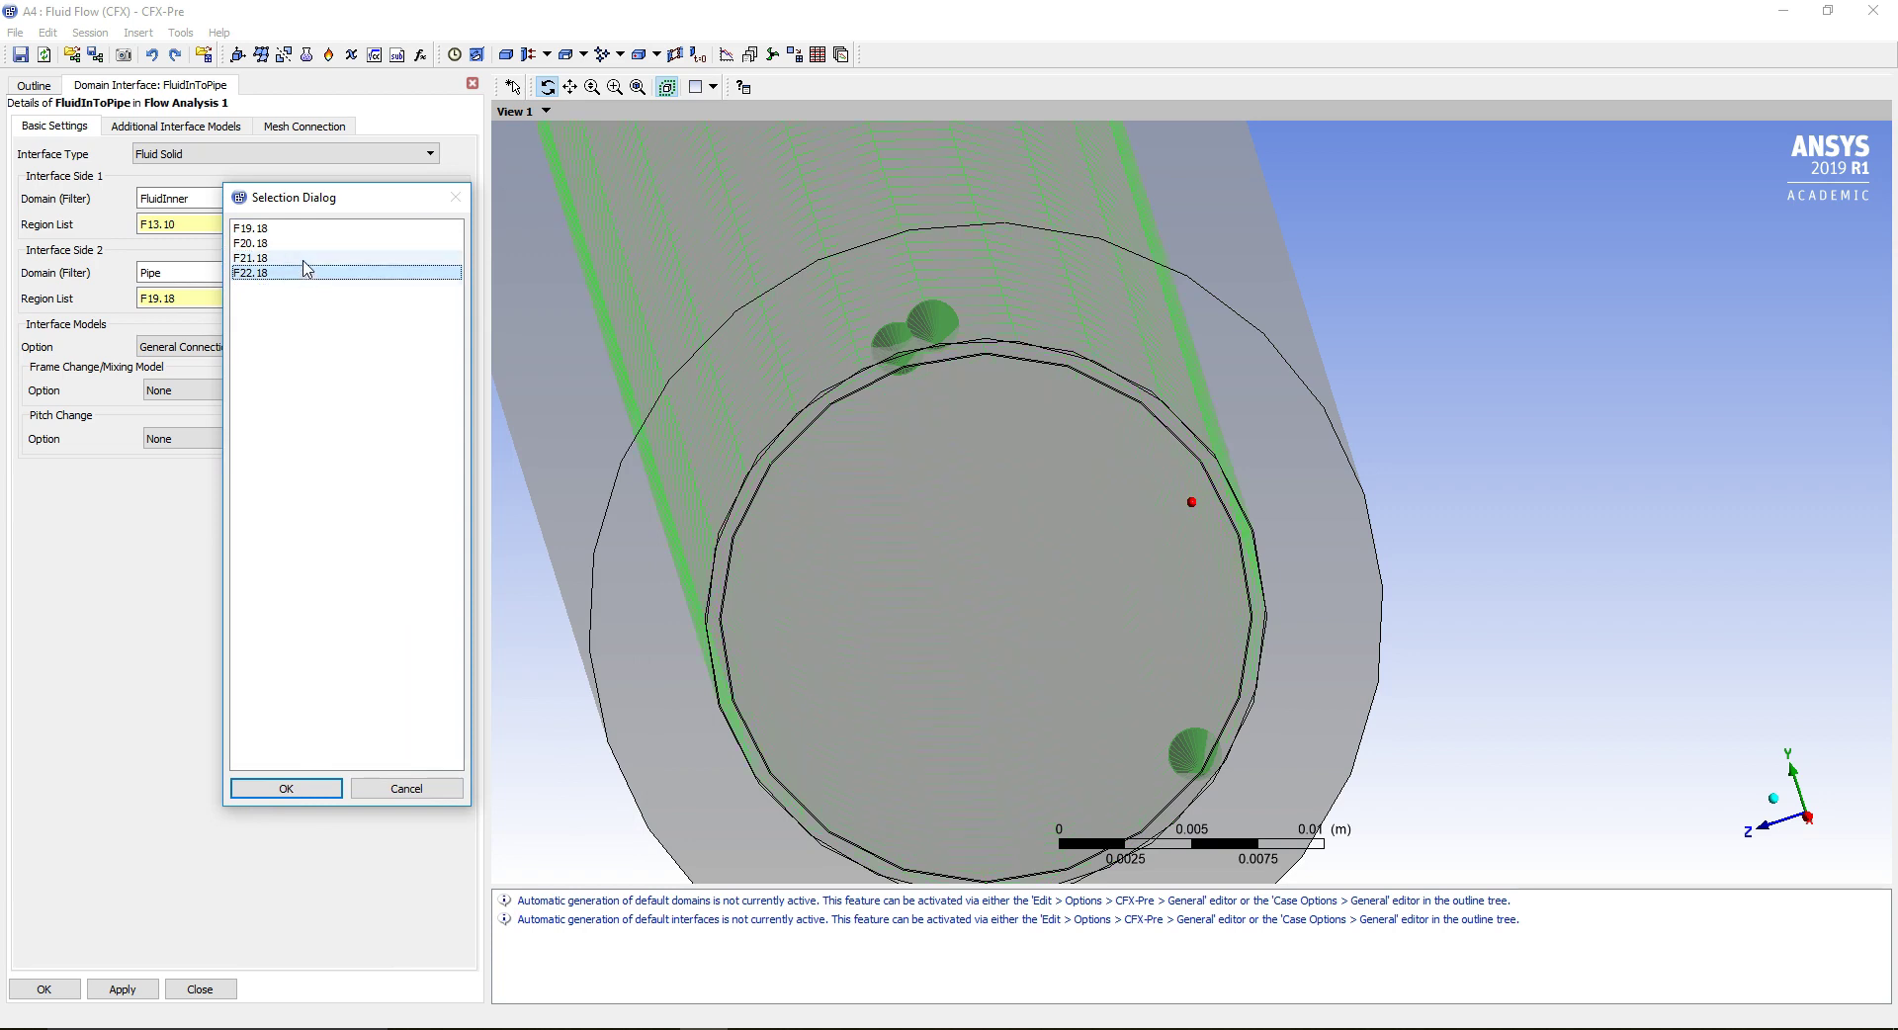
click(307, 259)
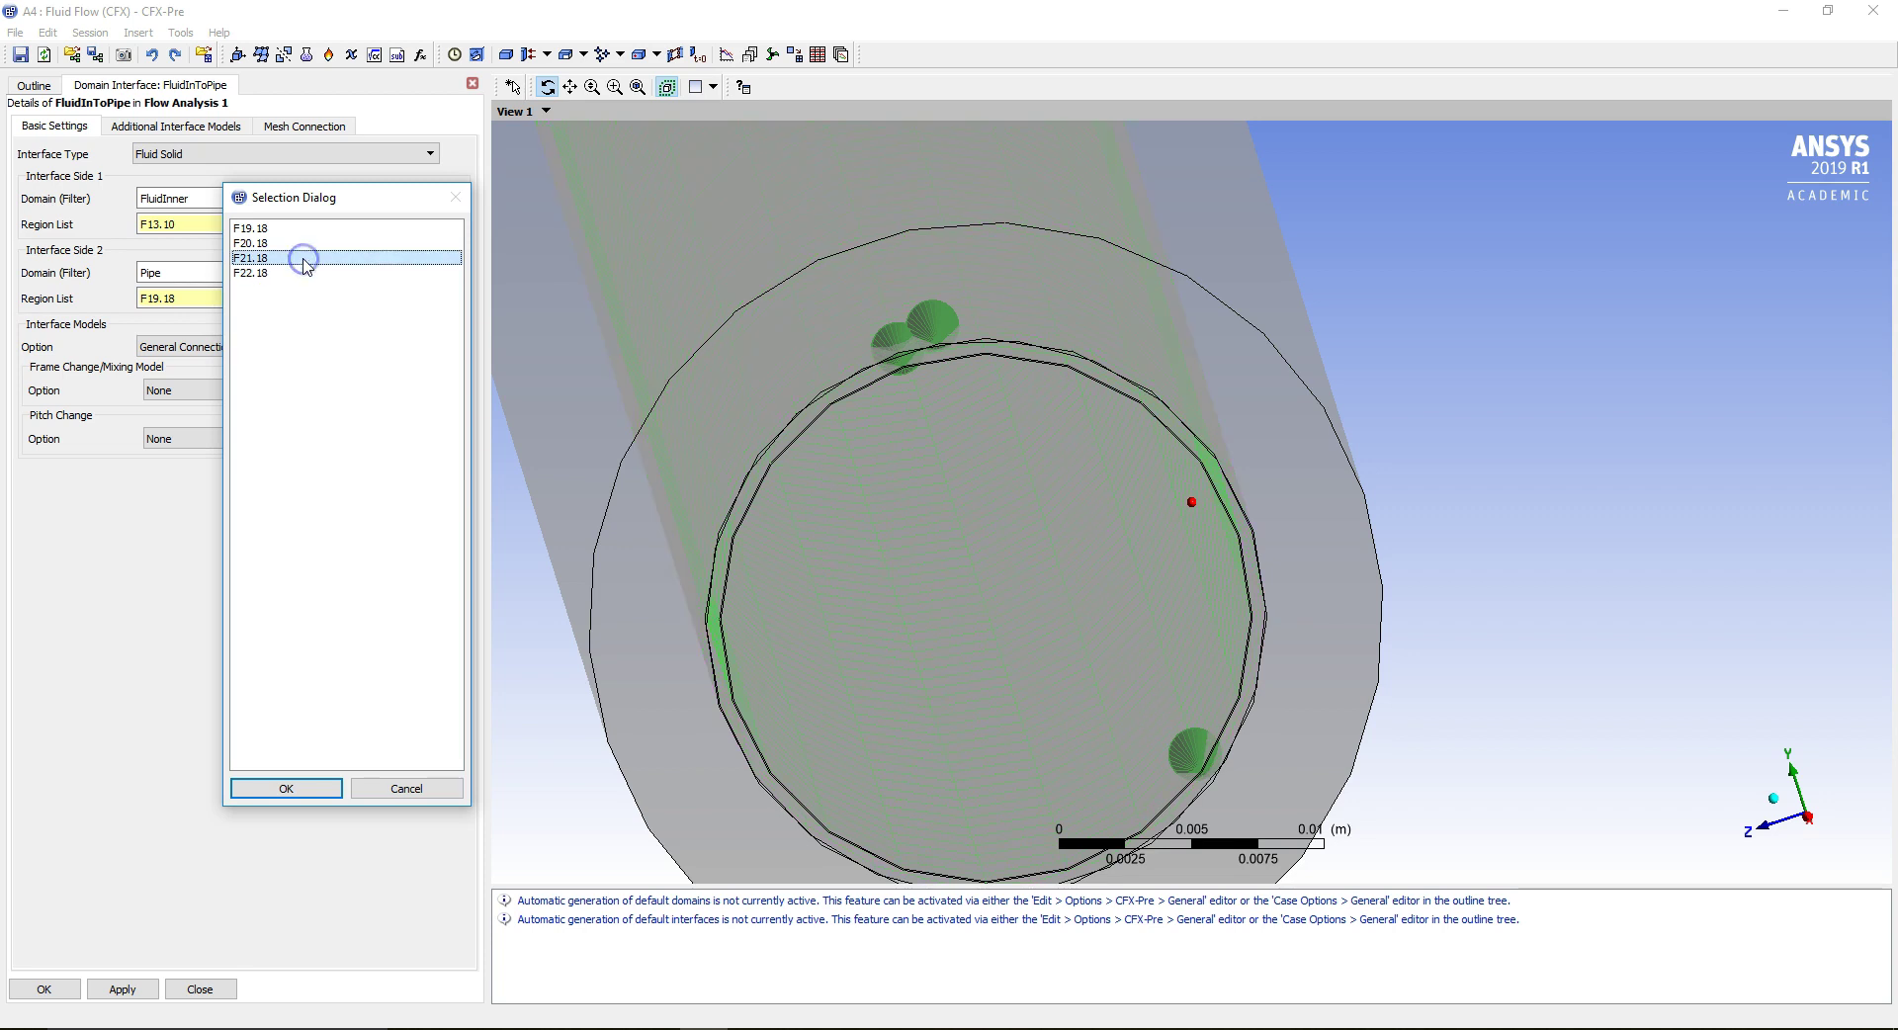
click(324, 790)
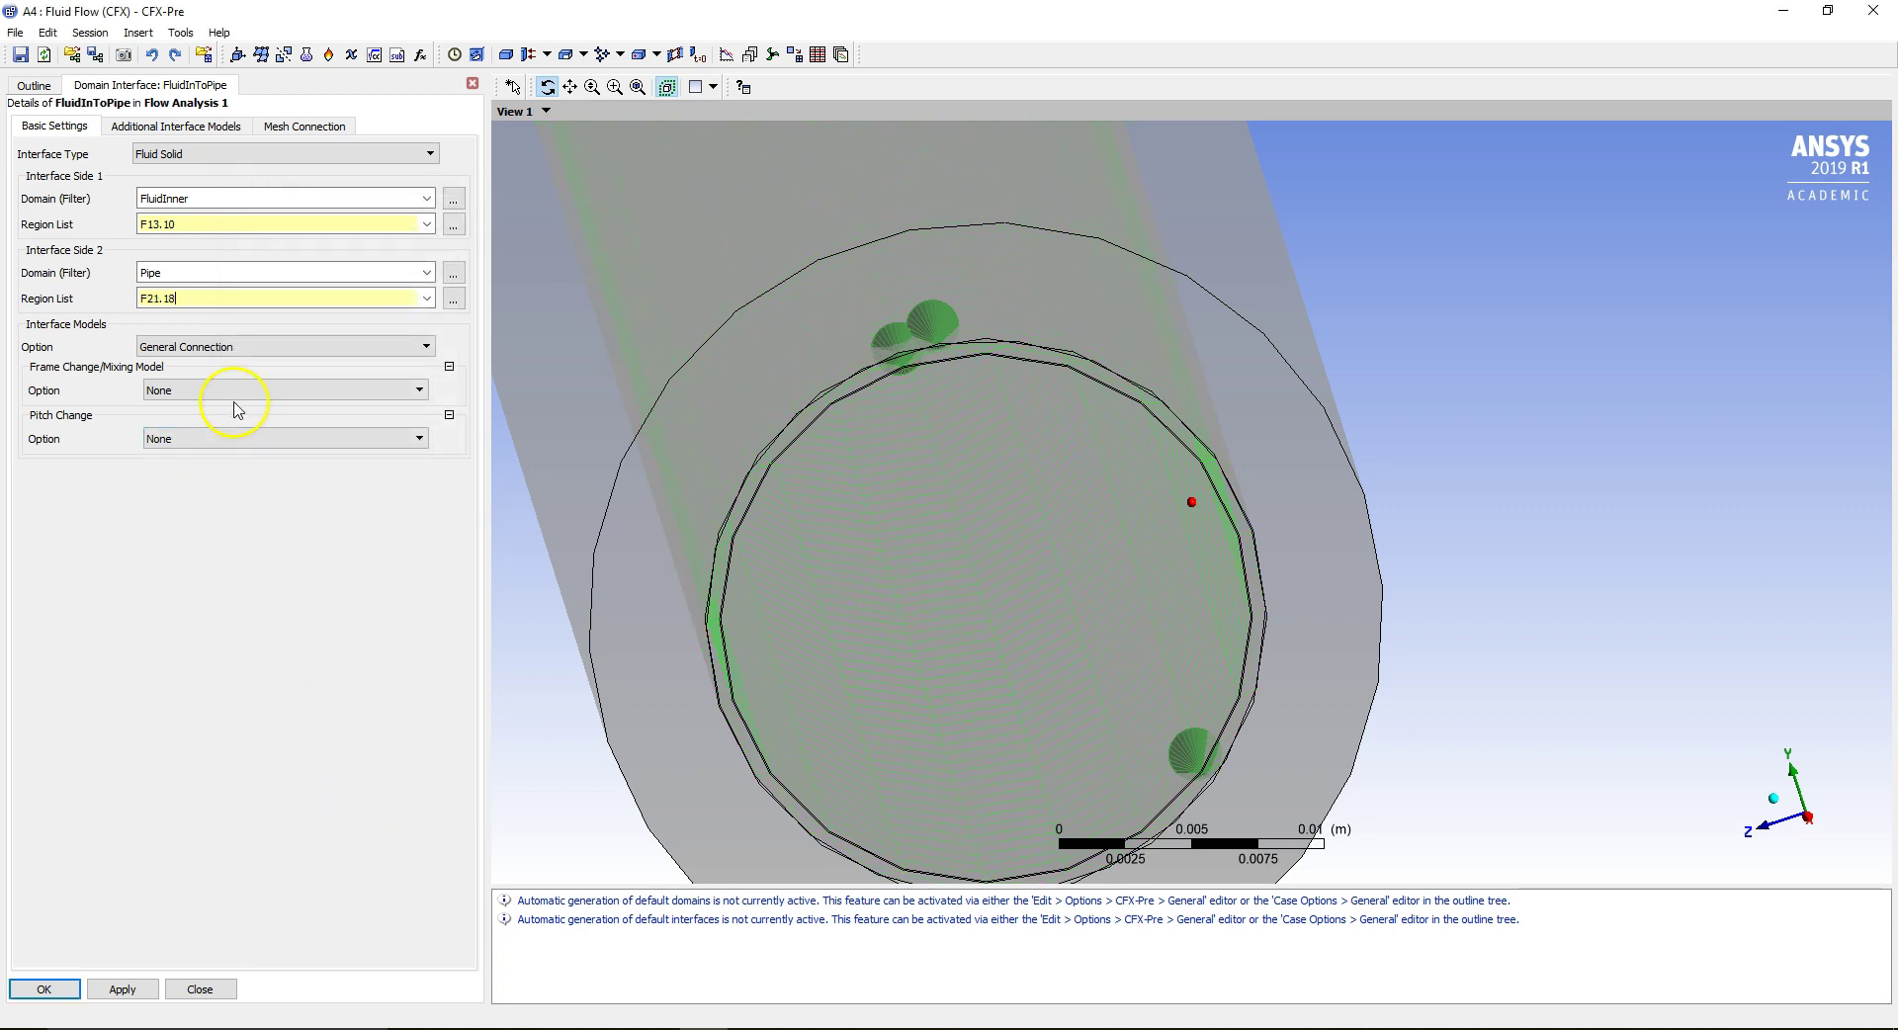
click(125, 126)
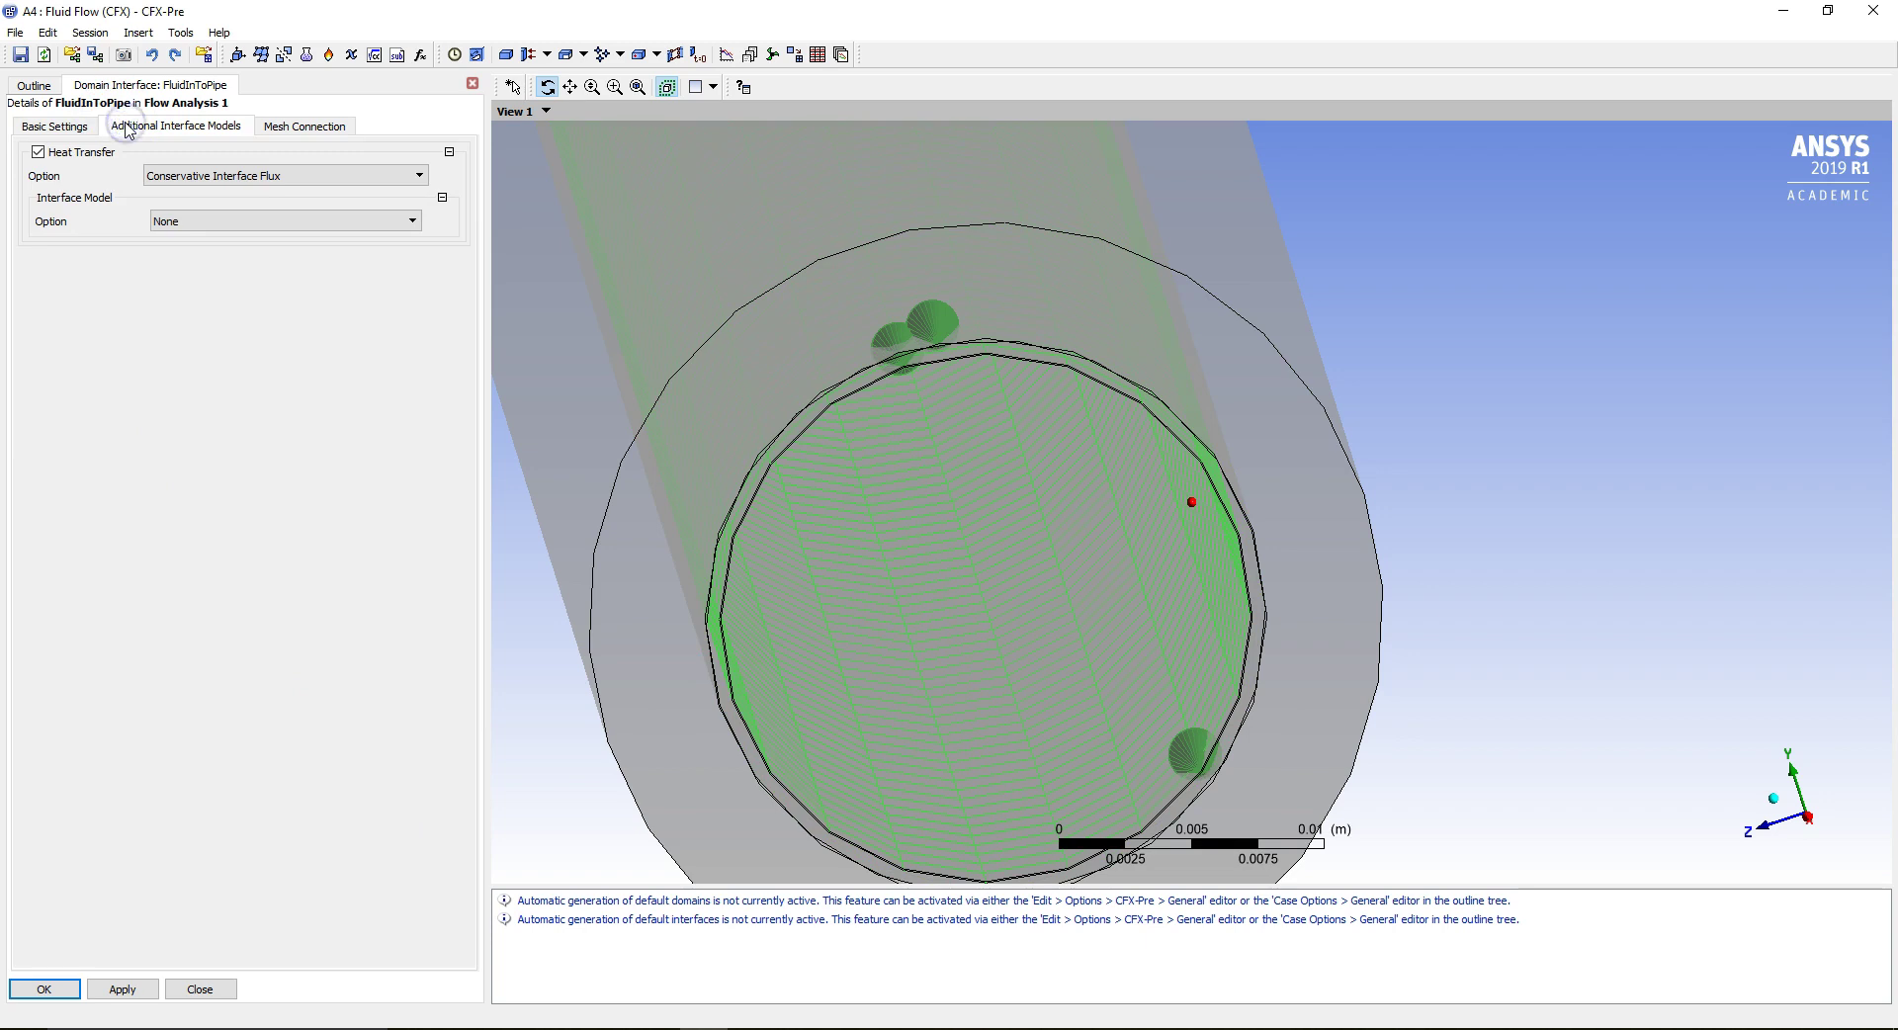
click(69, 988)
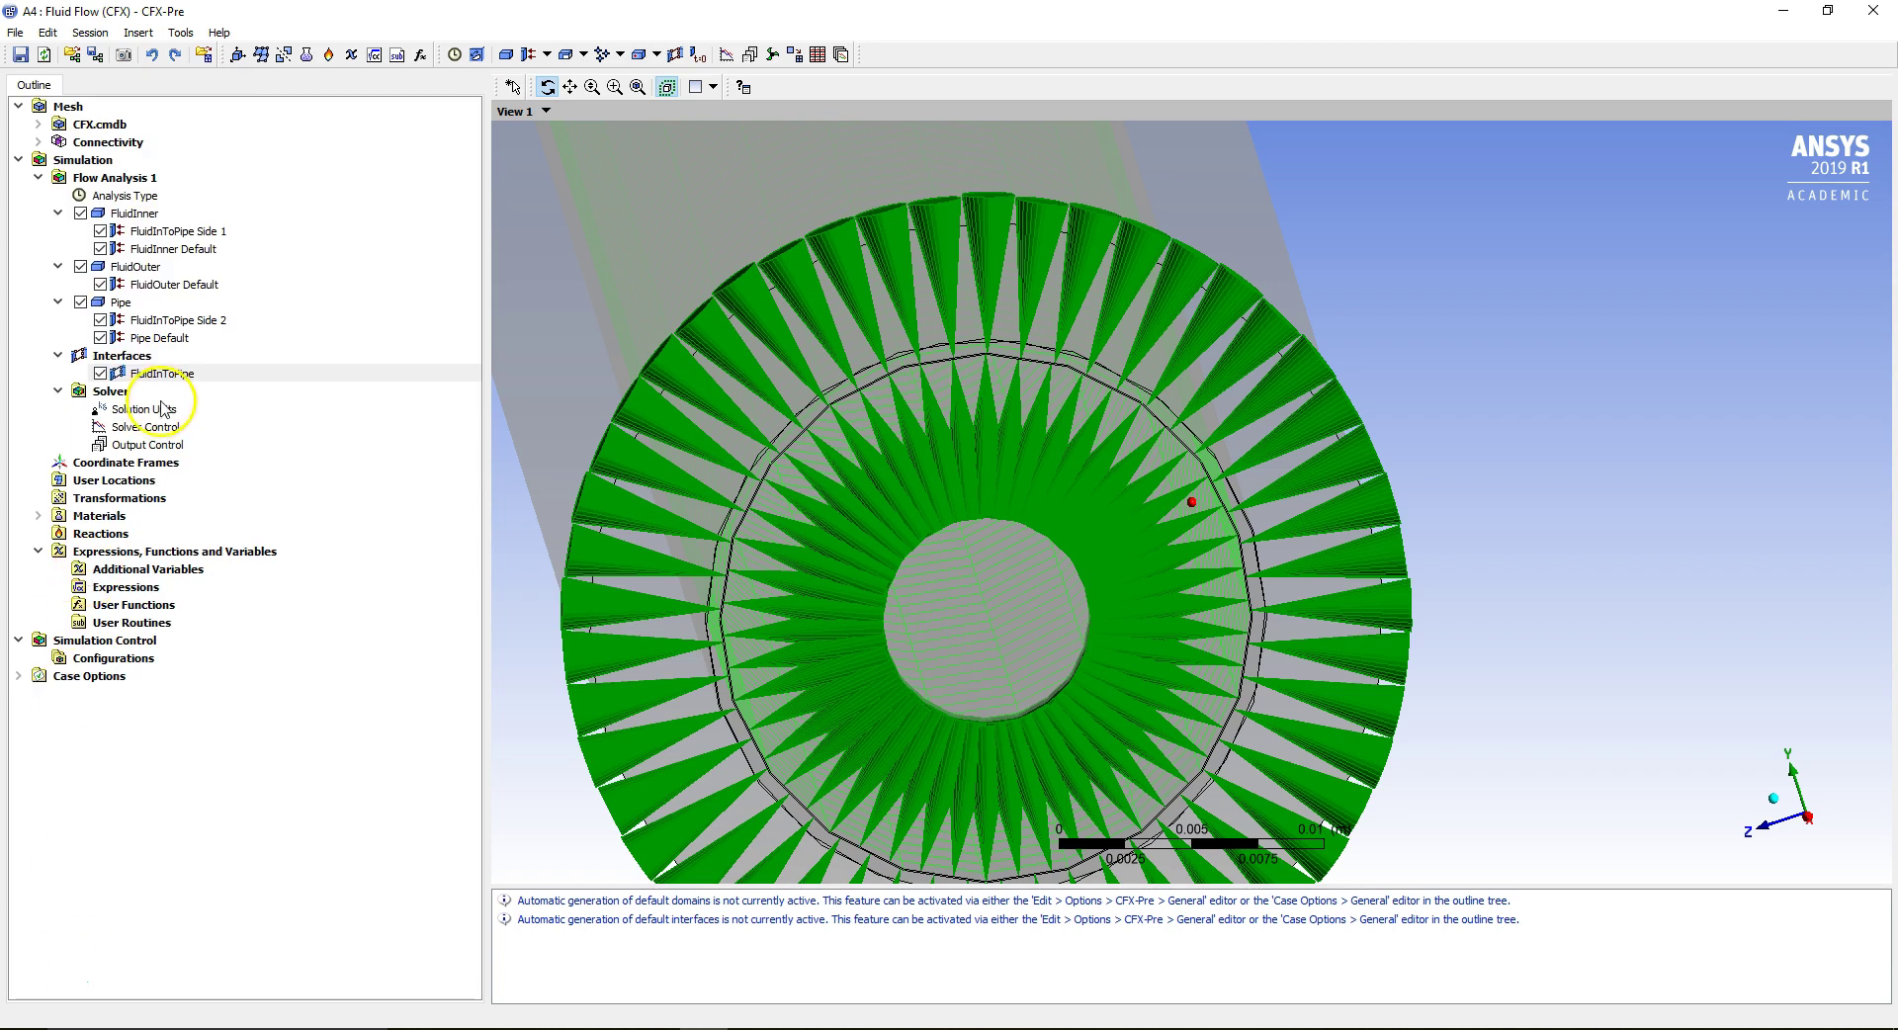
Insert a second domain interface named PipeToFluidOuter and set its interface type to Fluid Solid.
click(134, 360)
right_click(133, 366)
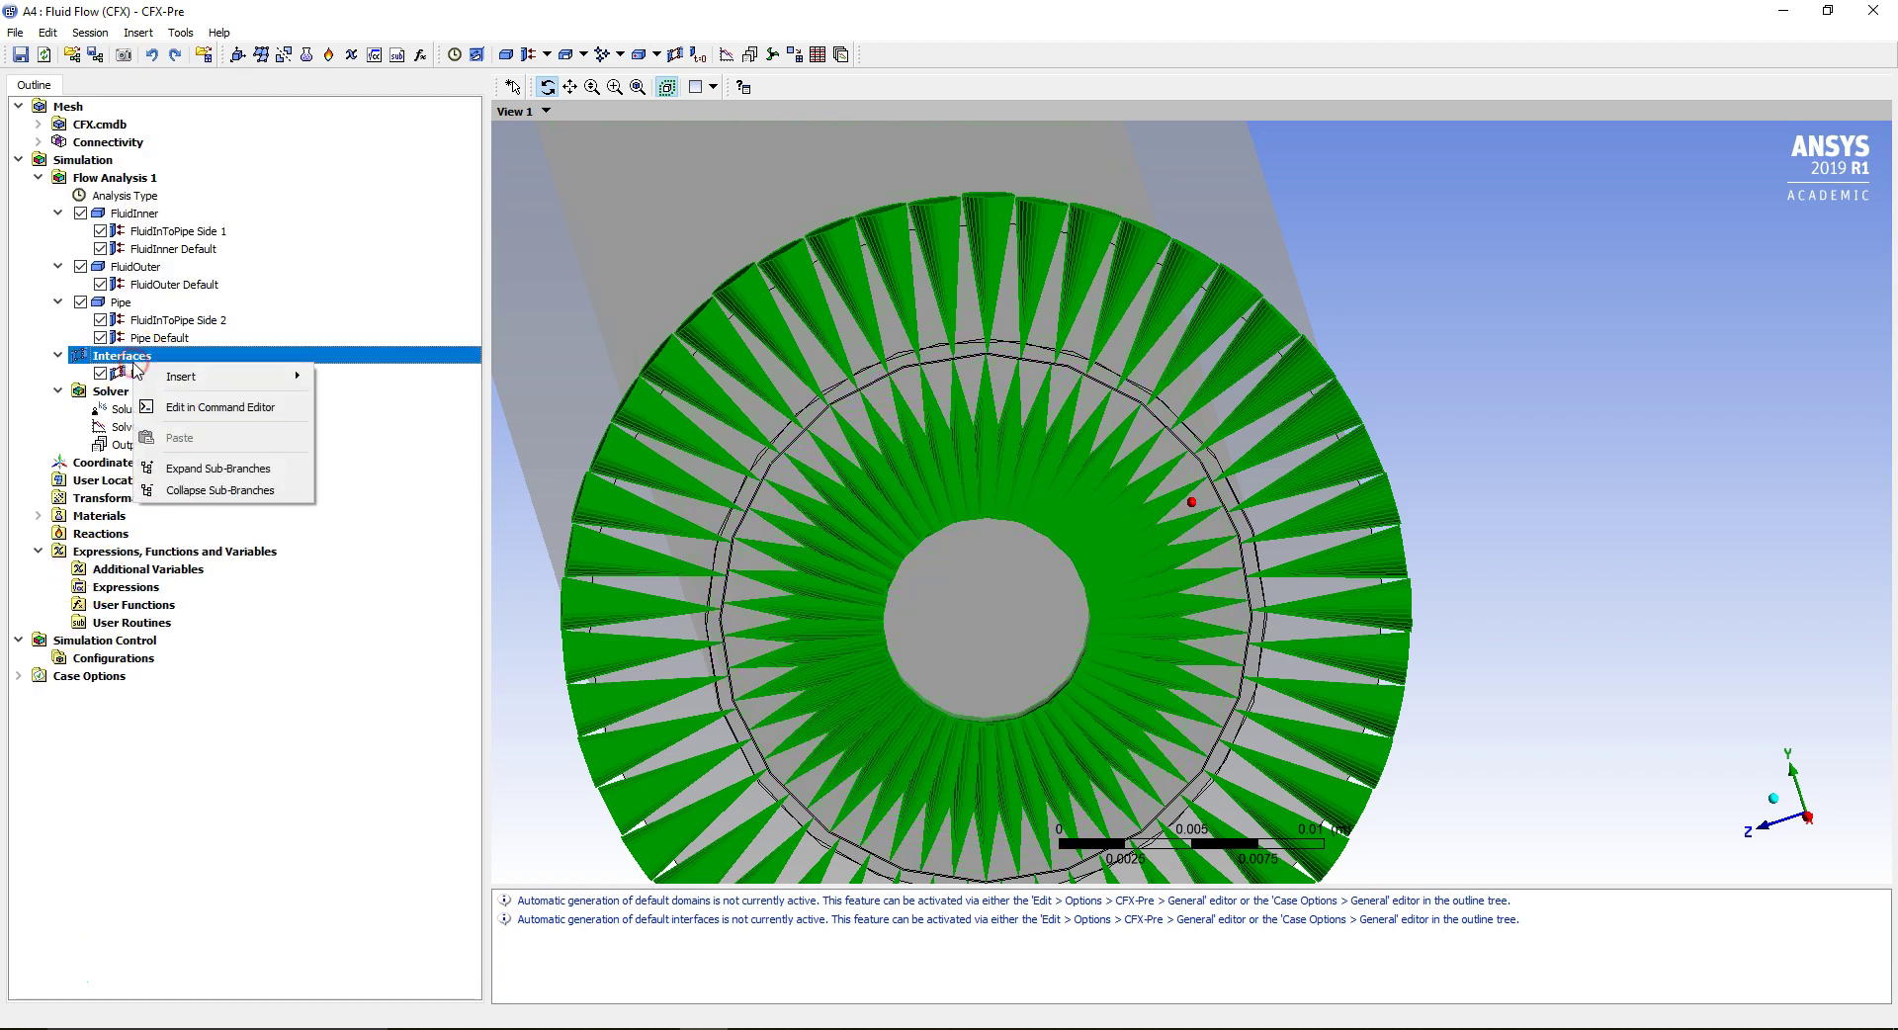
mouse_move(291, 375)
click(380, 381)
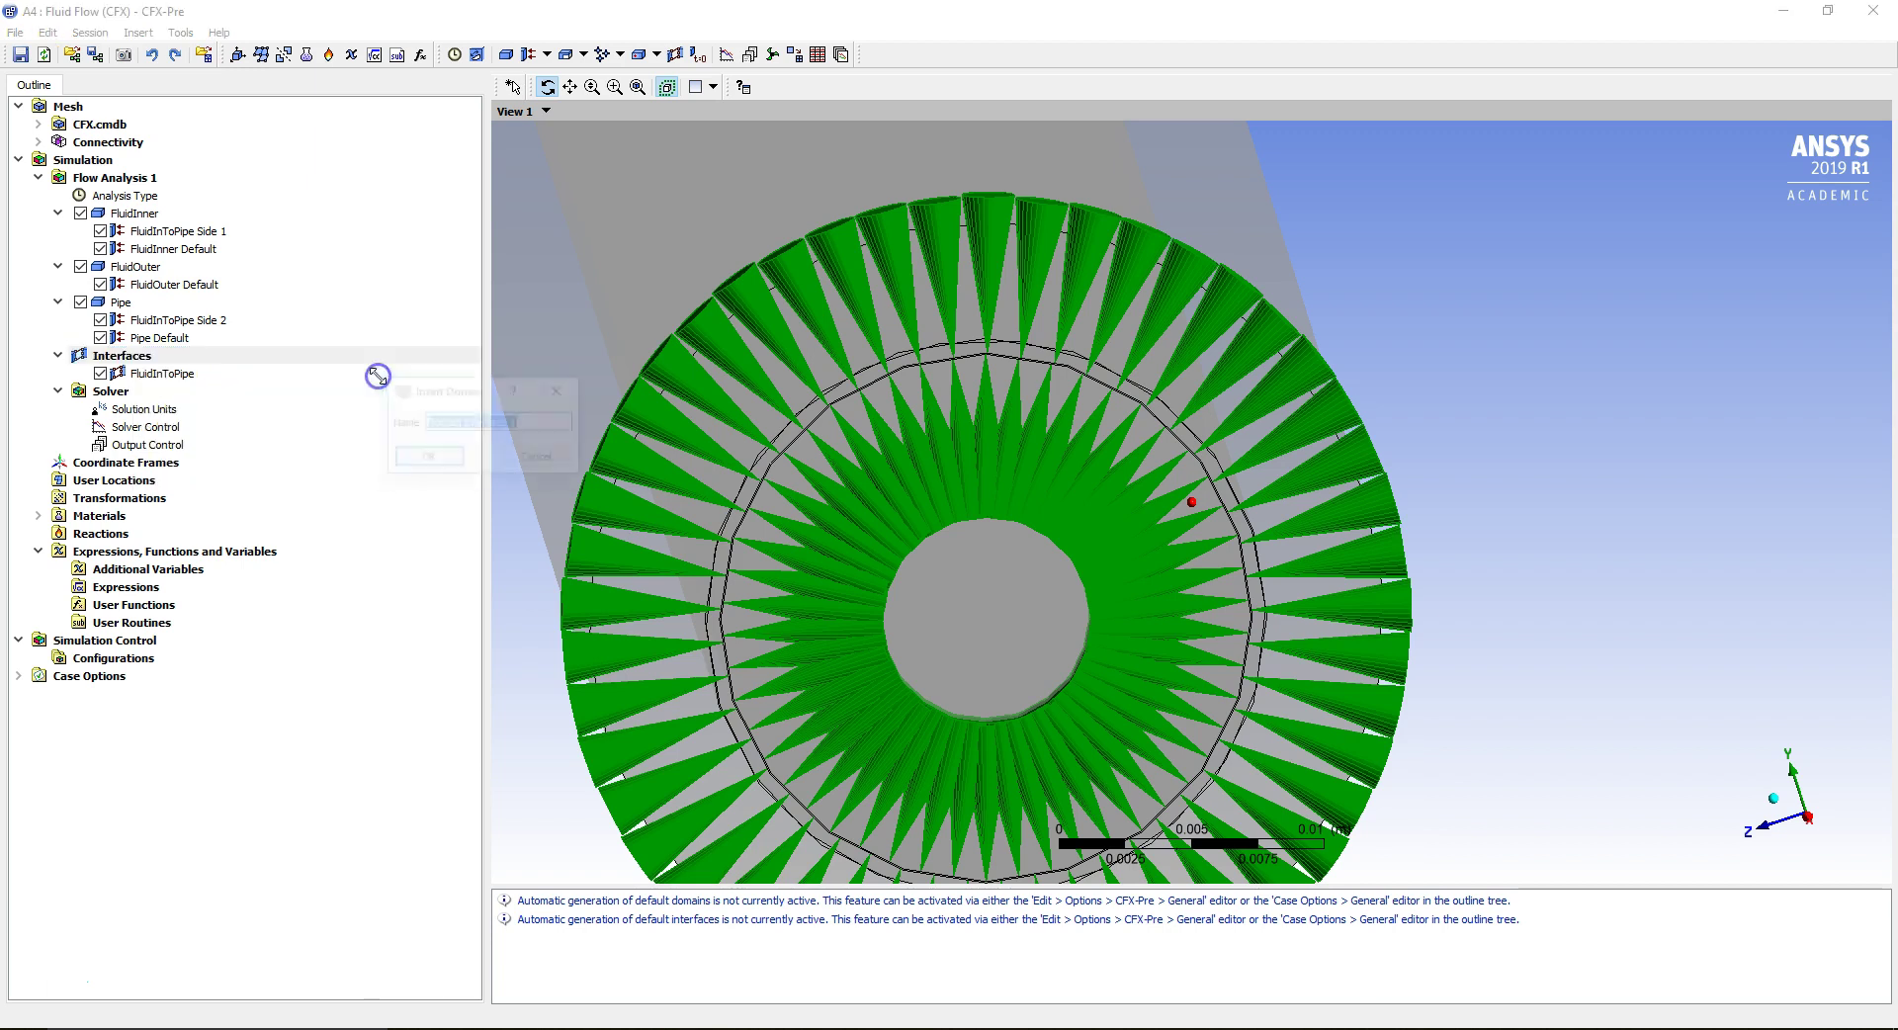
text(PipeToFluidOuter)
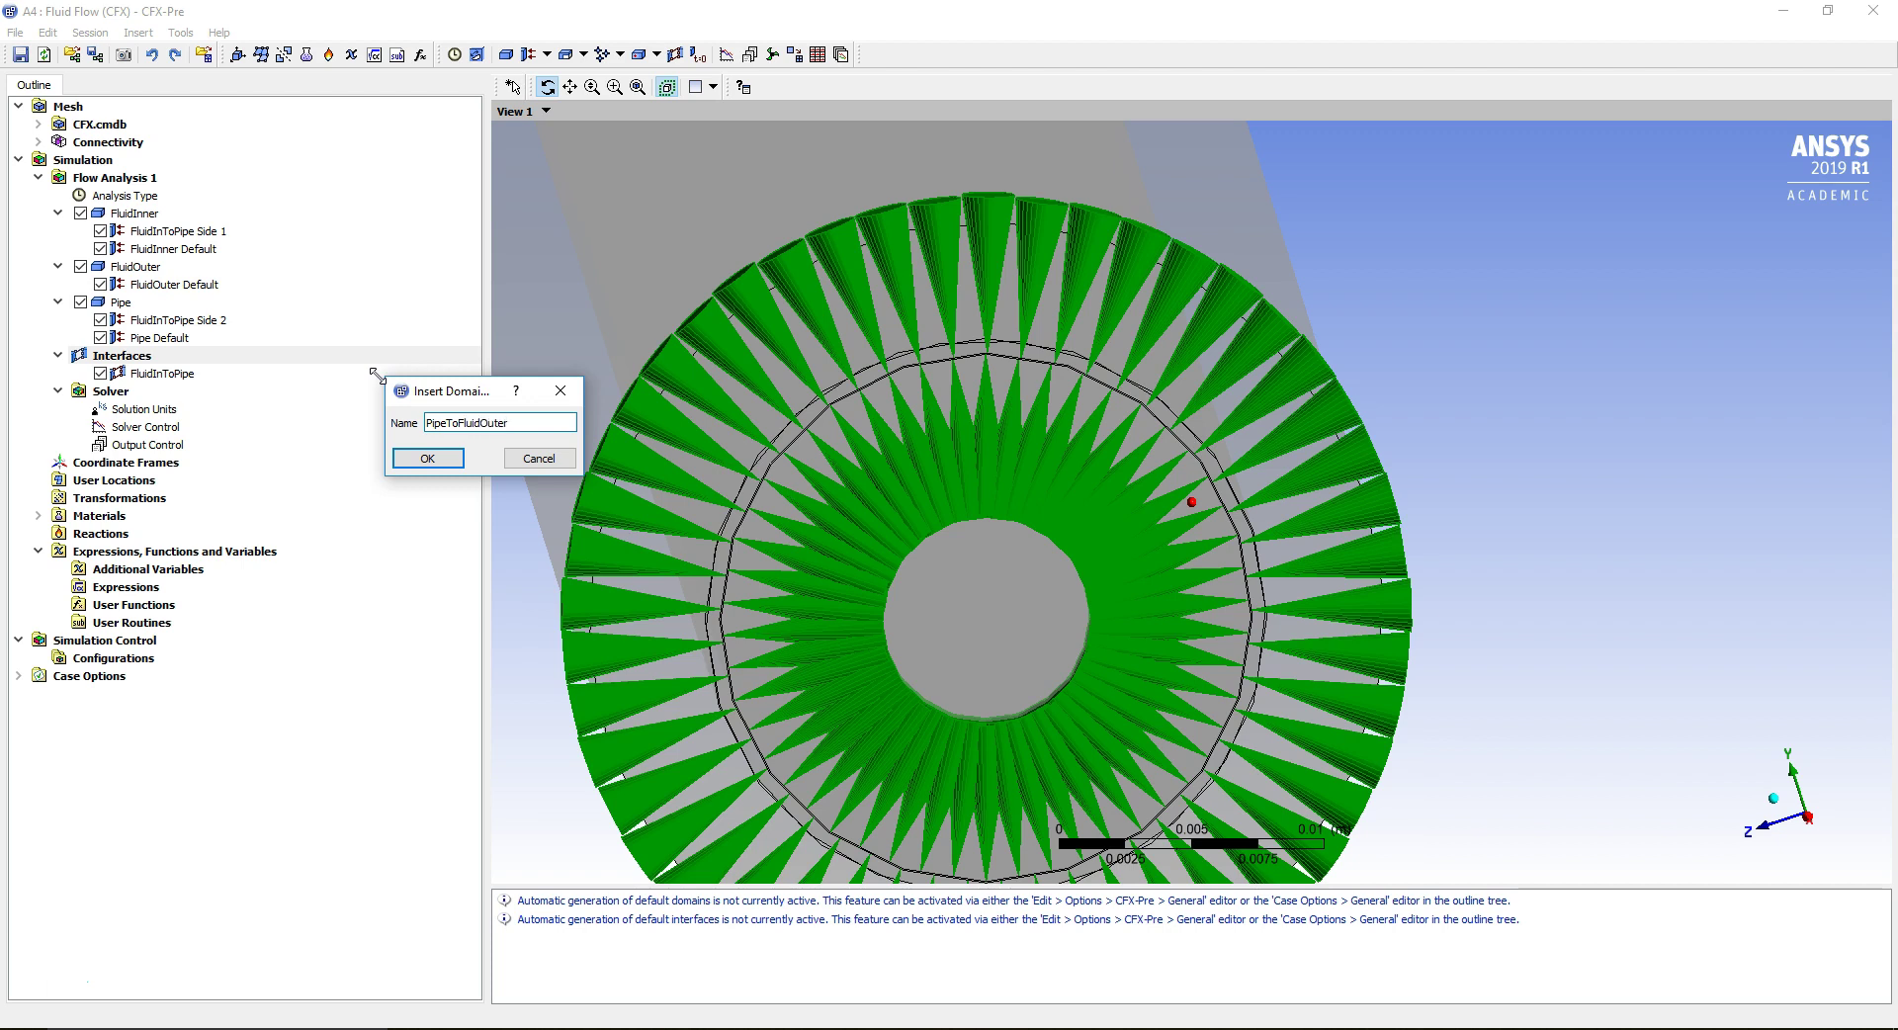
key(Return)
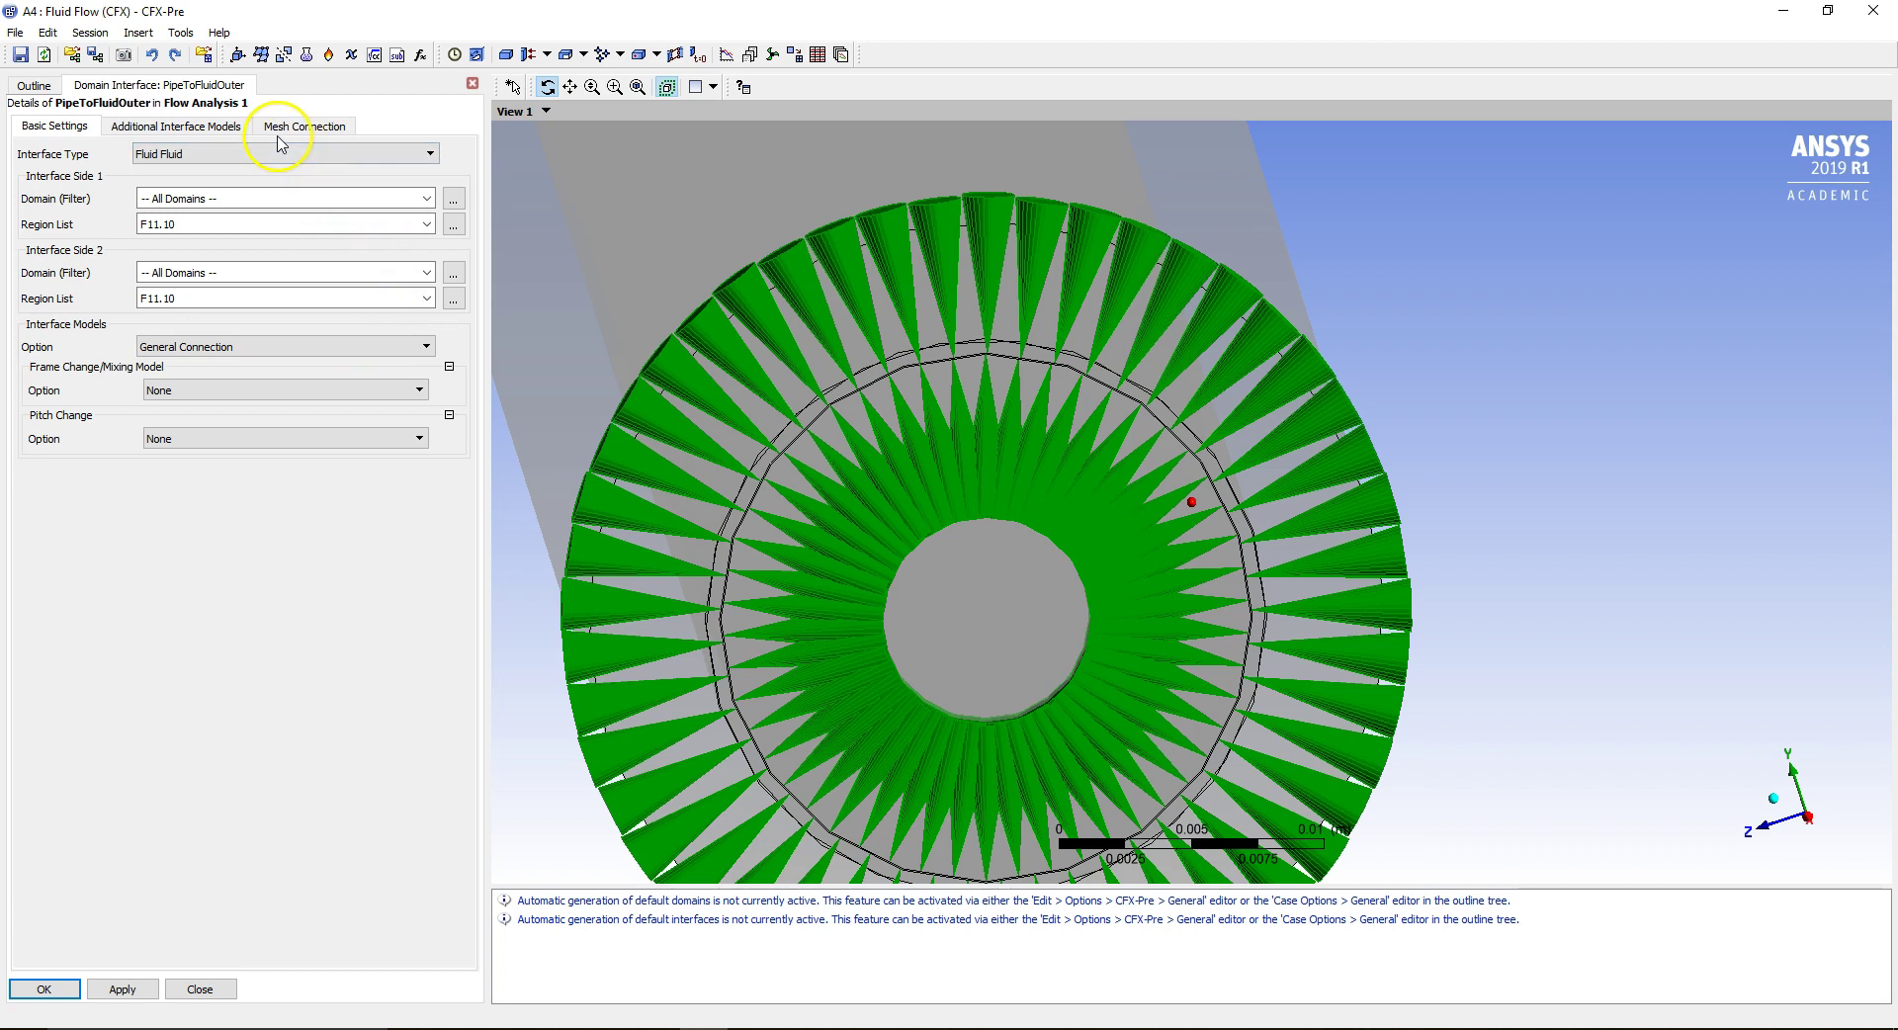
click(277, 153)
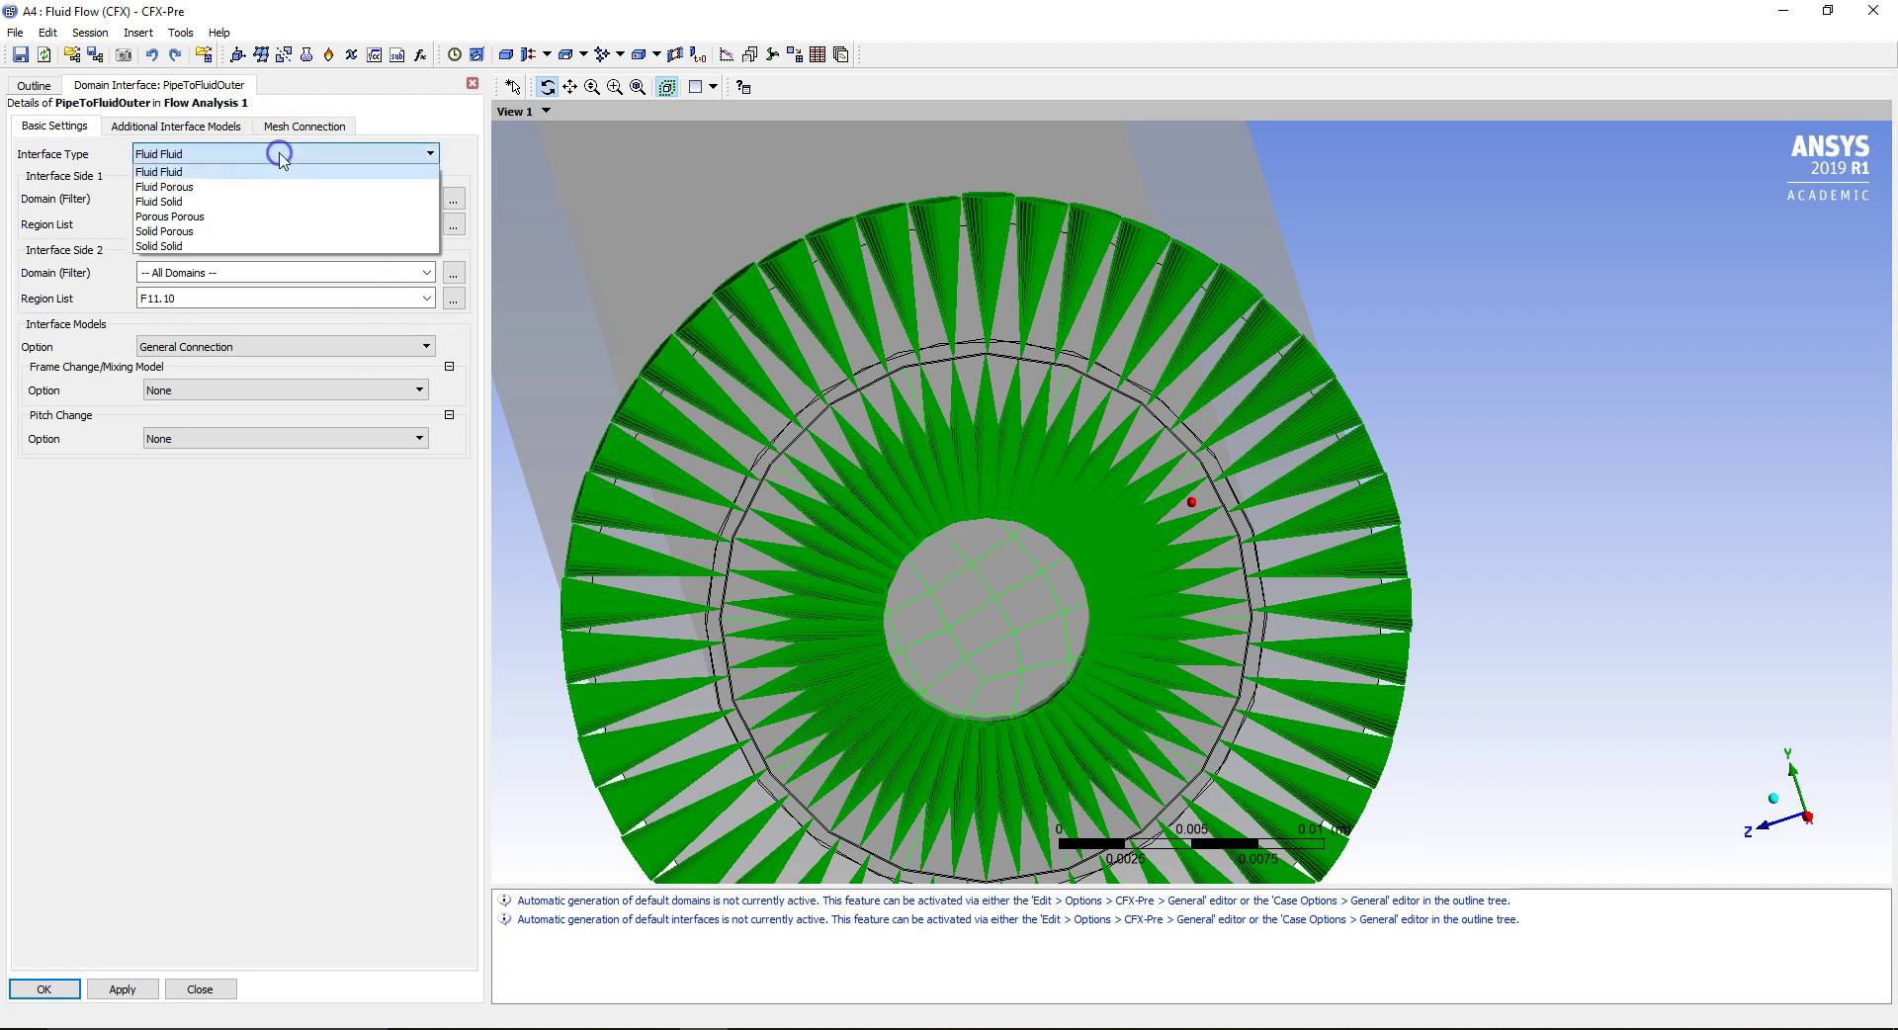
click(268, 202)
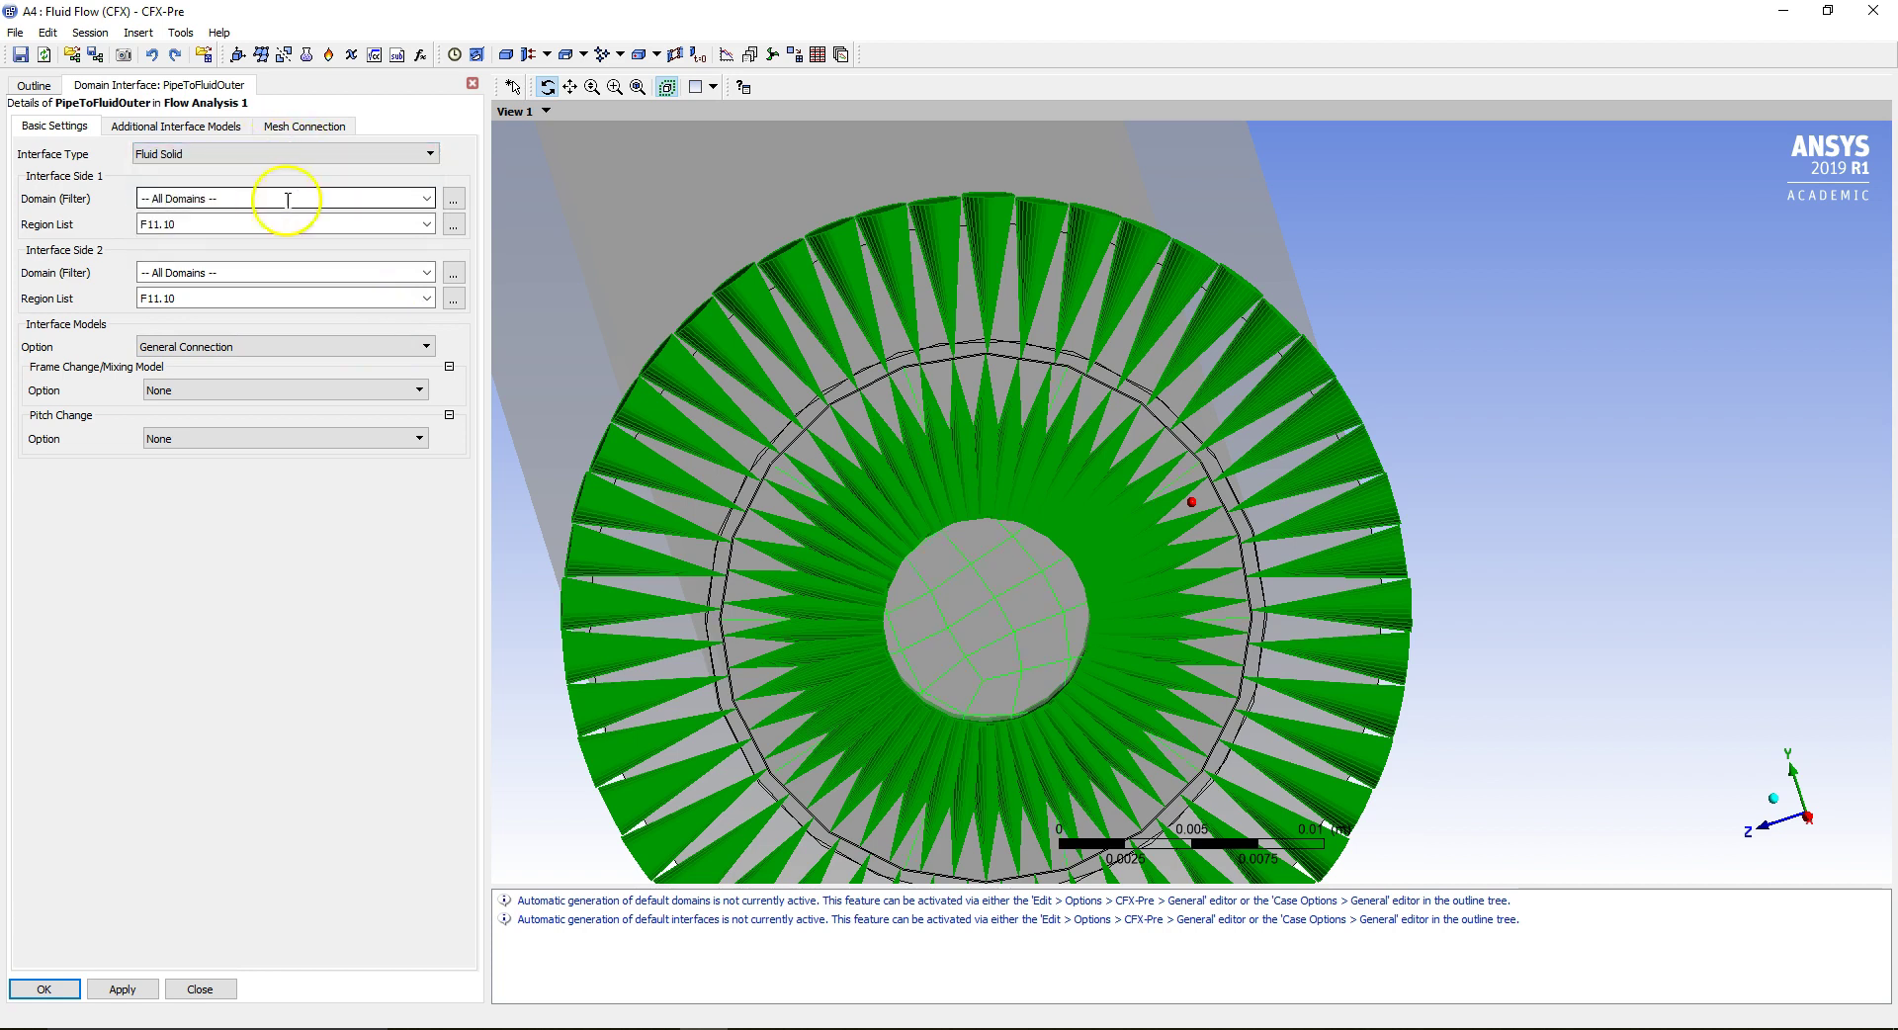
Set interface side 1 of PipeToFluidOuter to the Pipe domain with its outer wall, F22.18, as the region.
click(457, 199)
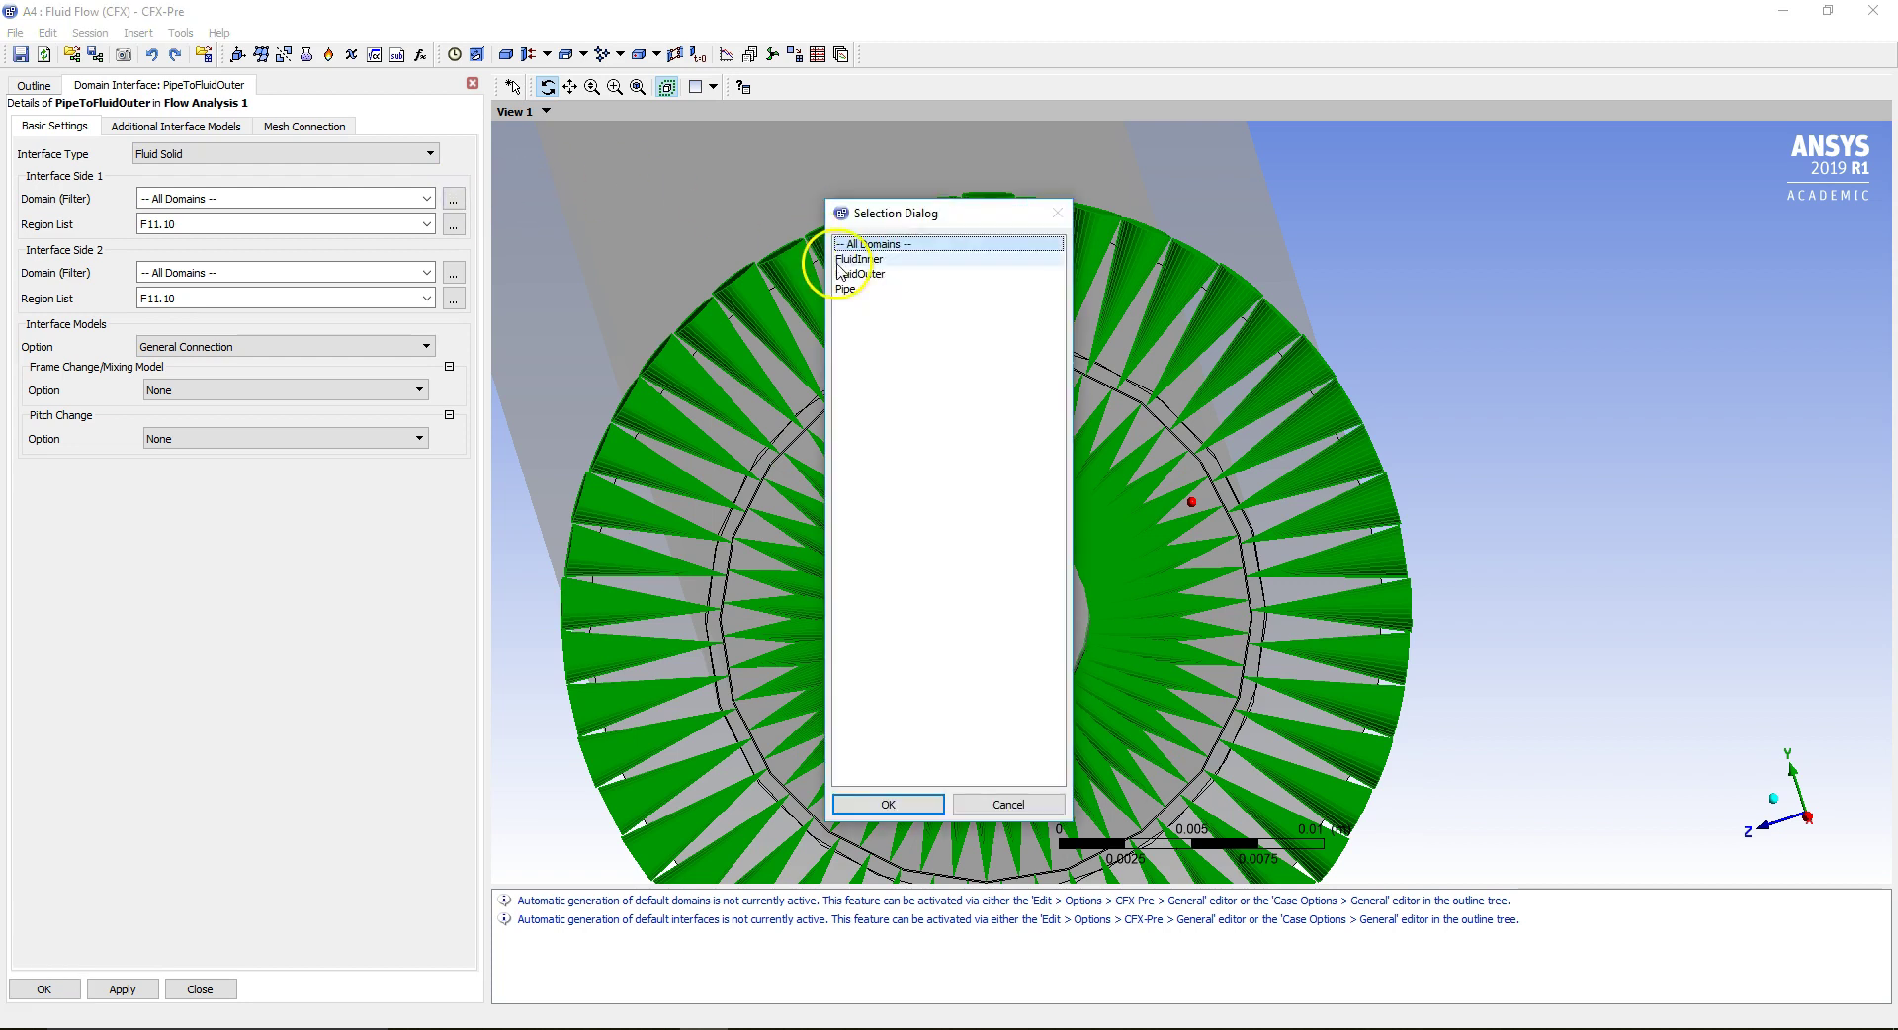
click(848, 288)
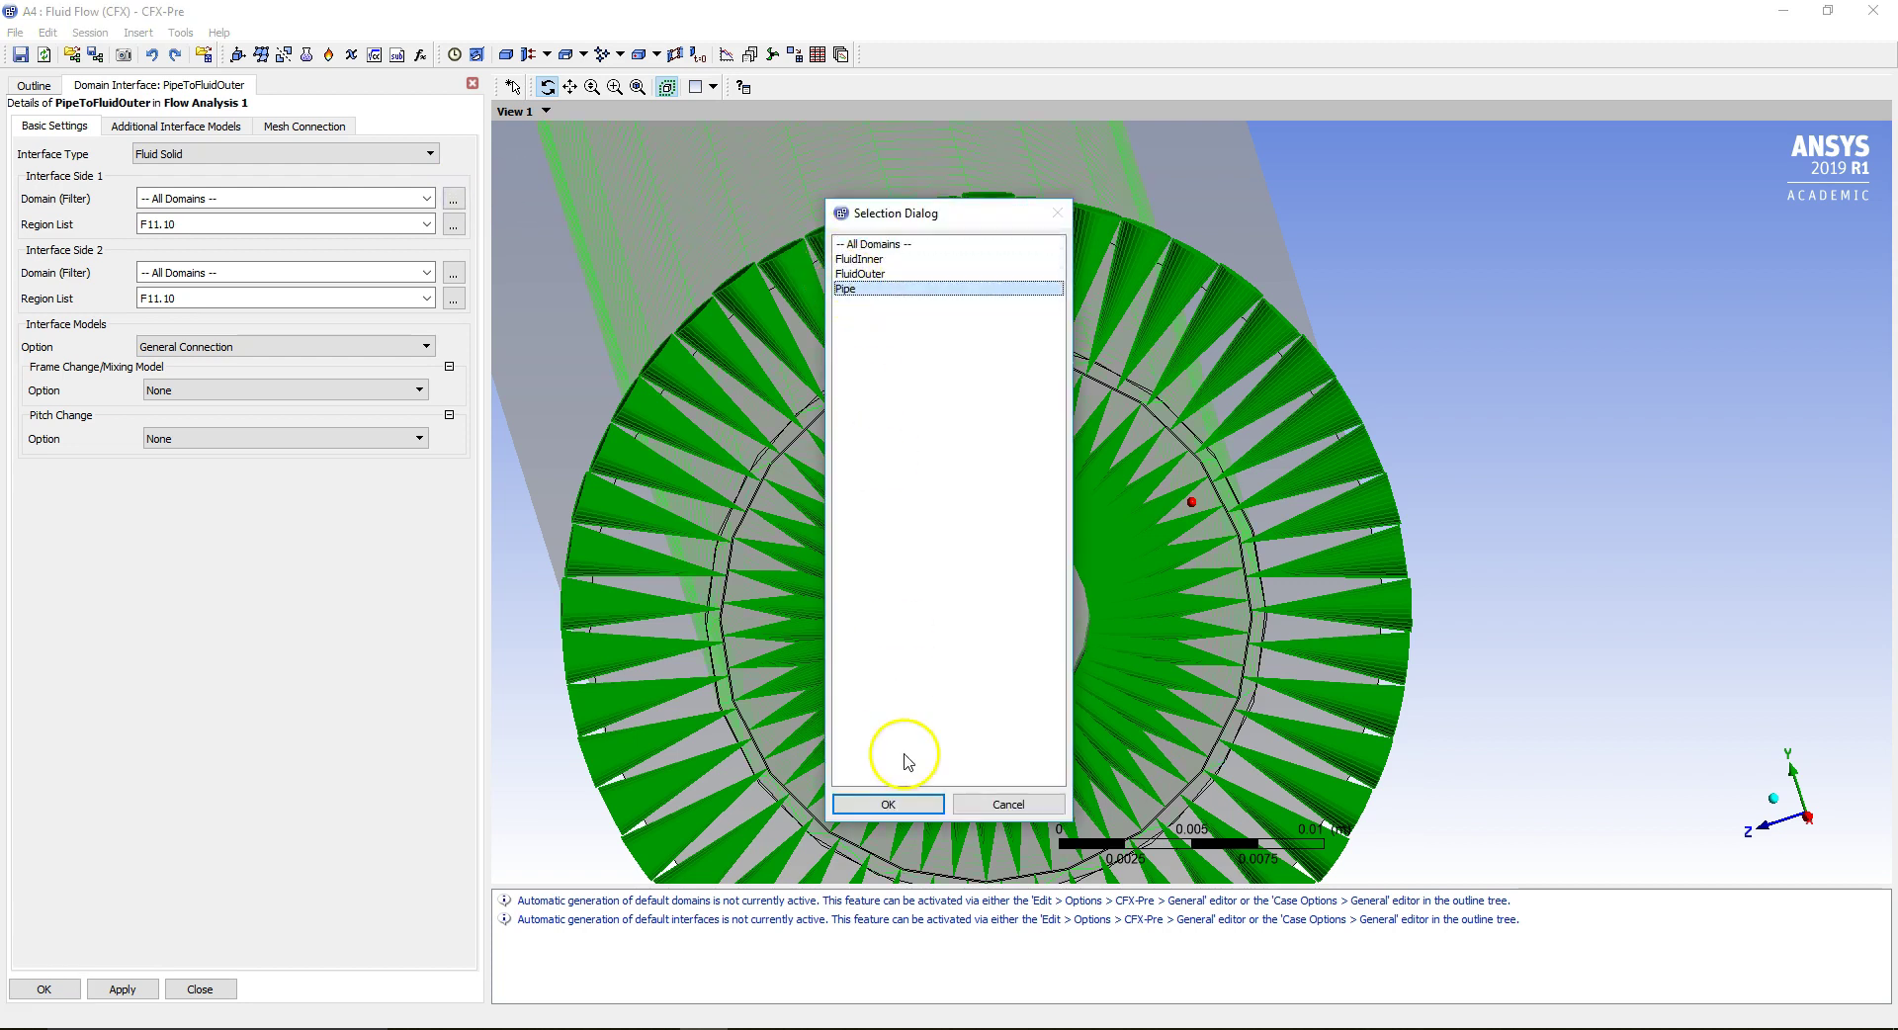
click(887, 803)
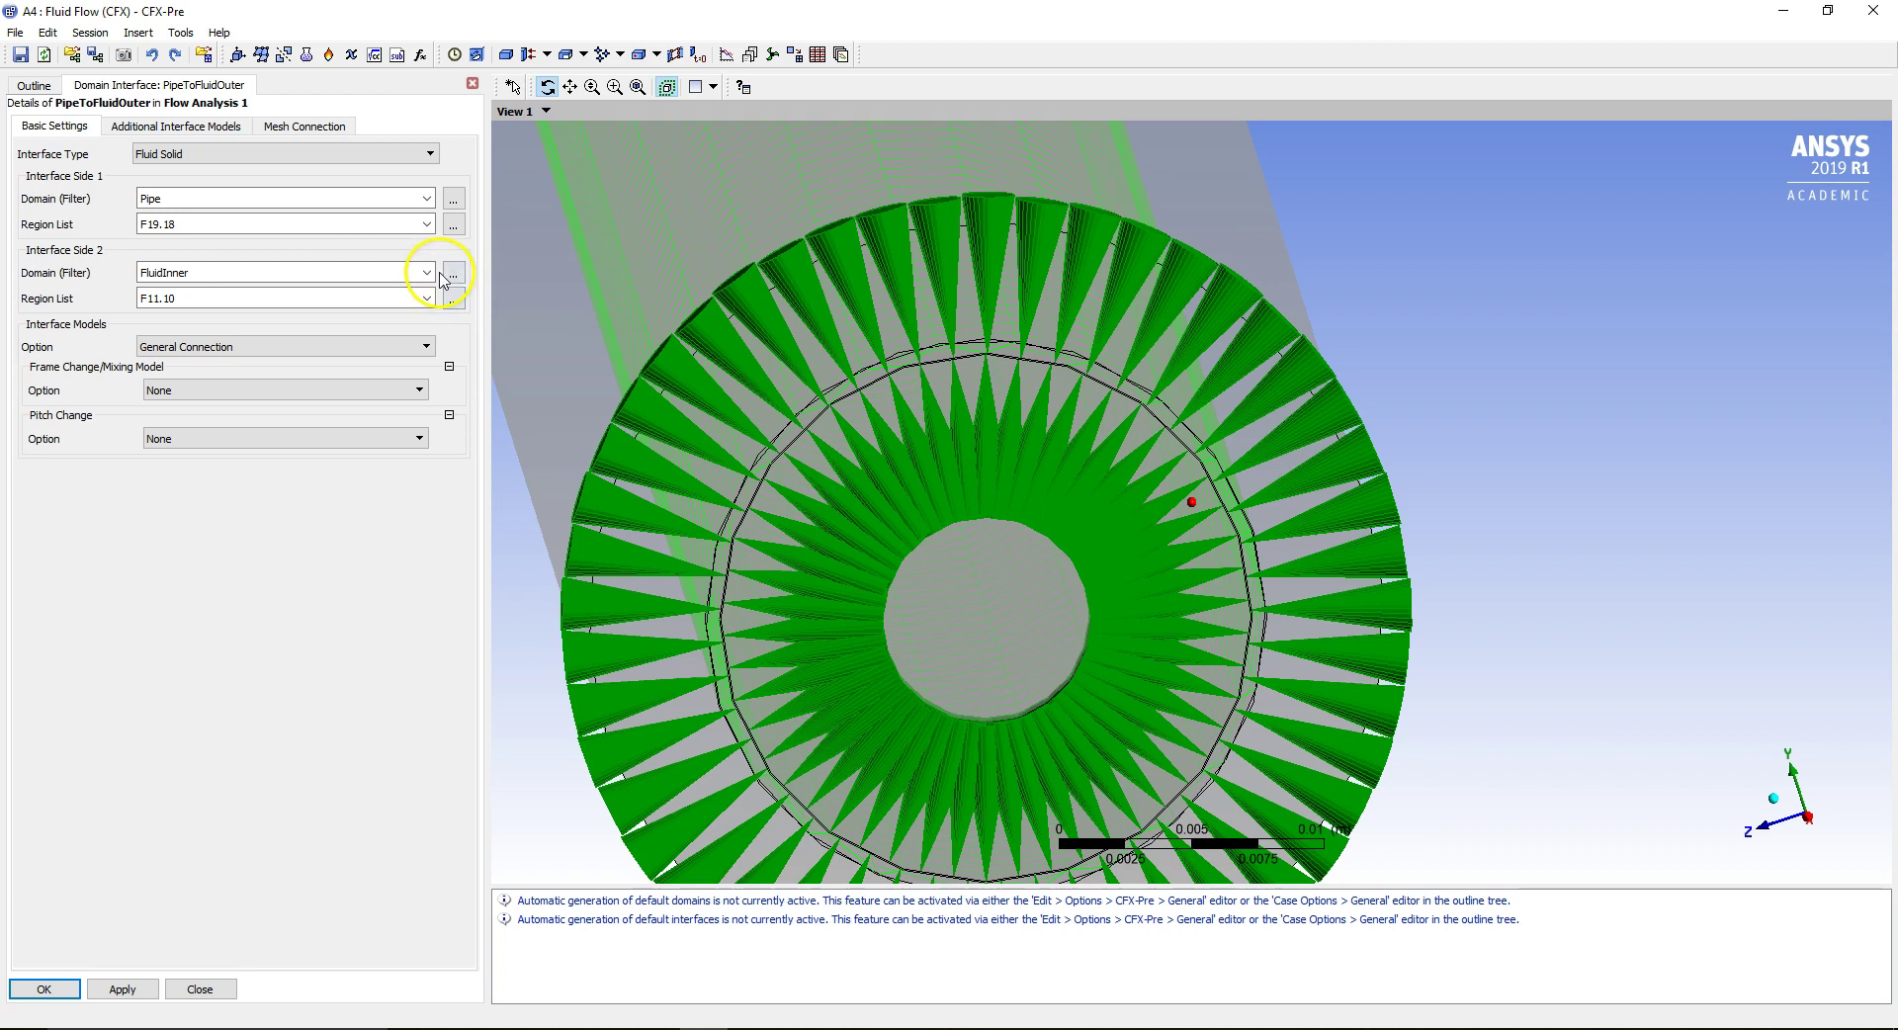
click(453, 224)
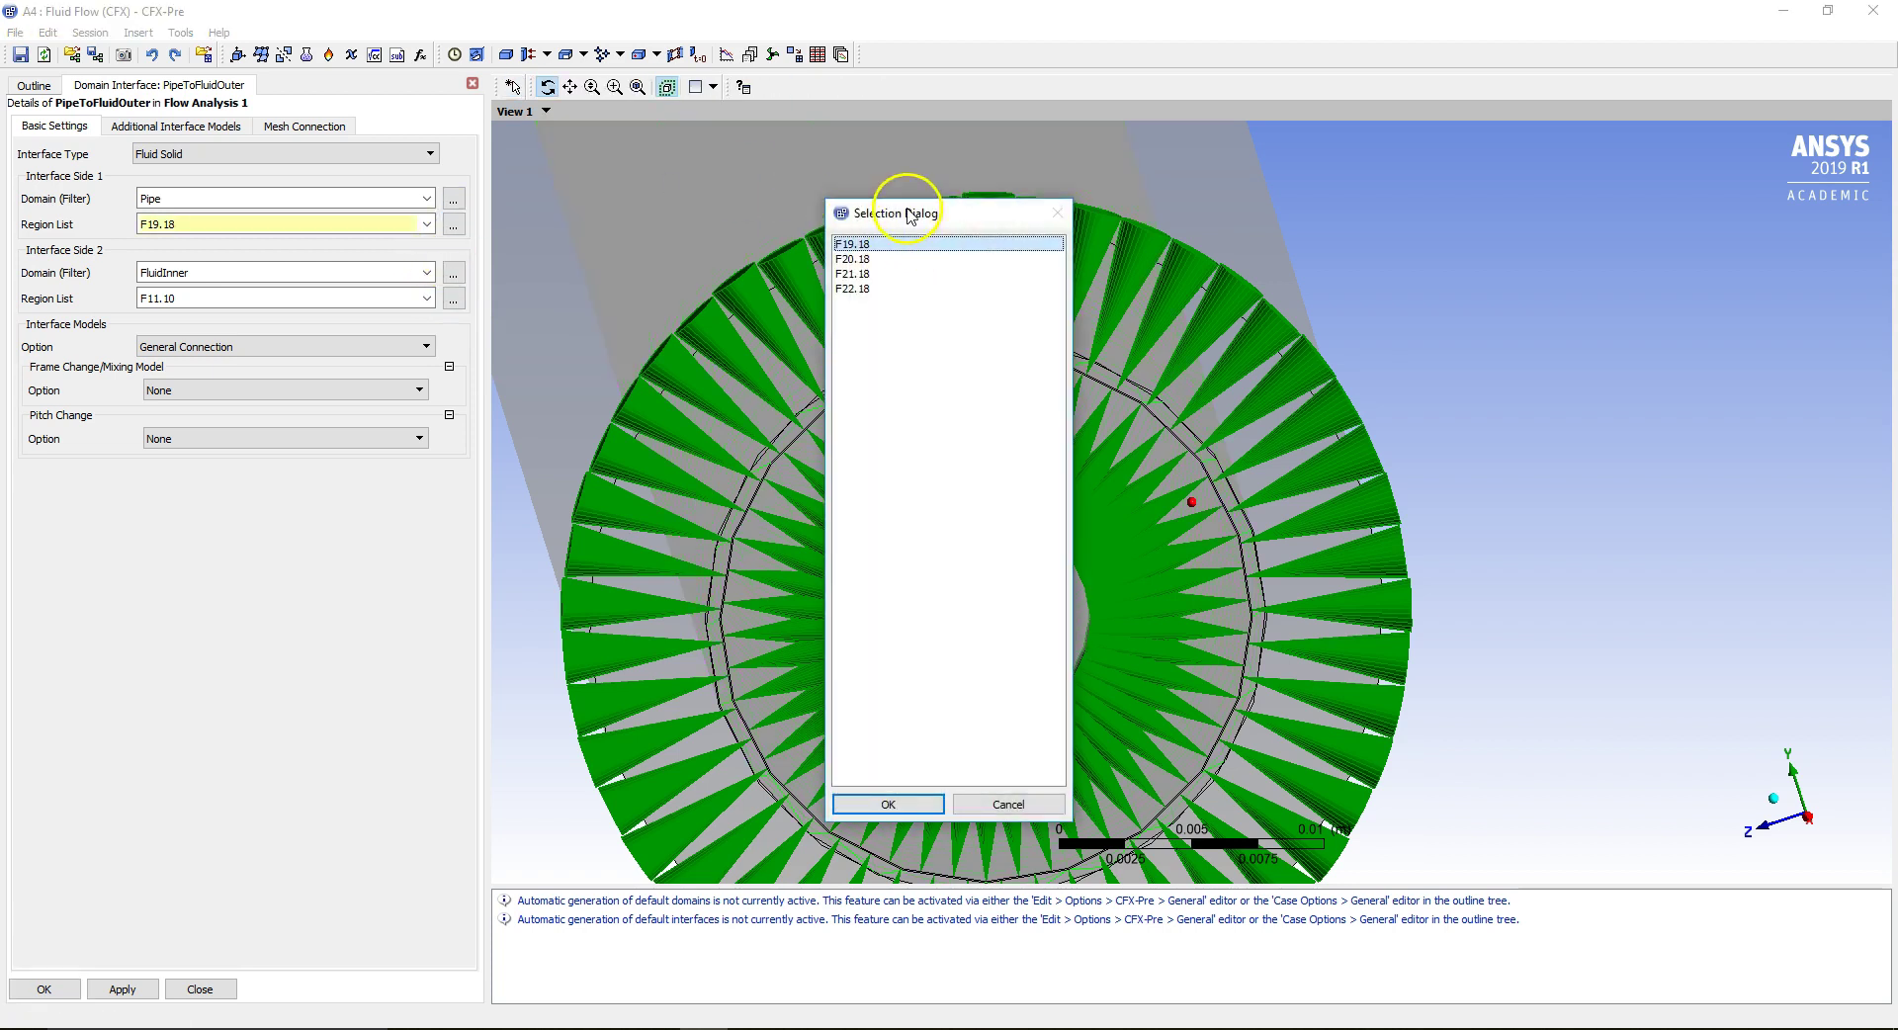
drag(909, 216, 1302, 197)
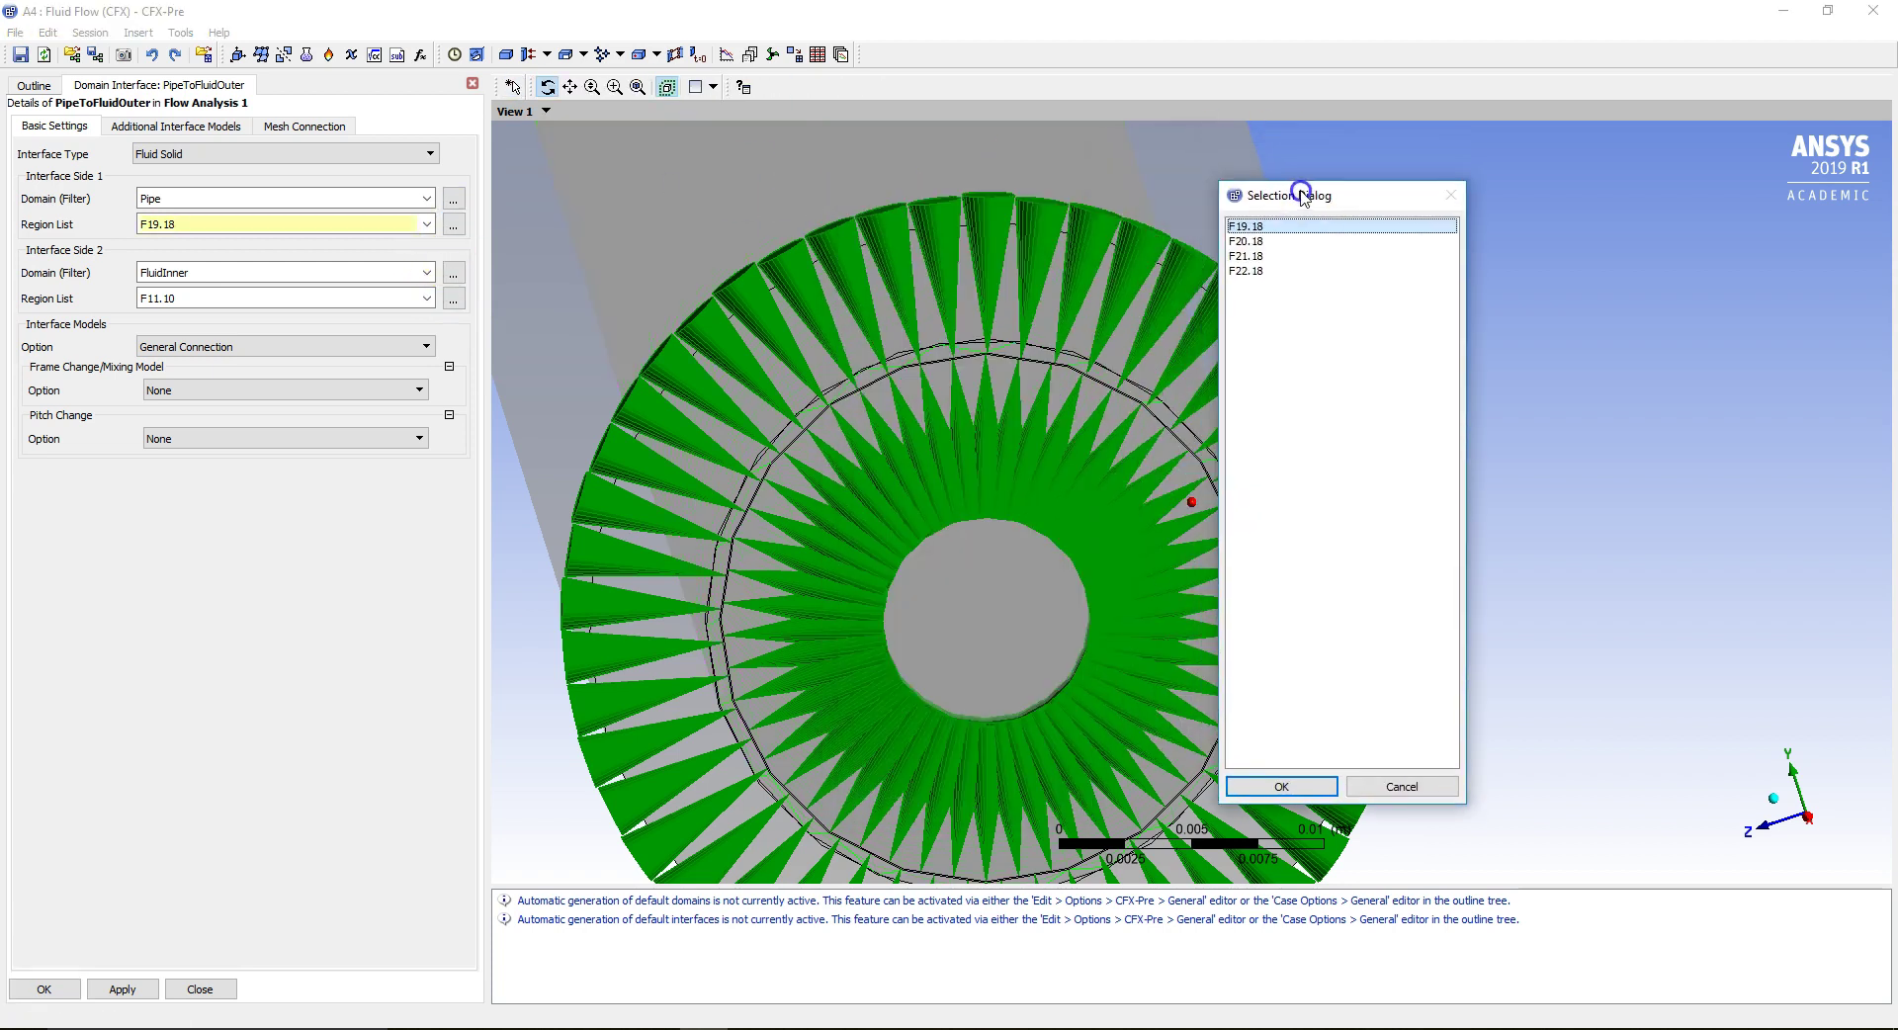
click(1272, 242)
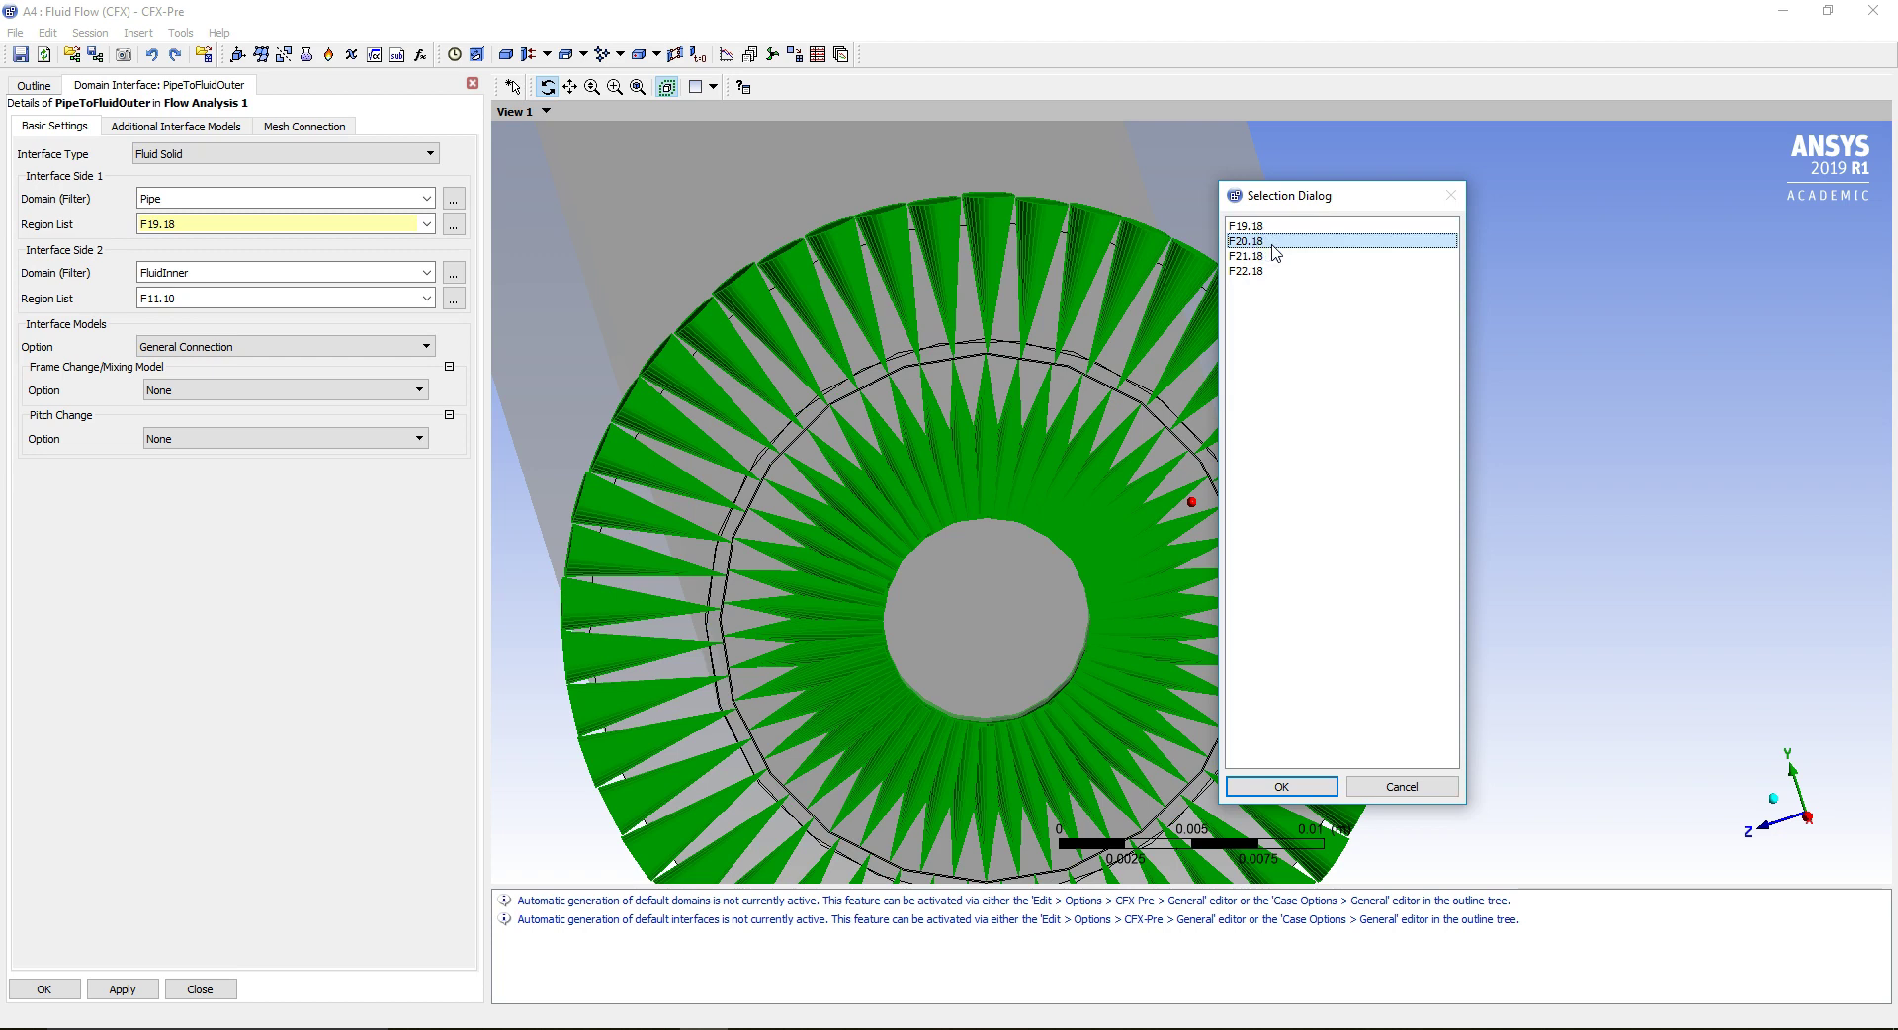
click(1272, 250)
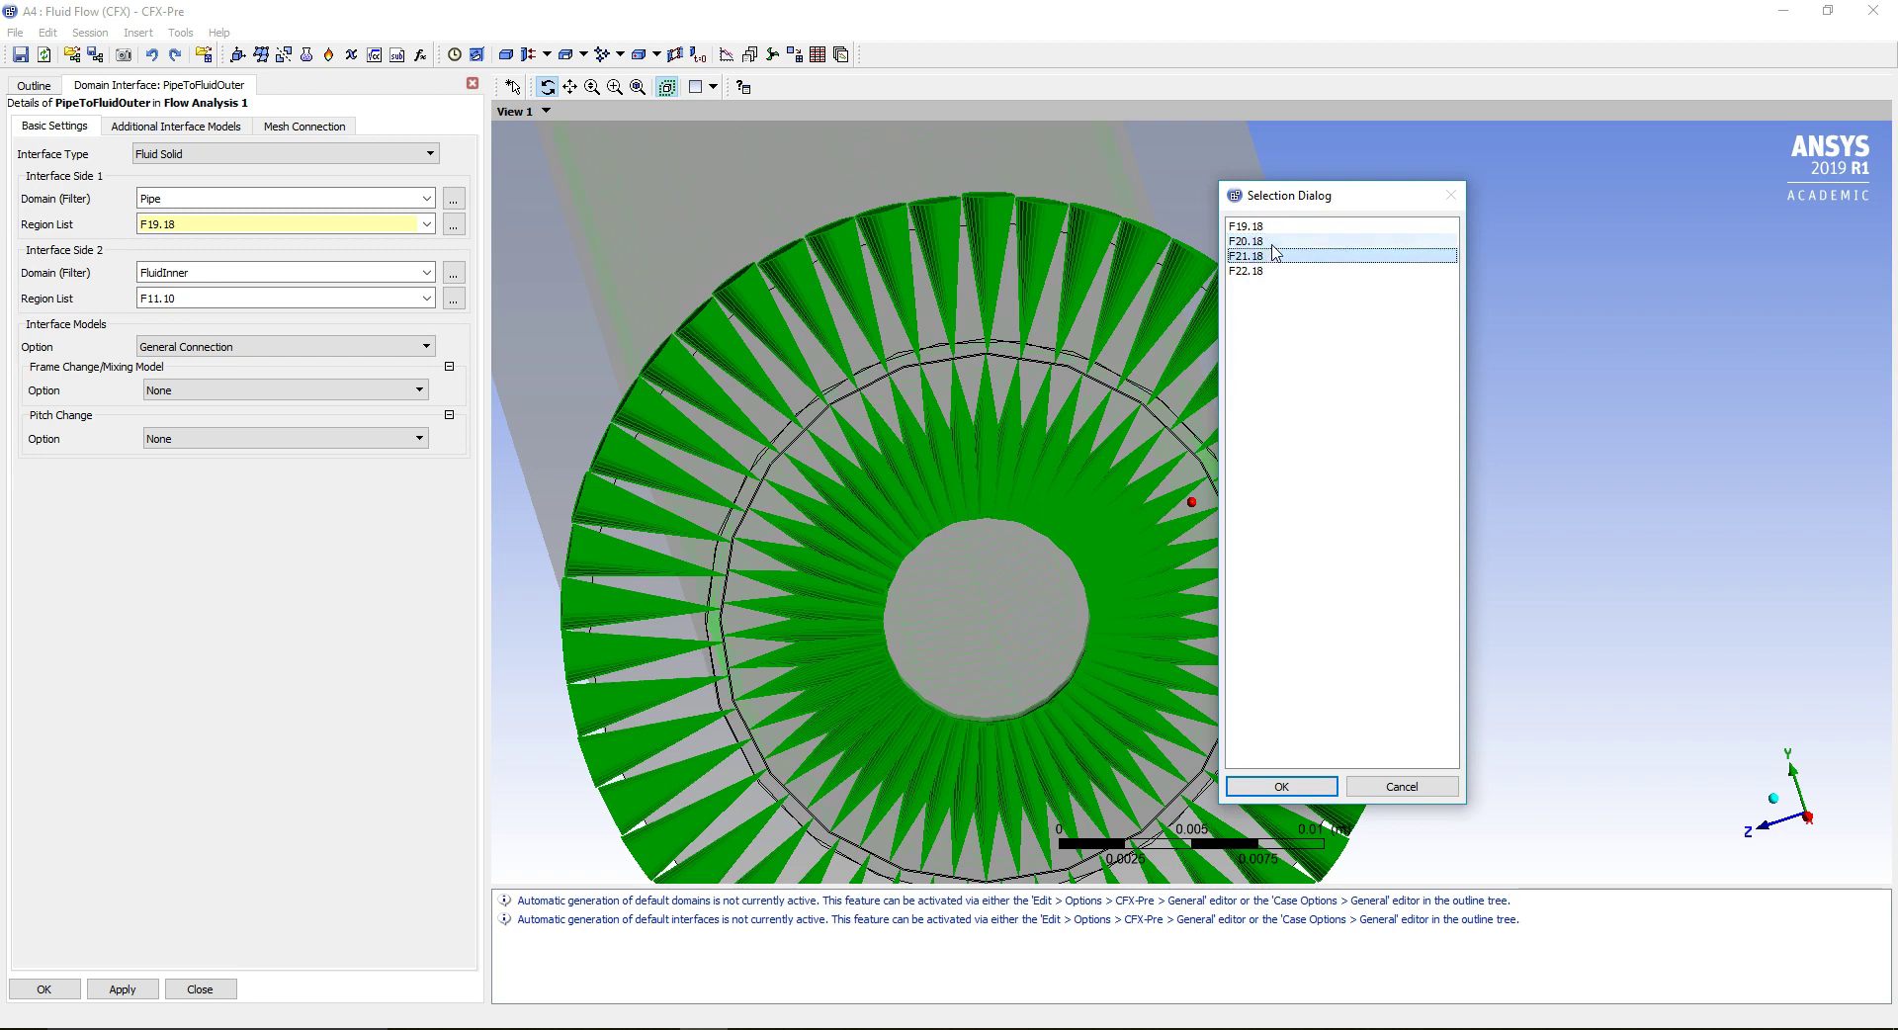
key(Down)
click(1270, 272)
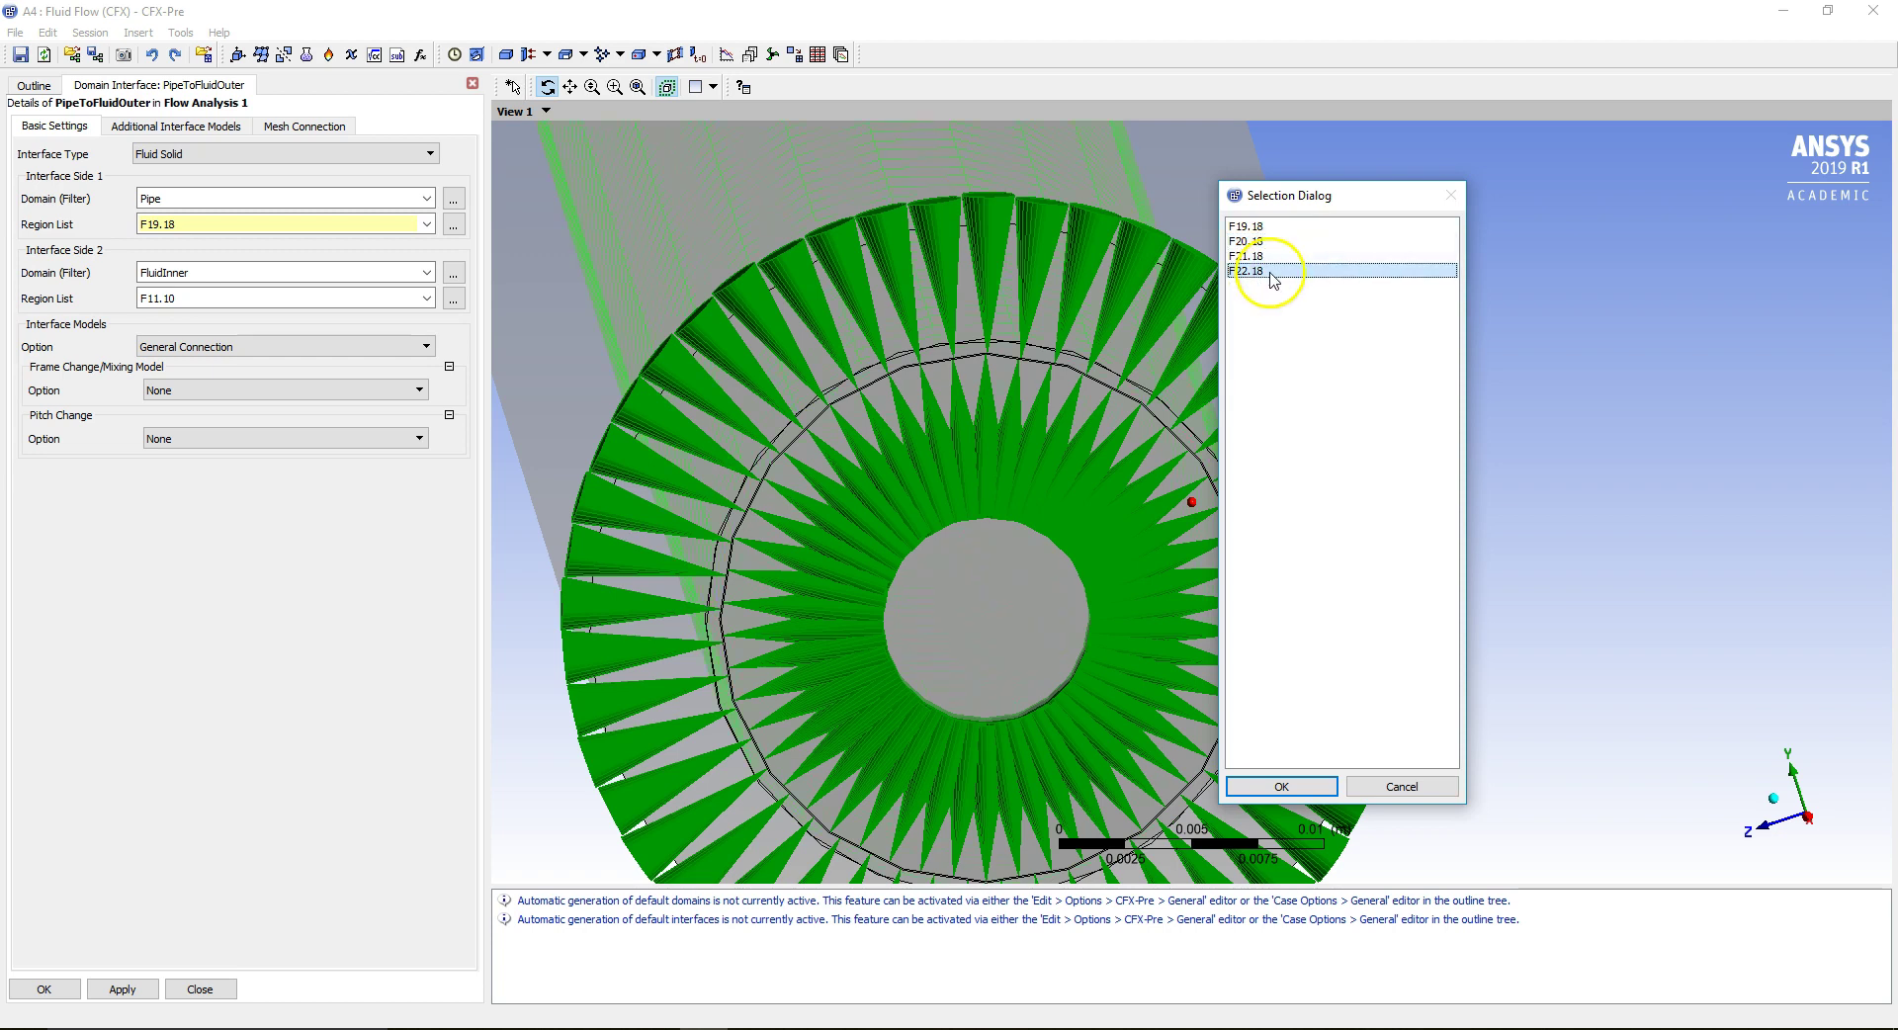
click(1284, 787)
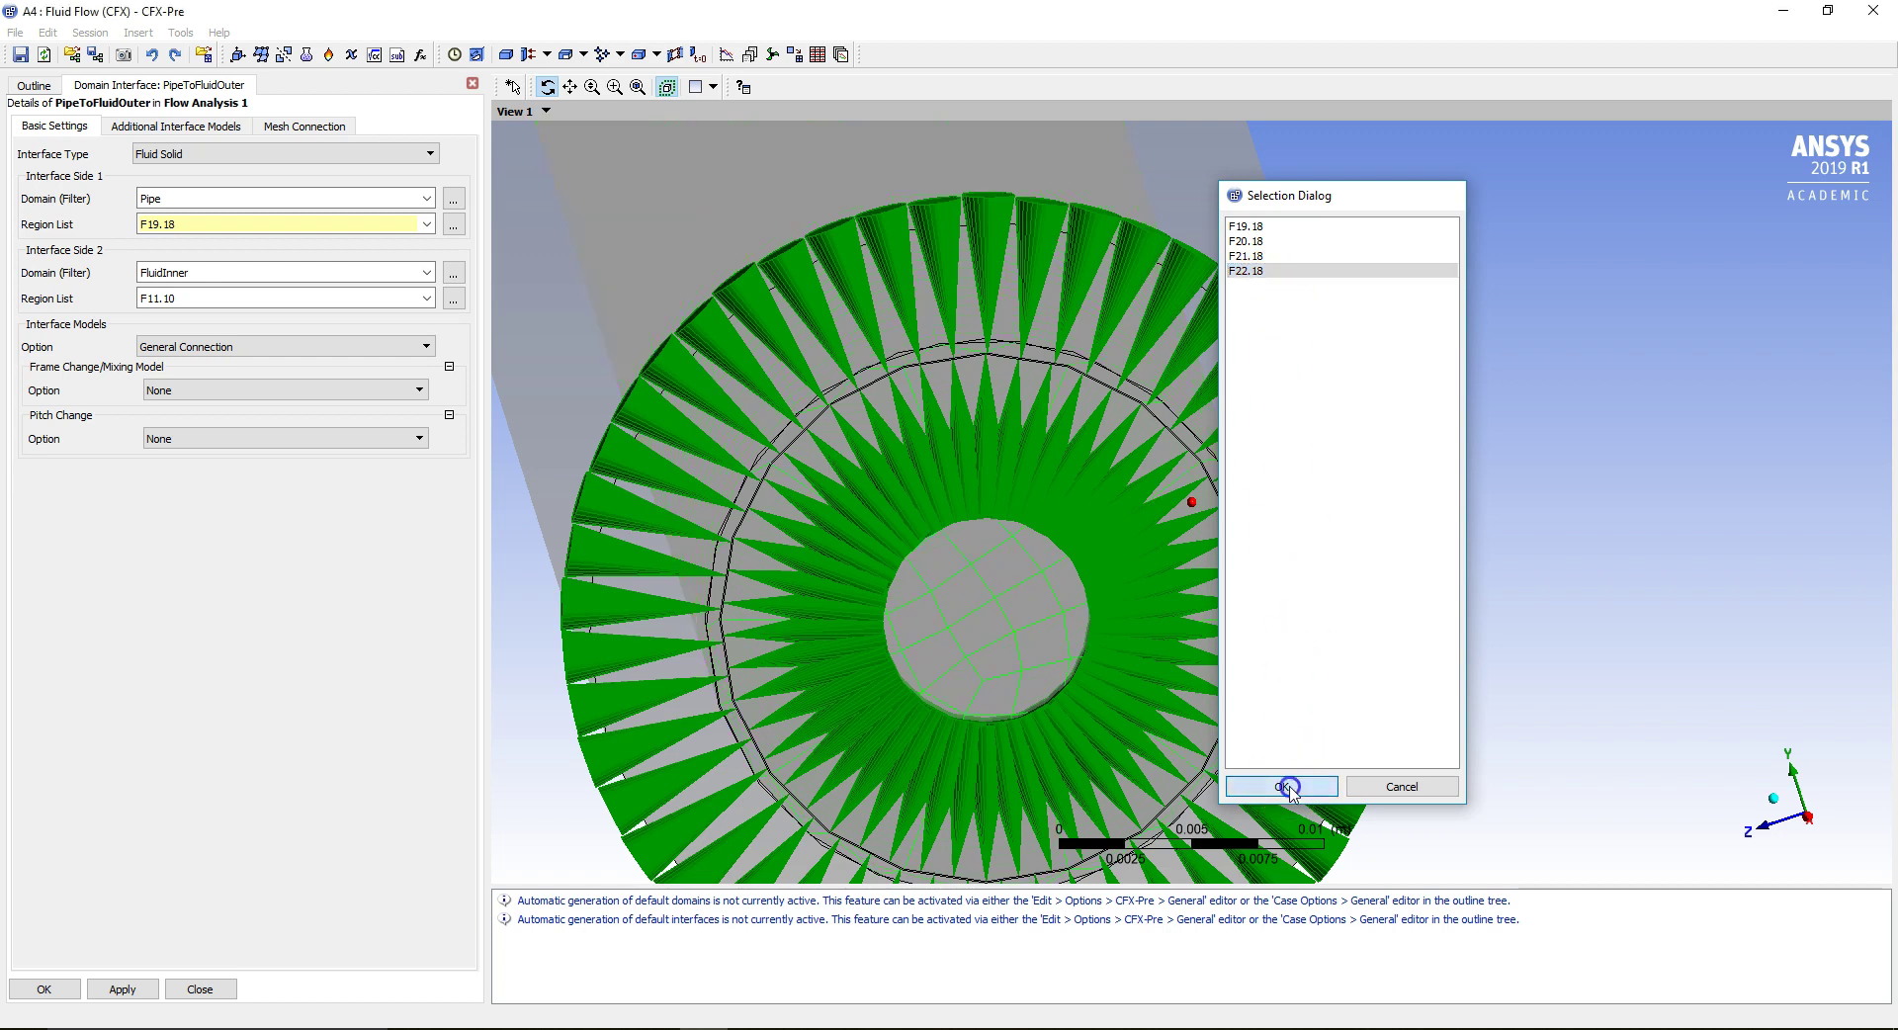
Set interface side 2 of PipeToFluidOuter to the FluidOuter domain with its inner cylindrical wall, F29.31, as the region.
click(425, 273)
click(395, 305)
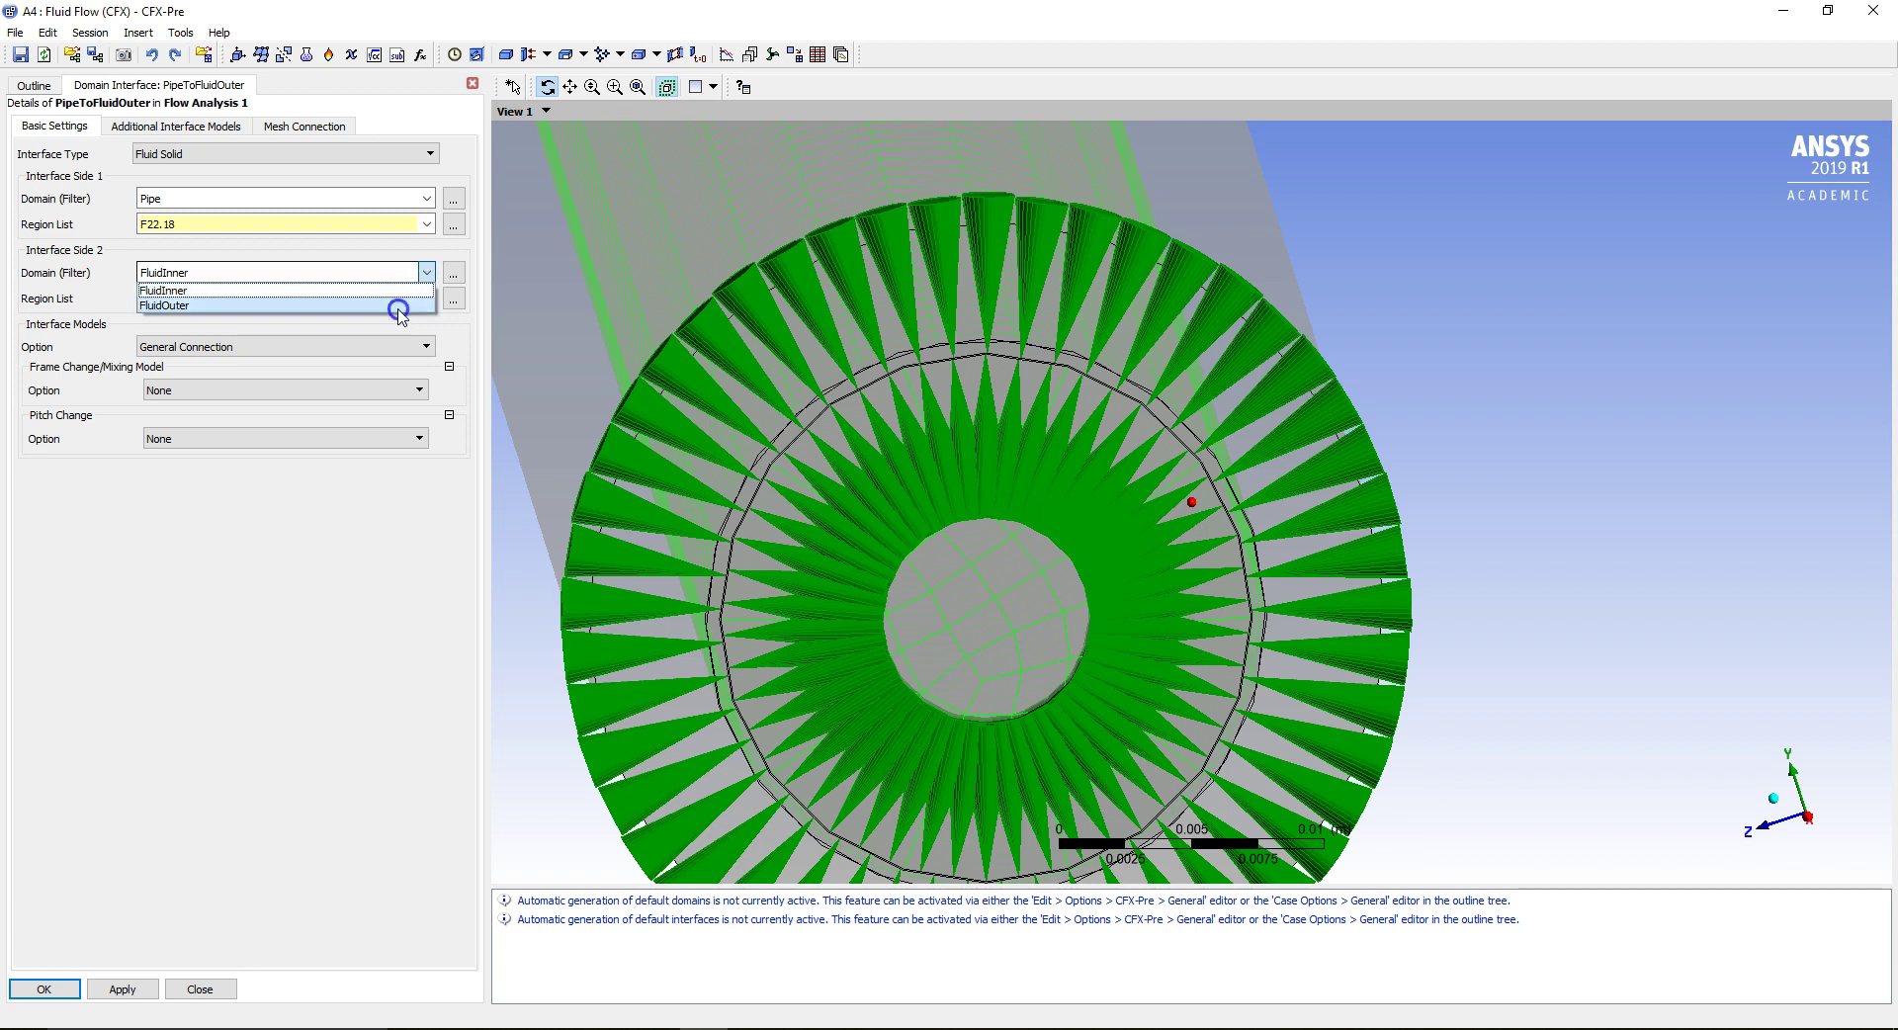
click(453, 298)
drag(908, 215, 1290, 267)
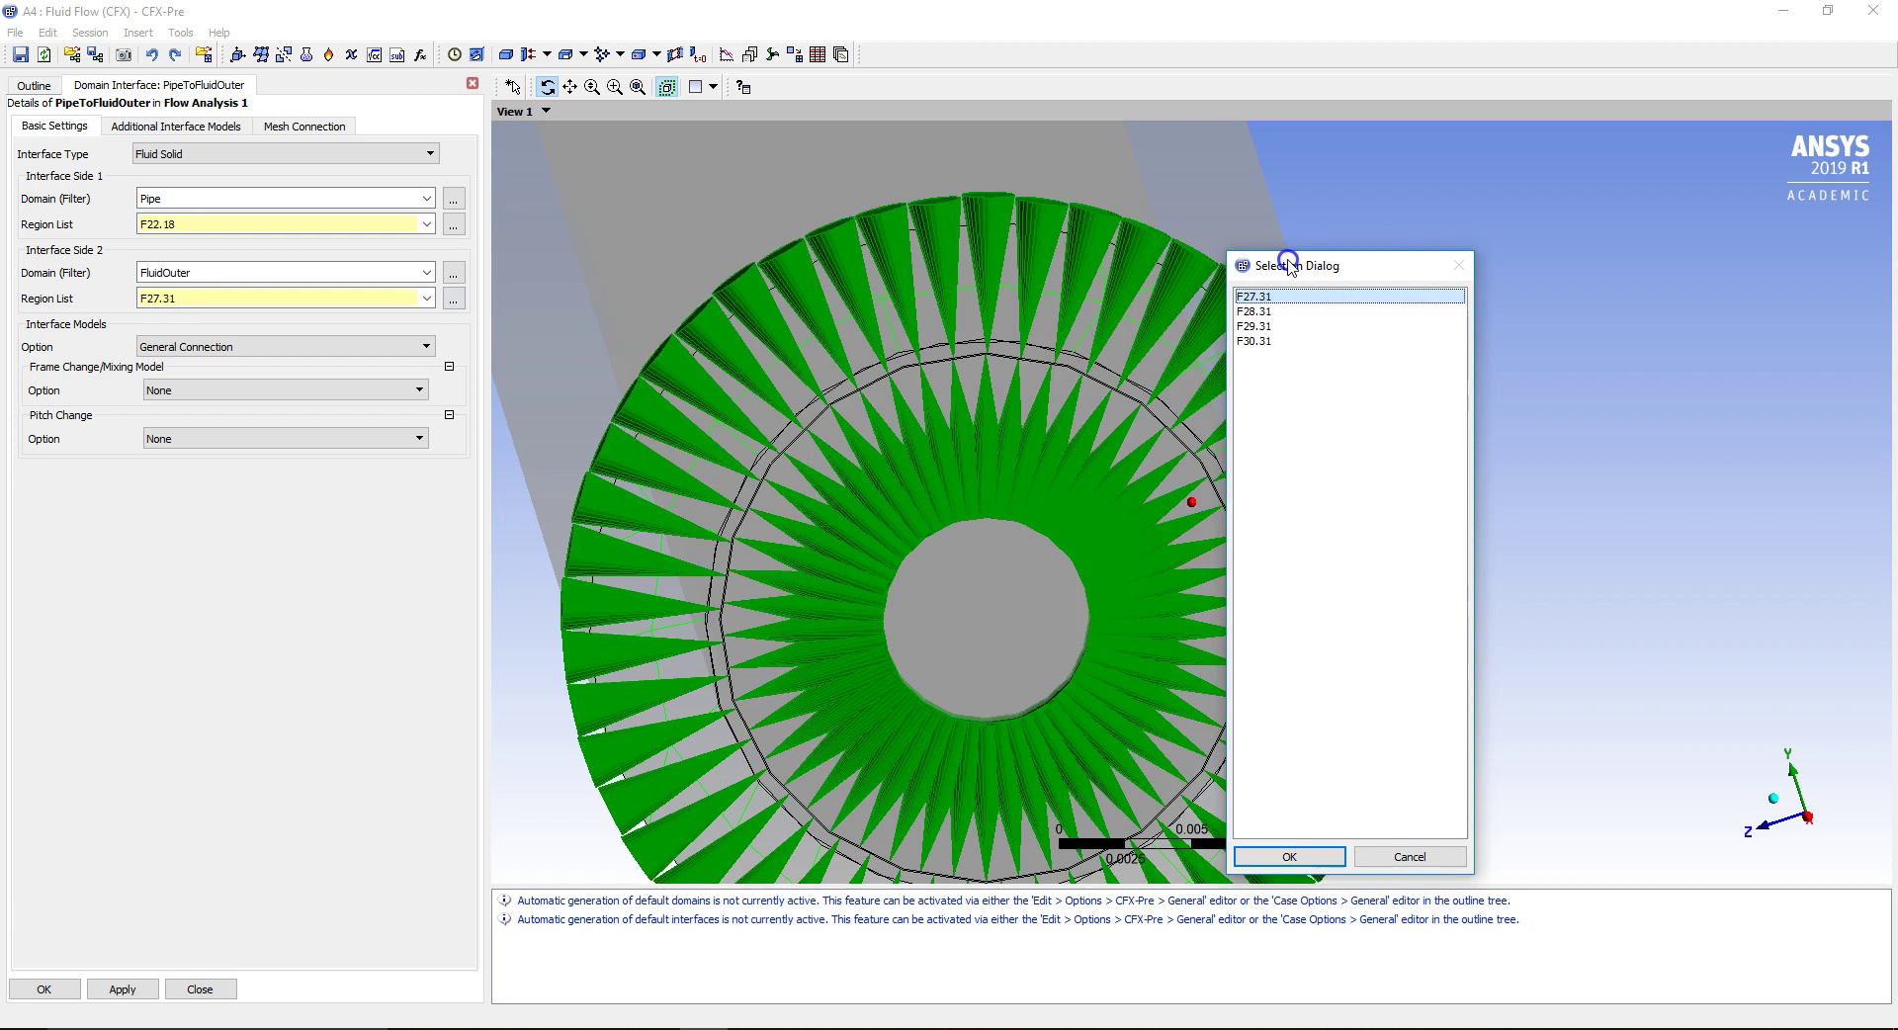
click(1267, 313)
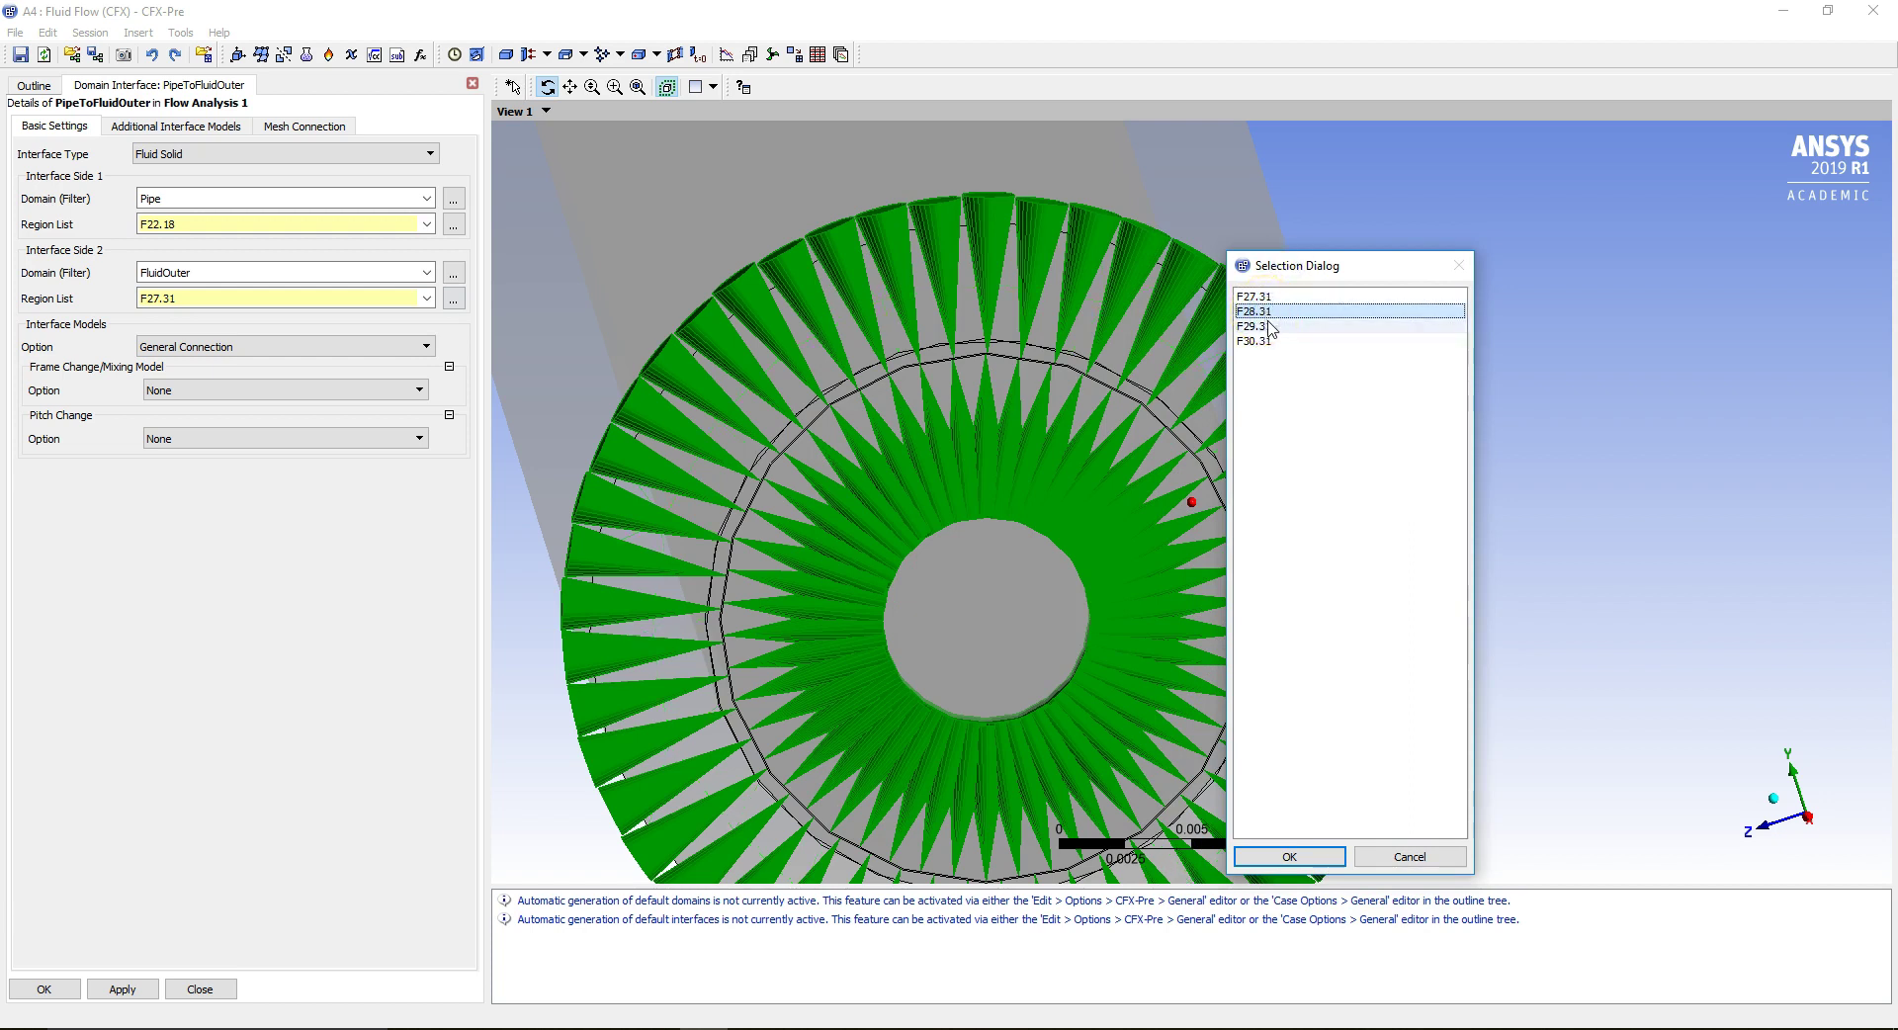
click(1268, 327)
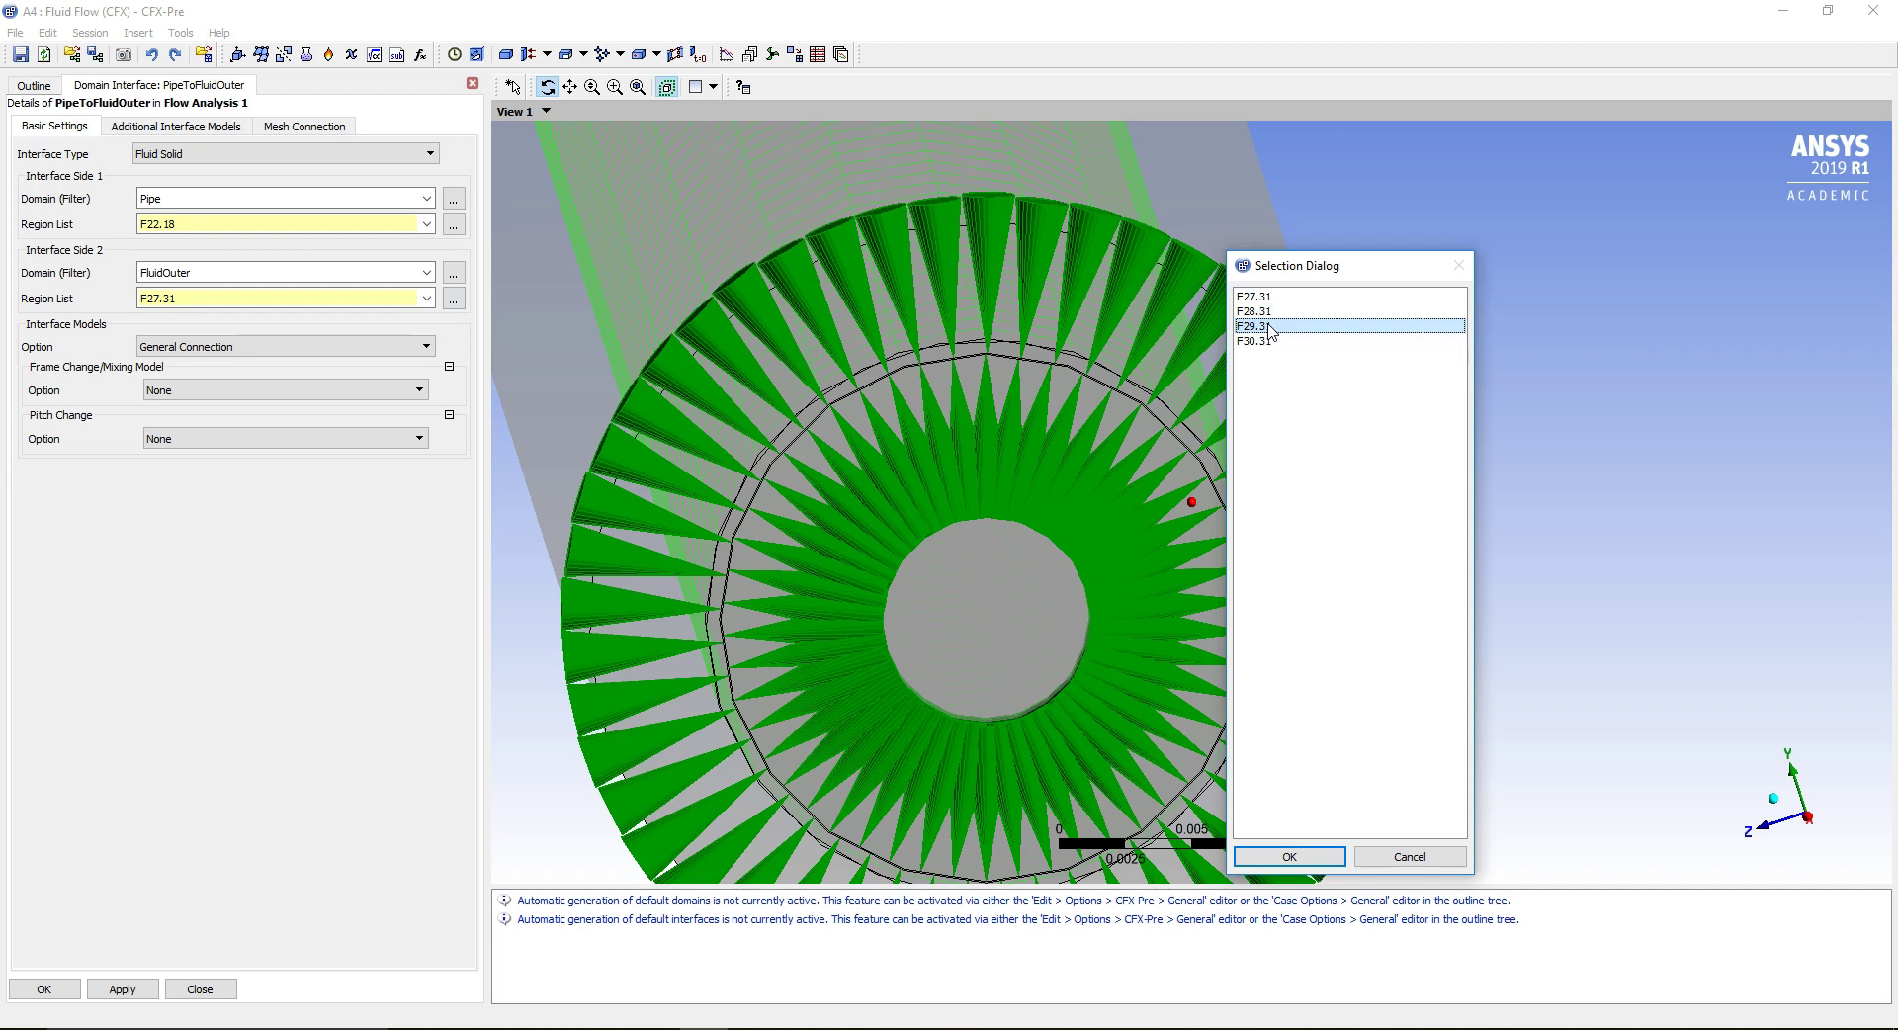
click(1269, 341)
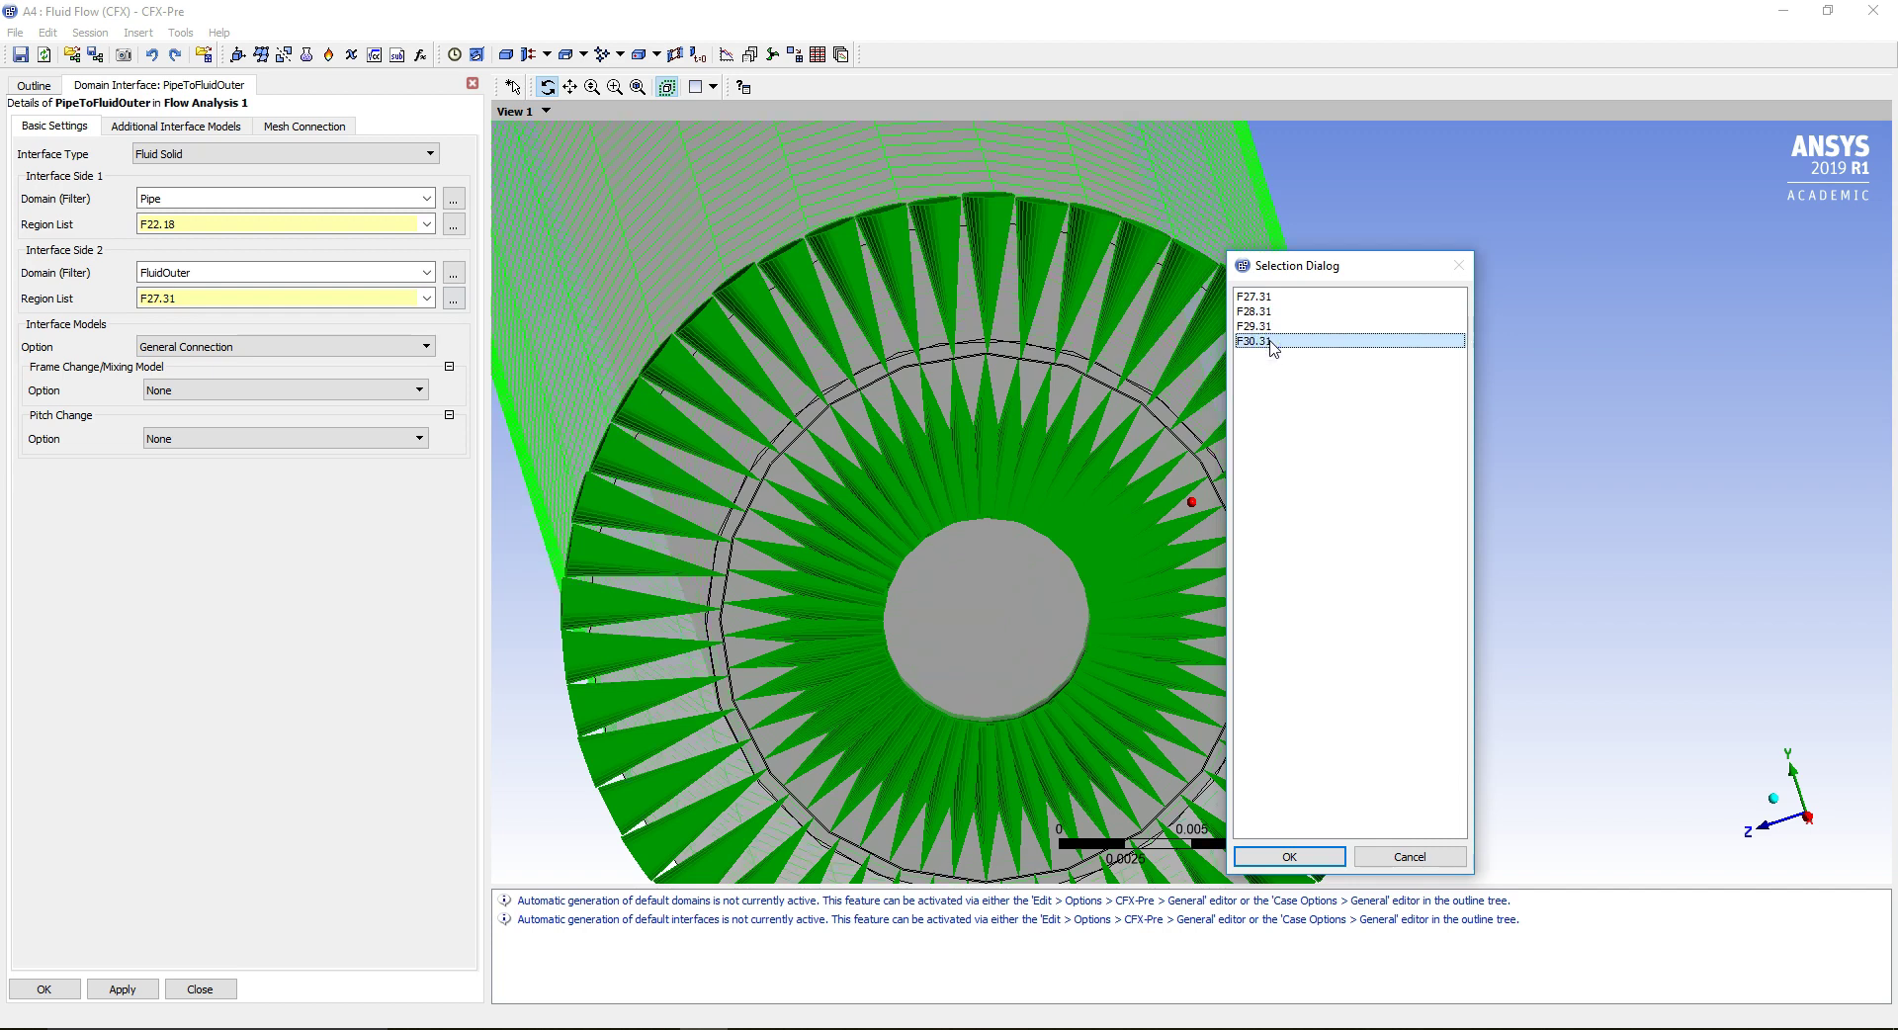
click(1268, 326)
click(1288, 856)
Enable heat transfer with Conservative Interface Flux on PipeToFluidOuter and accept the interface settings.
click(544, 579)
click(193, 392)
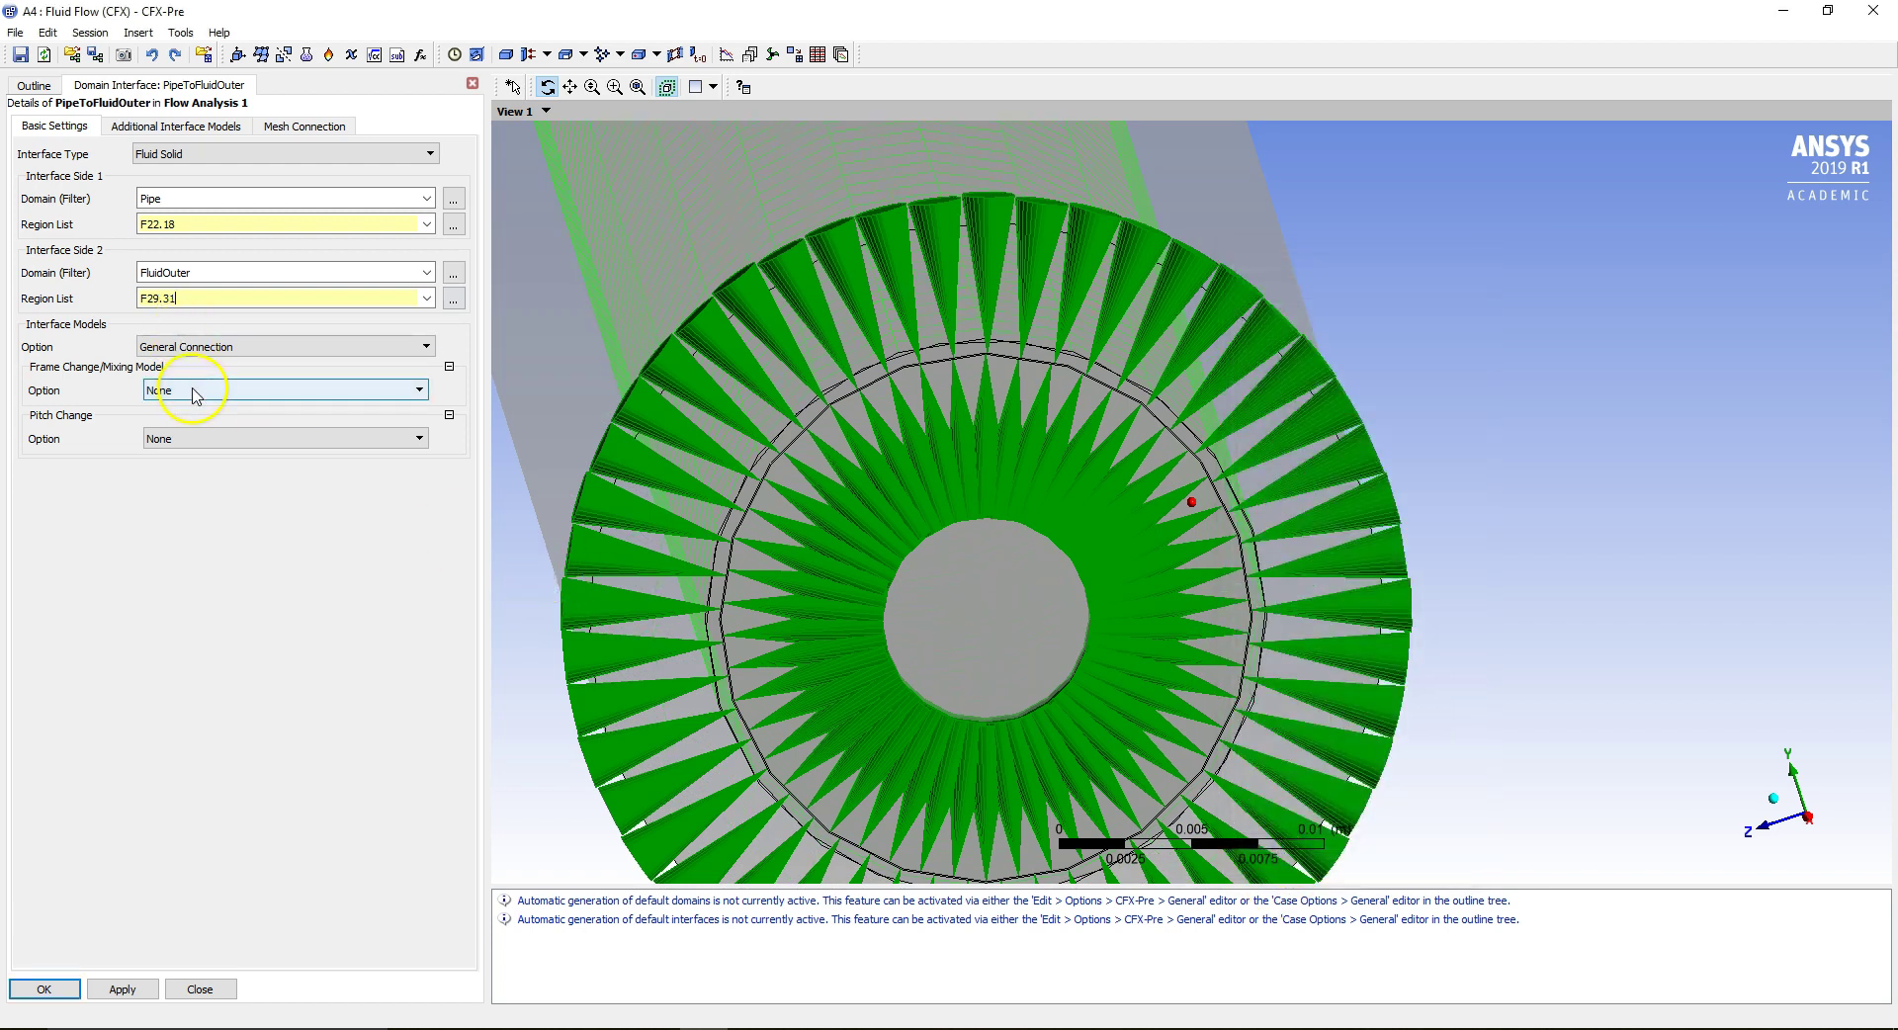
click(161, 127)
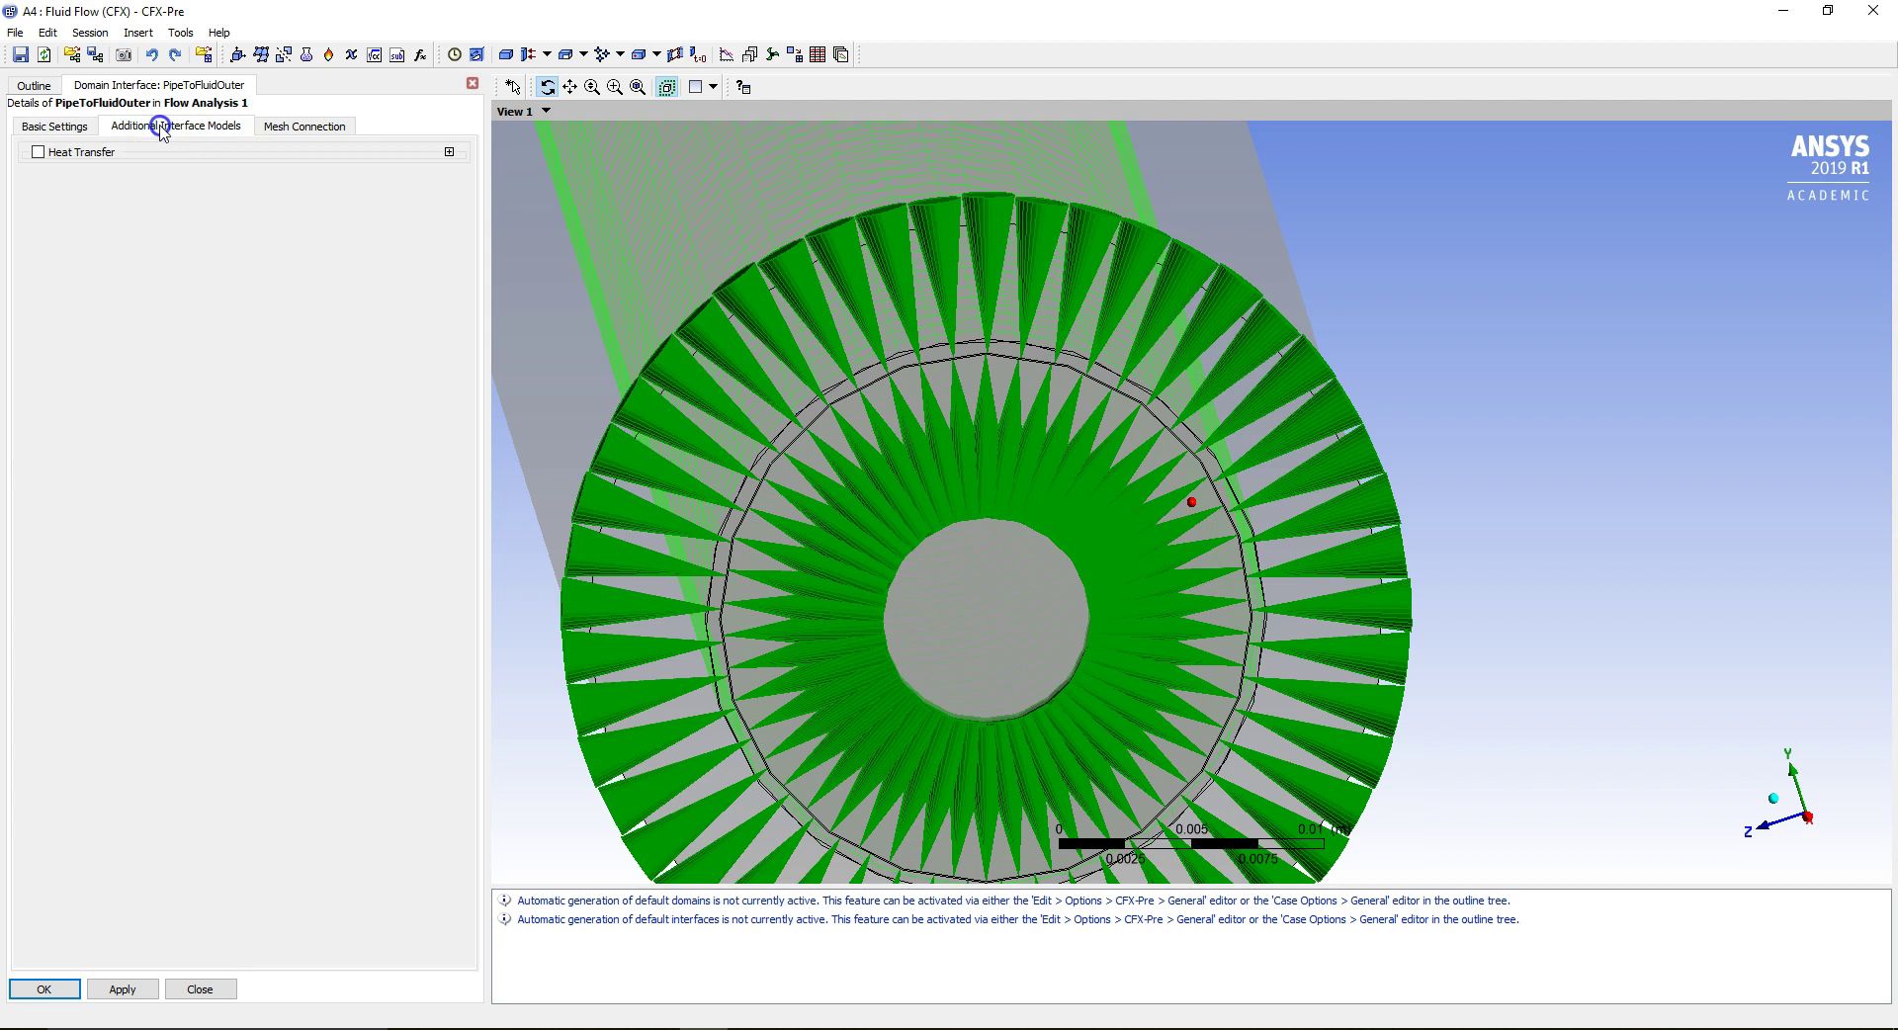
click(84, 152)
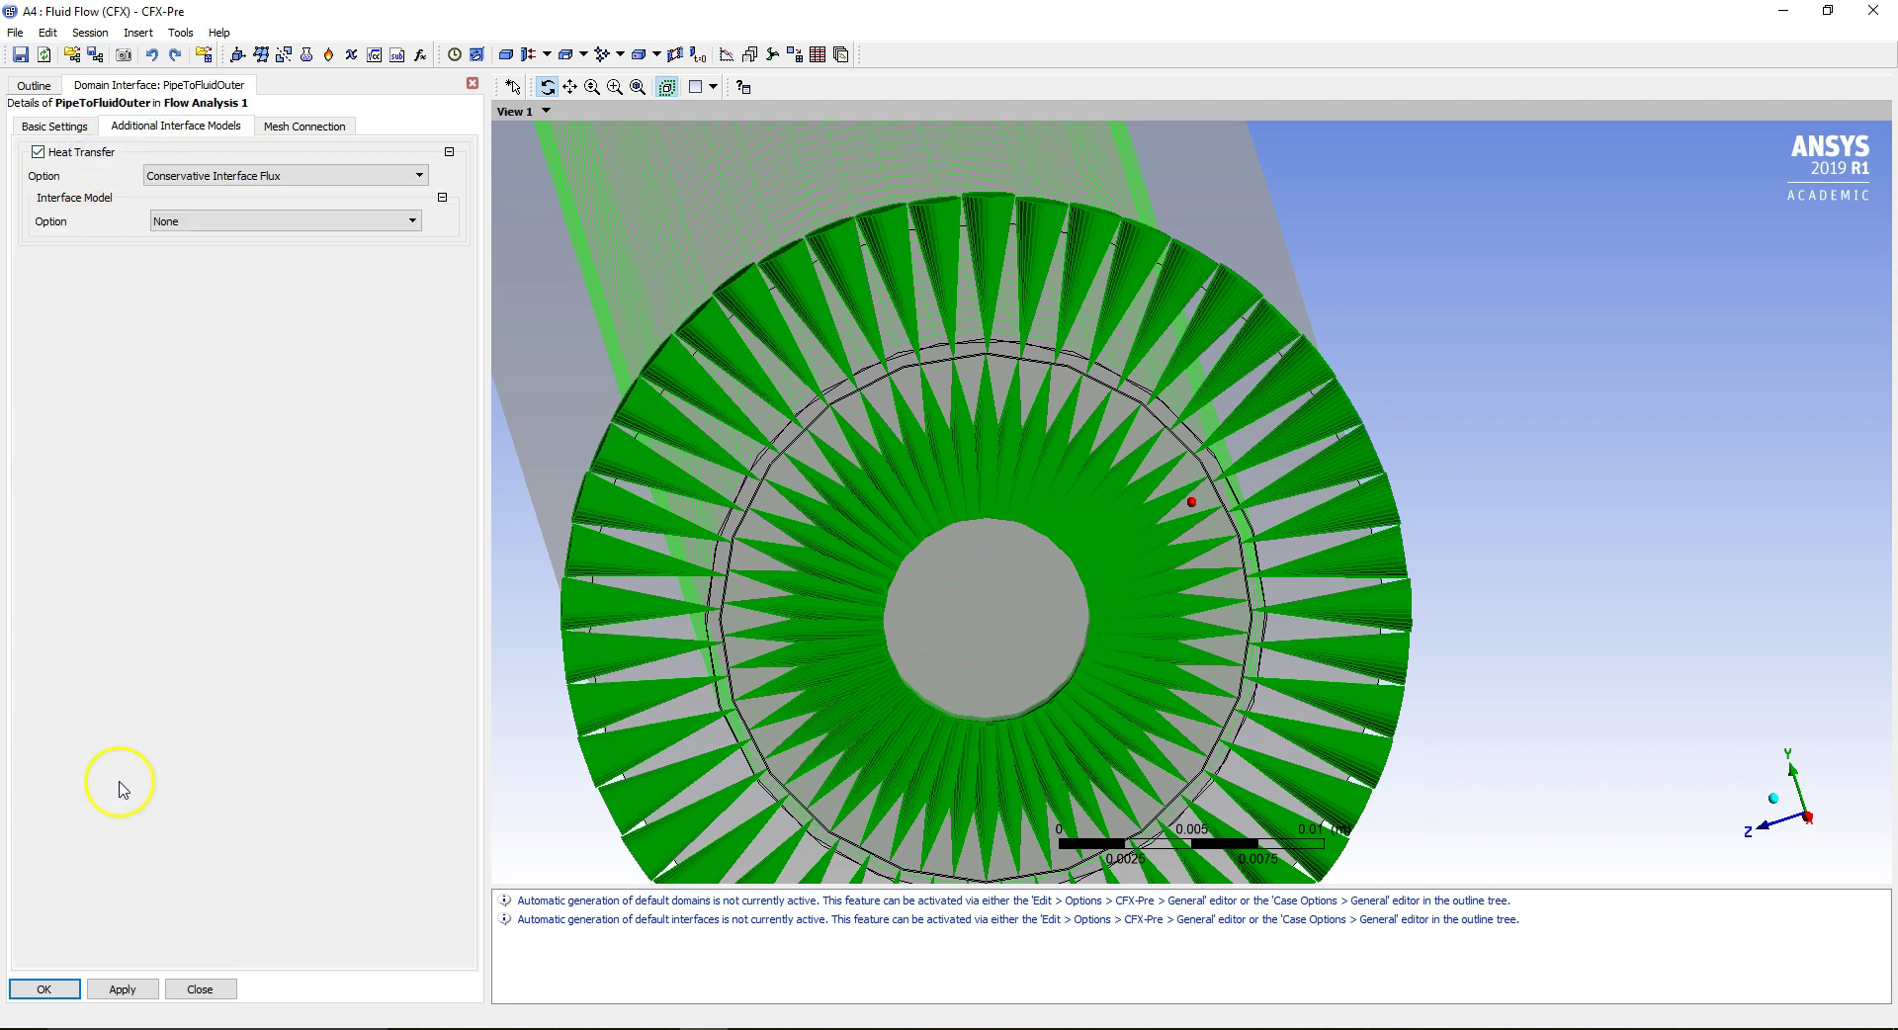
click(44, 988)
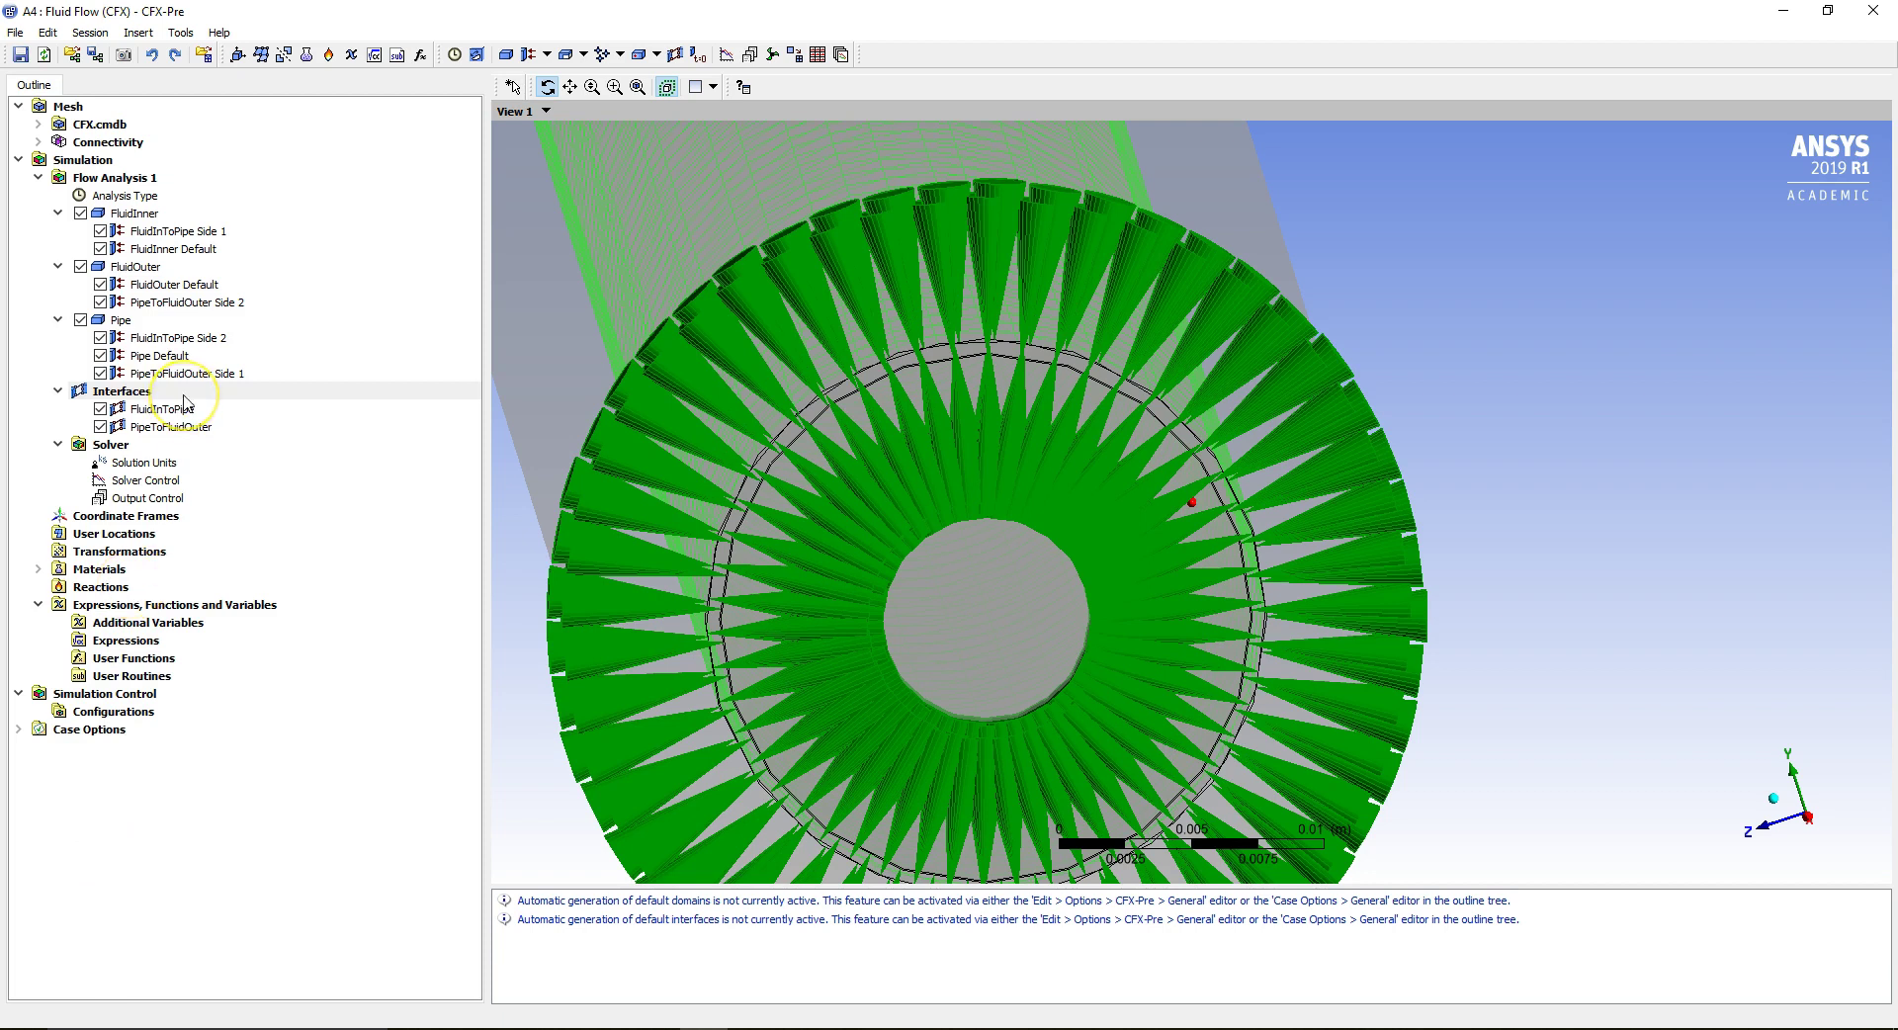
Accept the Steady State analysis type and set the solver control's maximum iterations to 1000.
click(144, 196)
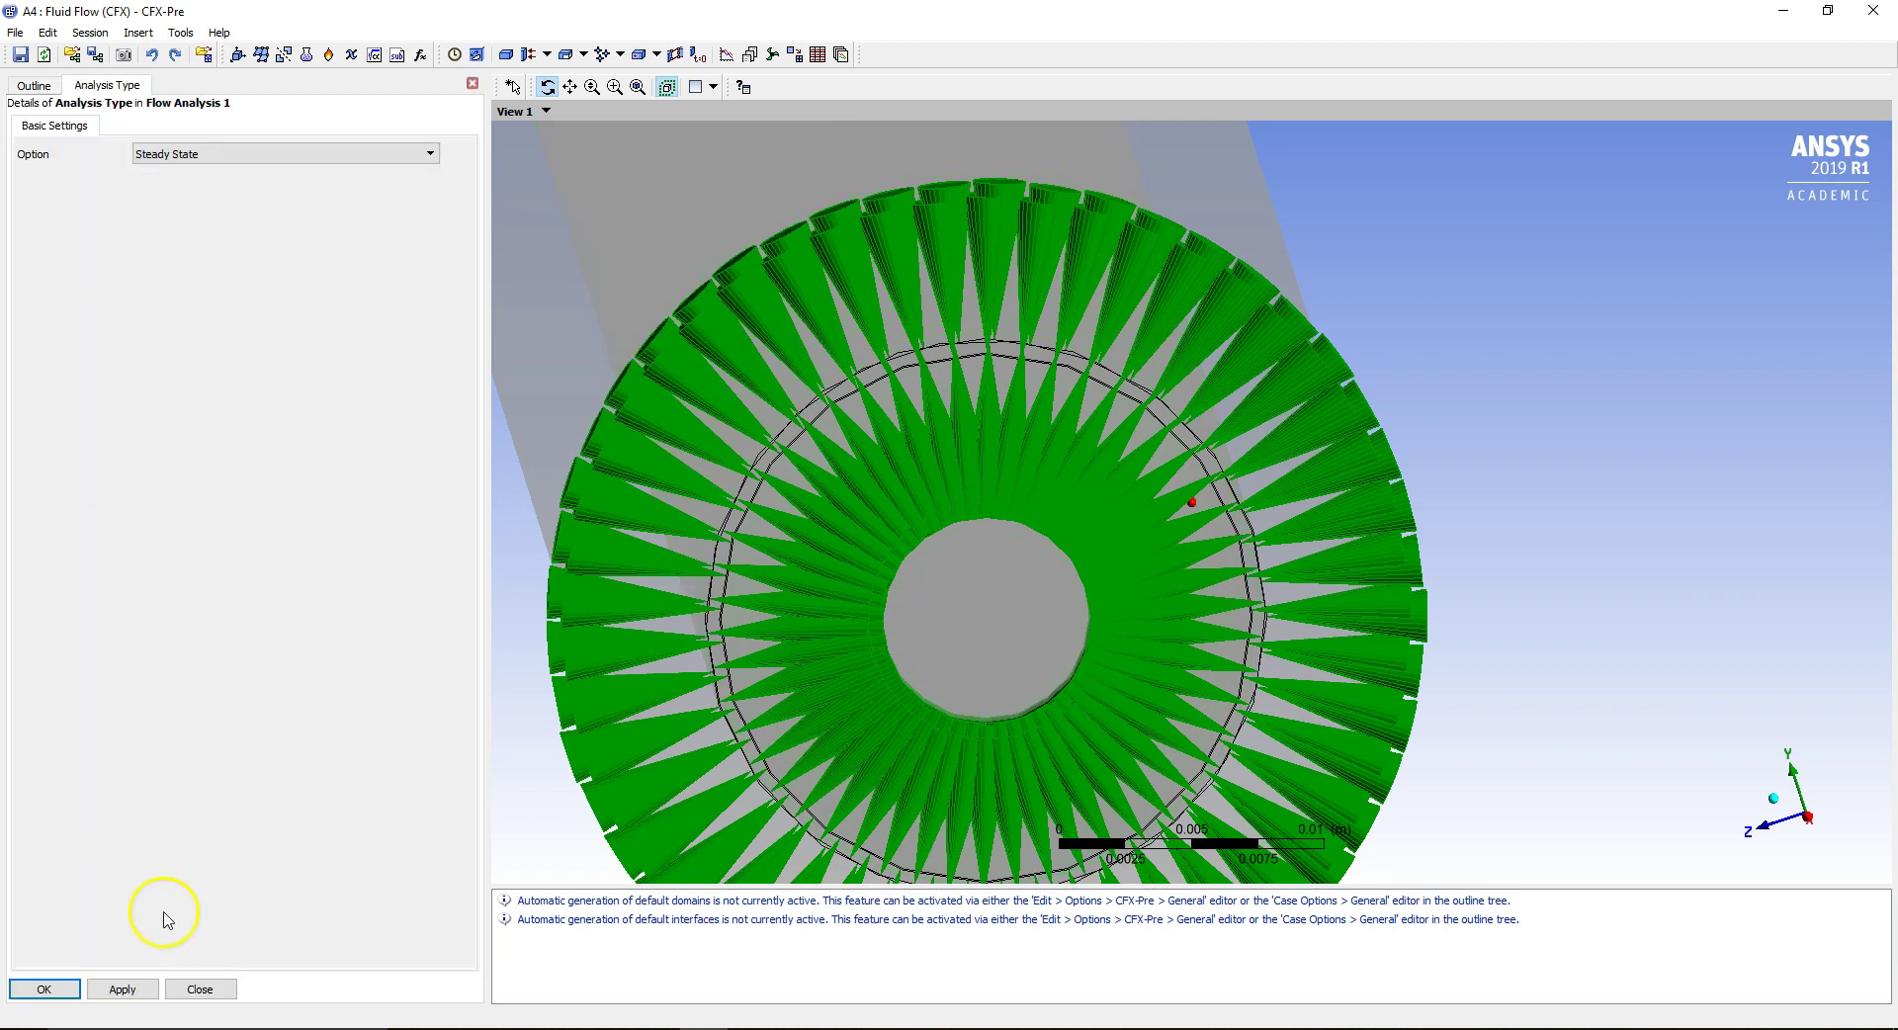
click(71, 988)
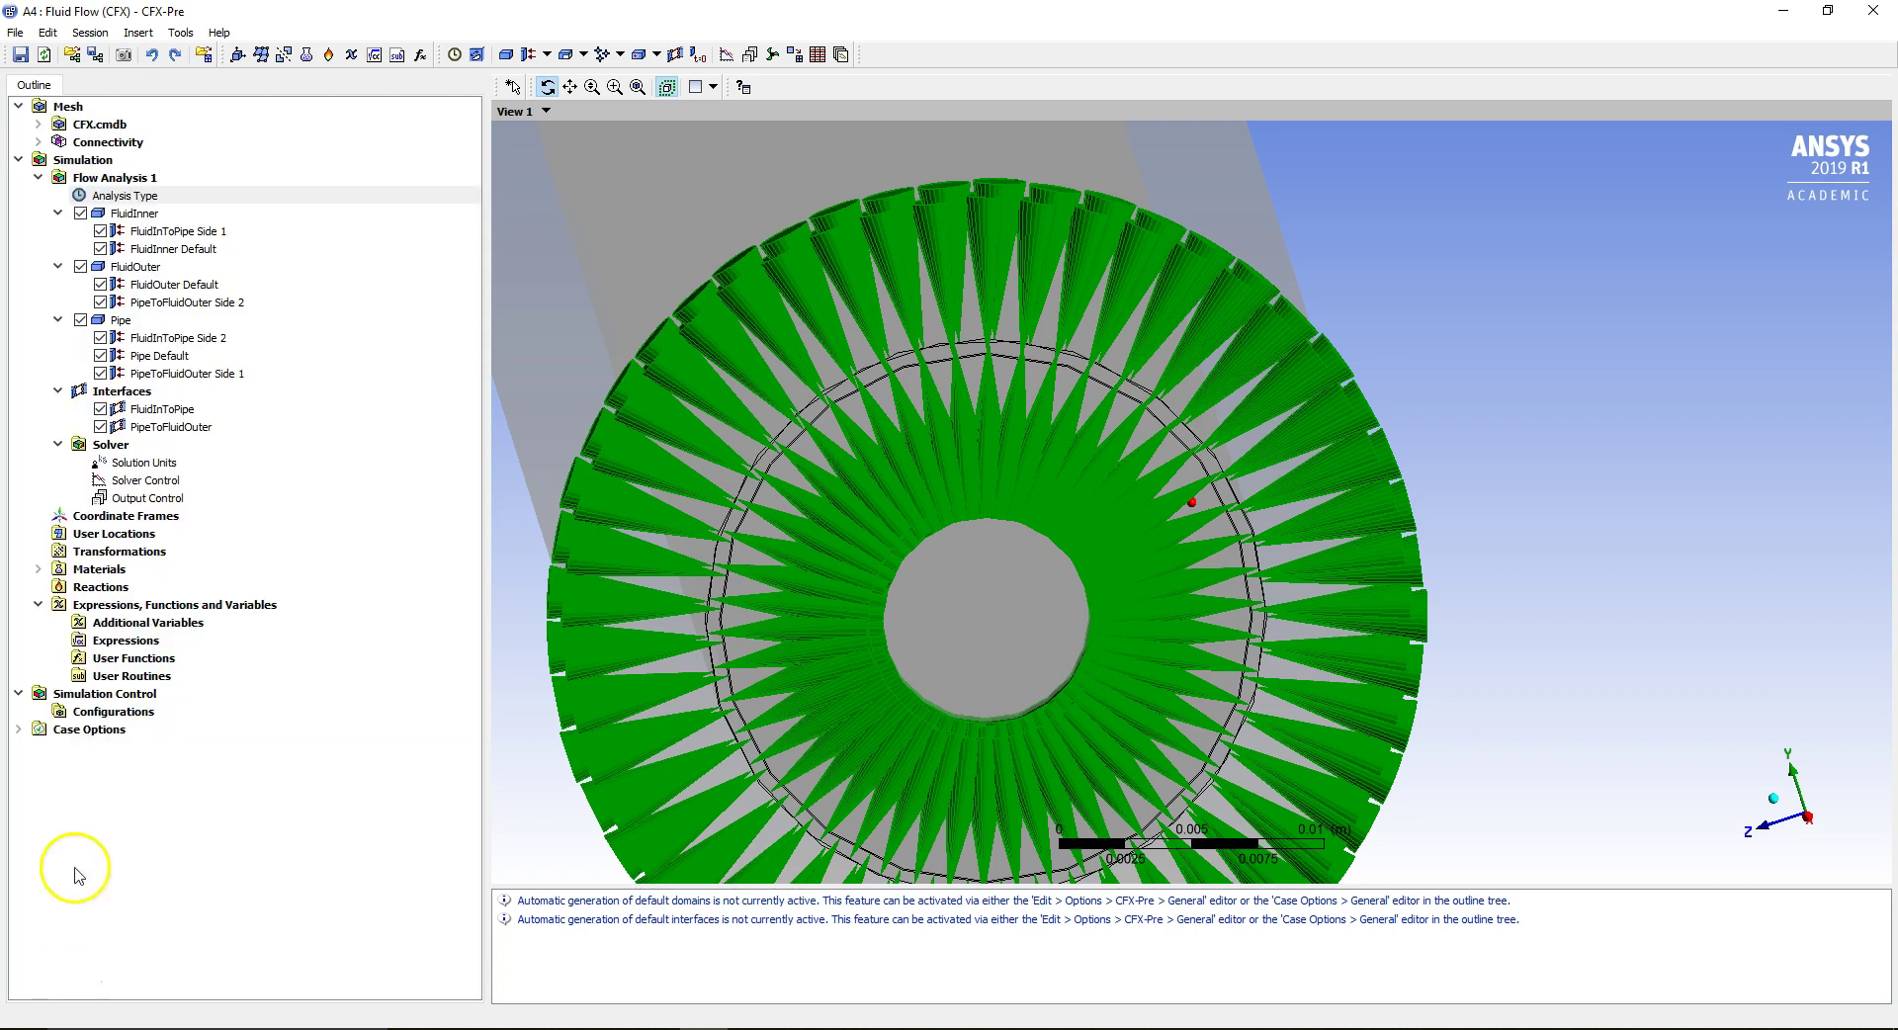
double_click(163, 480)
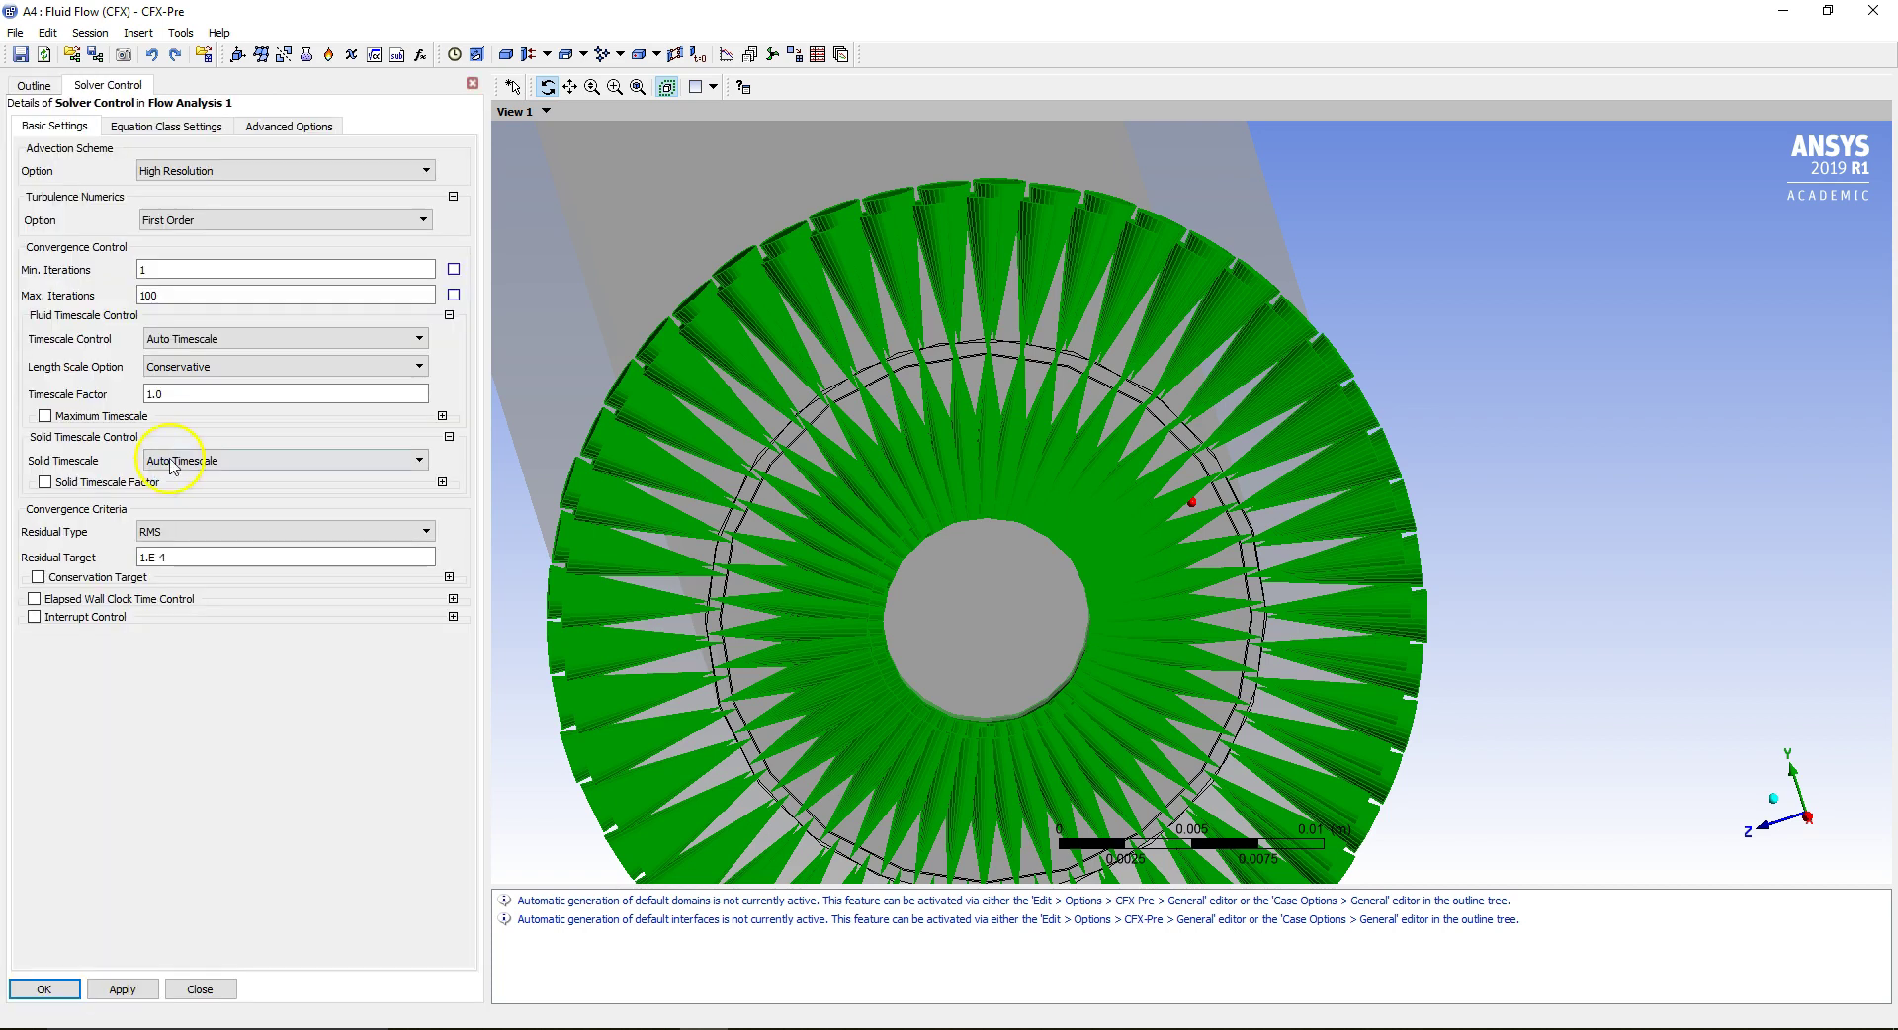
click(181, 295)
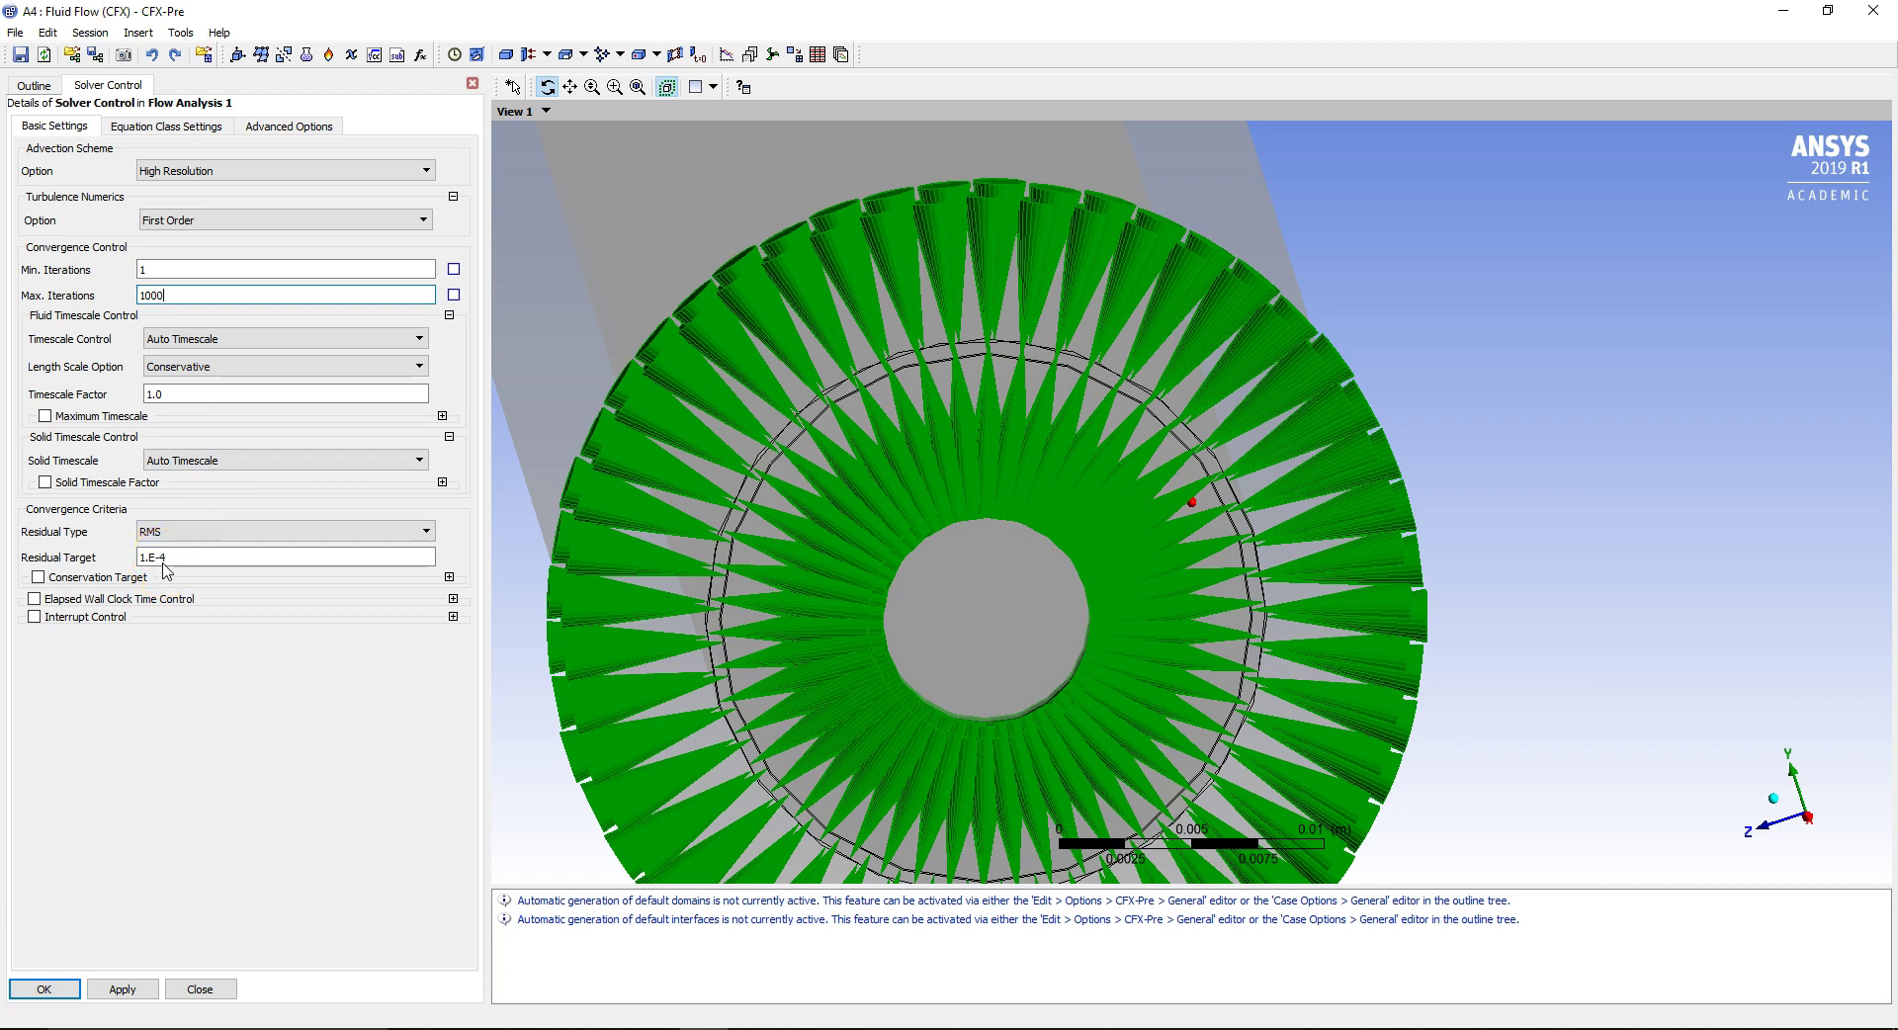
click(57, 990)
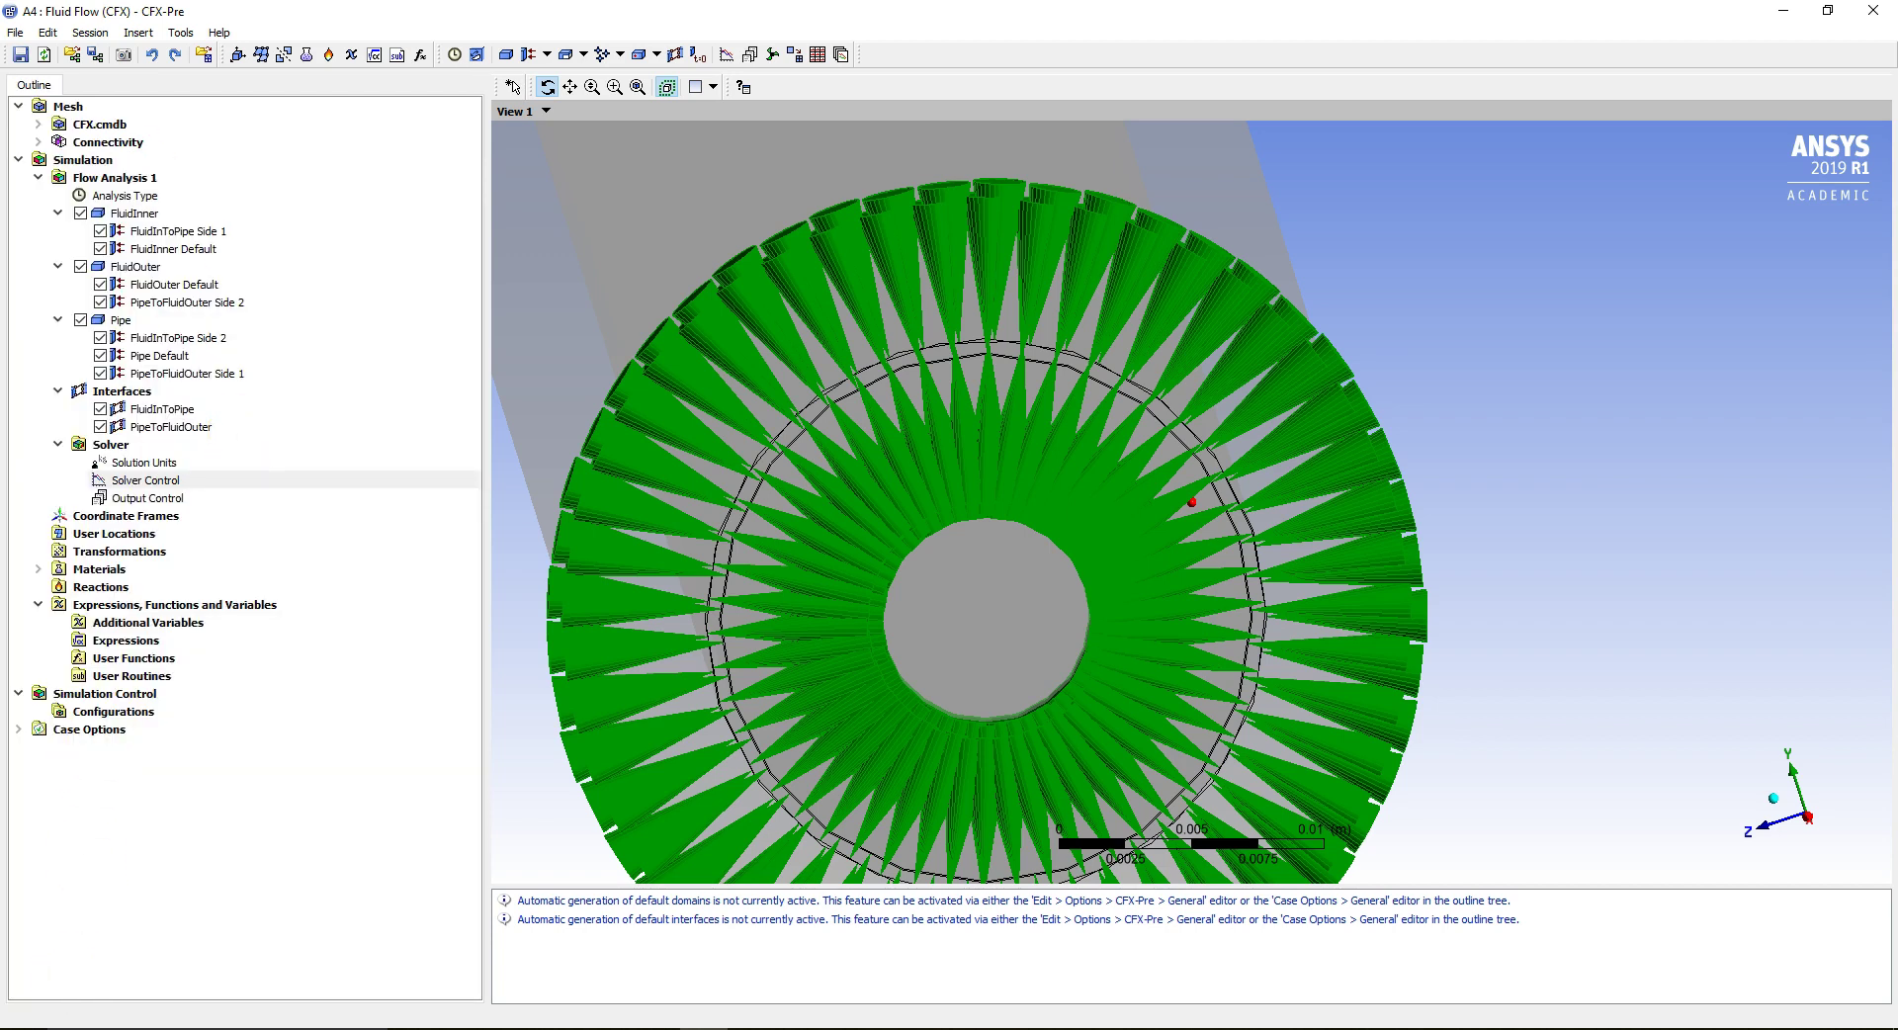
Save the simulation case.
click(21, 53)
click(59, 1002)
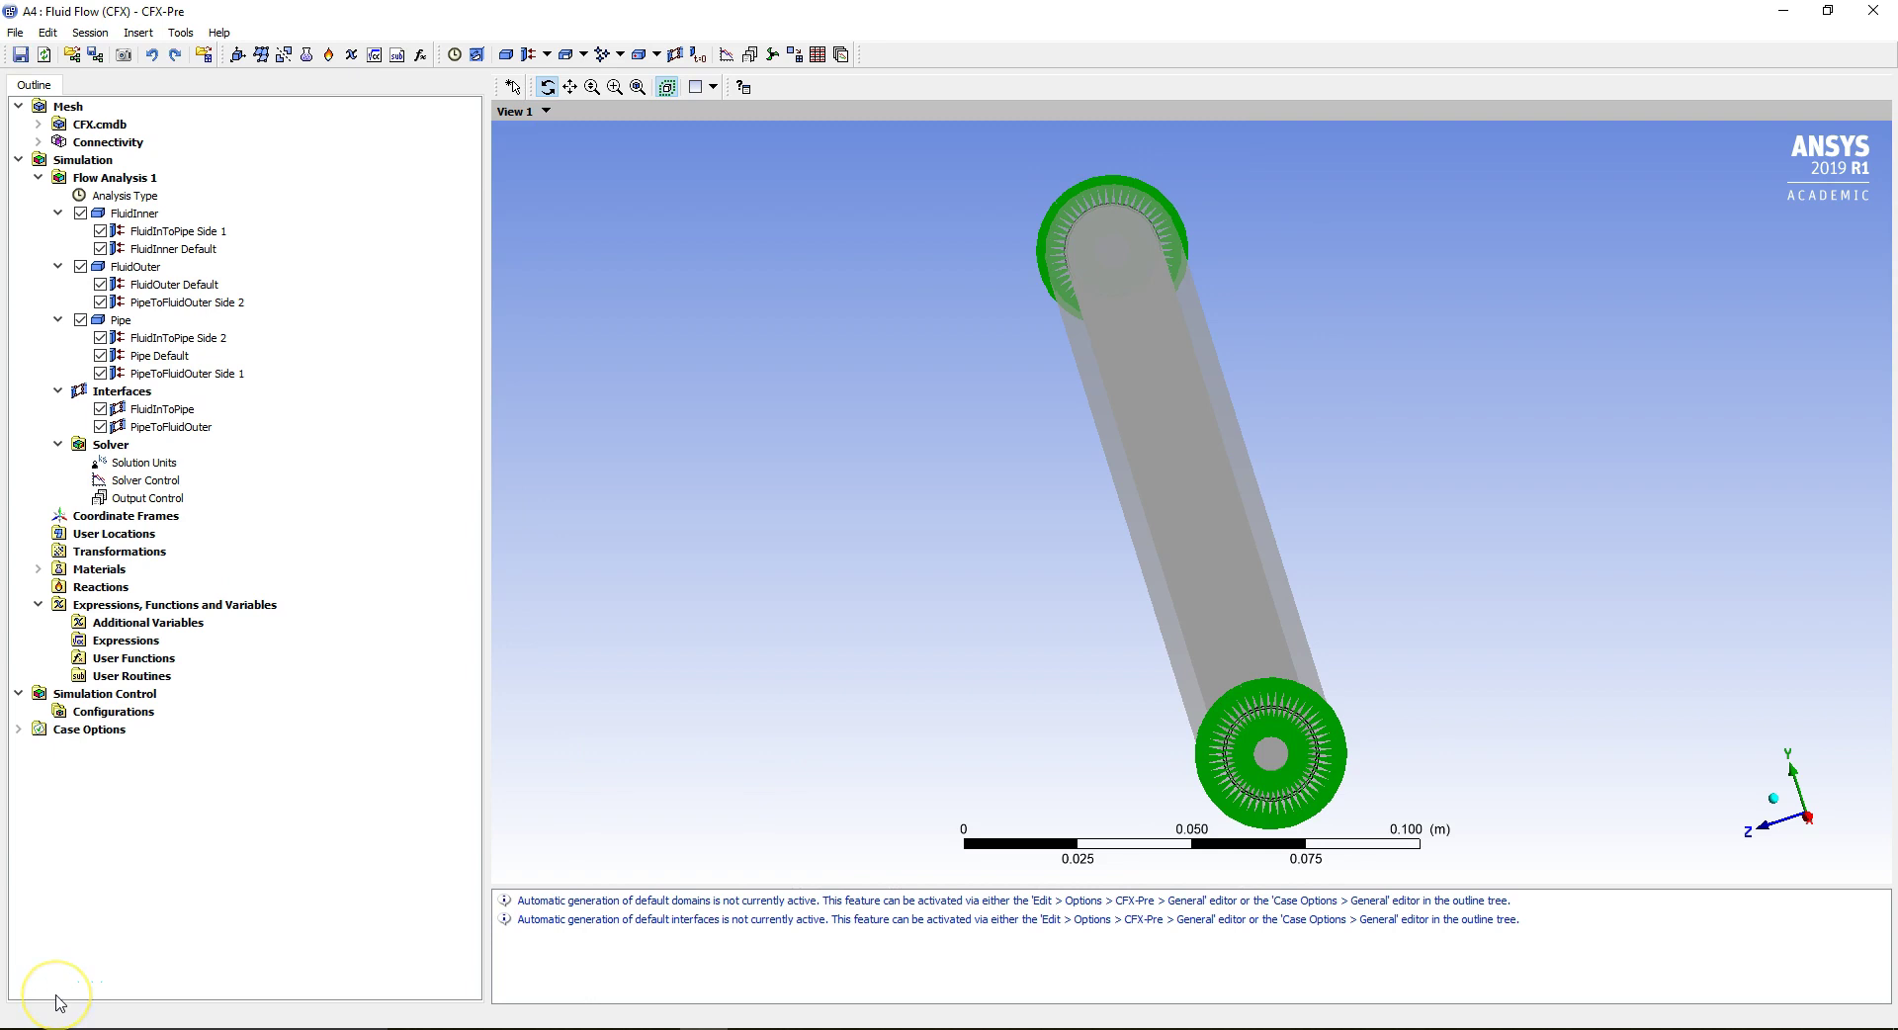
click(25, 605)
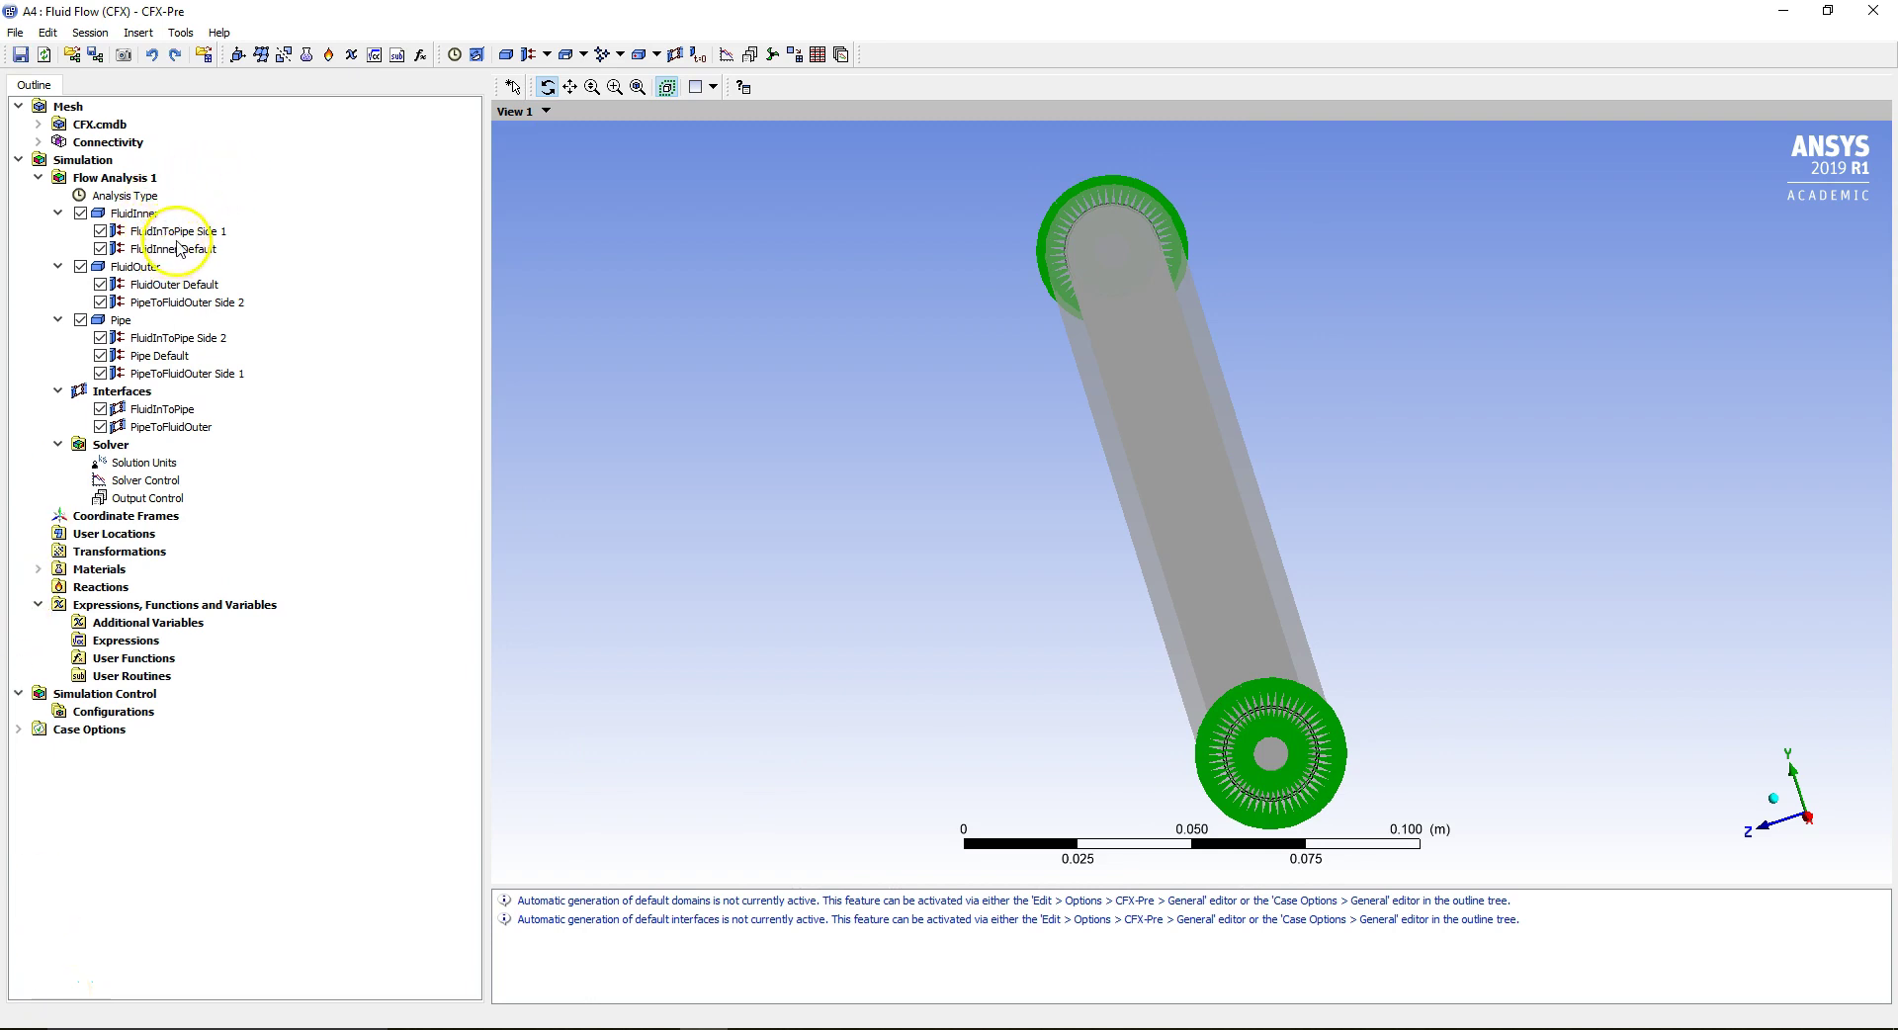
Insert a boundary named Inlet in the FluidInner domain.
click(147, 214)
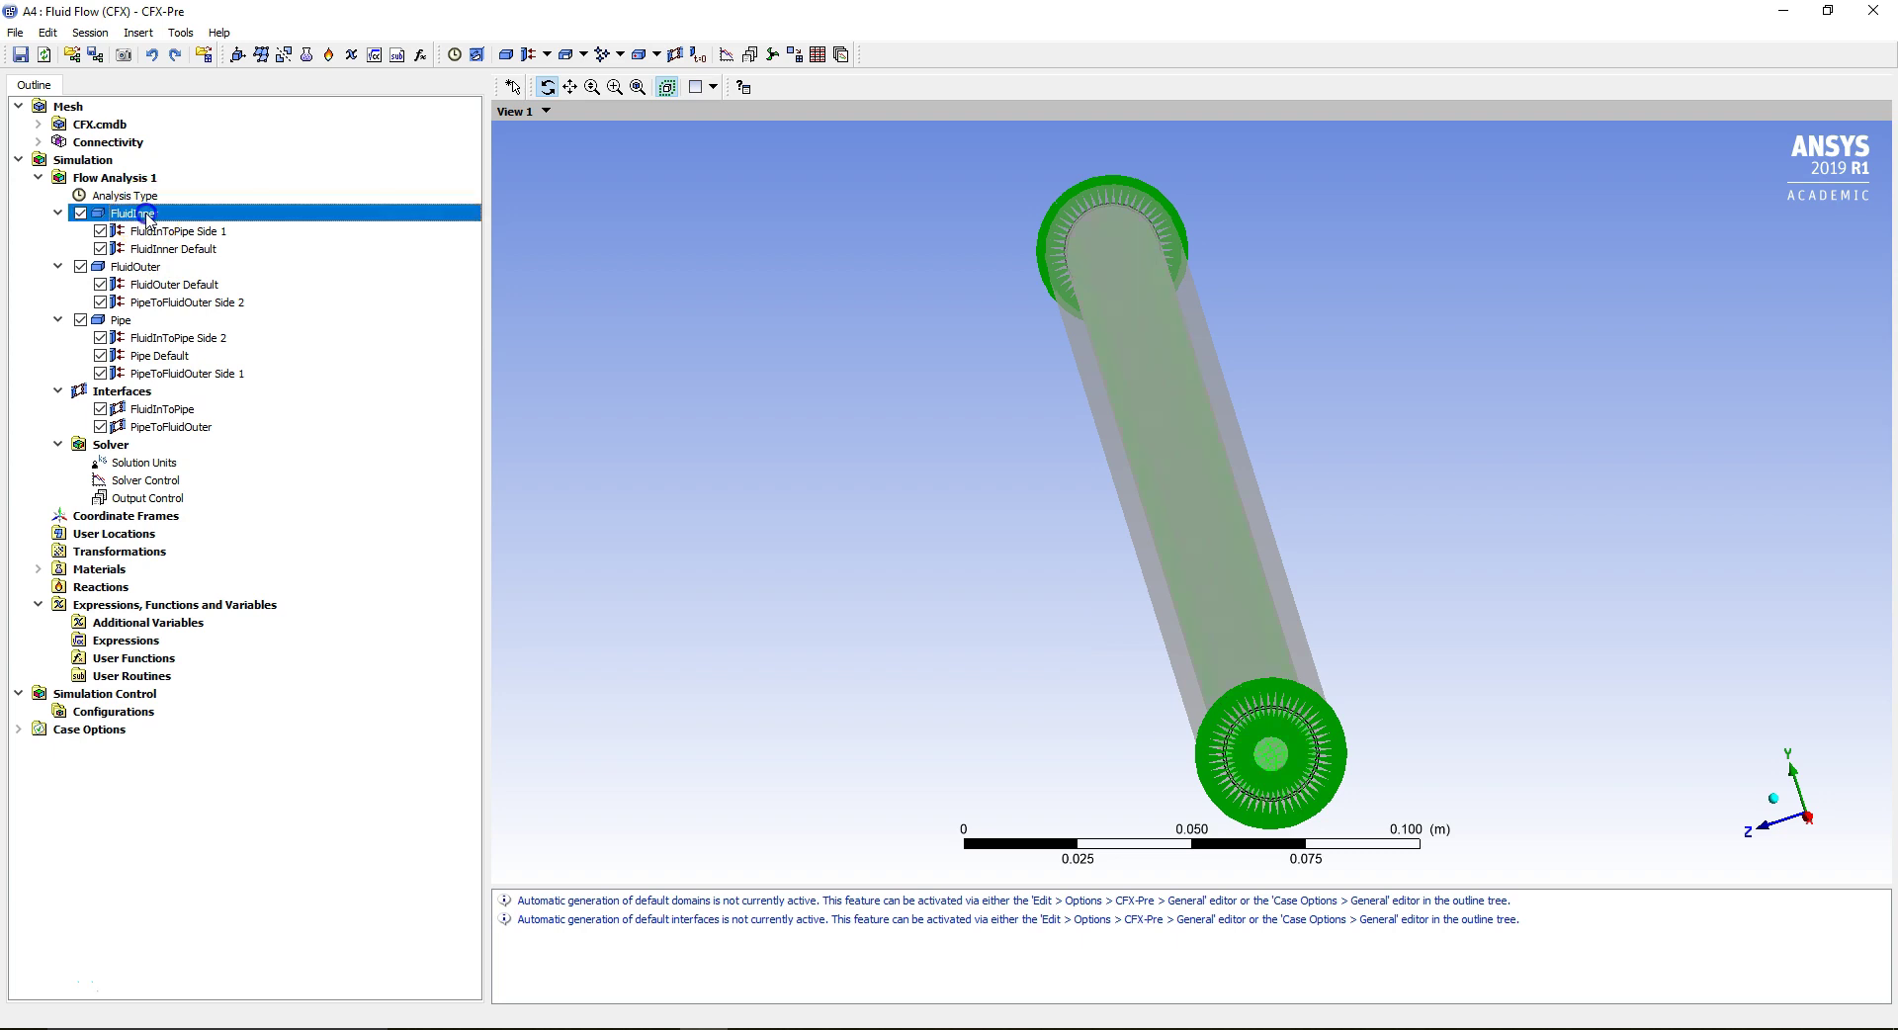
drag(775, 435, 1087, 251)
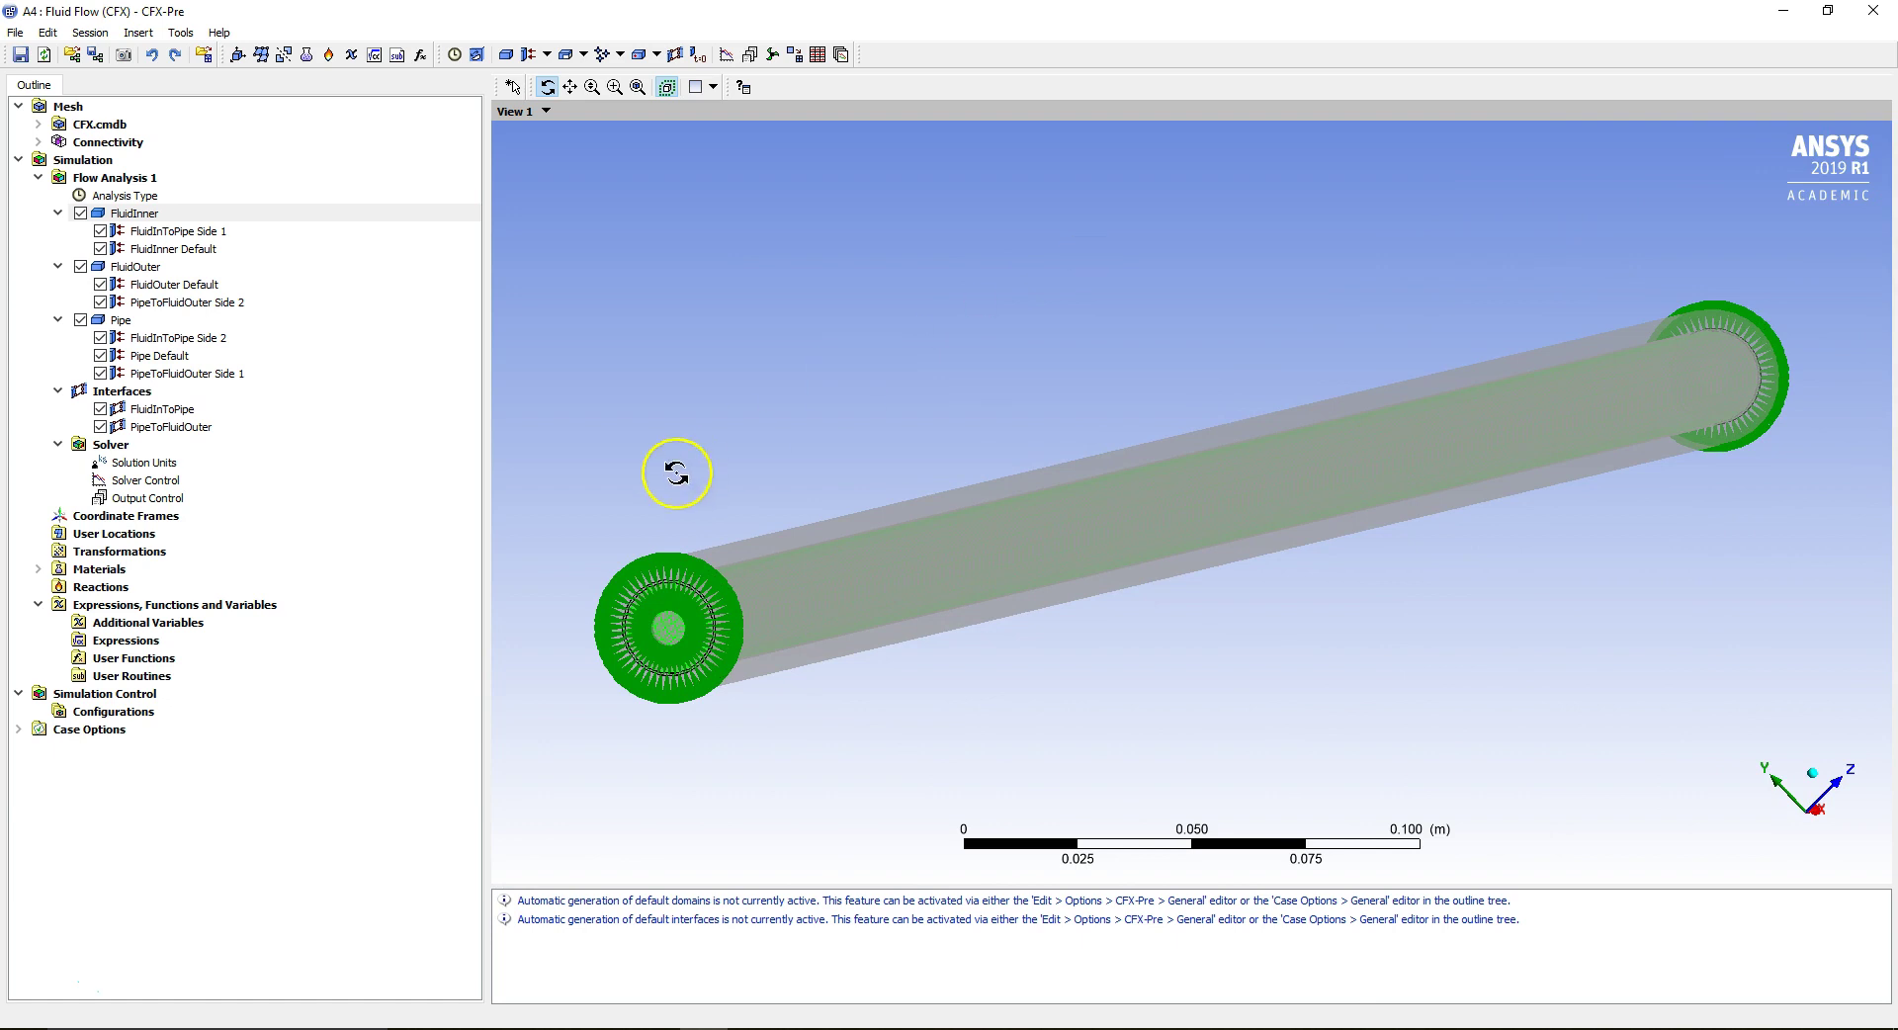
right_drag(546, 518, 780, 733)
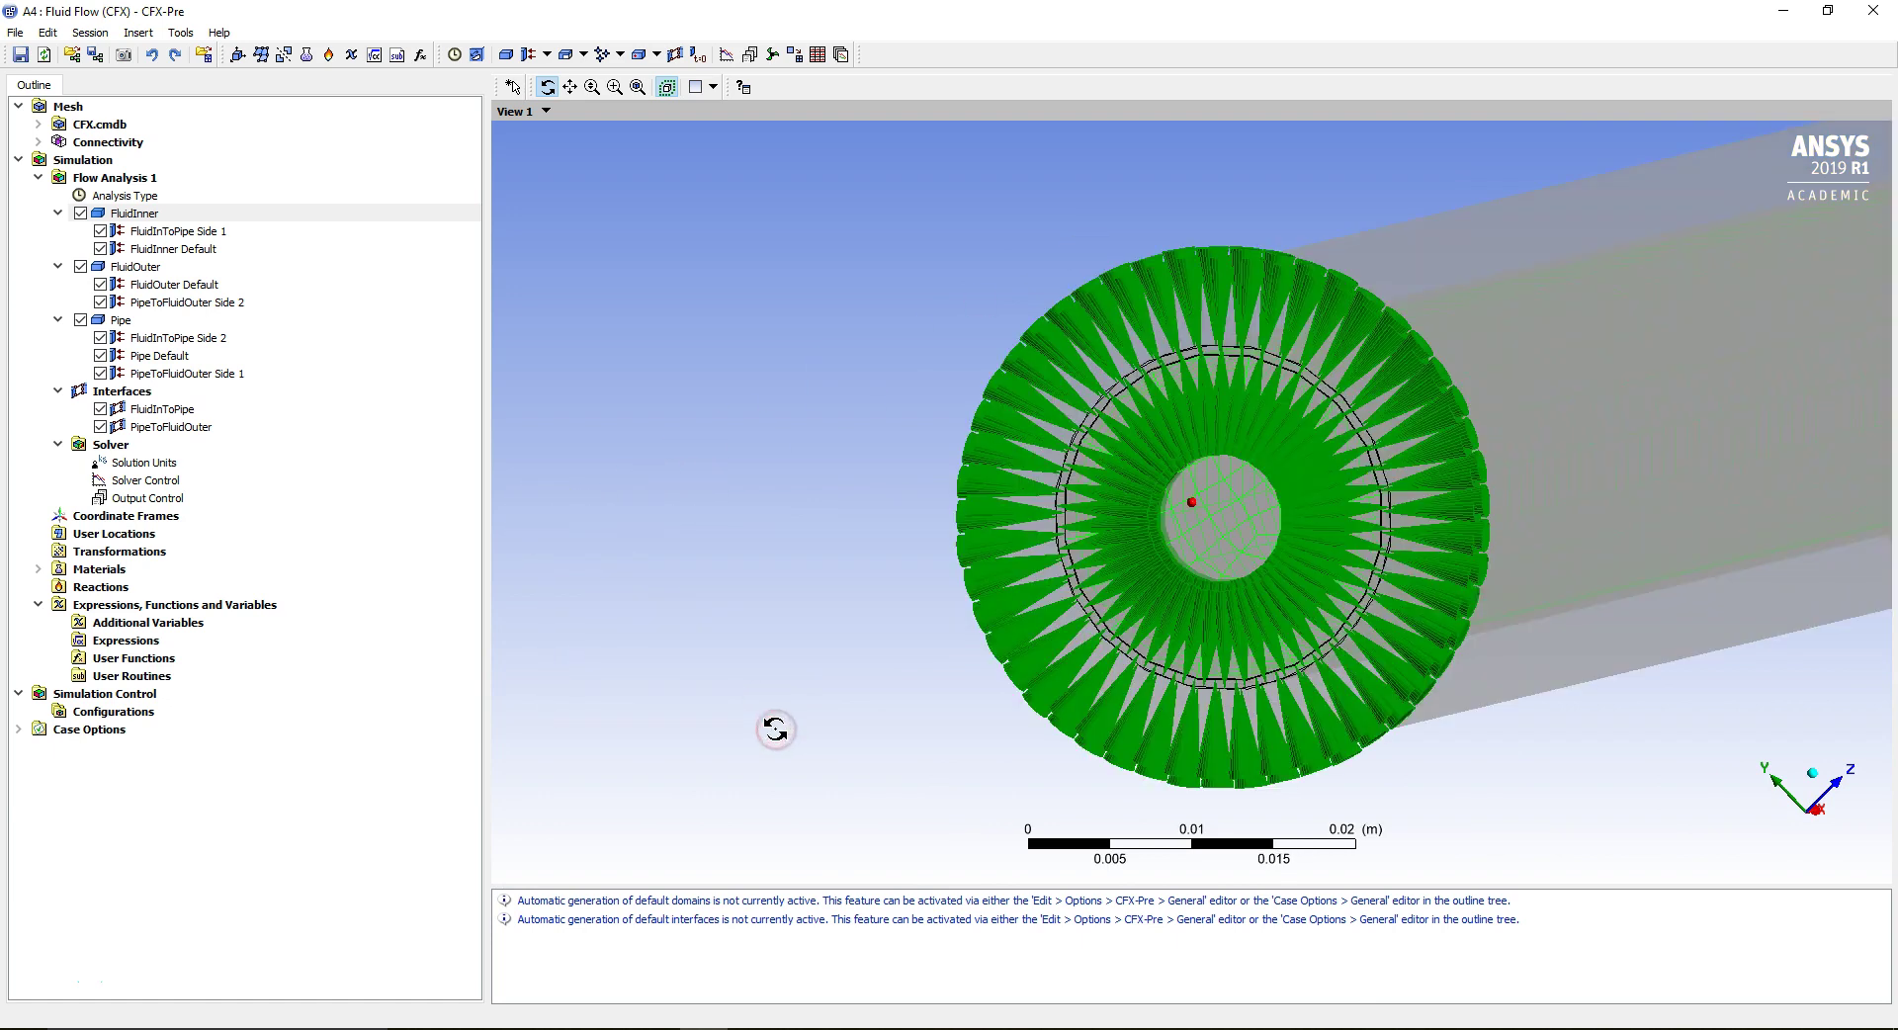
right_click(171, 216)
mouse_move(287, 296)
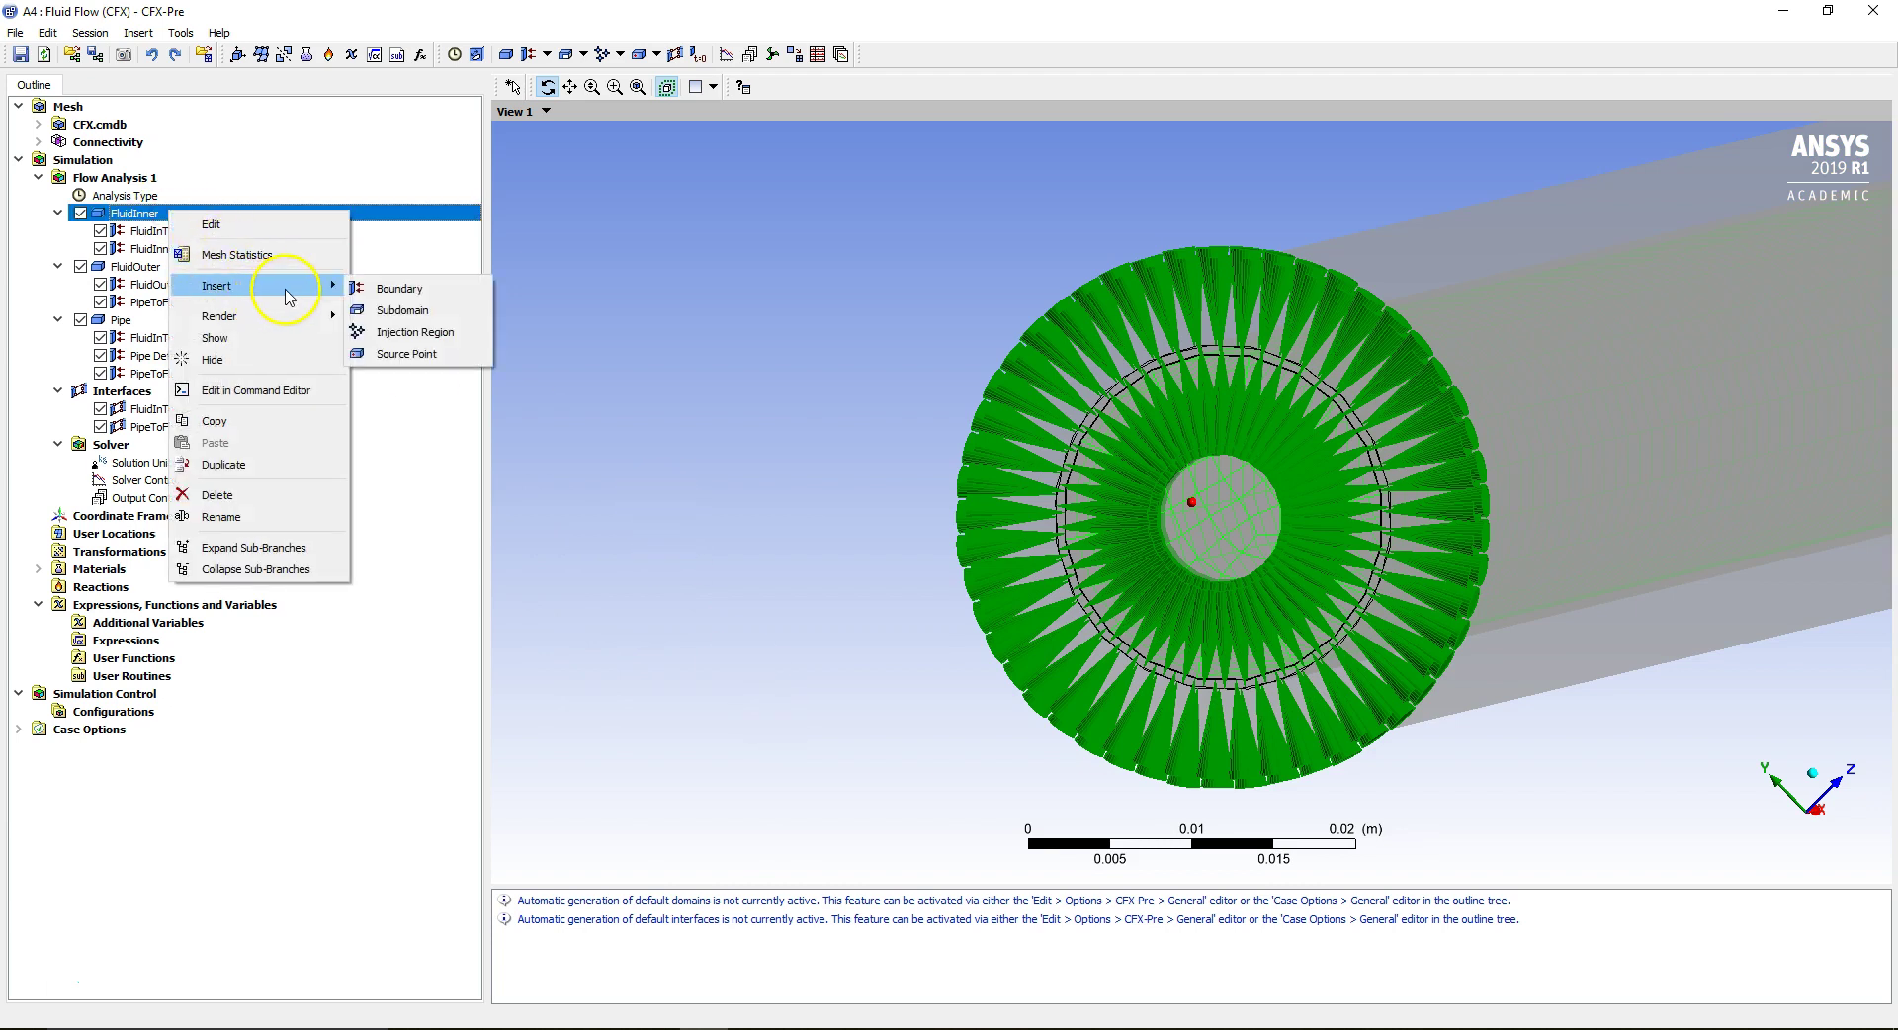
click(380, 288)
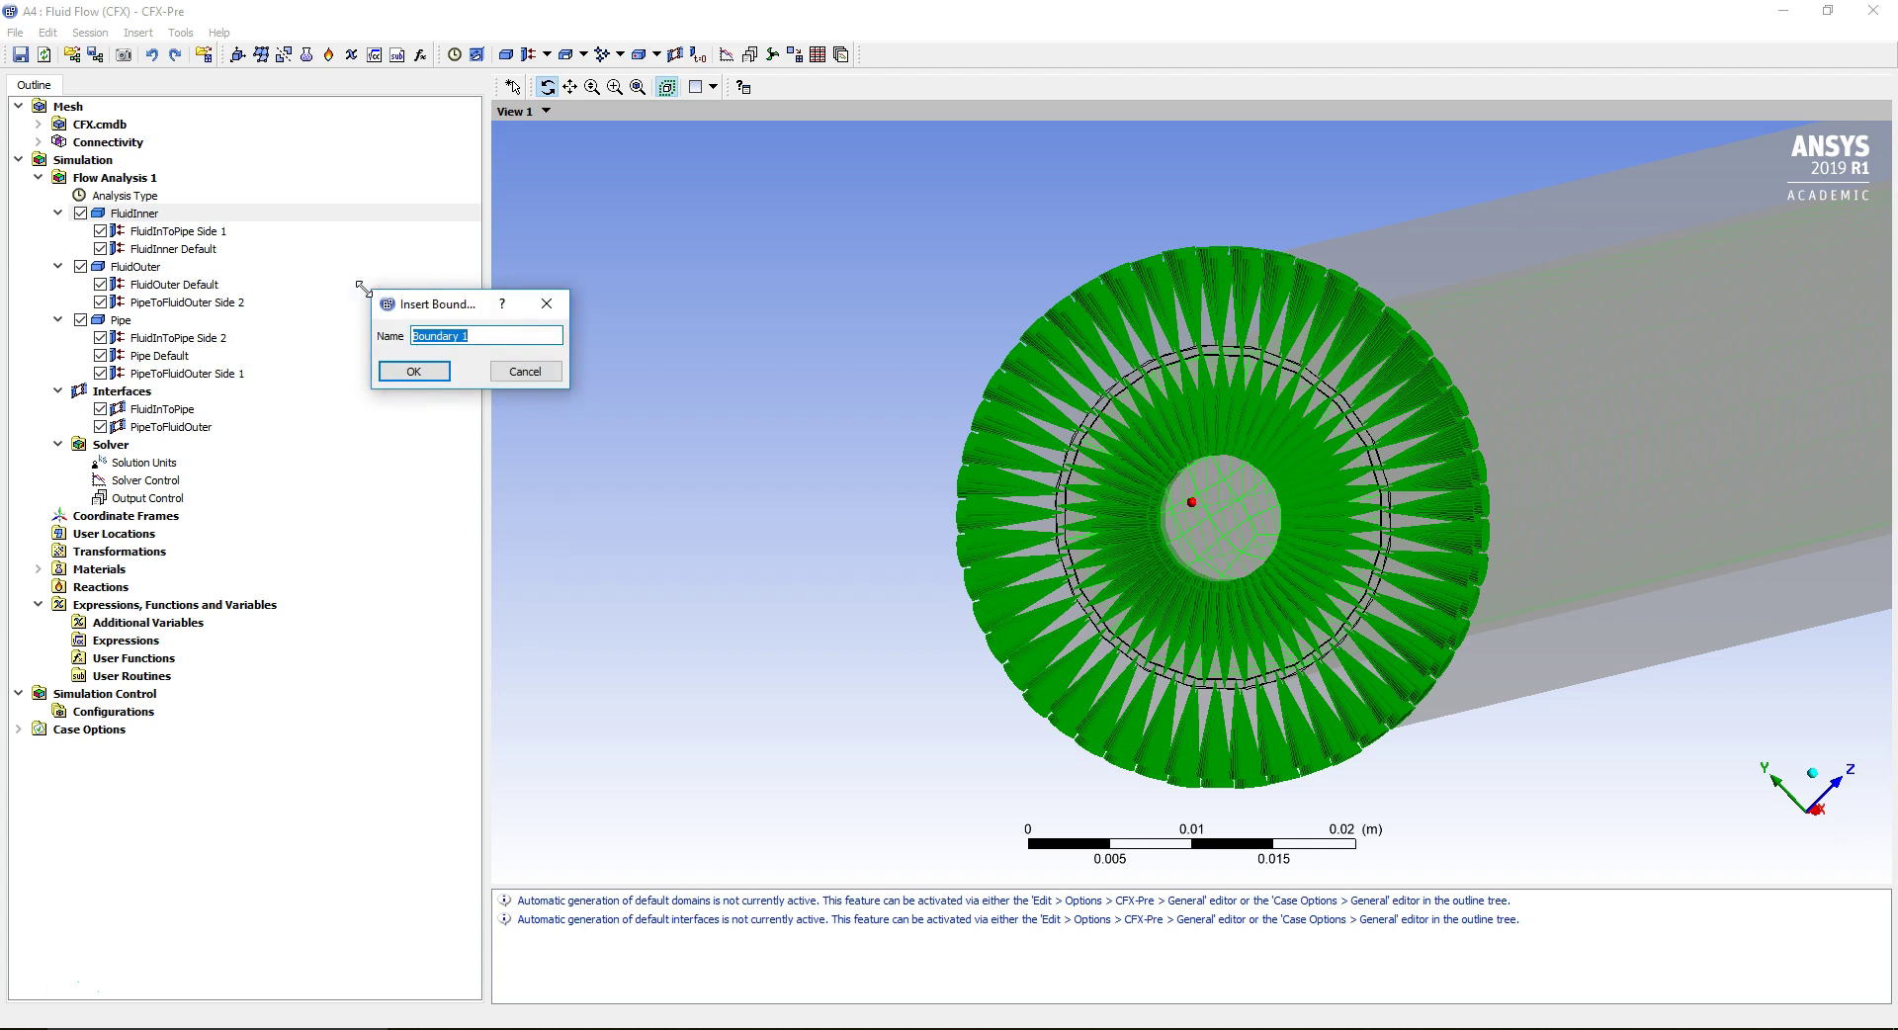
text(I)
key(Return)
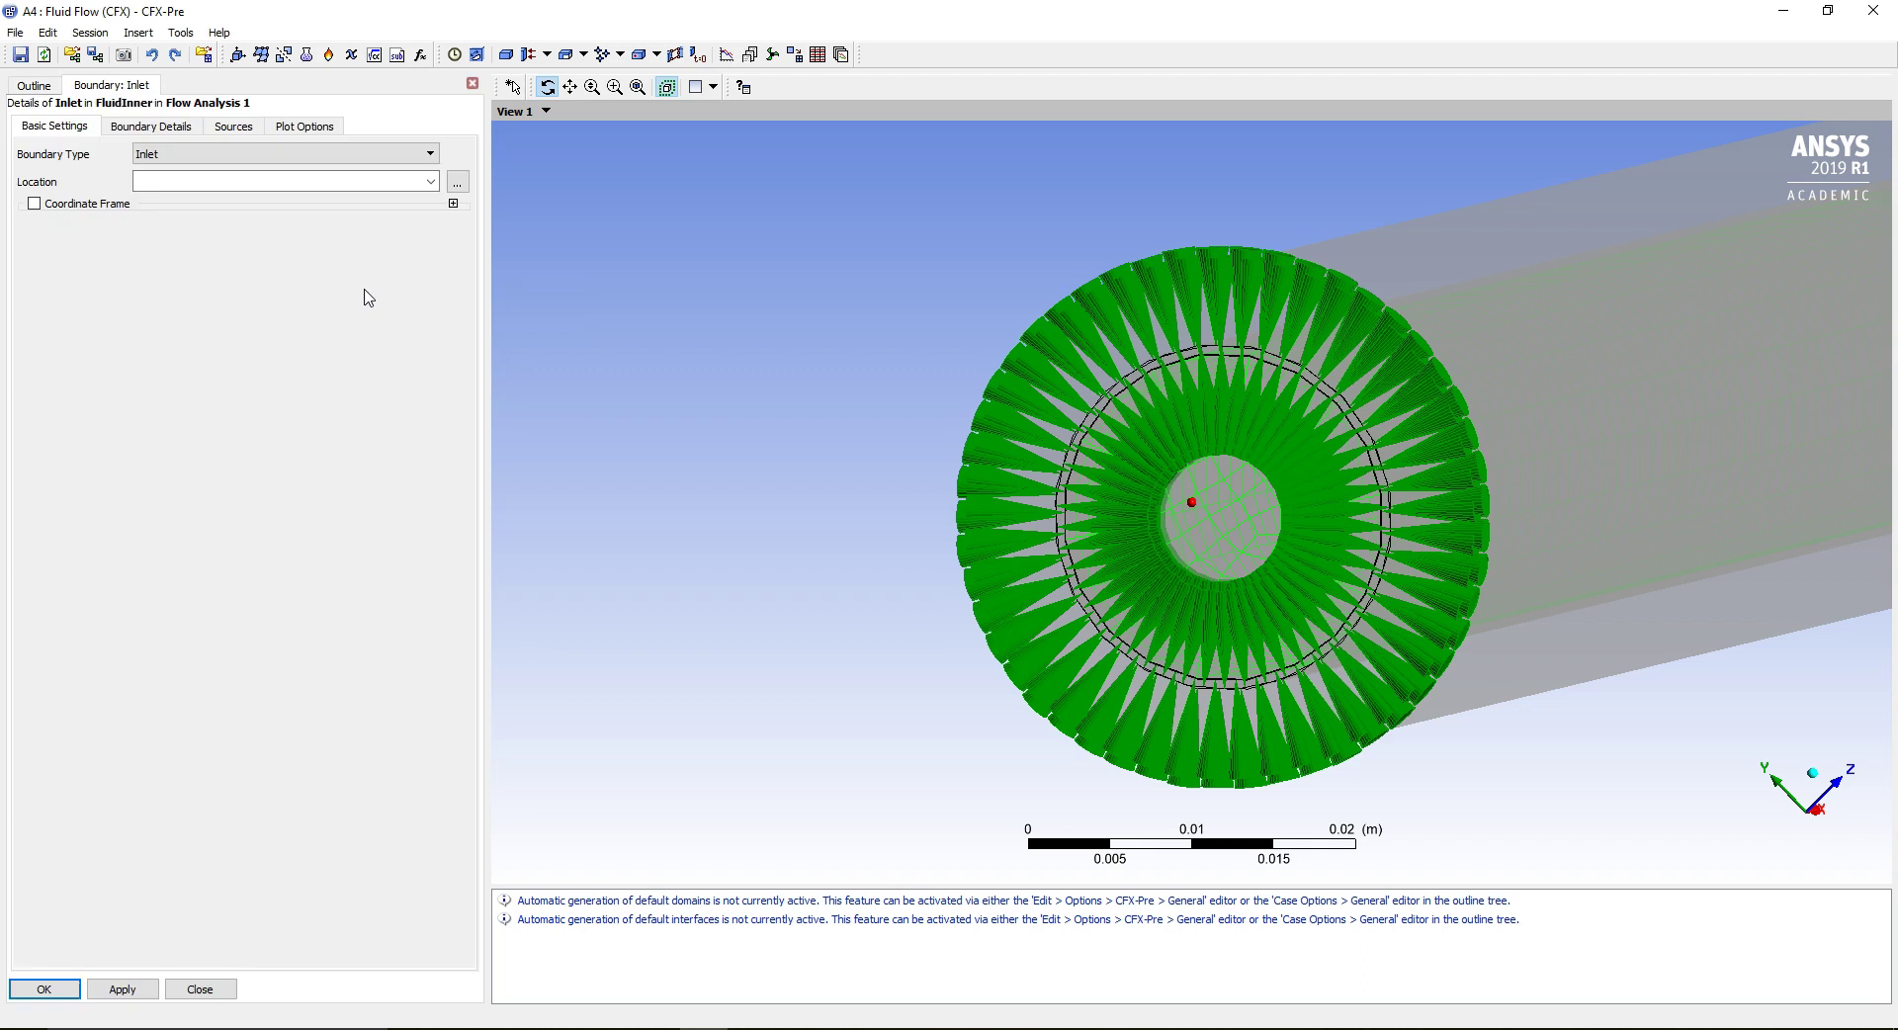
Pick the inner fluid's circular end face, F12.10, as the location of the Inlet boundary.
click(323, 180)
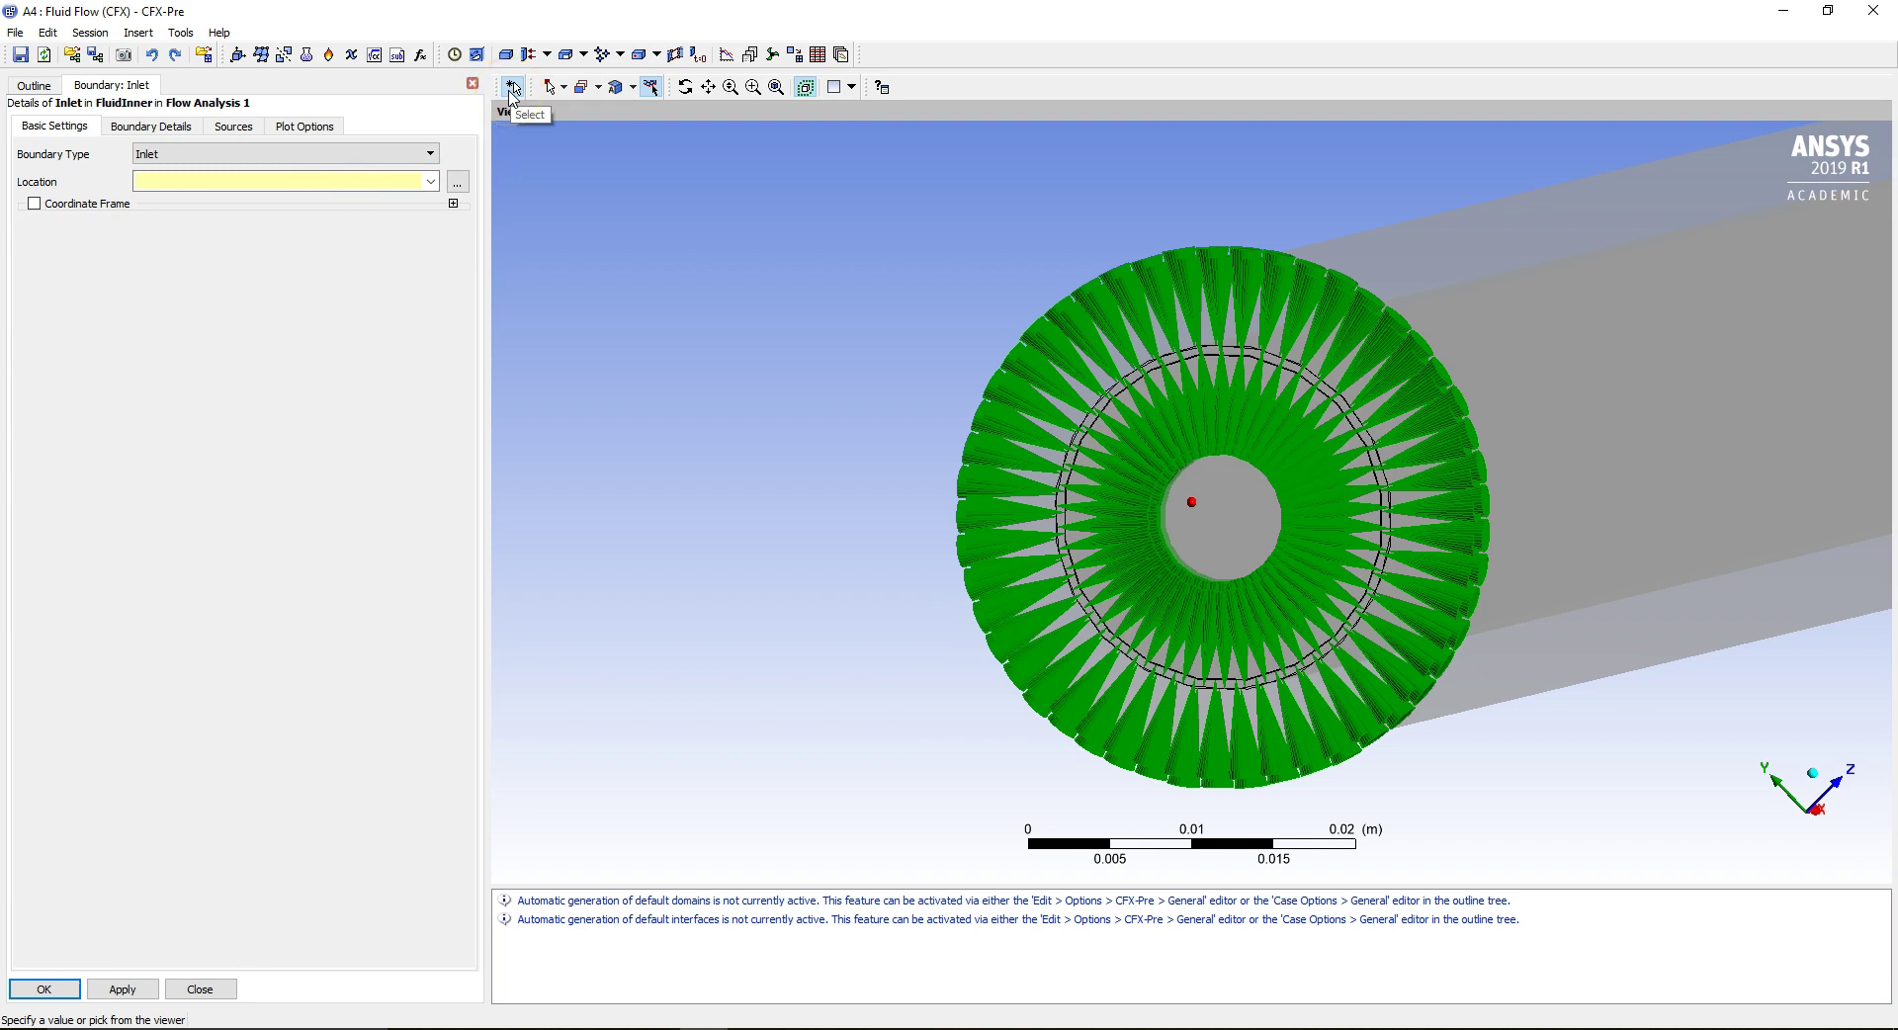
click(1226, 516)
mouse_move(1232, 525)
middle_down()
mouse_move(1176, 538)
mouse_move(1222, 516)
middle_up()
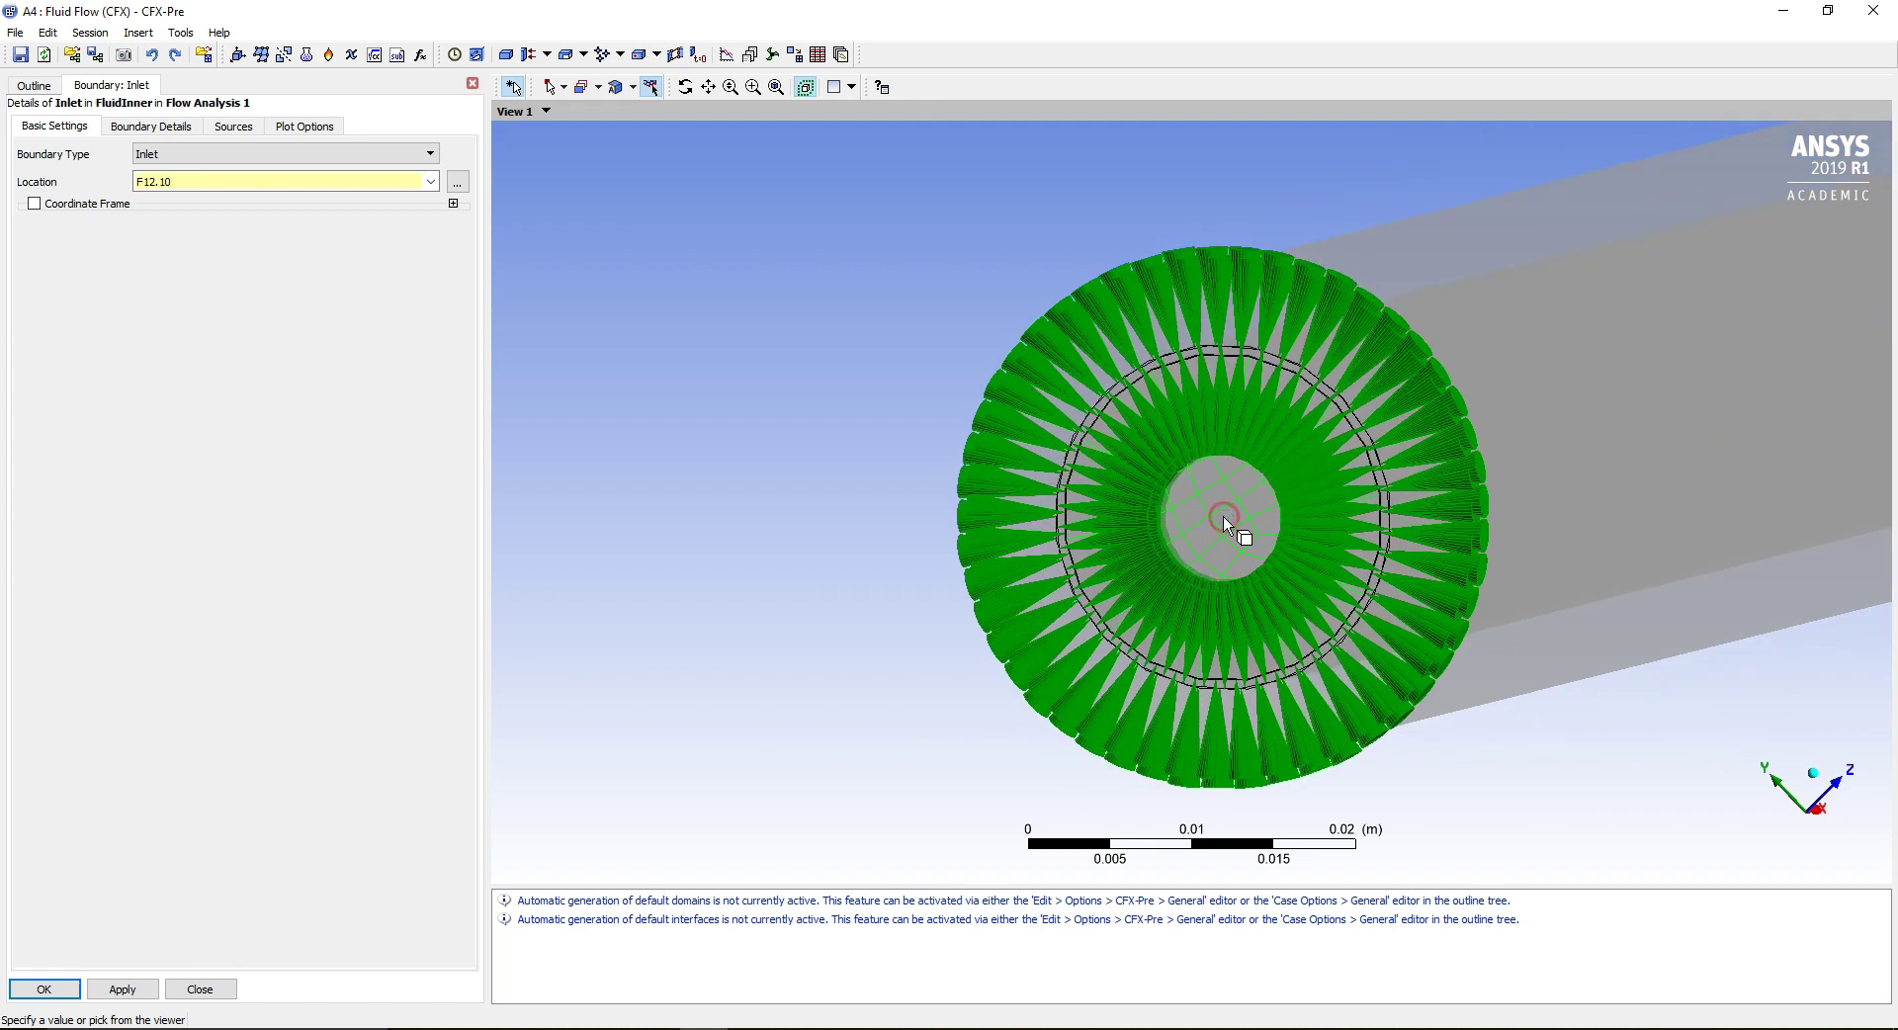
Set the Inlet's normal speed to 0.5 m/s and static temperature to 372 K, and accept the boundary.
click(138, 126)
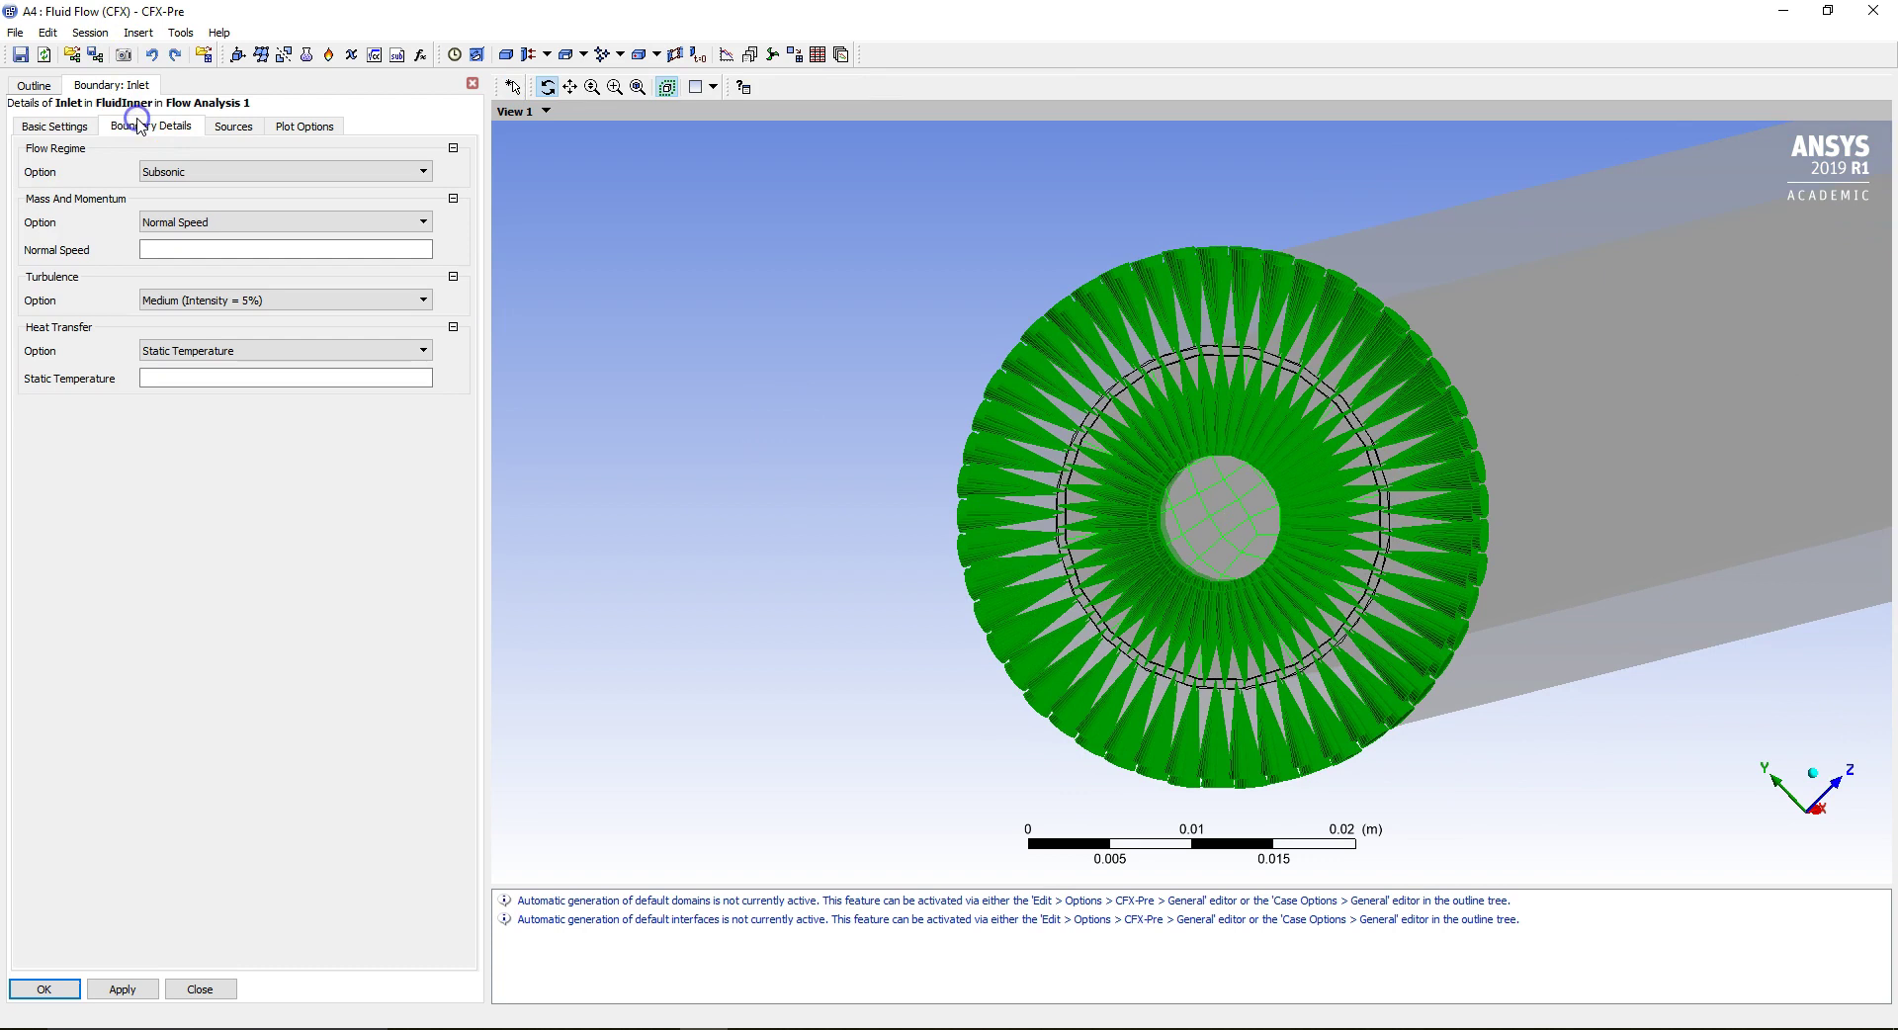
click(178, 251)
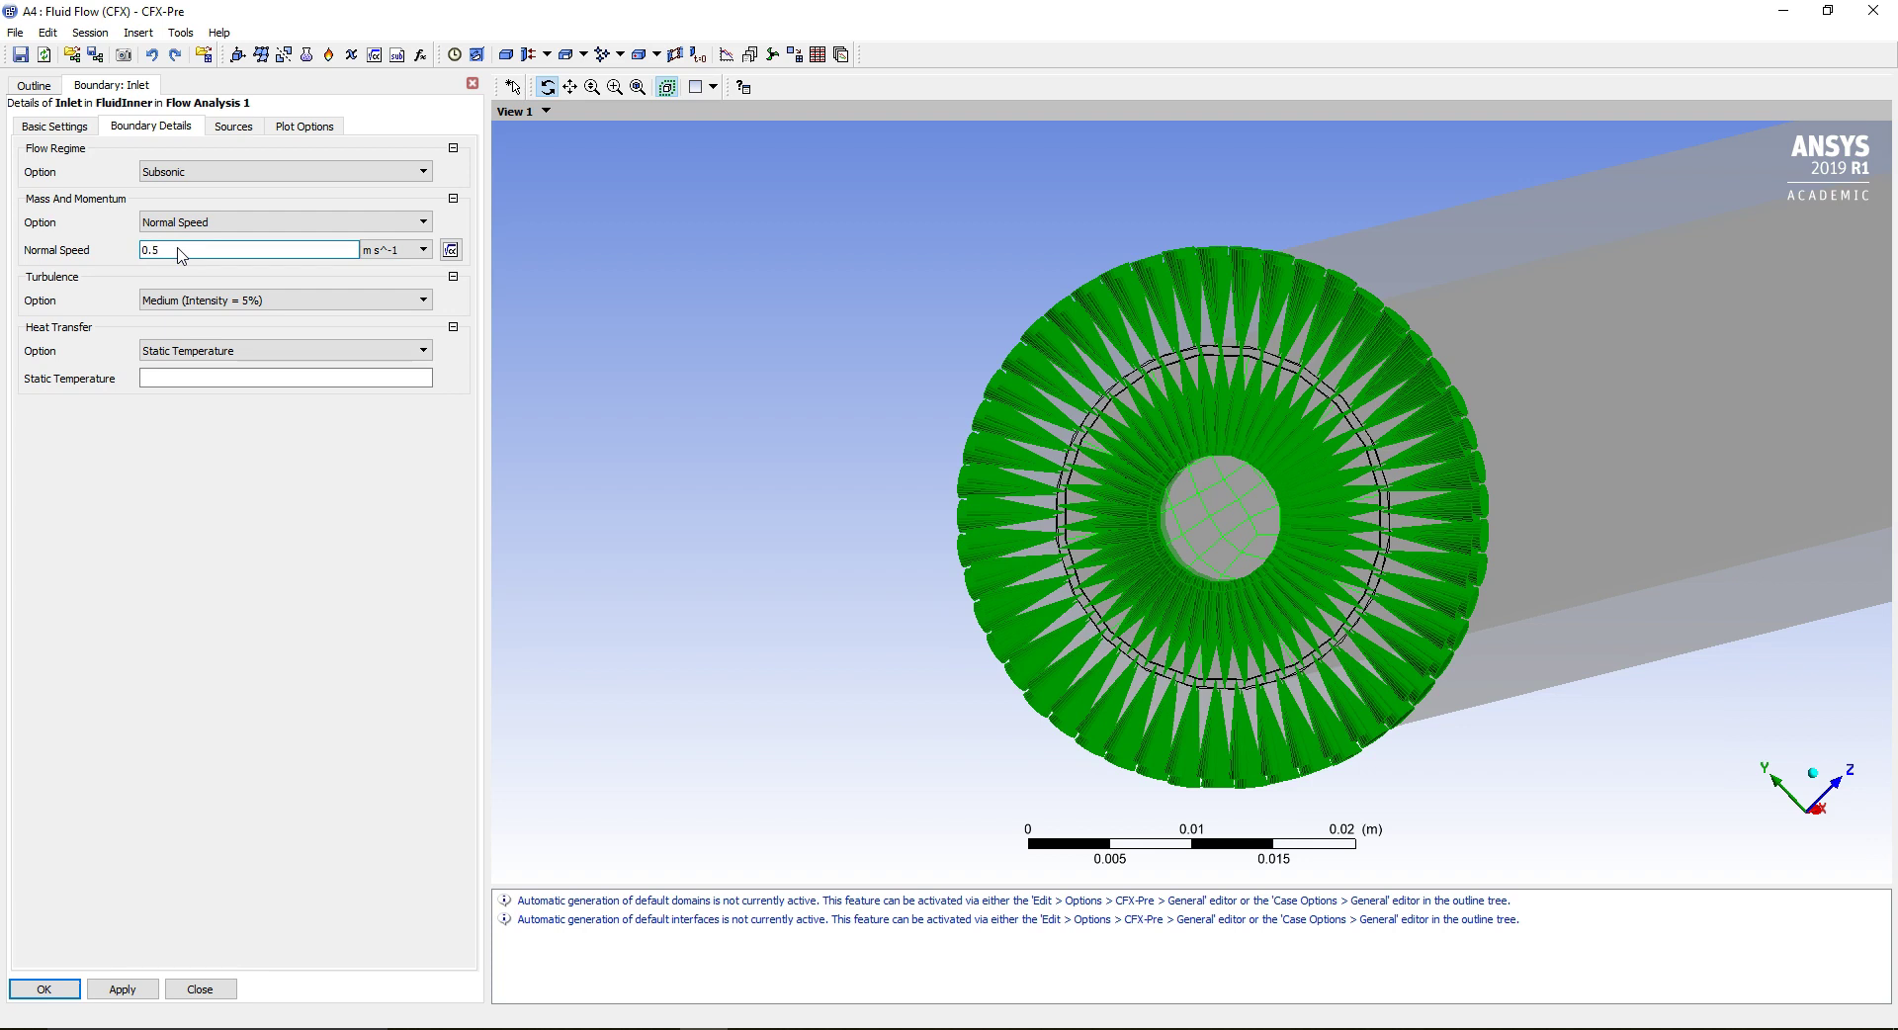
click(206, 384)
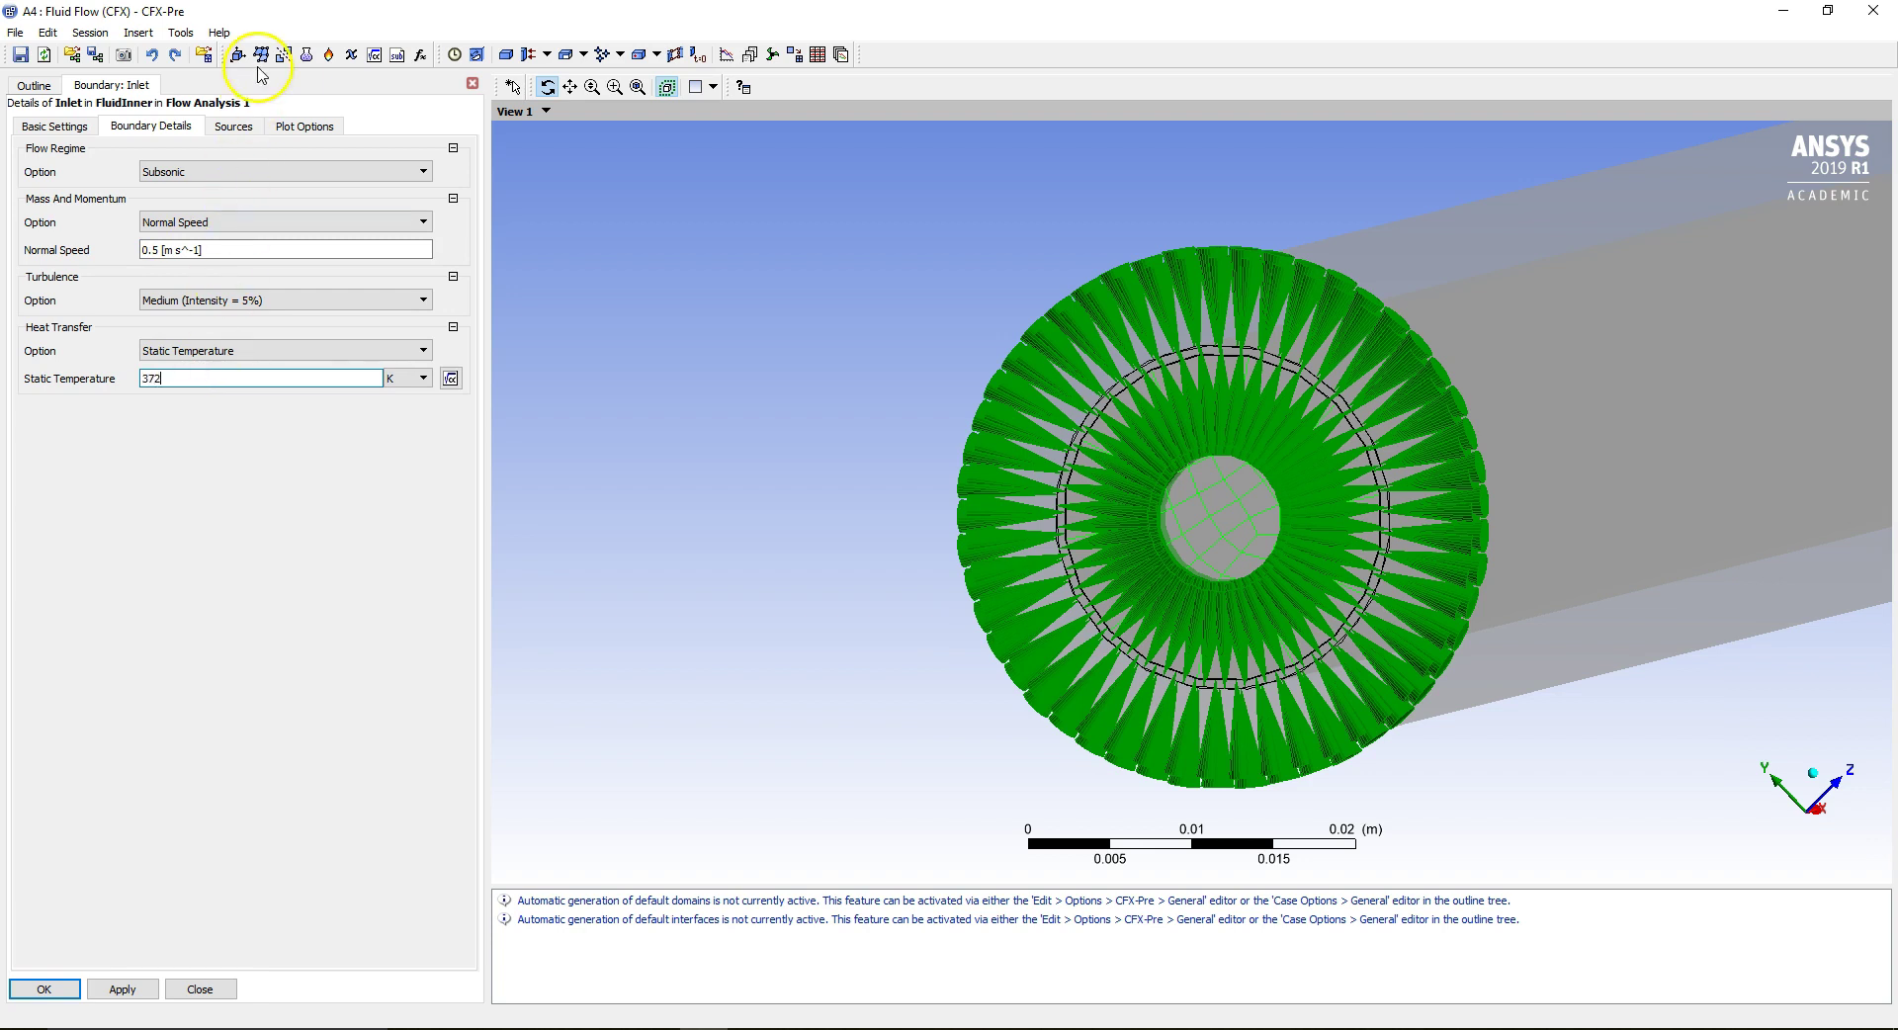
click(44, 989)
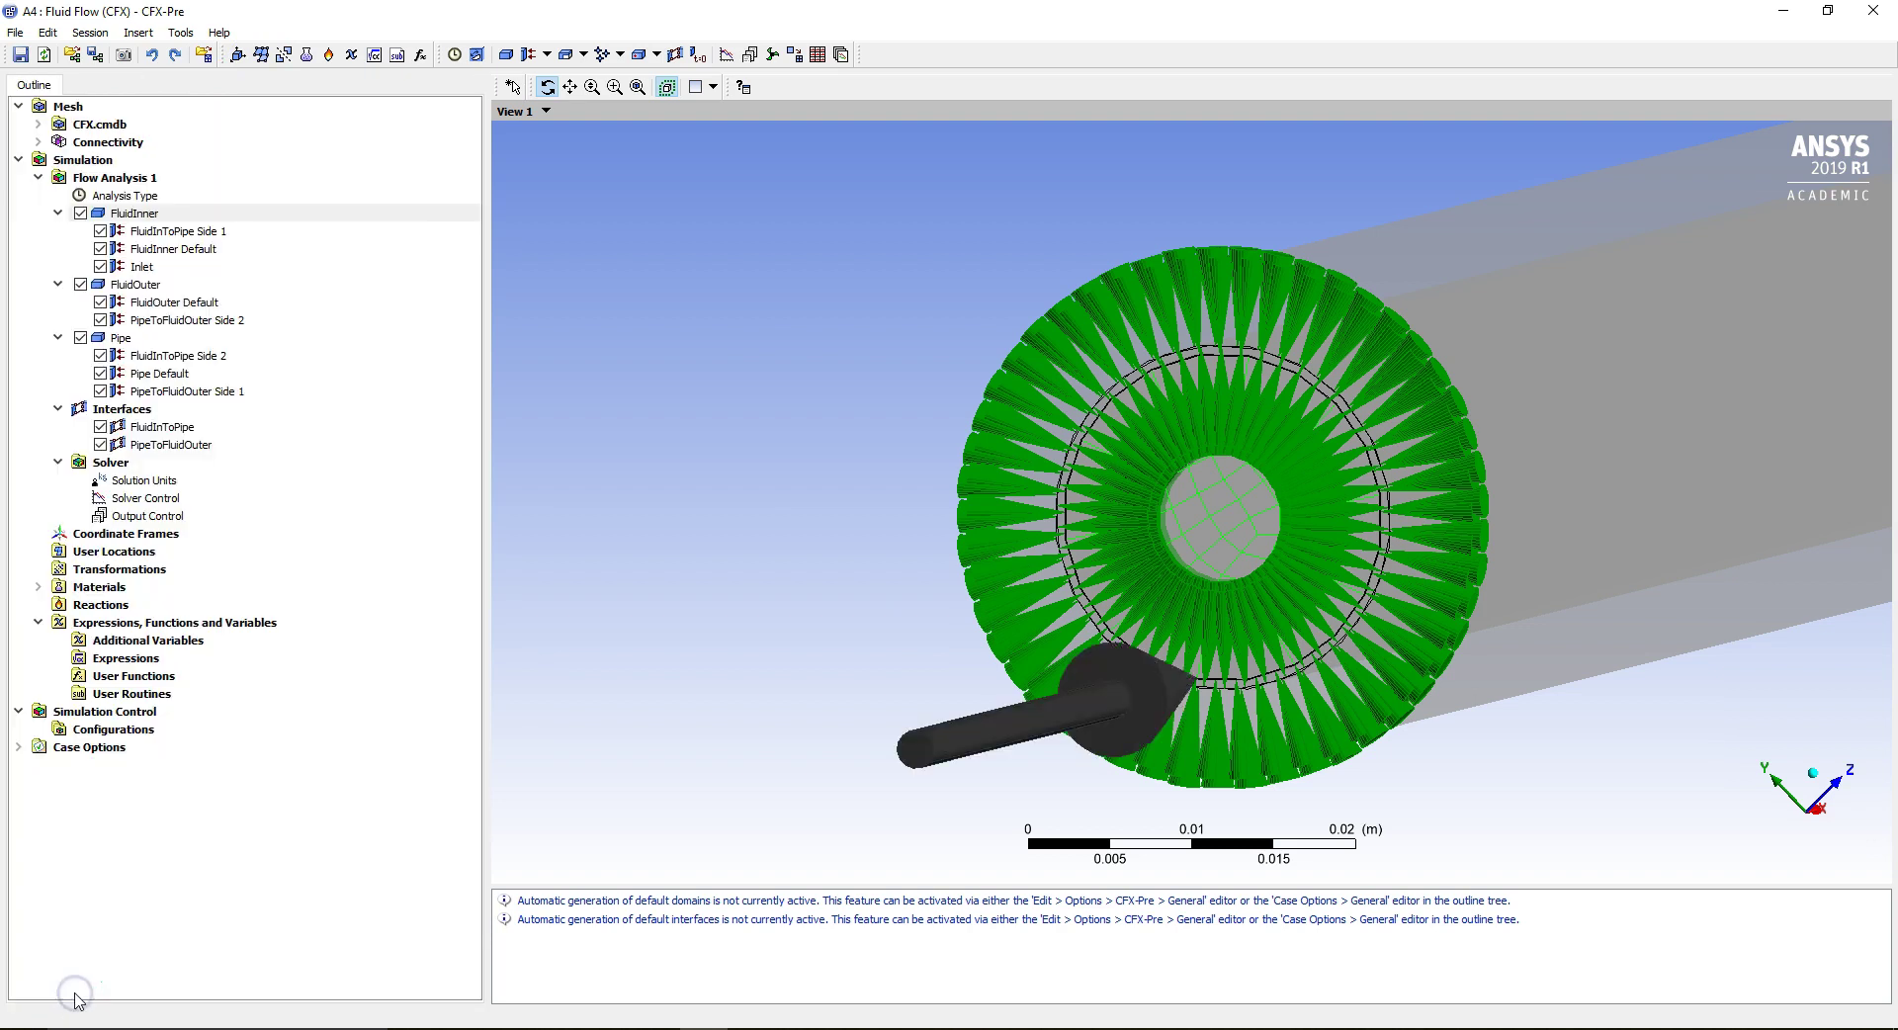
Insert a boundary named Outlet in the FluidInner domain.
scroll(703, 709, down, 5)
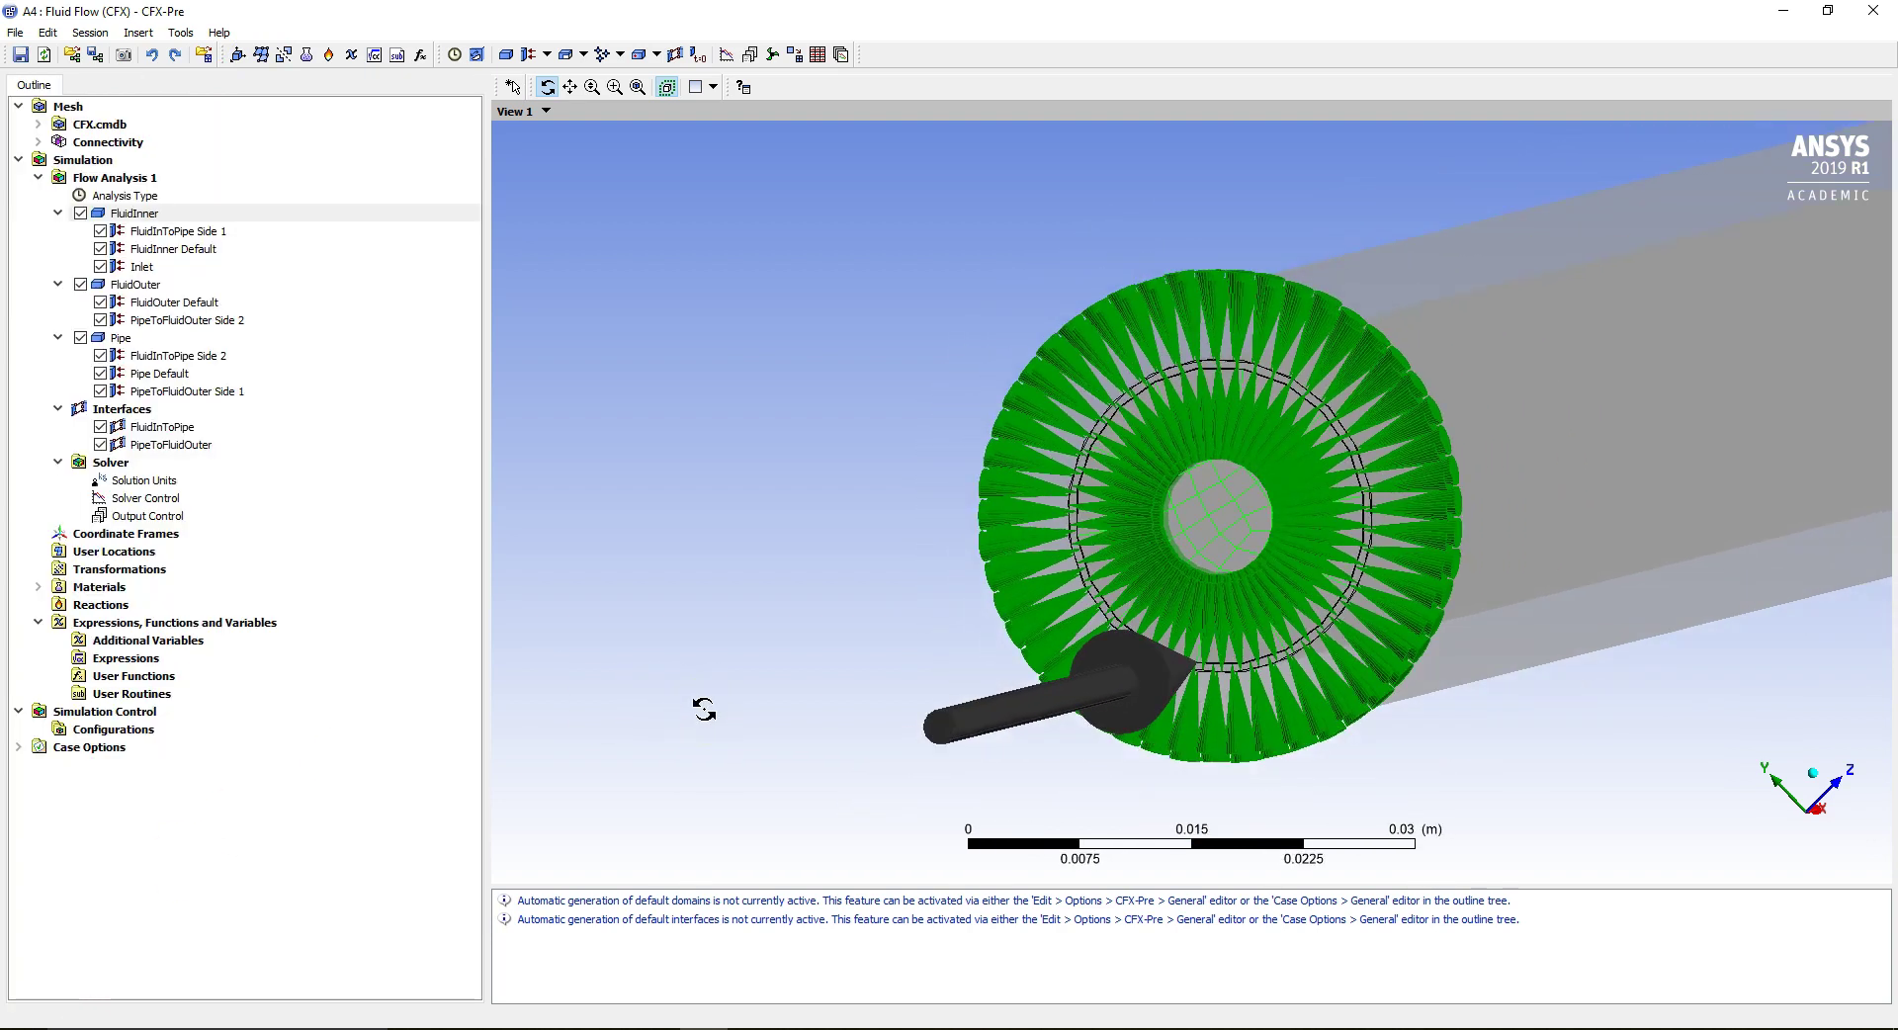
scroll(704, 709, down, 1)
drag(704, 708, 336, 605)
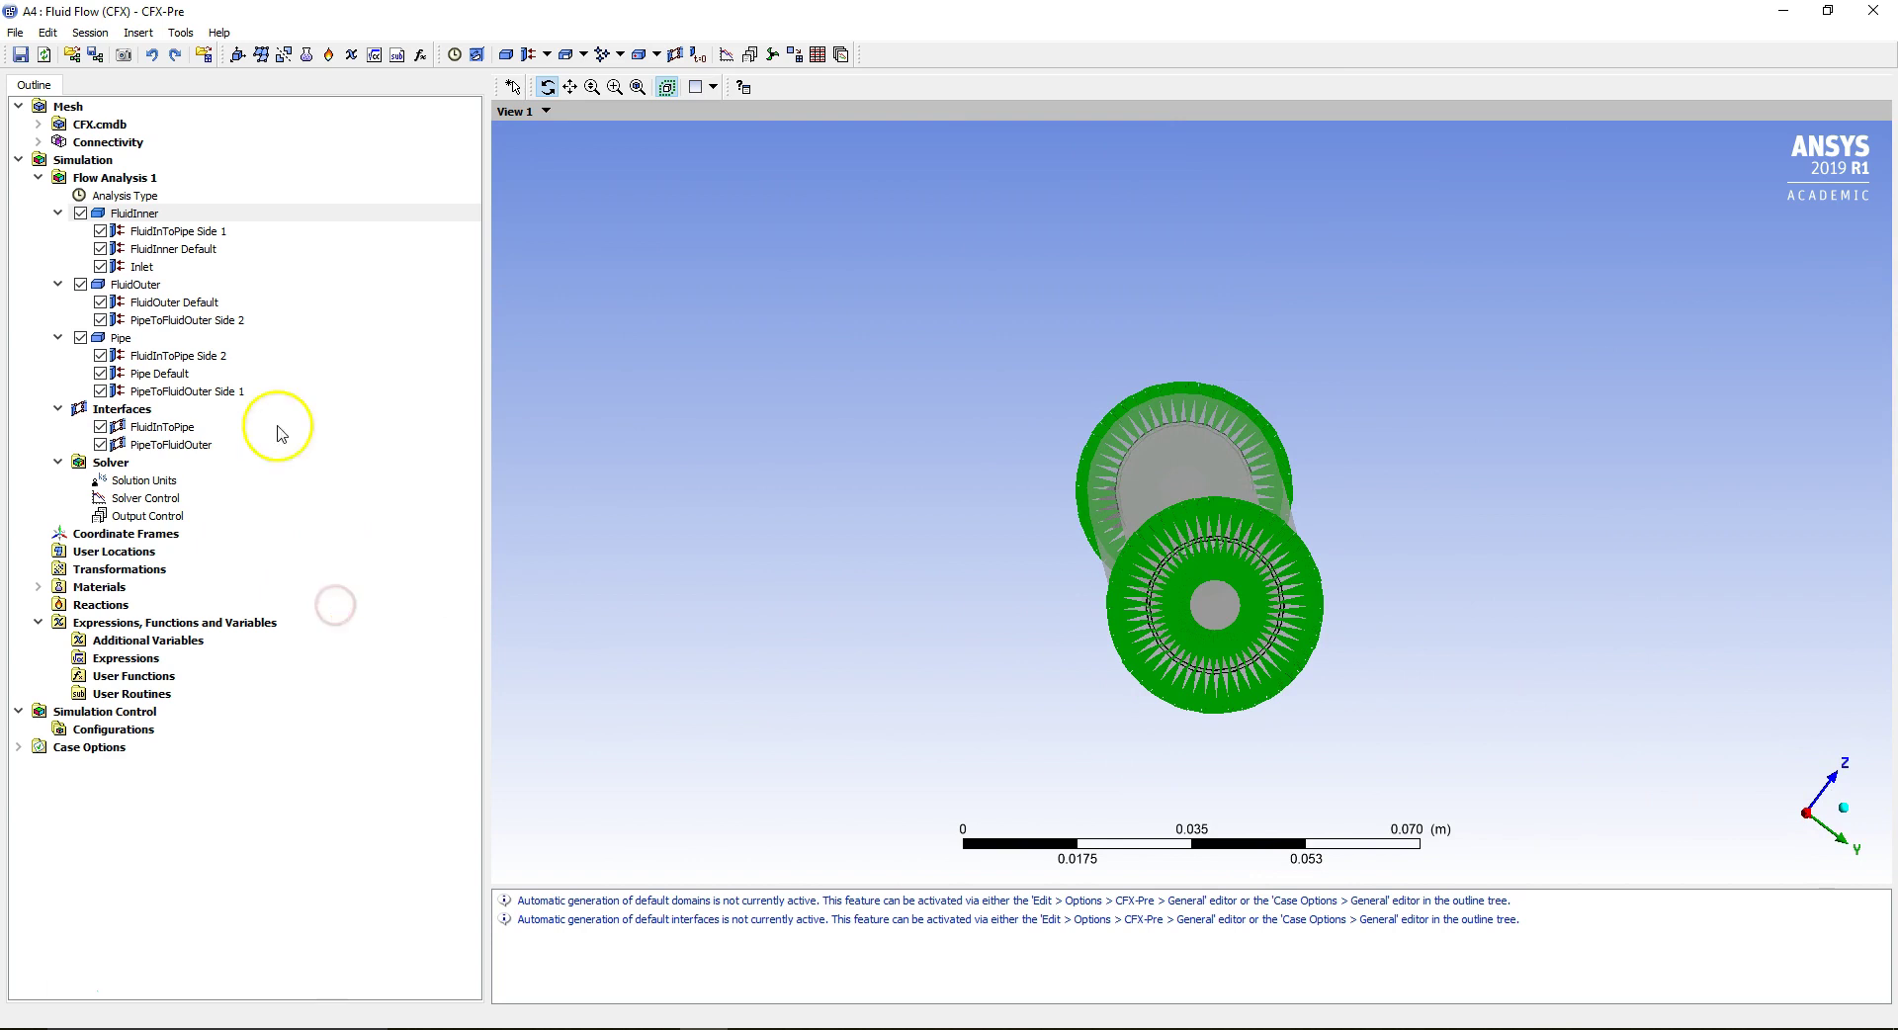
click(530, 56)
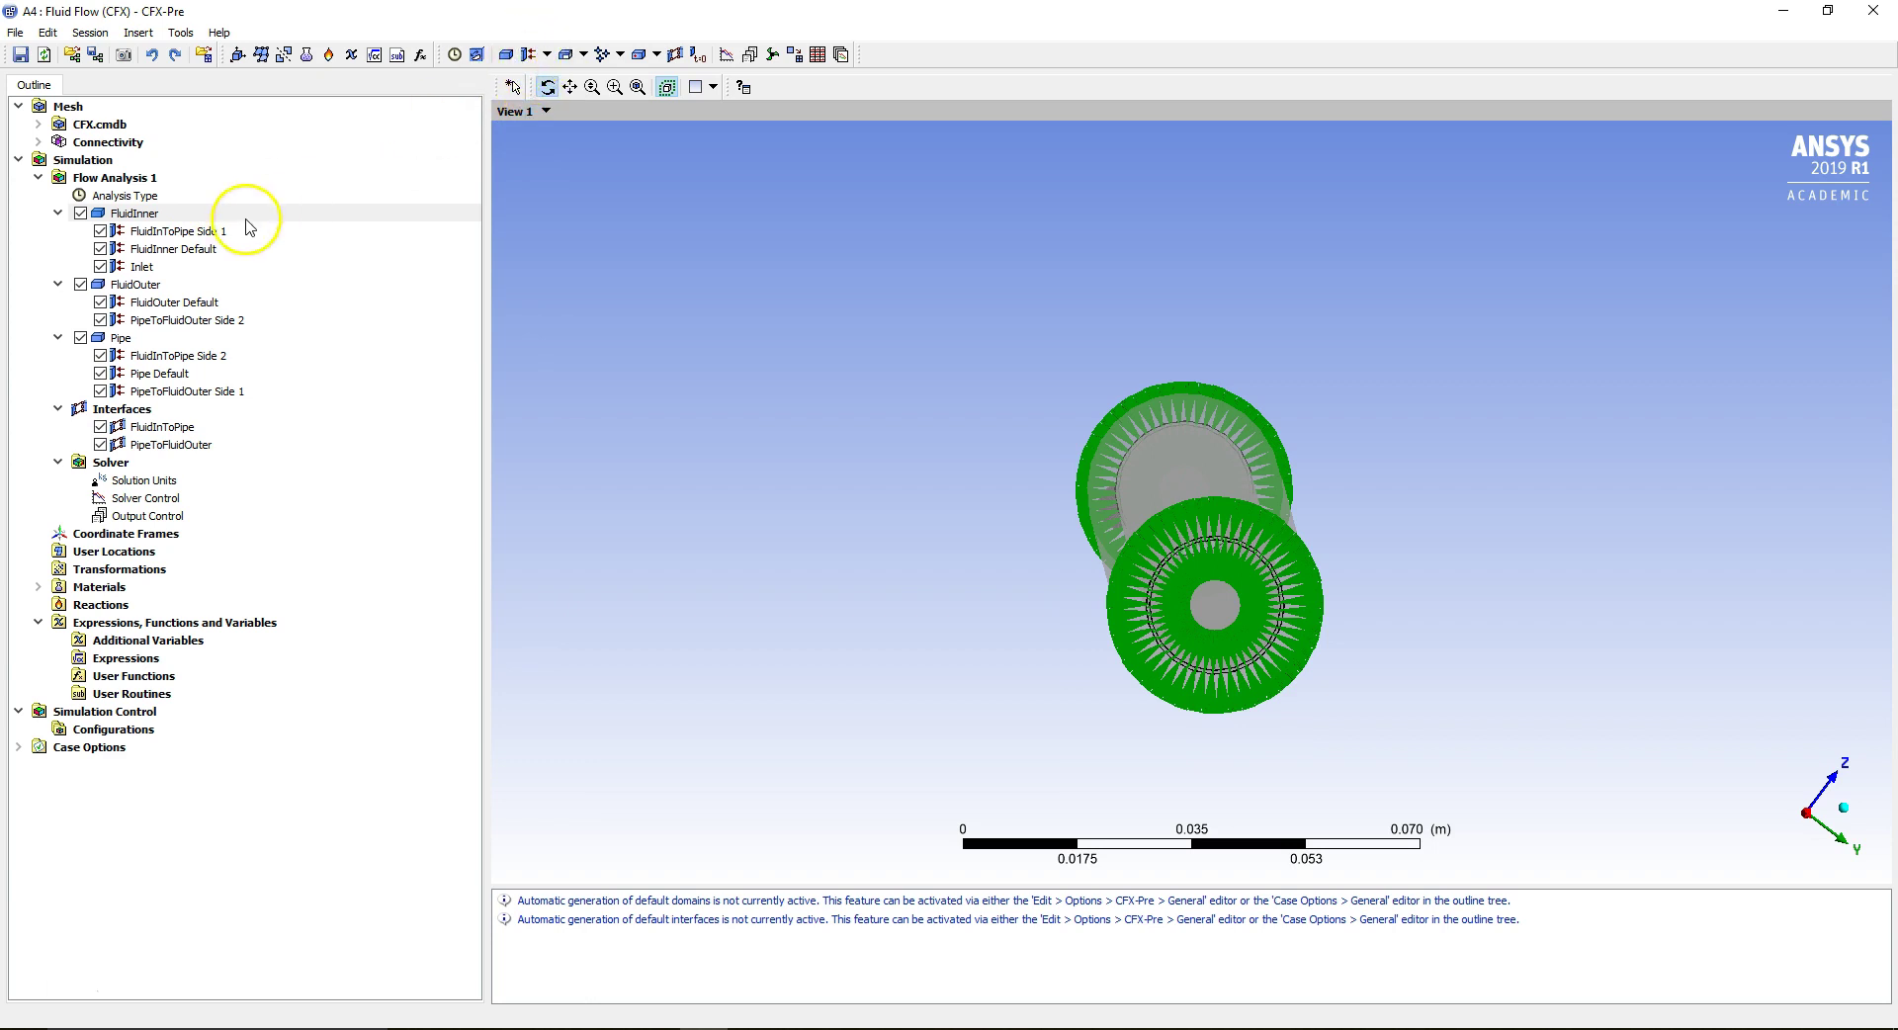
click(184, 215)
right_click(184, 215)
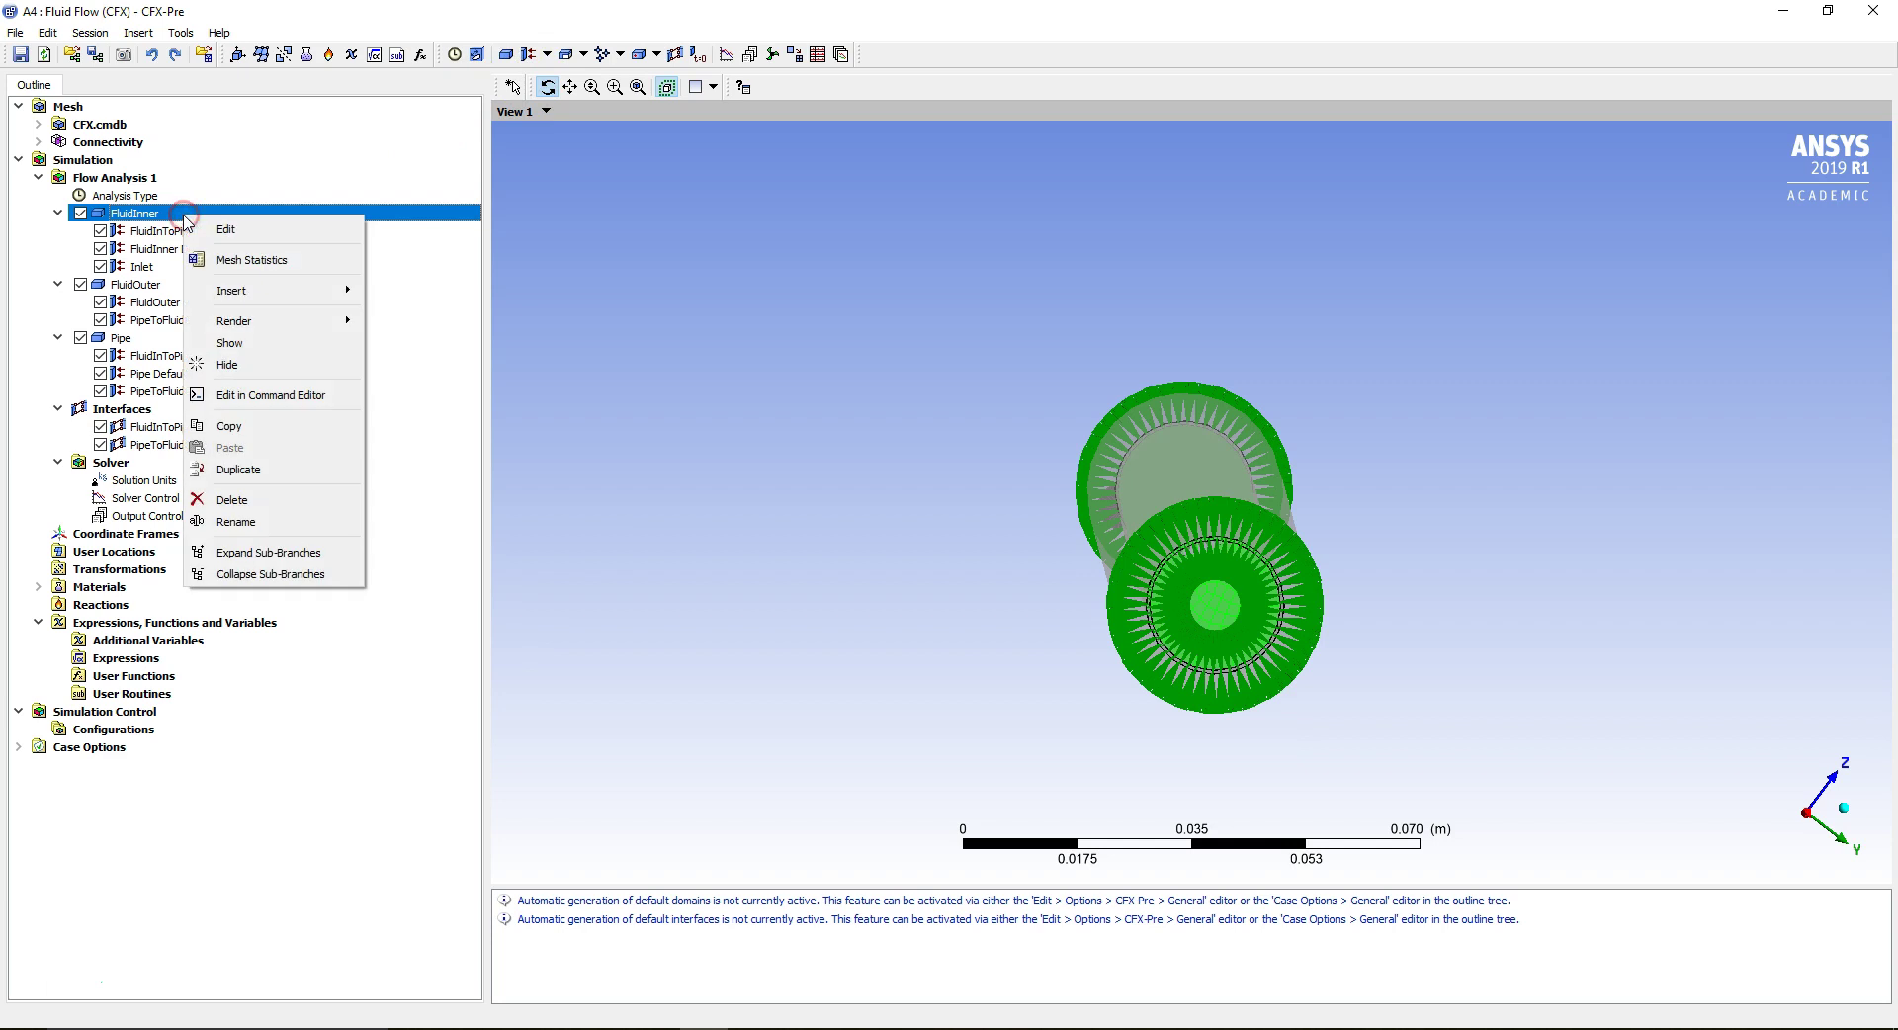
mouse_move(279, 293)
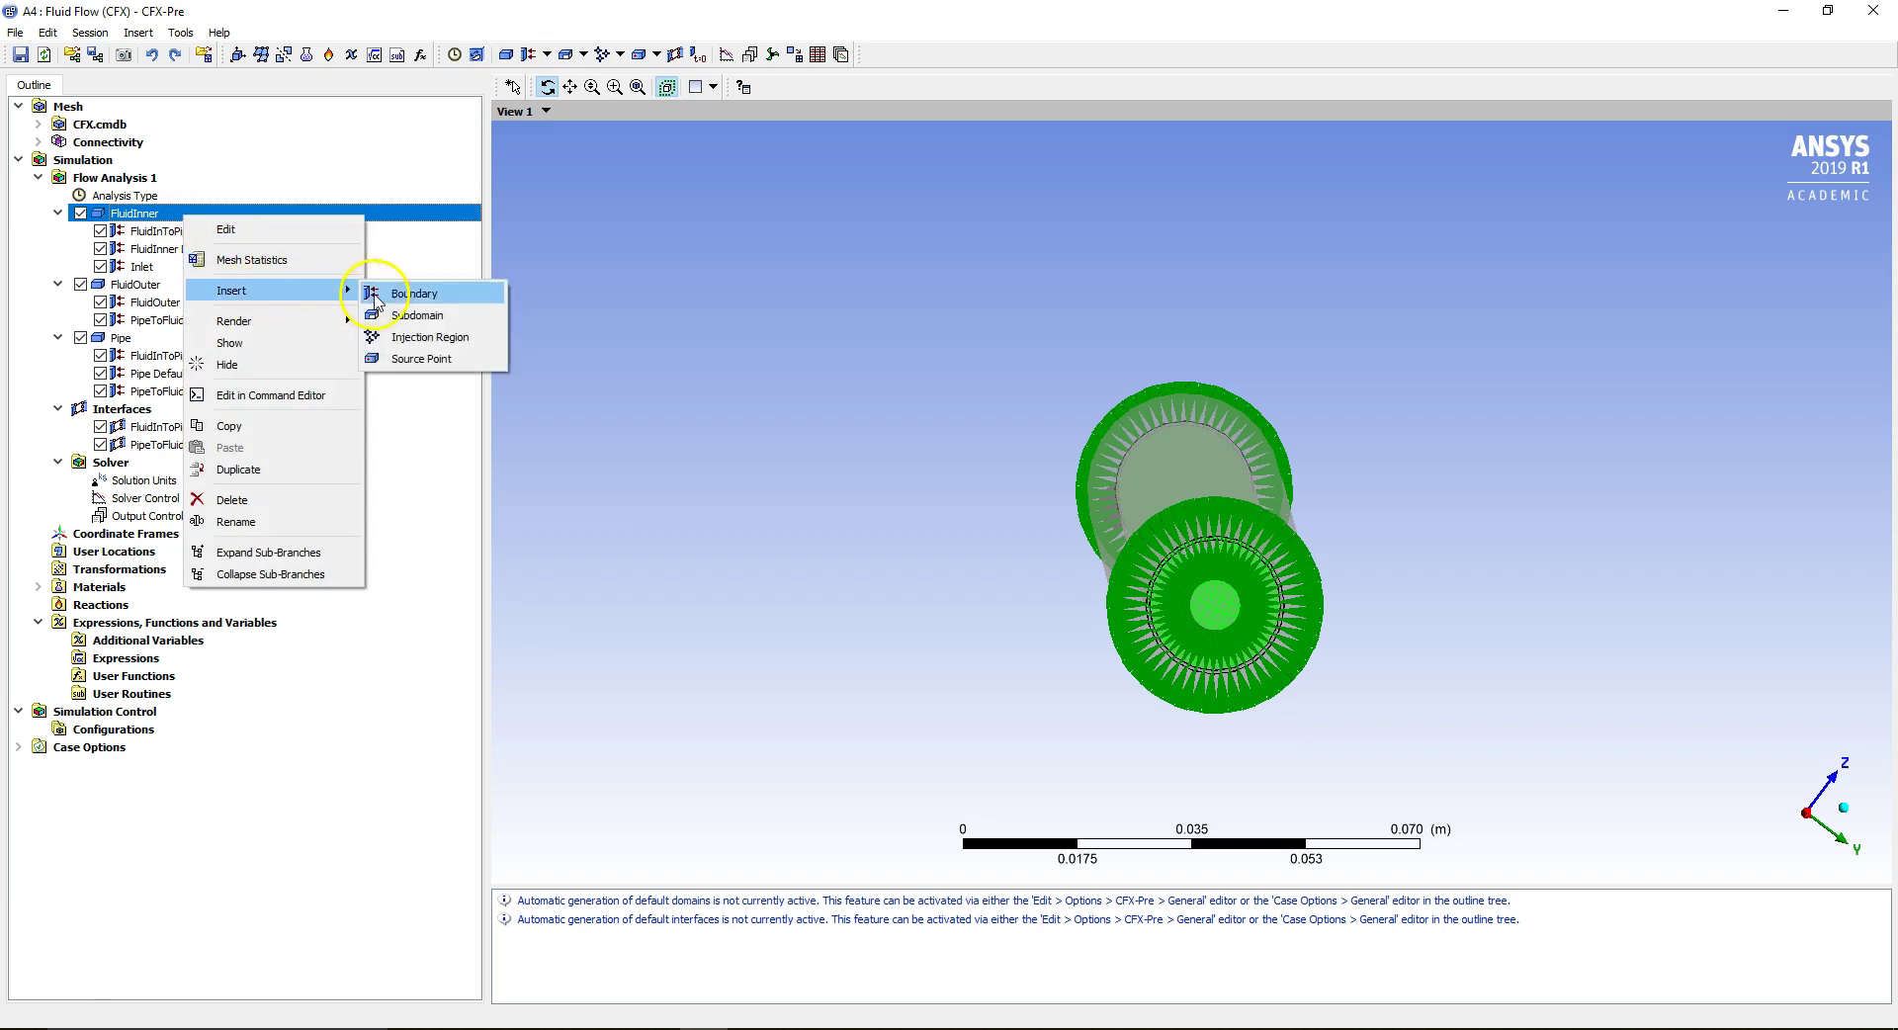
click(407, 292)
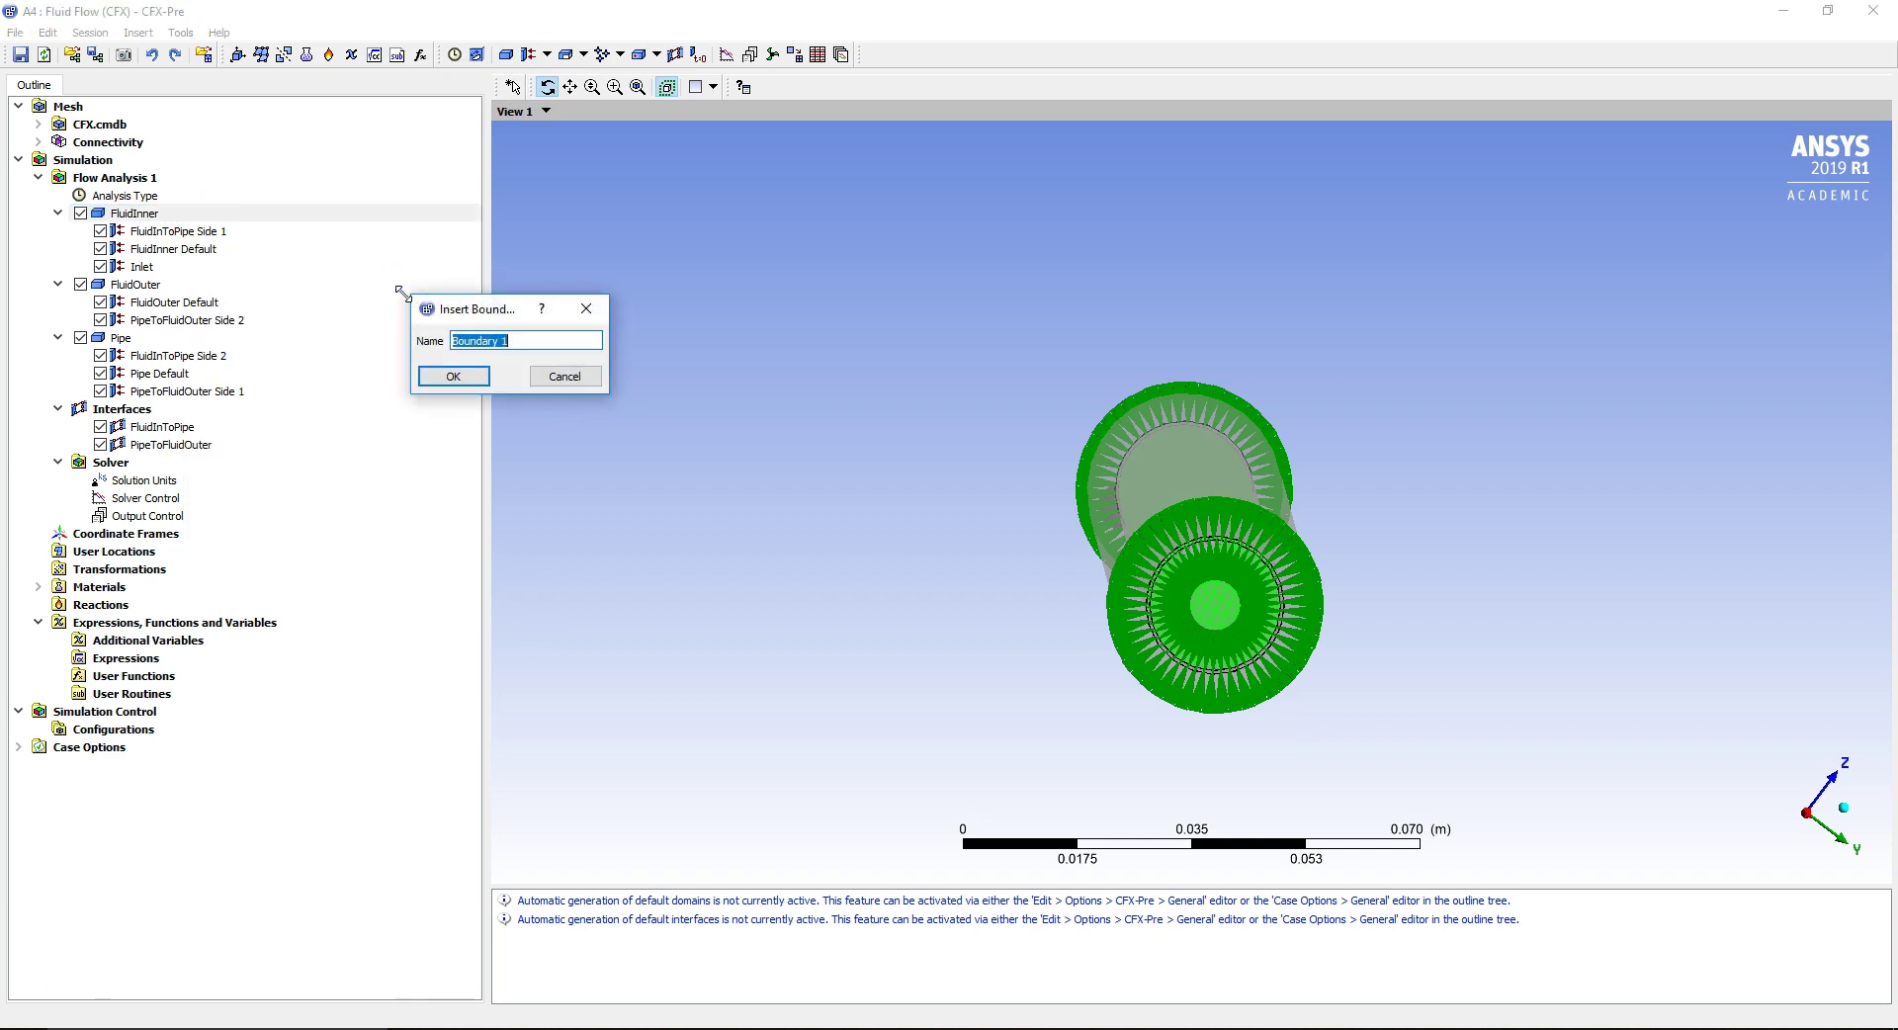
text(Outlet)
key(Return)
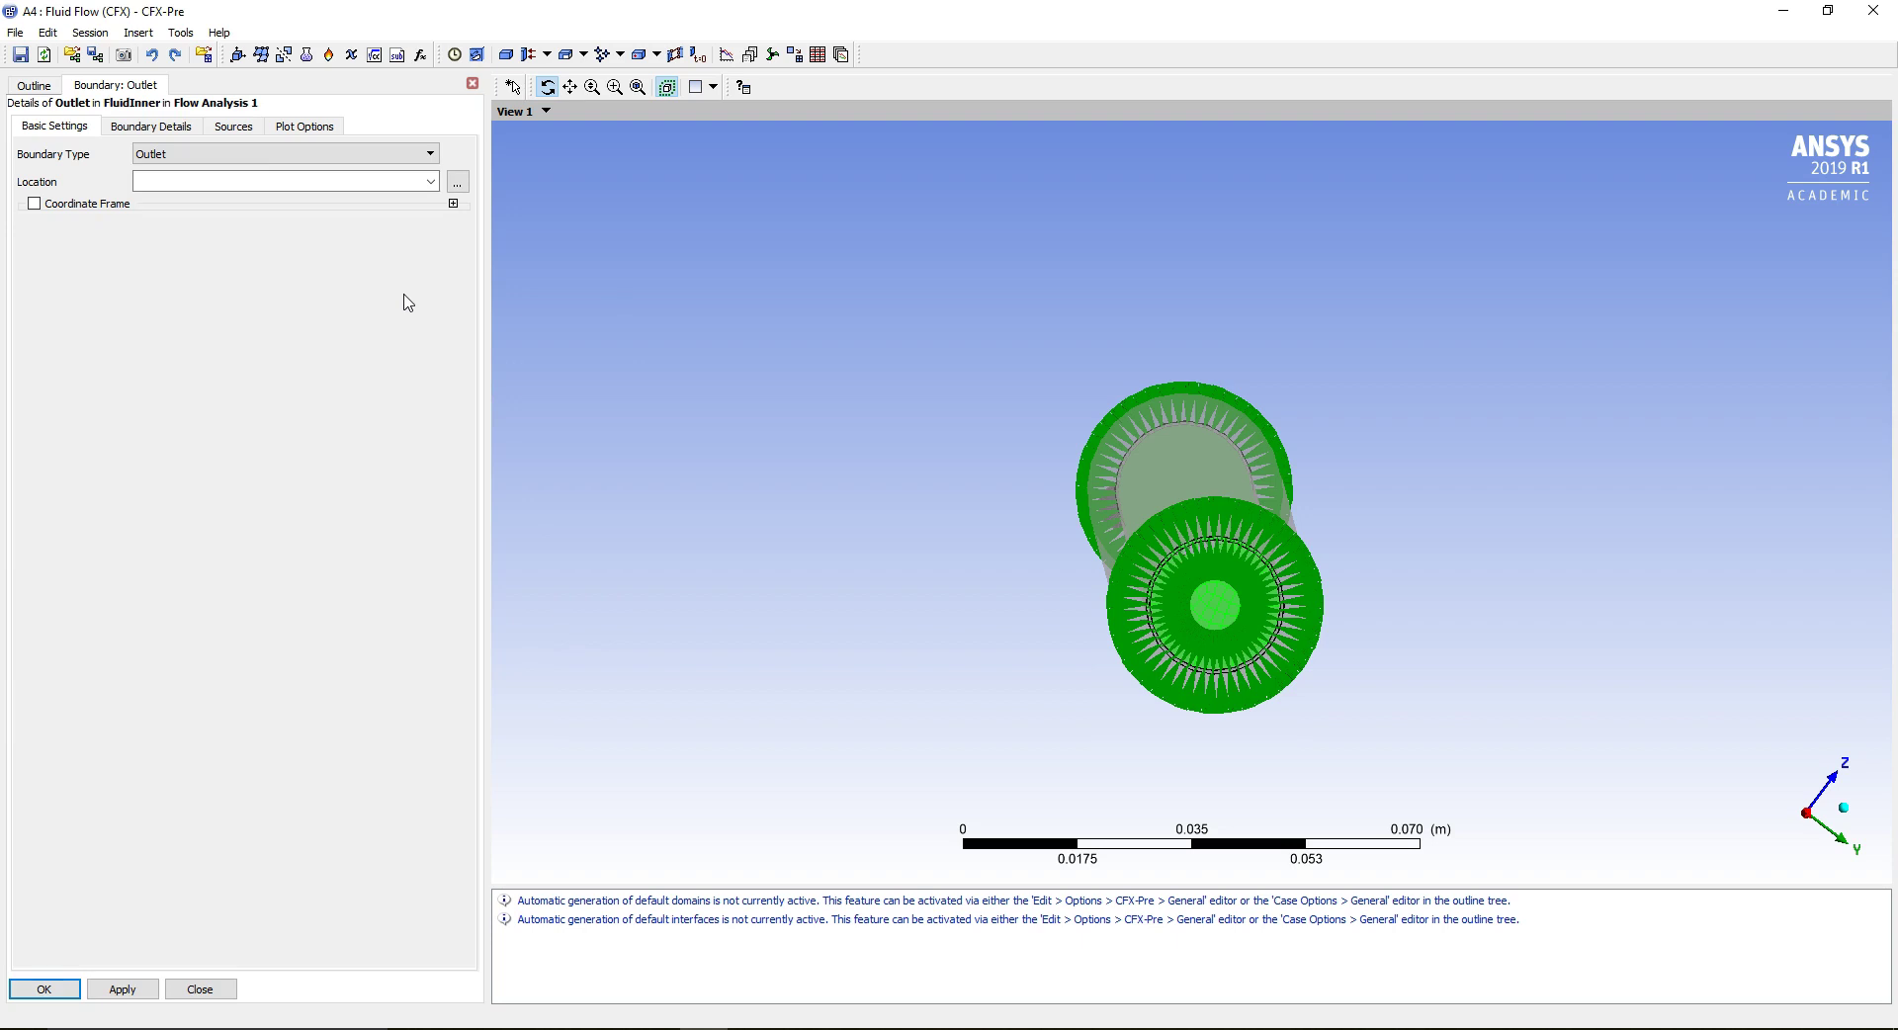
Locate the Outlet boundary on face F11.10, set its relative pressure to 0 Pa, and accept it.
click(337, 182)
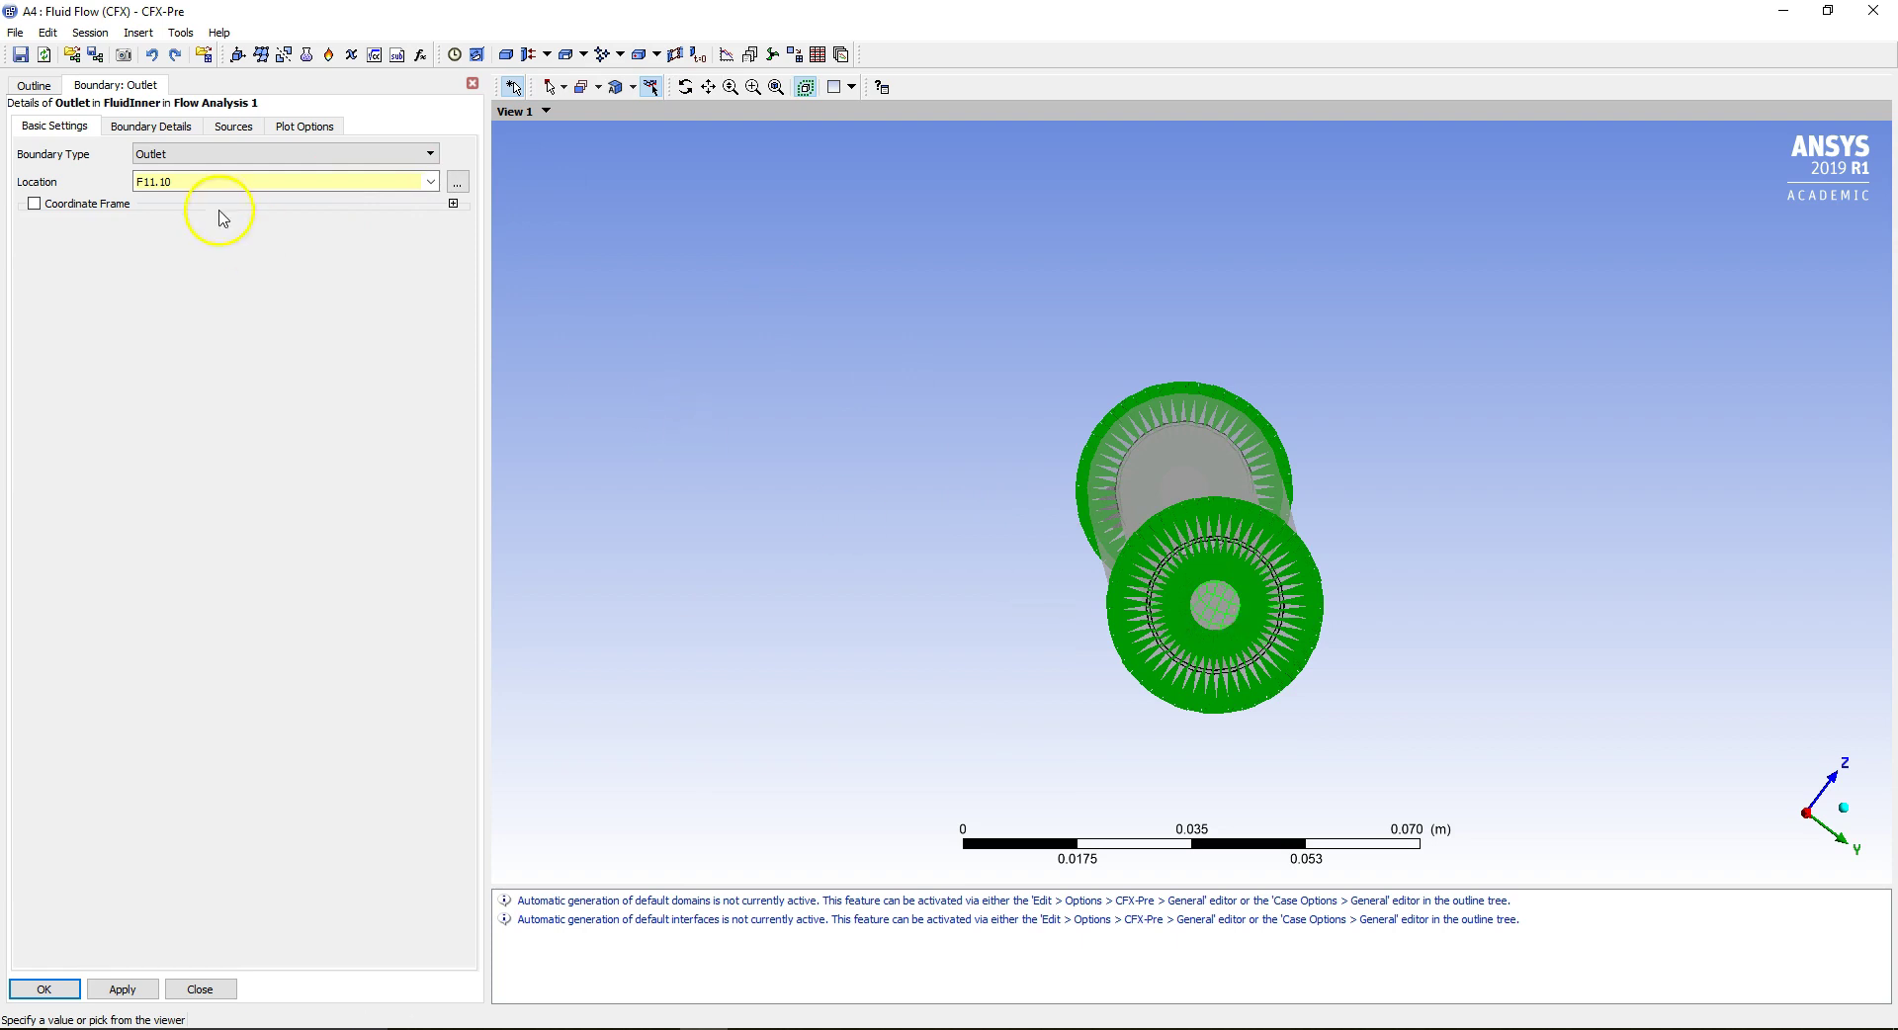
click(181, 126)
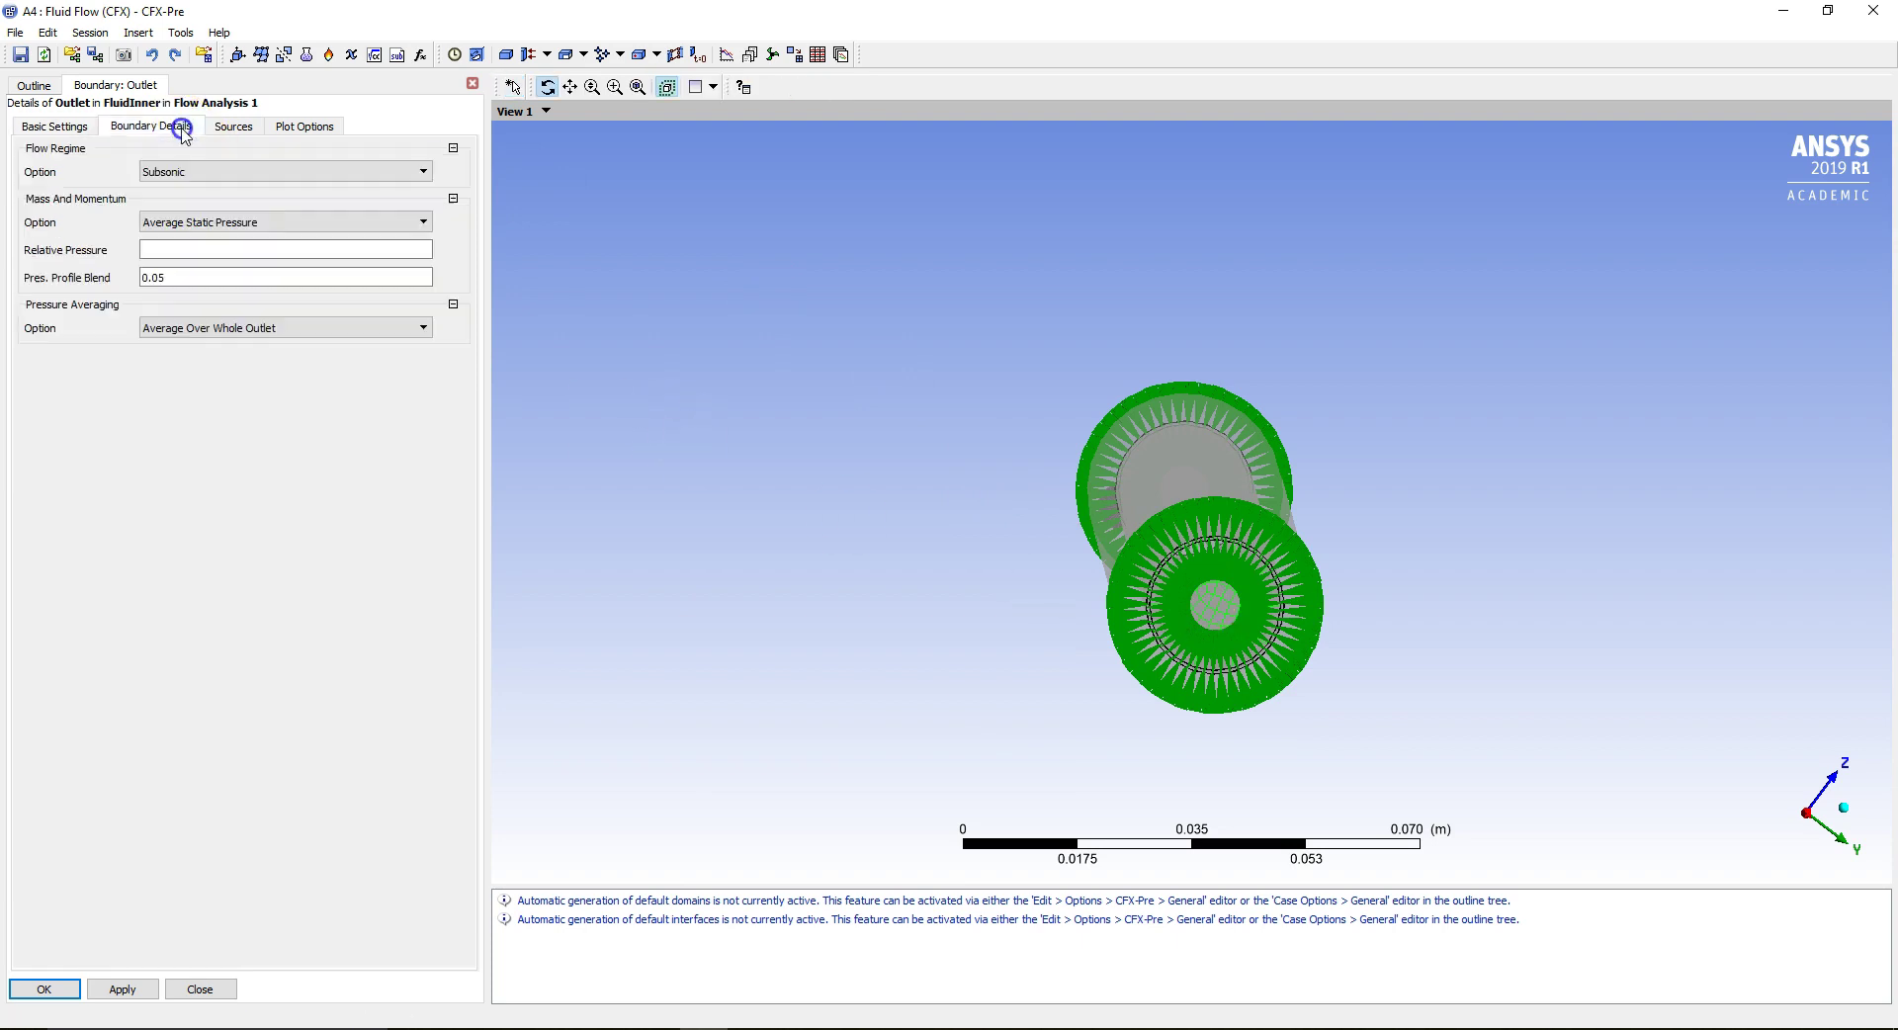
click(195, 254)
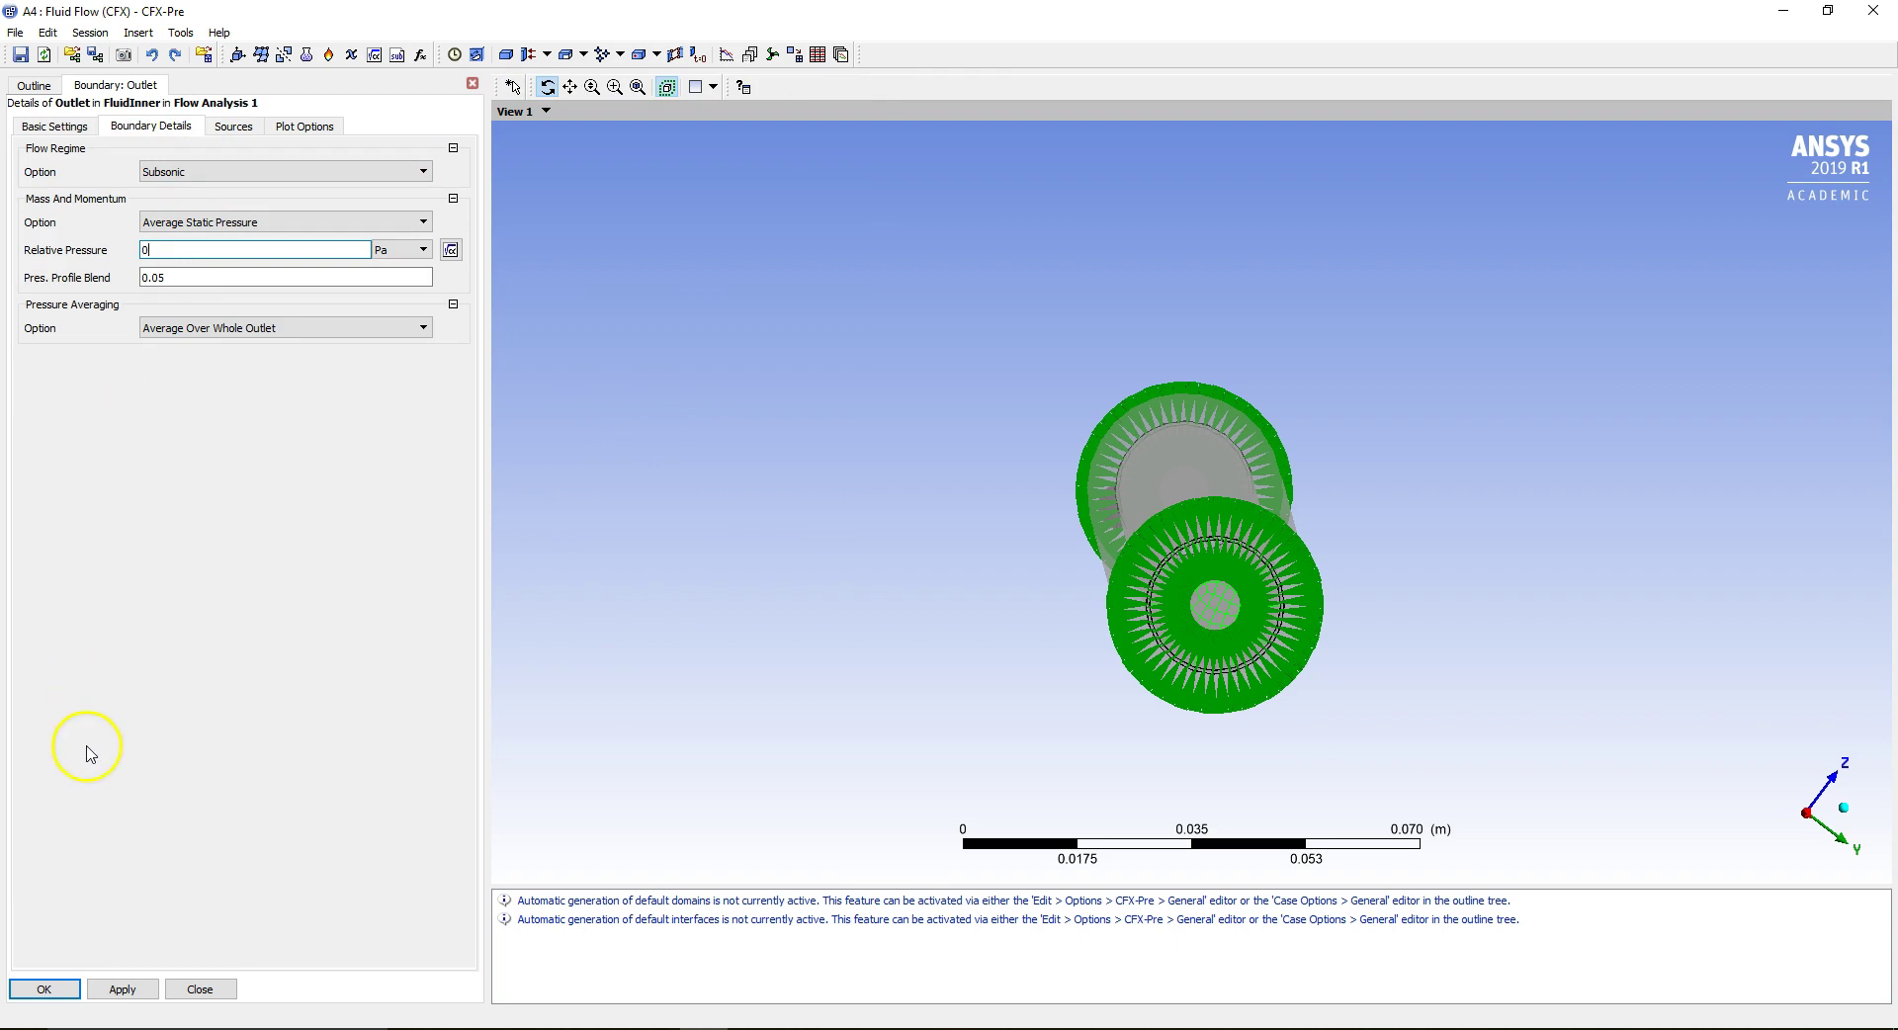
click(65, 991)
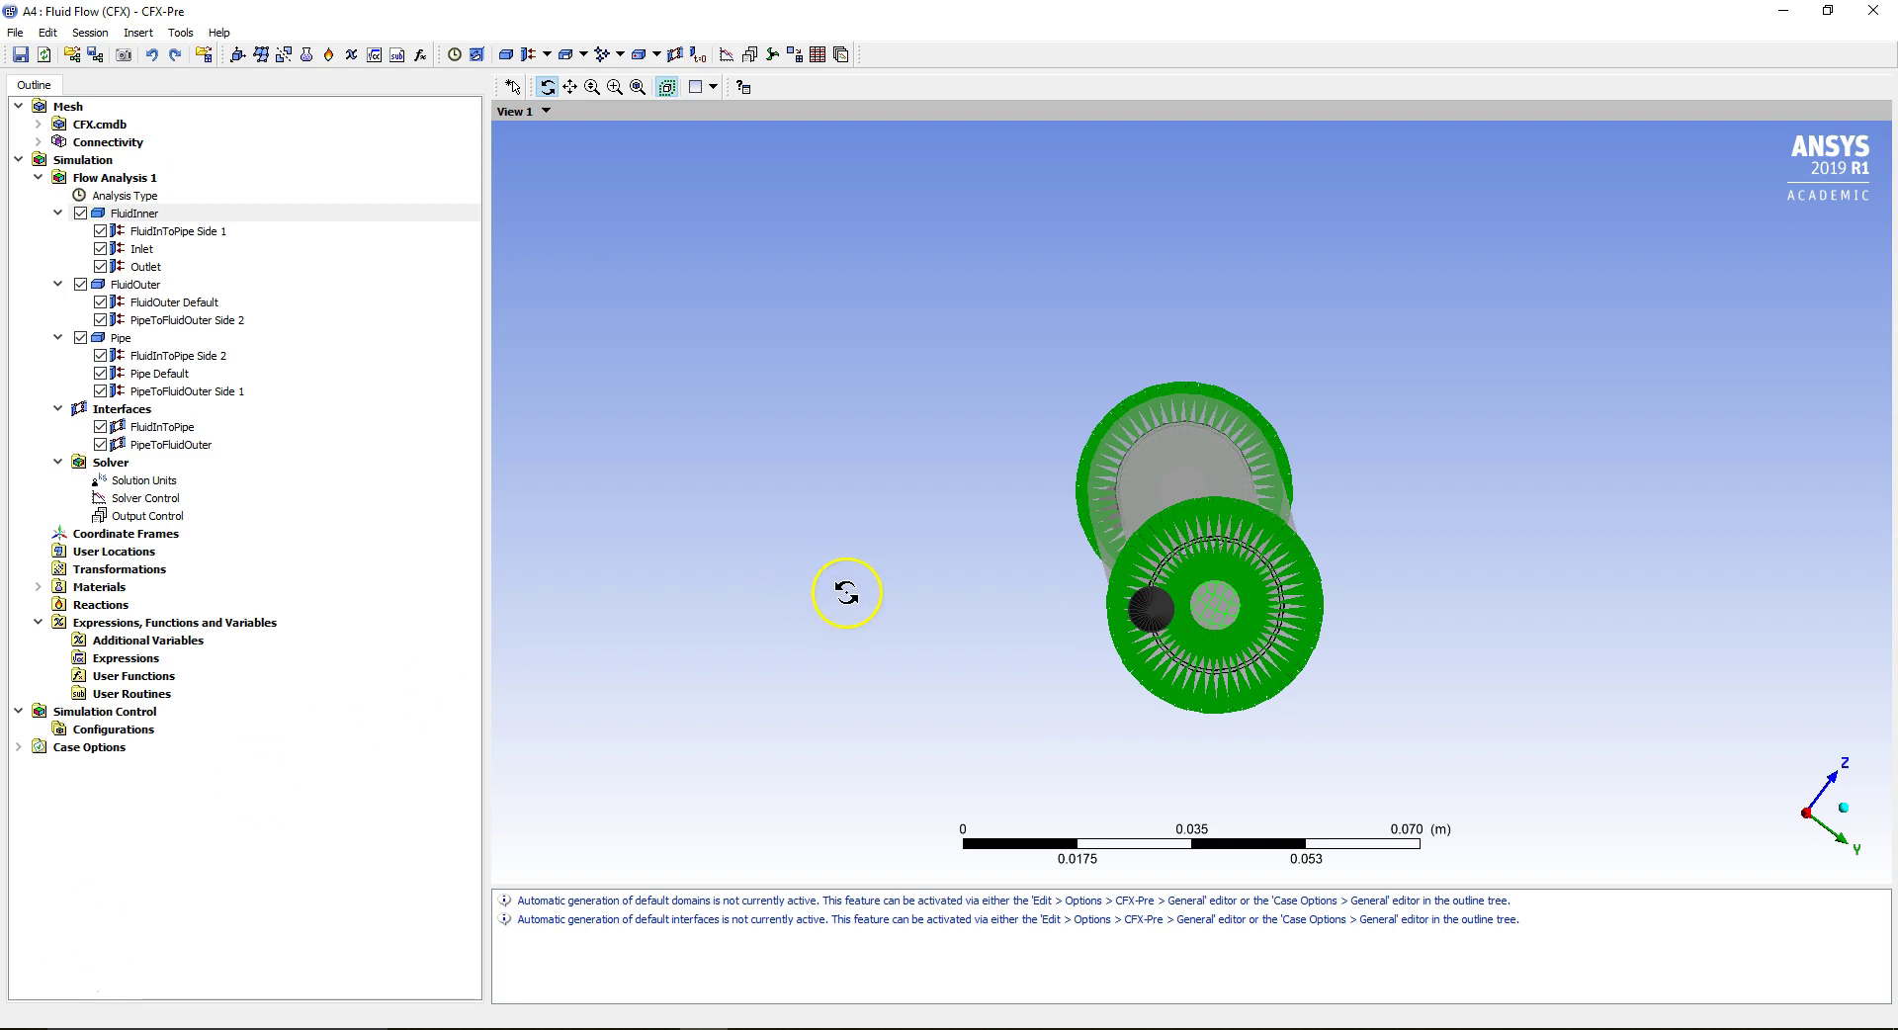
Insert a boundary named InletFluidOuter in the FluidOuter domain.
scroll(1202, 492, up, 5)
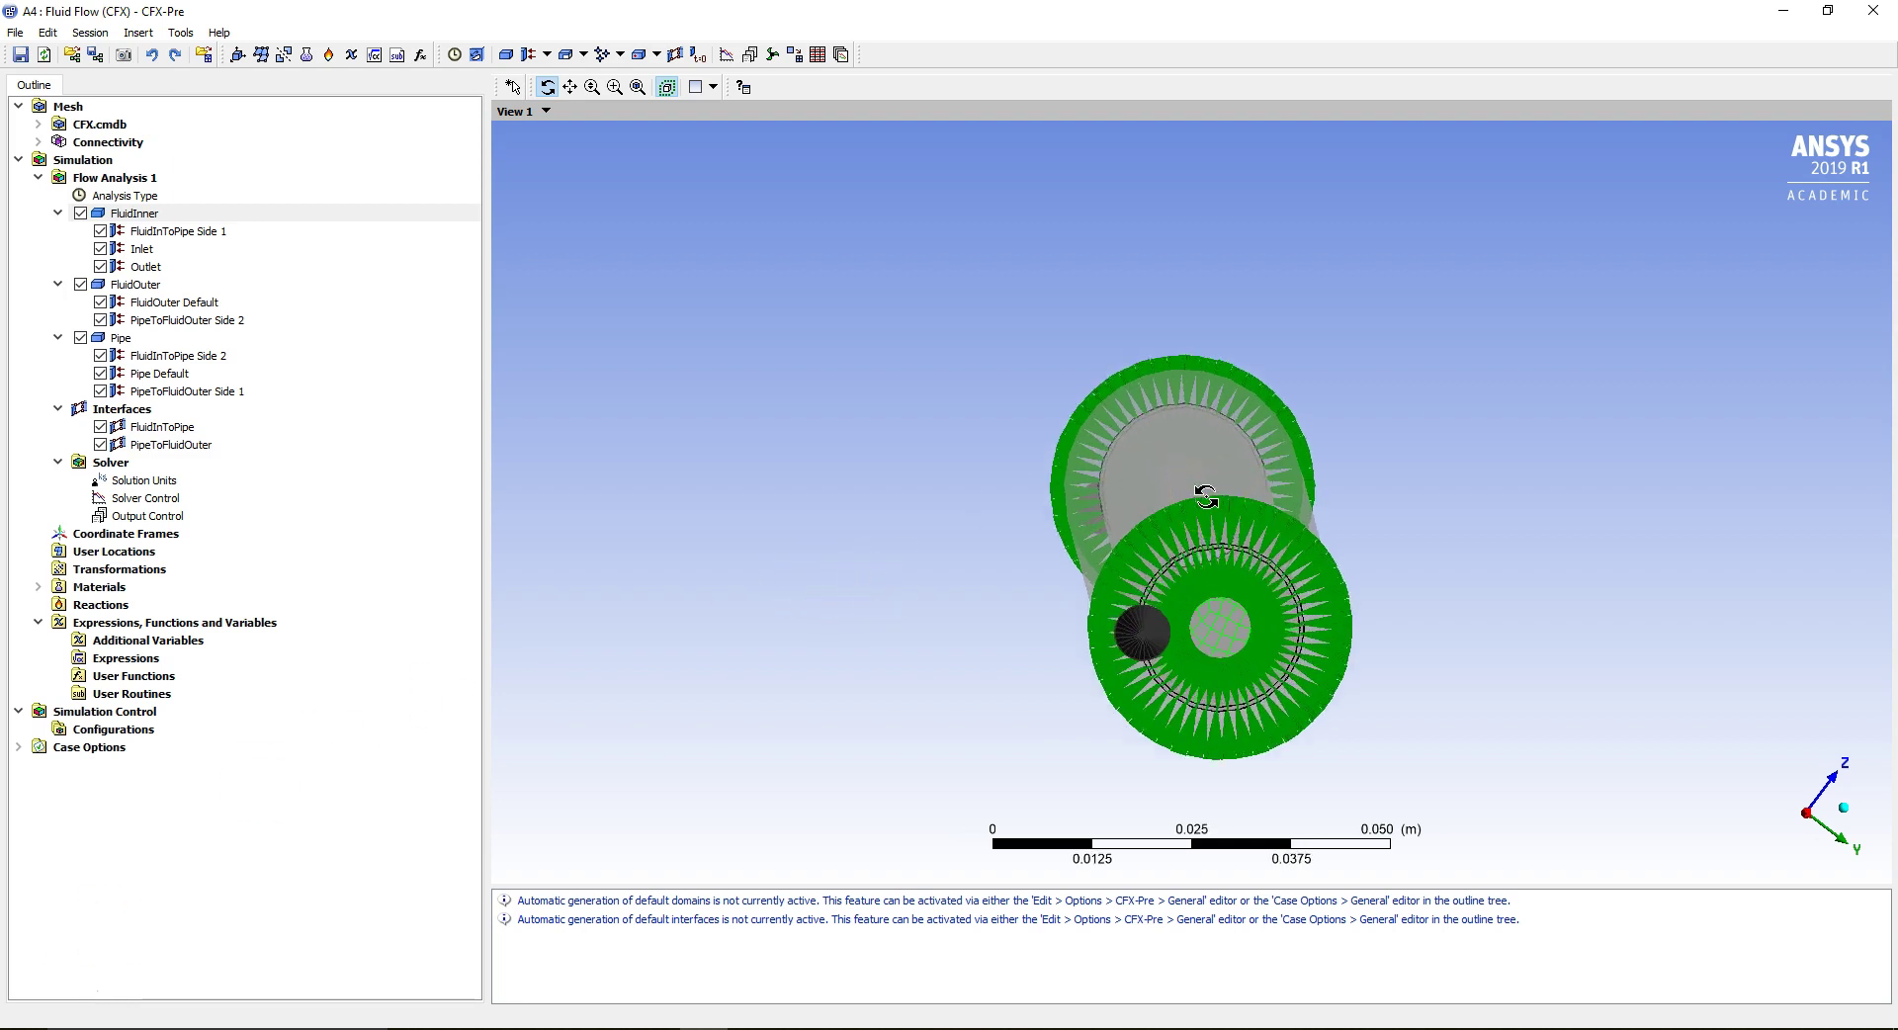
scroll(1206, 494, up, 5)
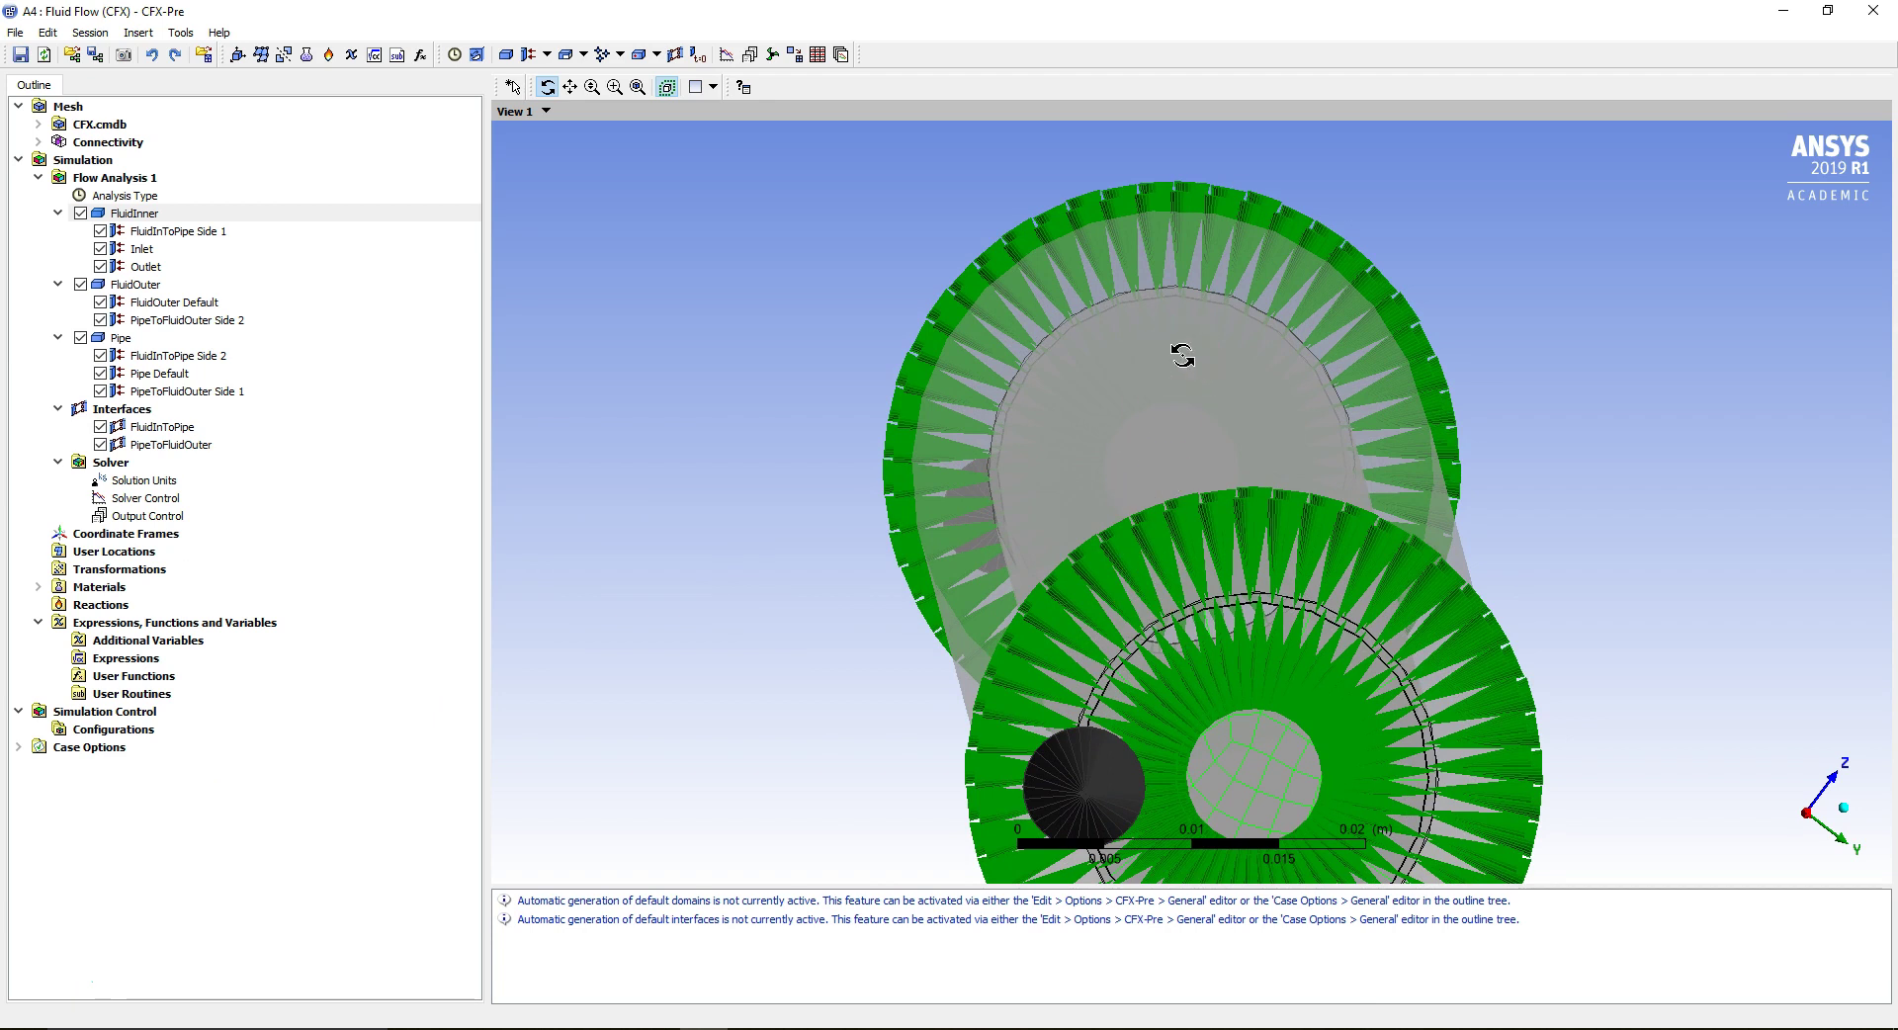
click(154, 287)
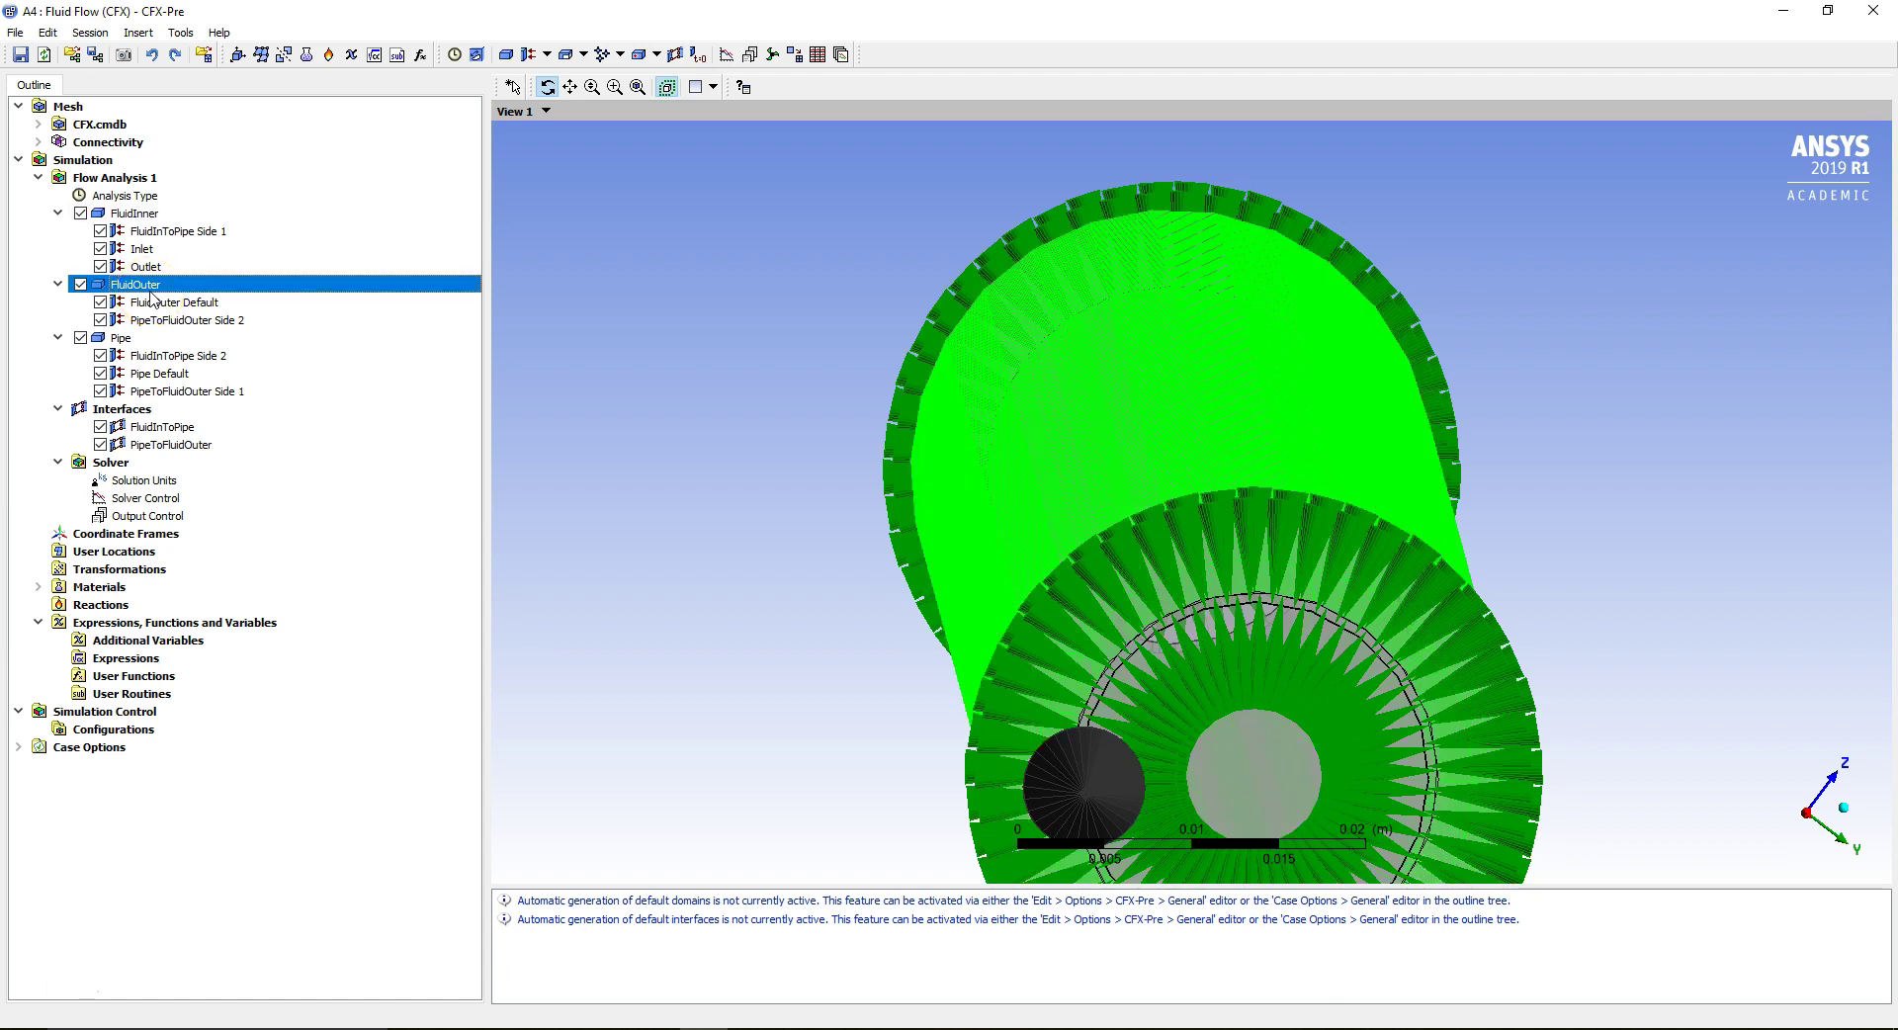
right_click(150, 289)
mouse_move(267, 367)
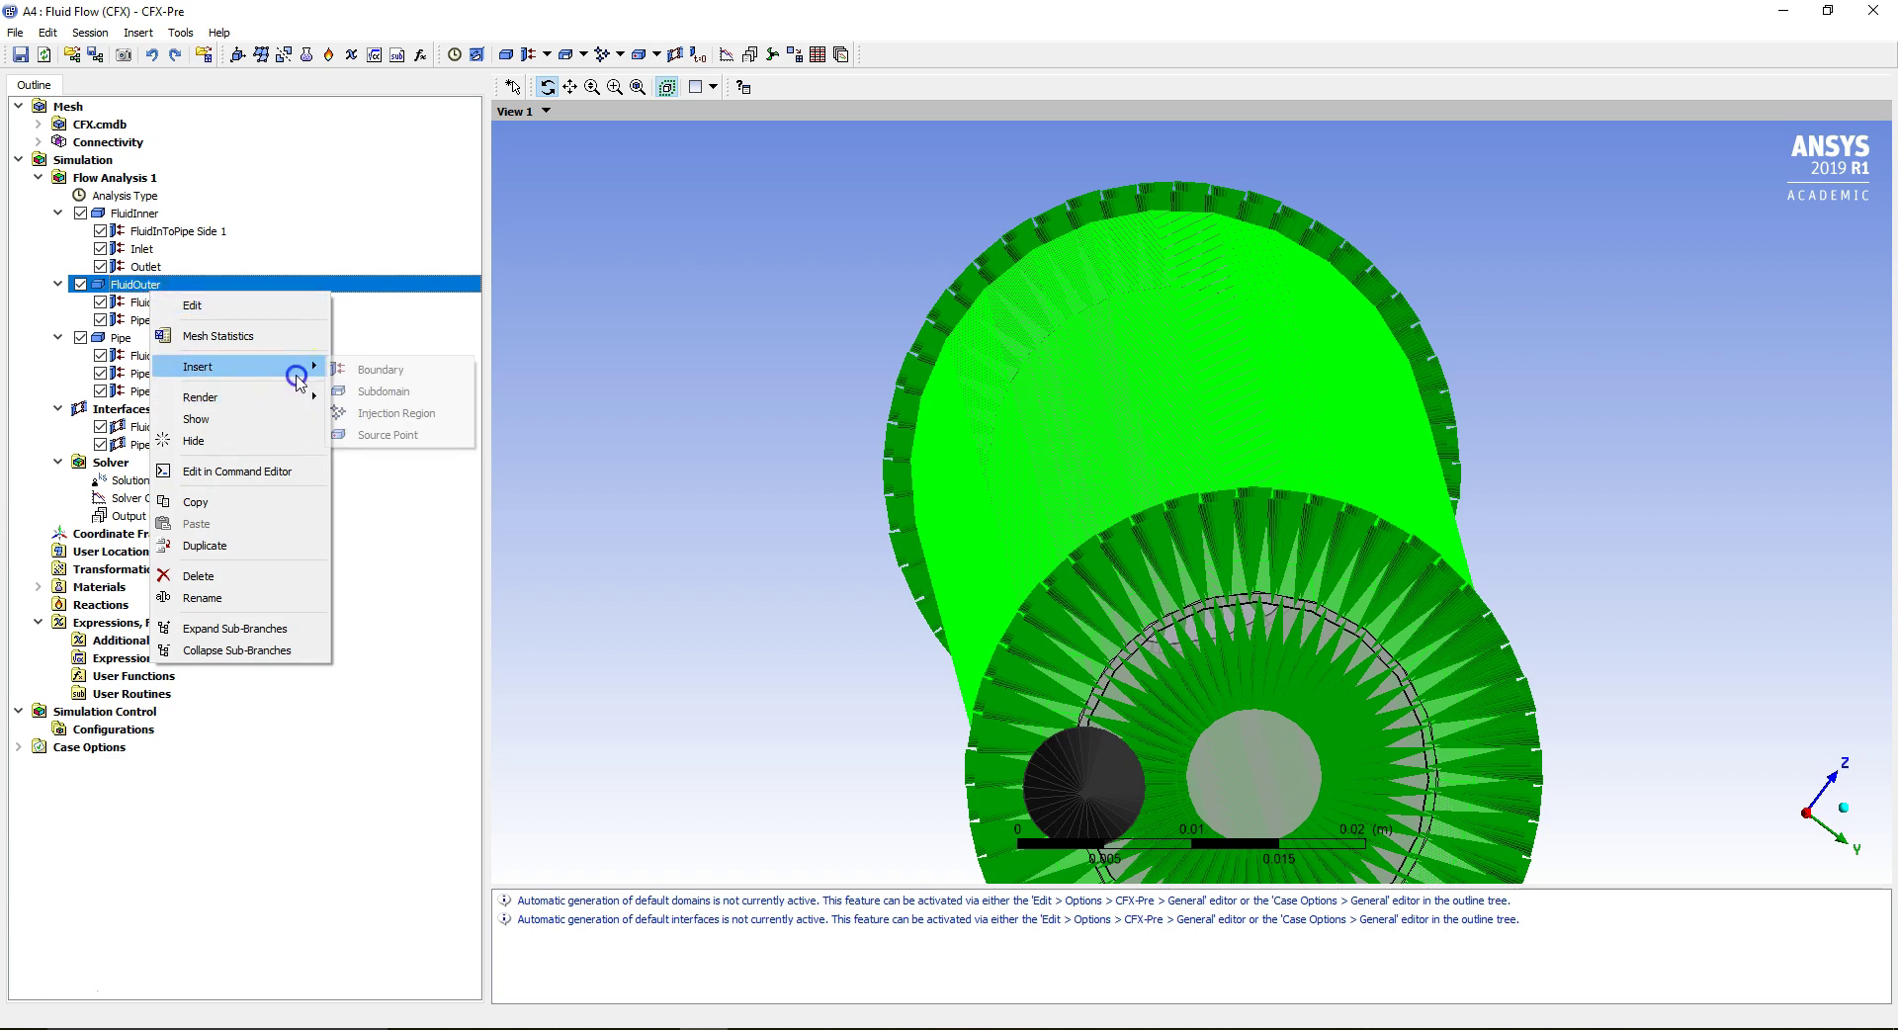
click(357, 371)
text(Inlet)
click(388, 416)
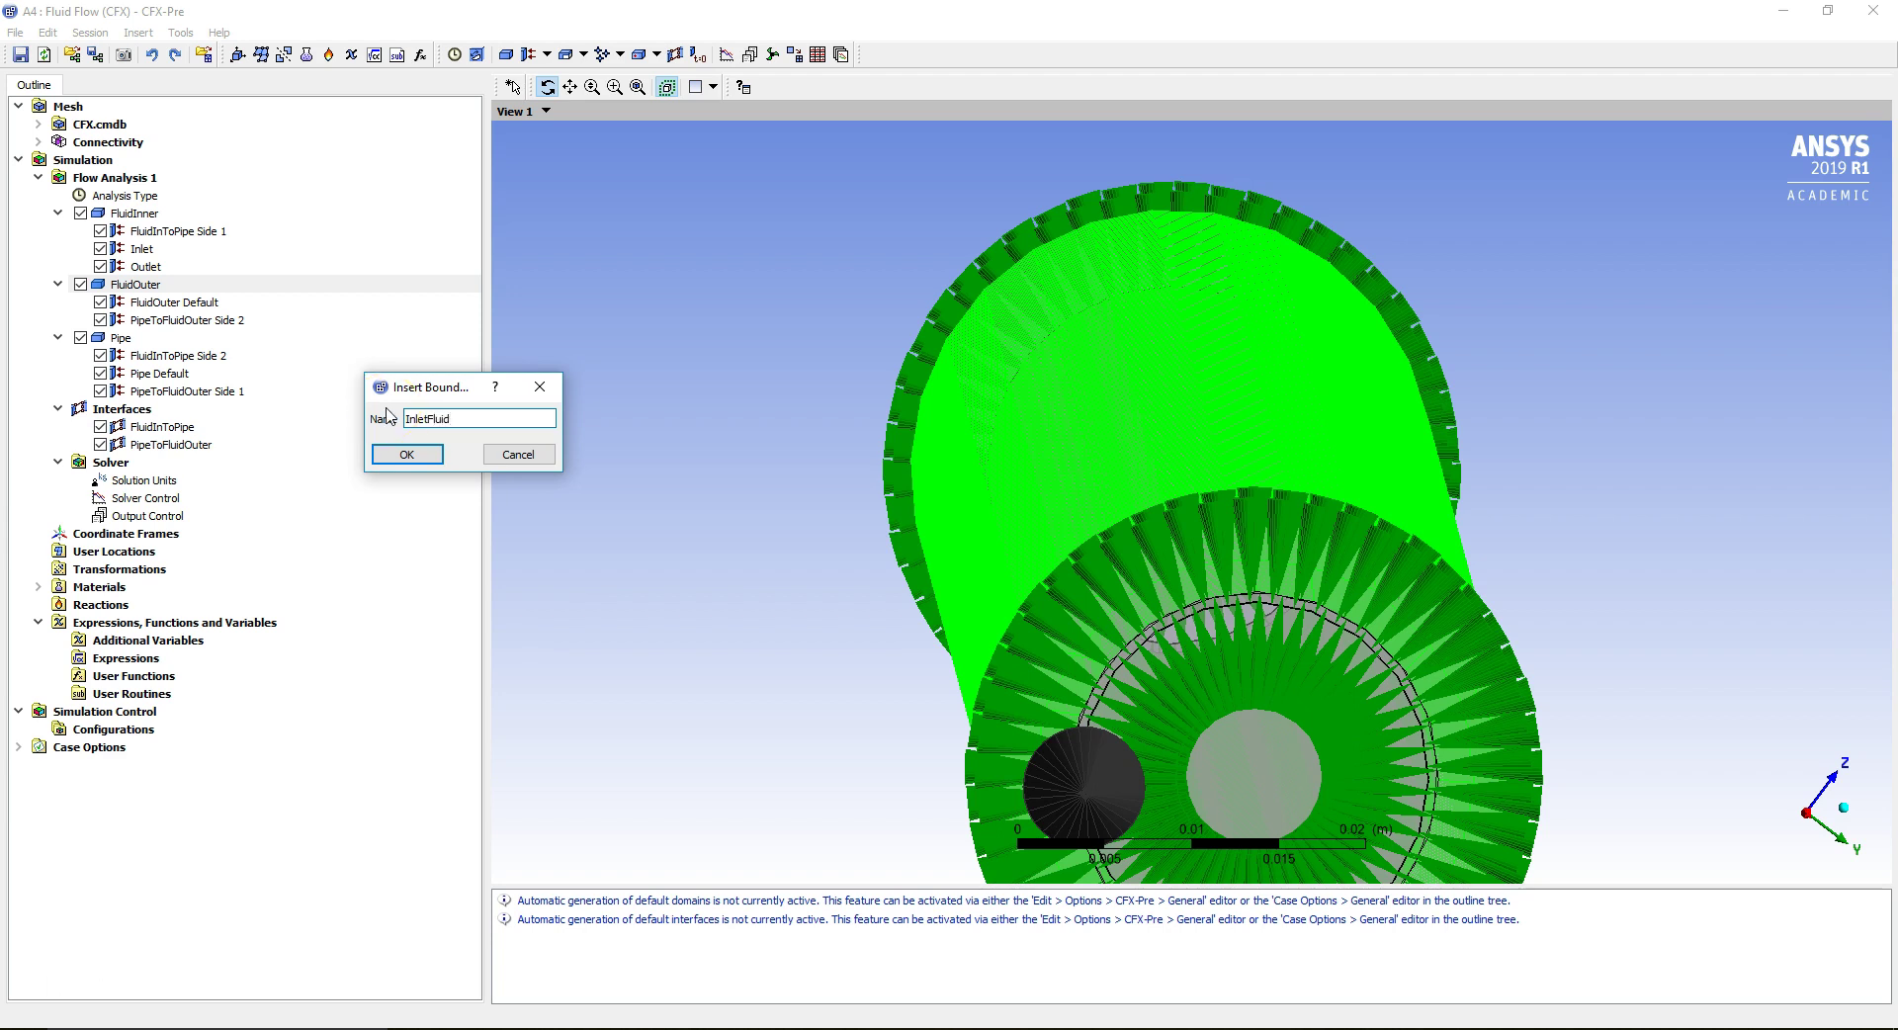
text(nletFluidOuter)
click(406, 453)
Keep InletFluidOuter as an Inlet and pick the outer fluid's annular end face as its location.
click(254, 154)
click(255, 182)
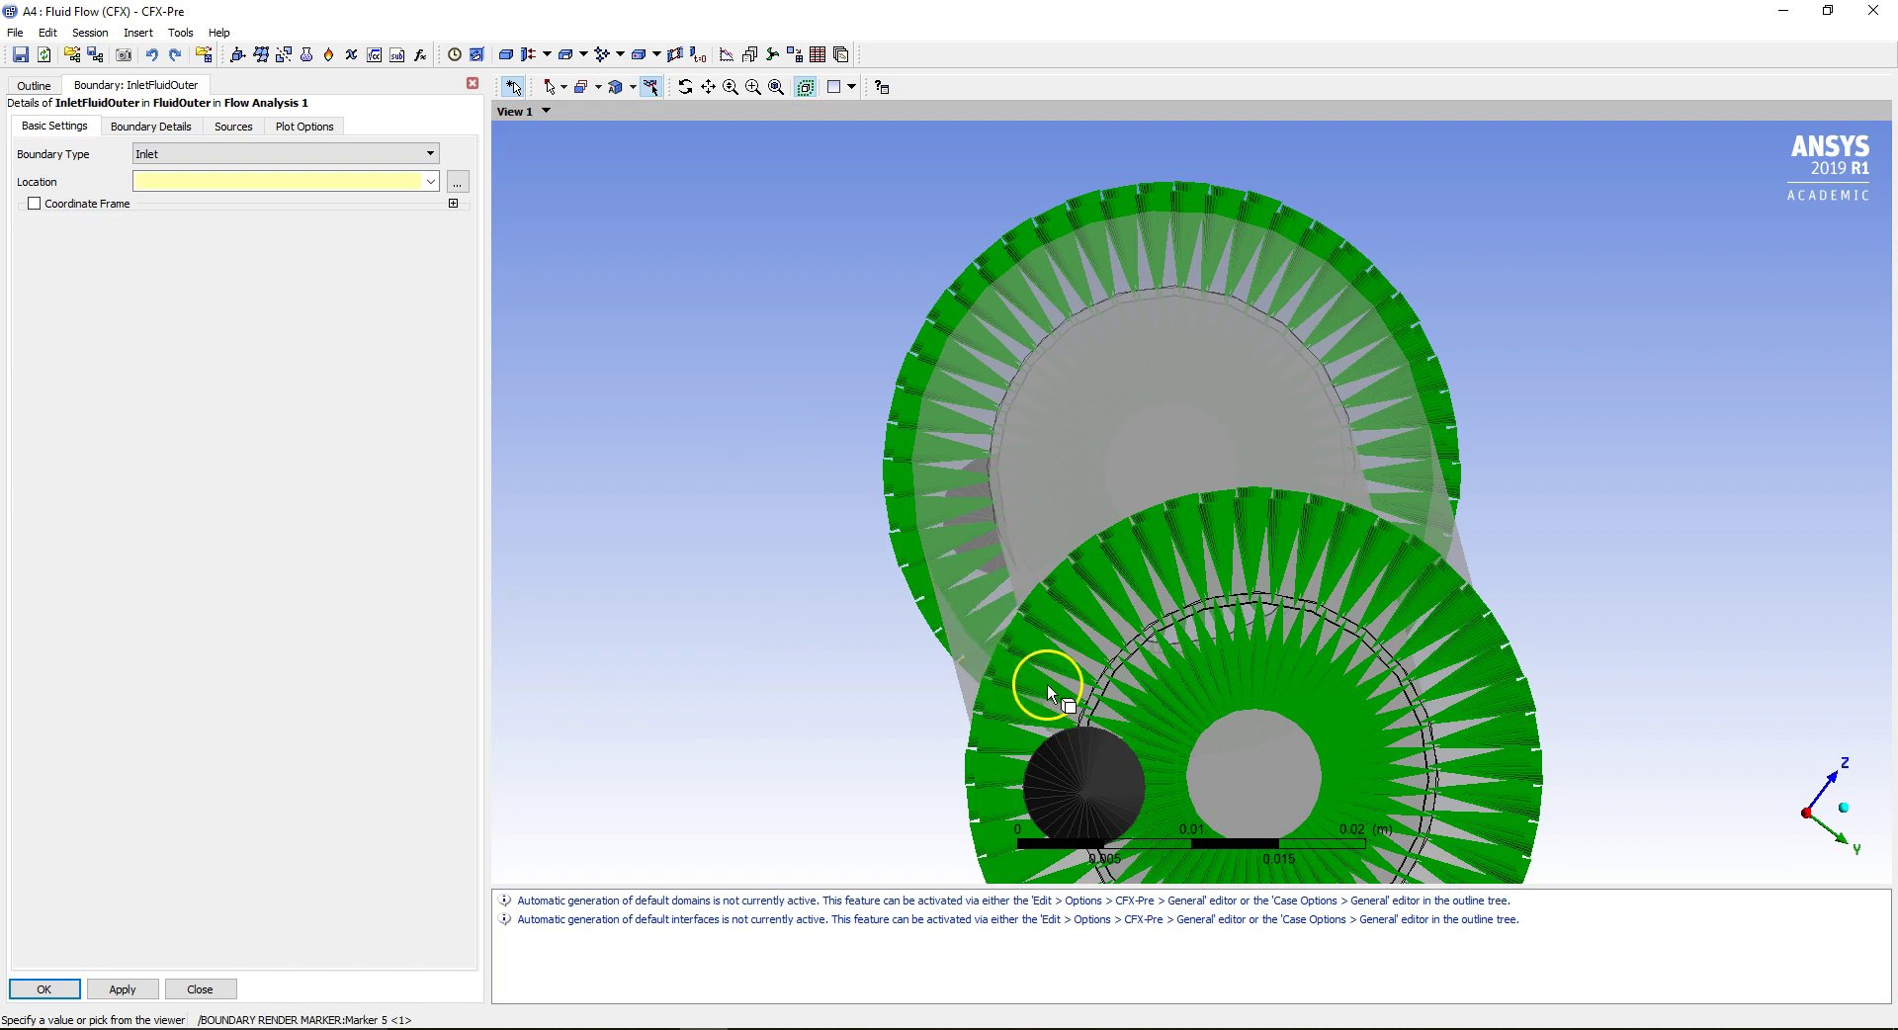
click(1103, 656)
click(1105, 619)
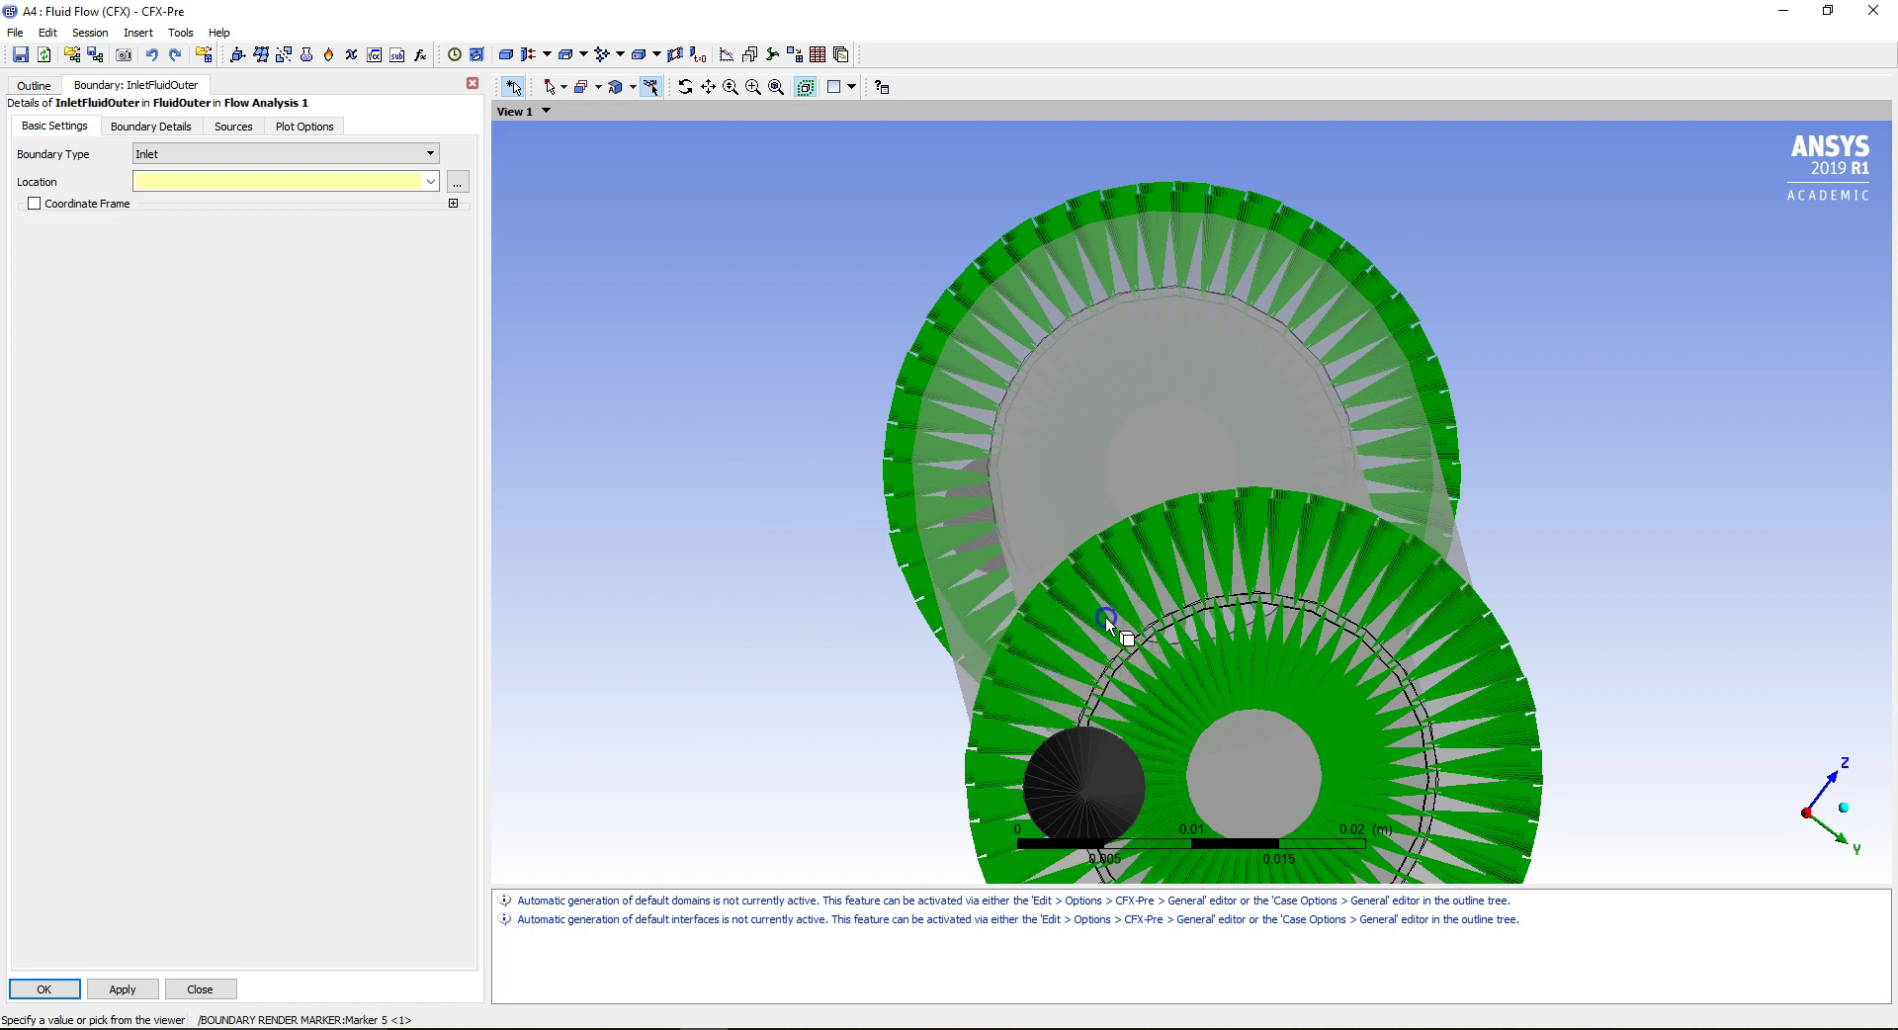
scroll(1105, 616, up, 3)
scroll(1105, 617, up, 2)
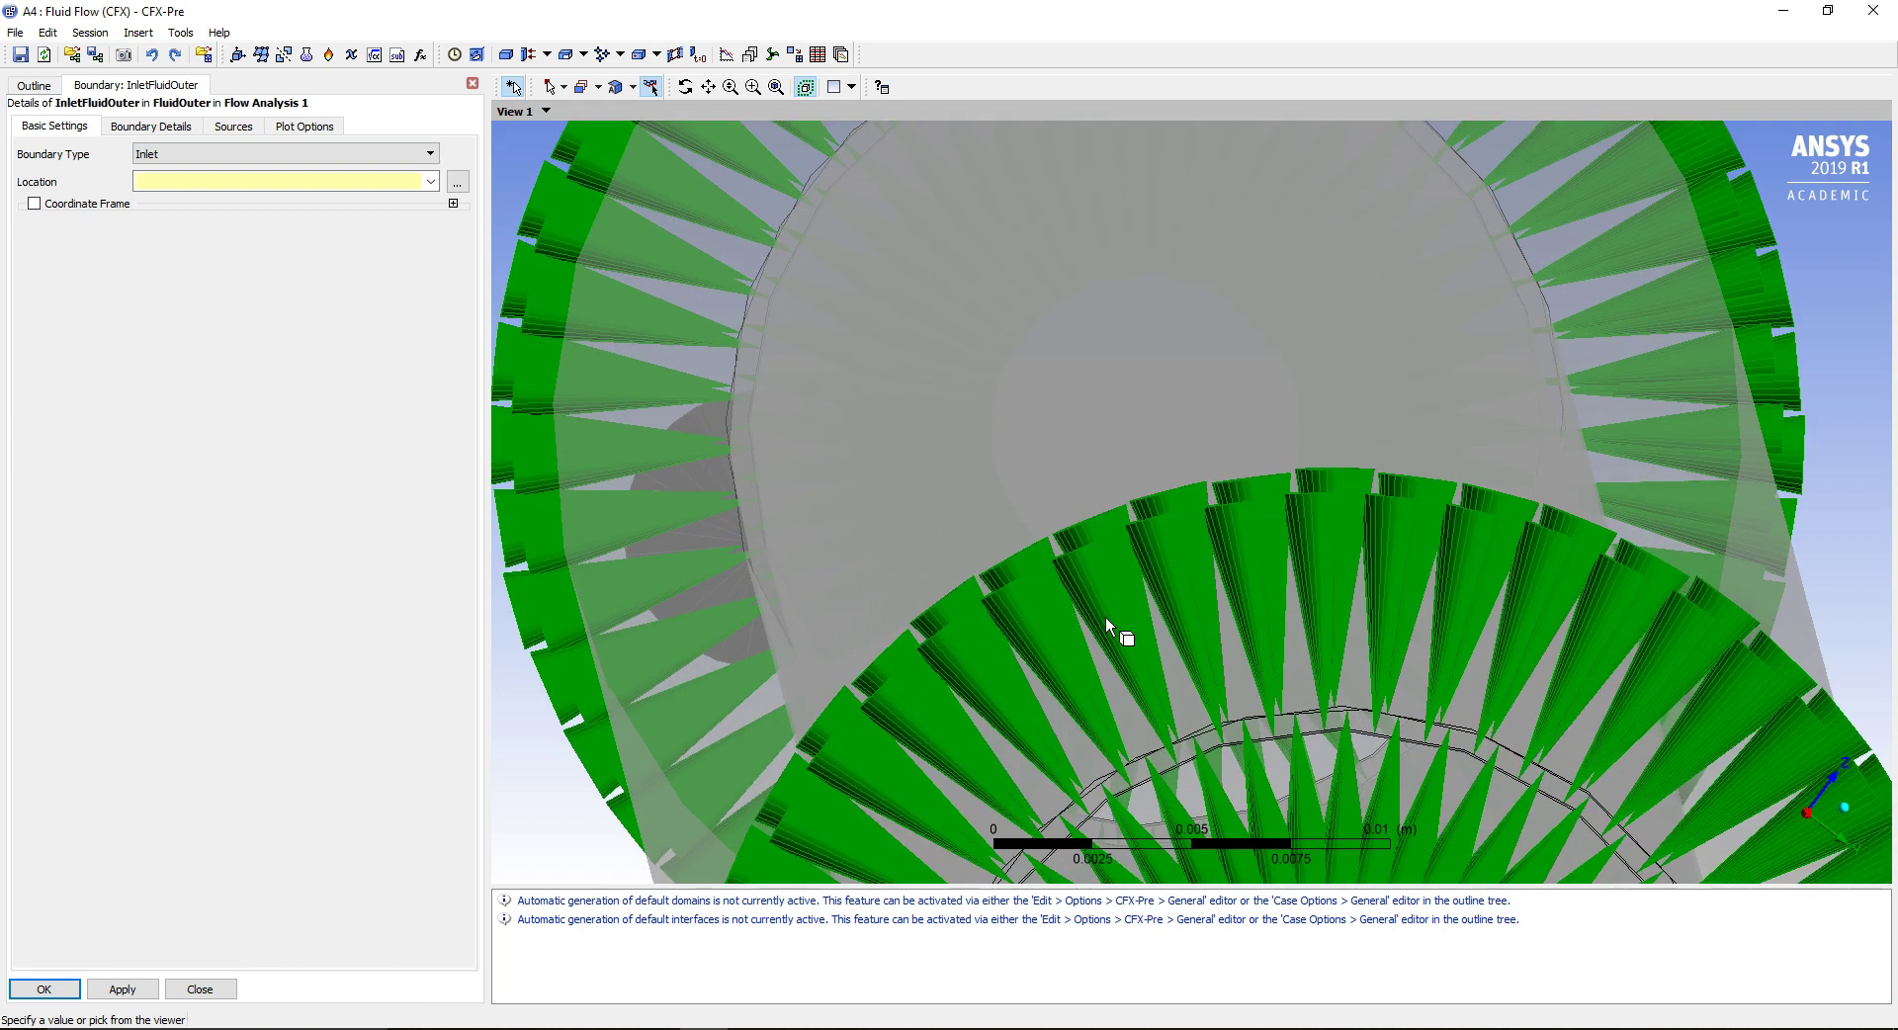
click(805, 402)
click(932, 565)
click(1016, 700)
click(1063, 726)
Set InletFluidOuter's normal speed to 0.2 m/s and static temperature to 278 K, and accept the boundary.
click(150, 125)
click(195, 248)
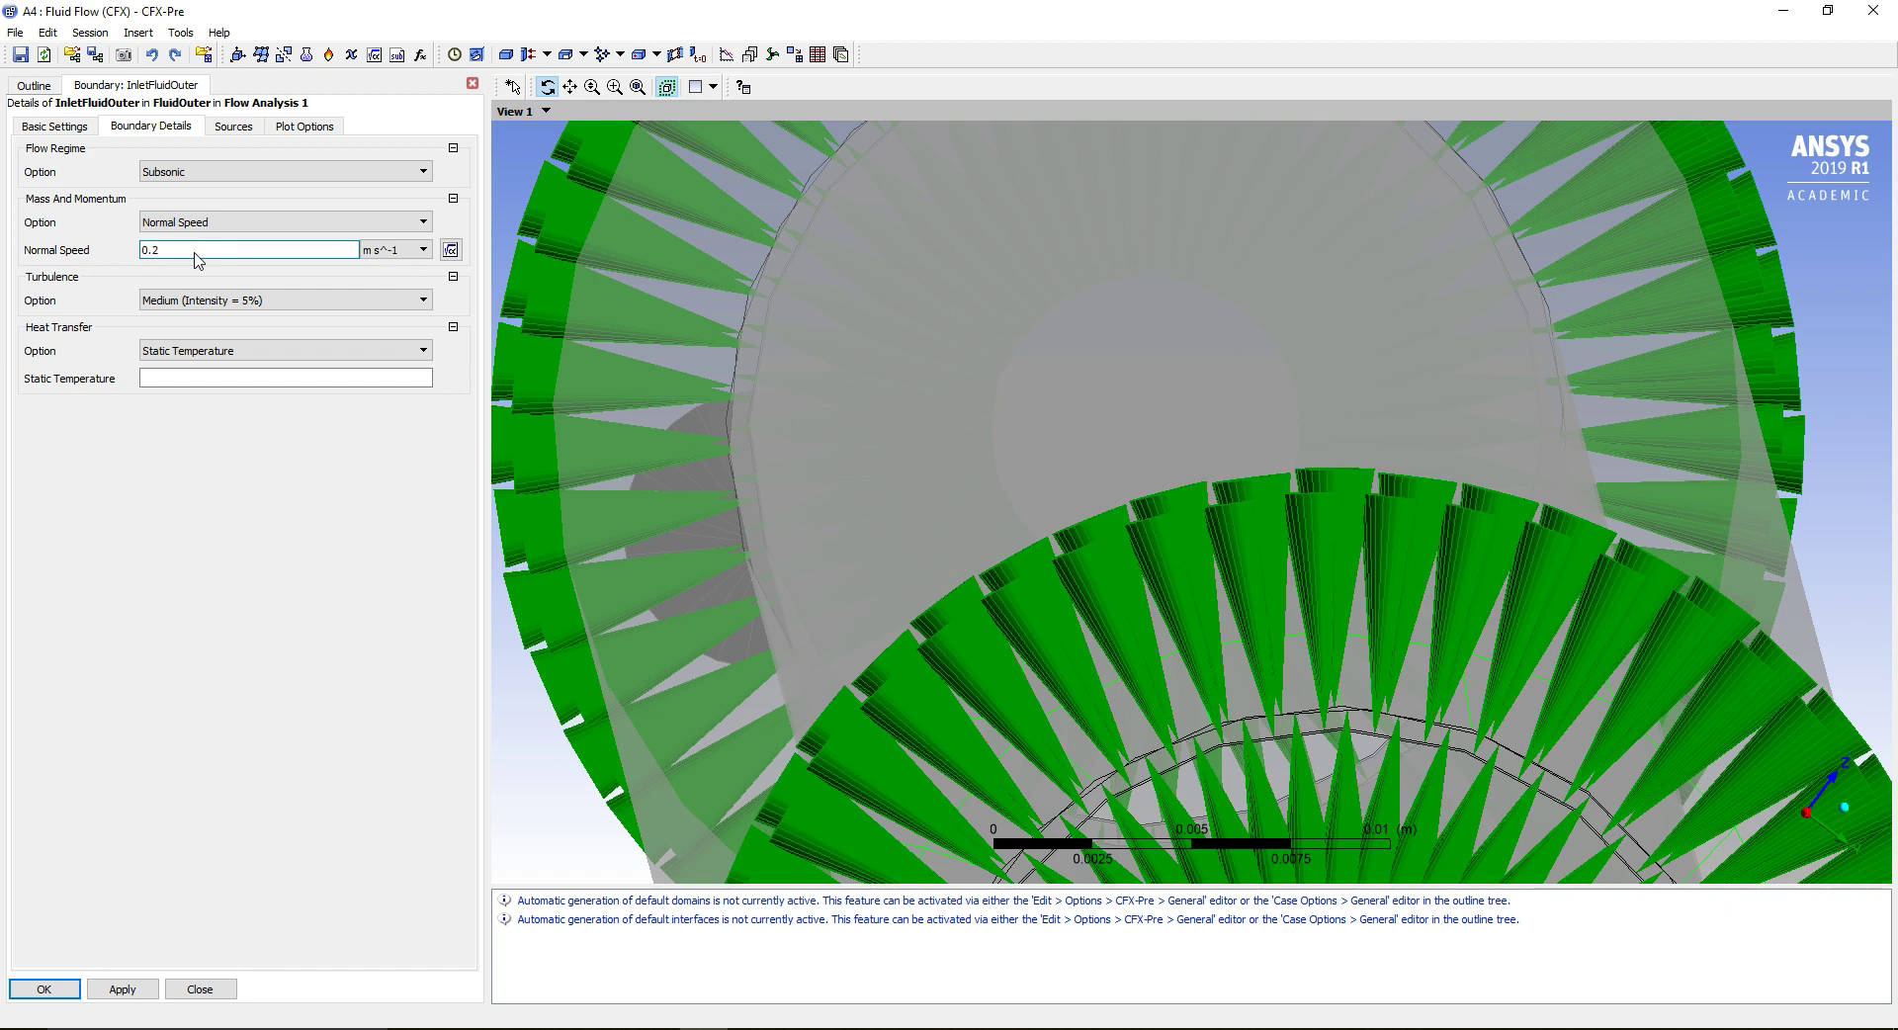
click(191, 379)
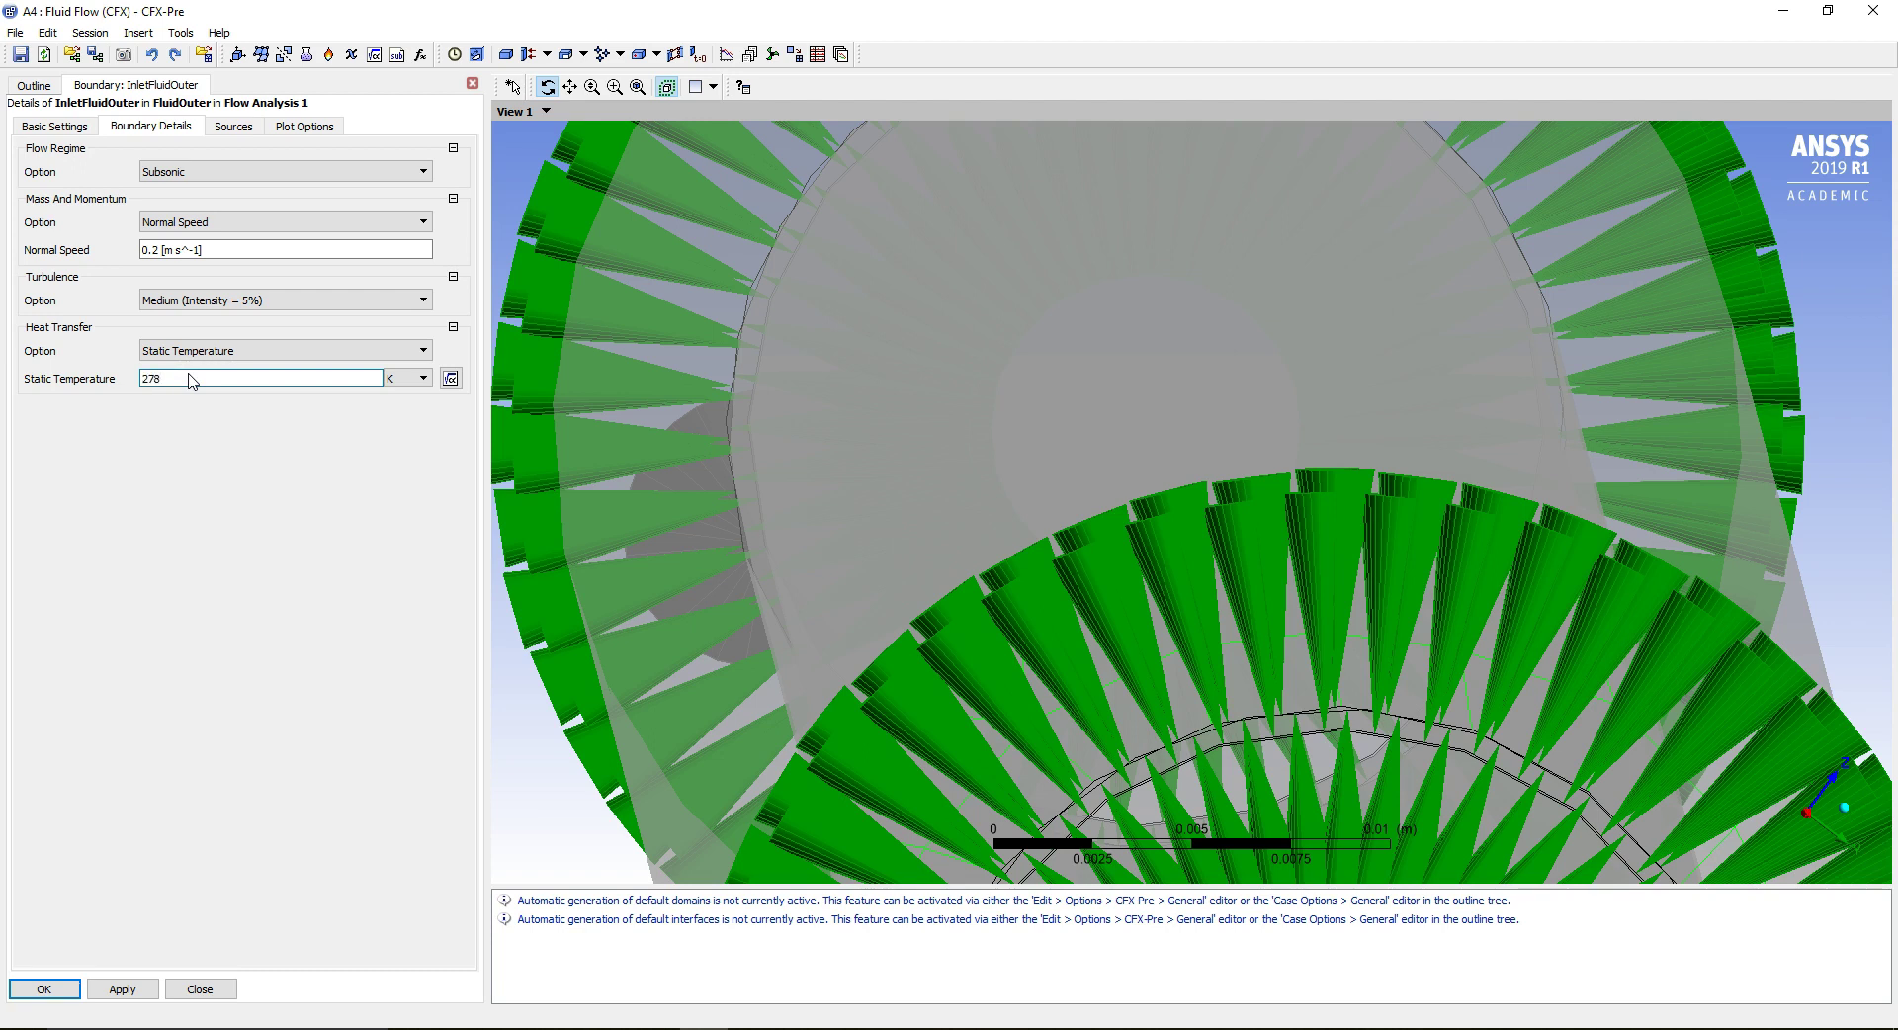
click(75, 989)
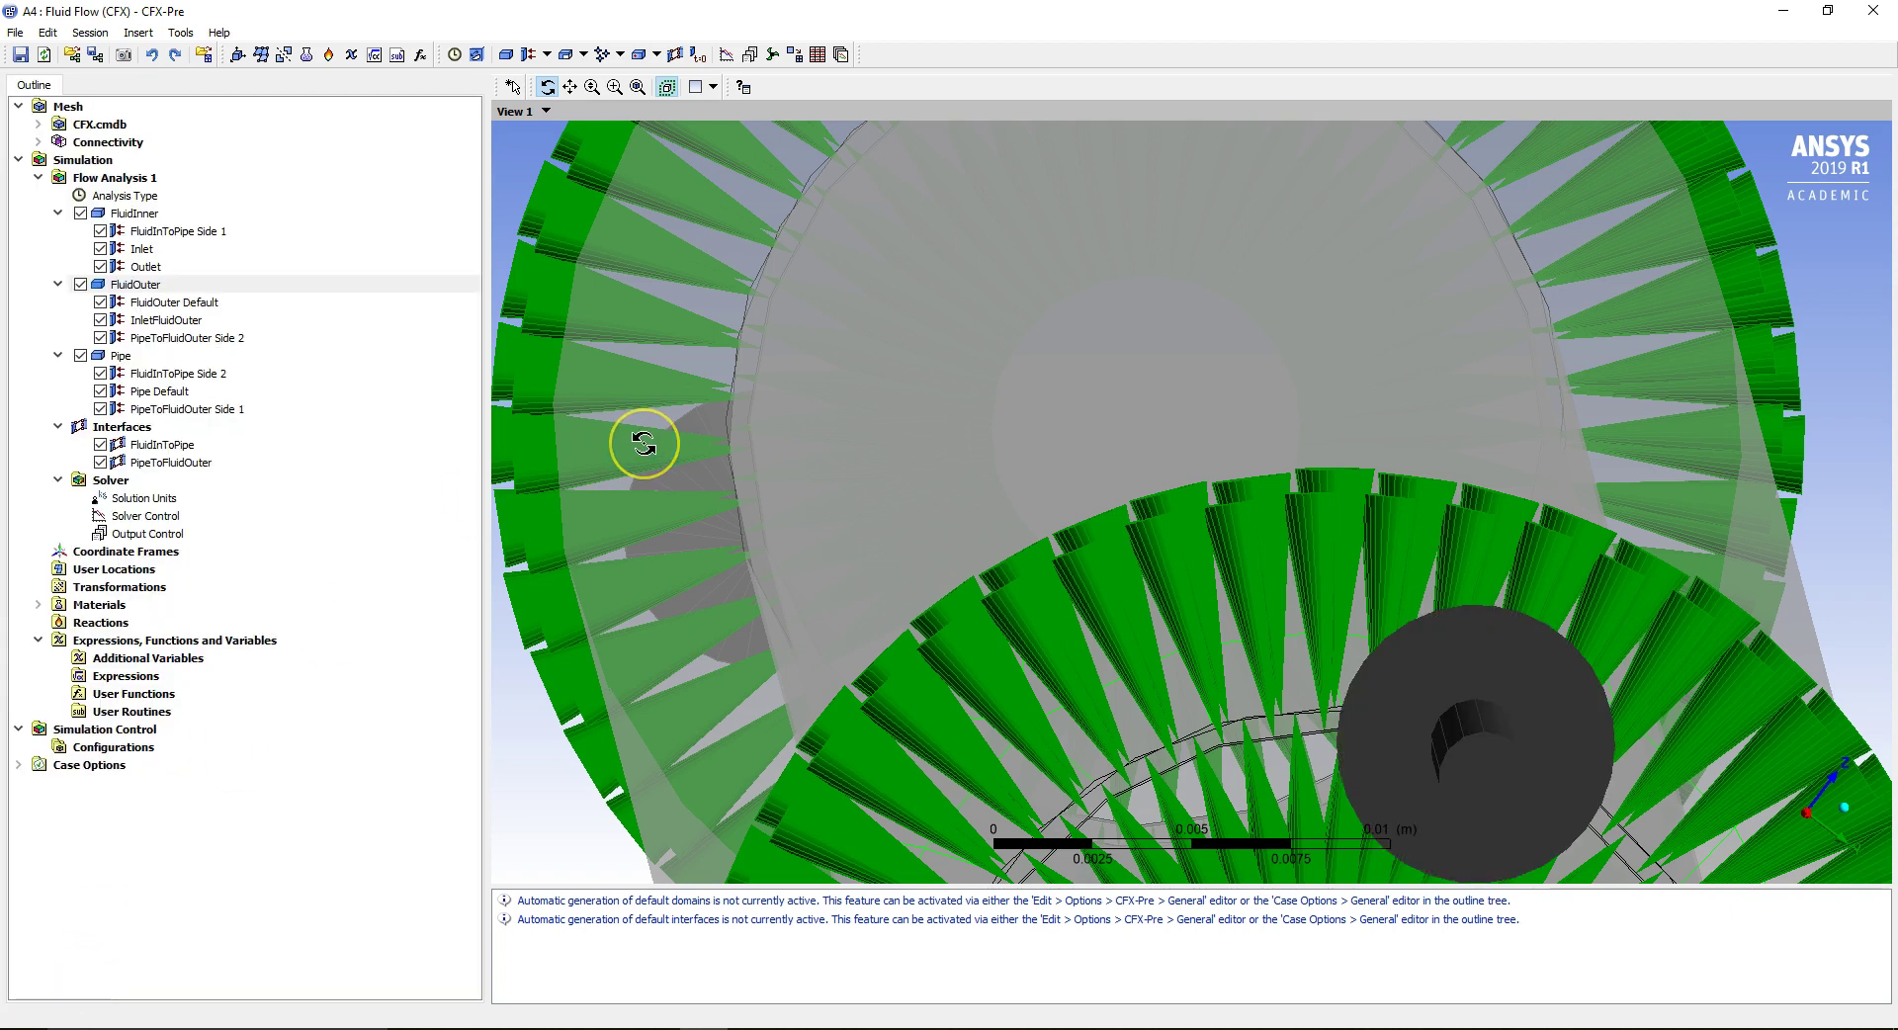
Insert a boundary named FluidOuterOutlet in the FluidOuter domain, as an Outlet located on face F28.31.
drag(643, 443, 820, 650)
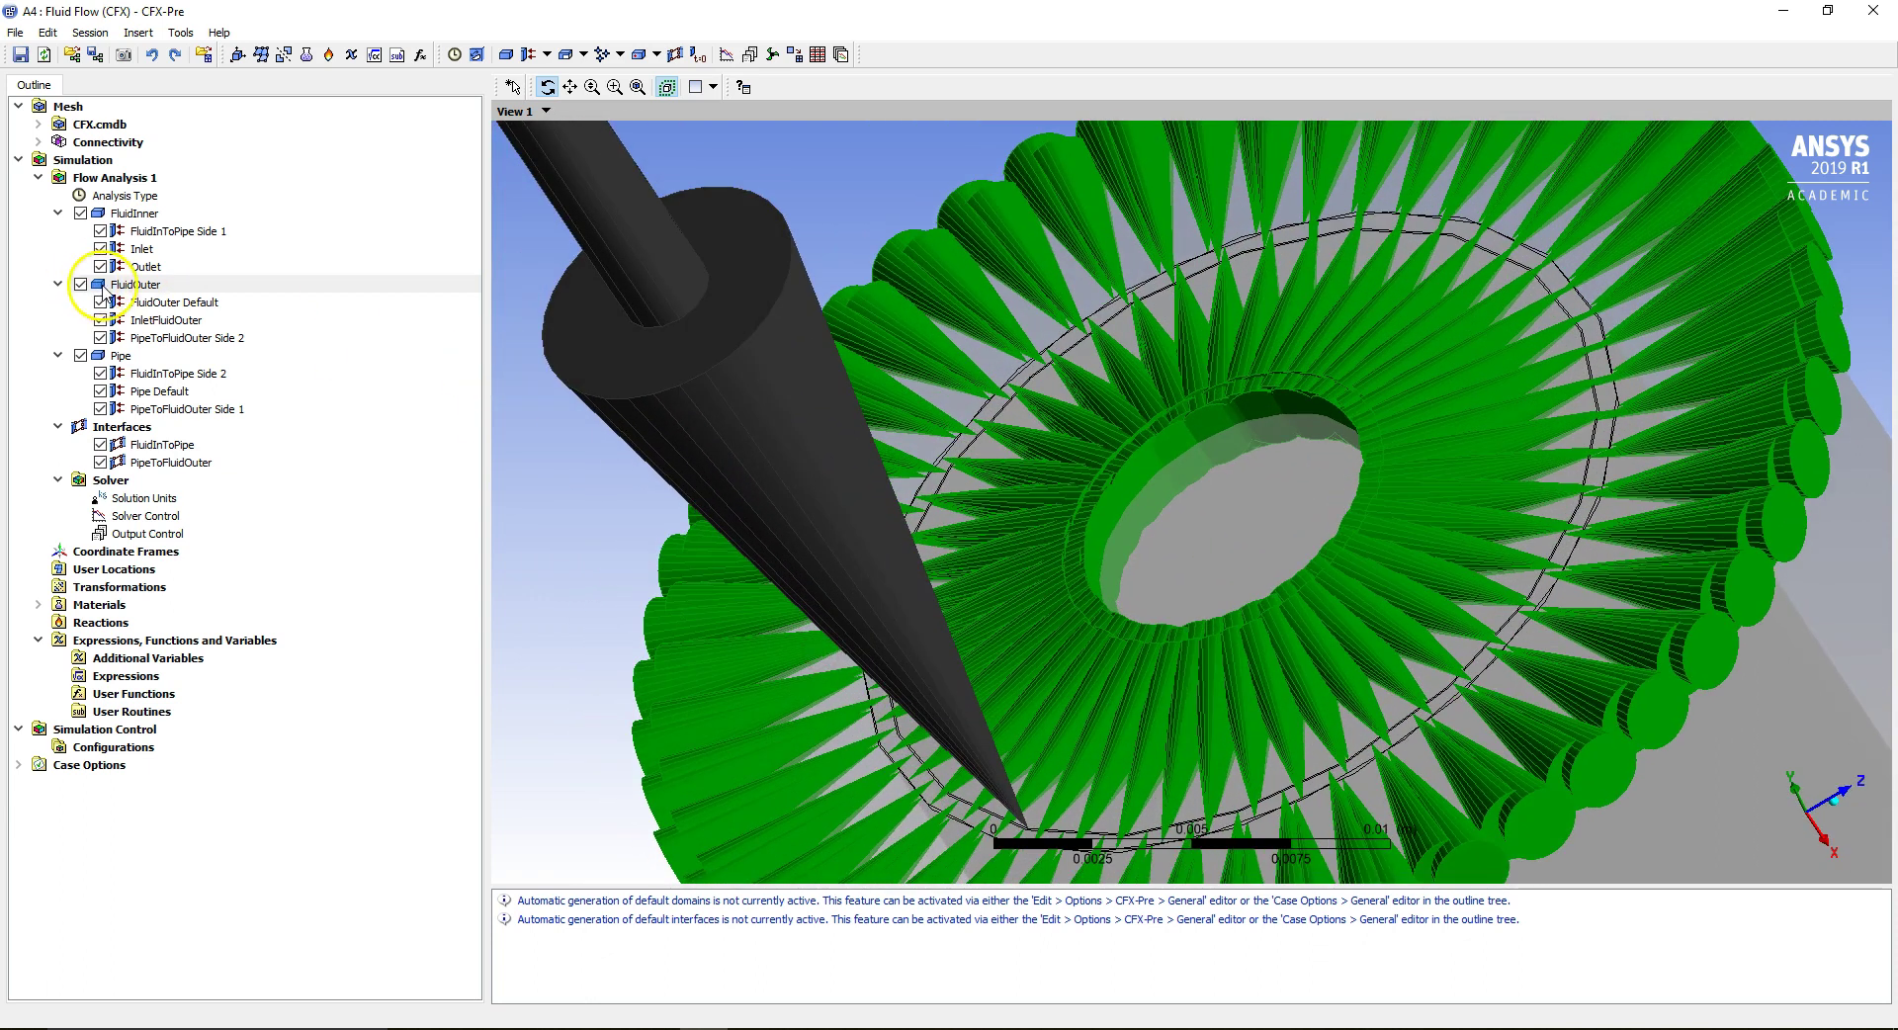
right_click(133, 290)
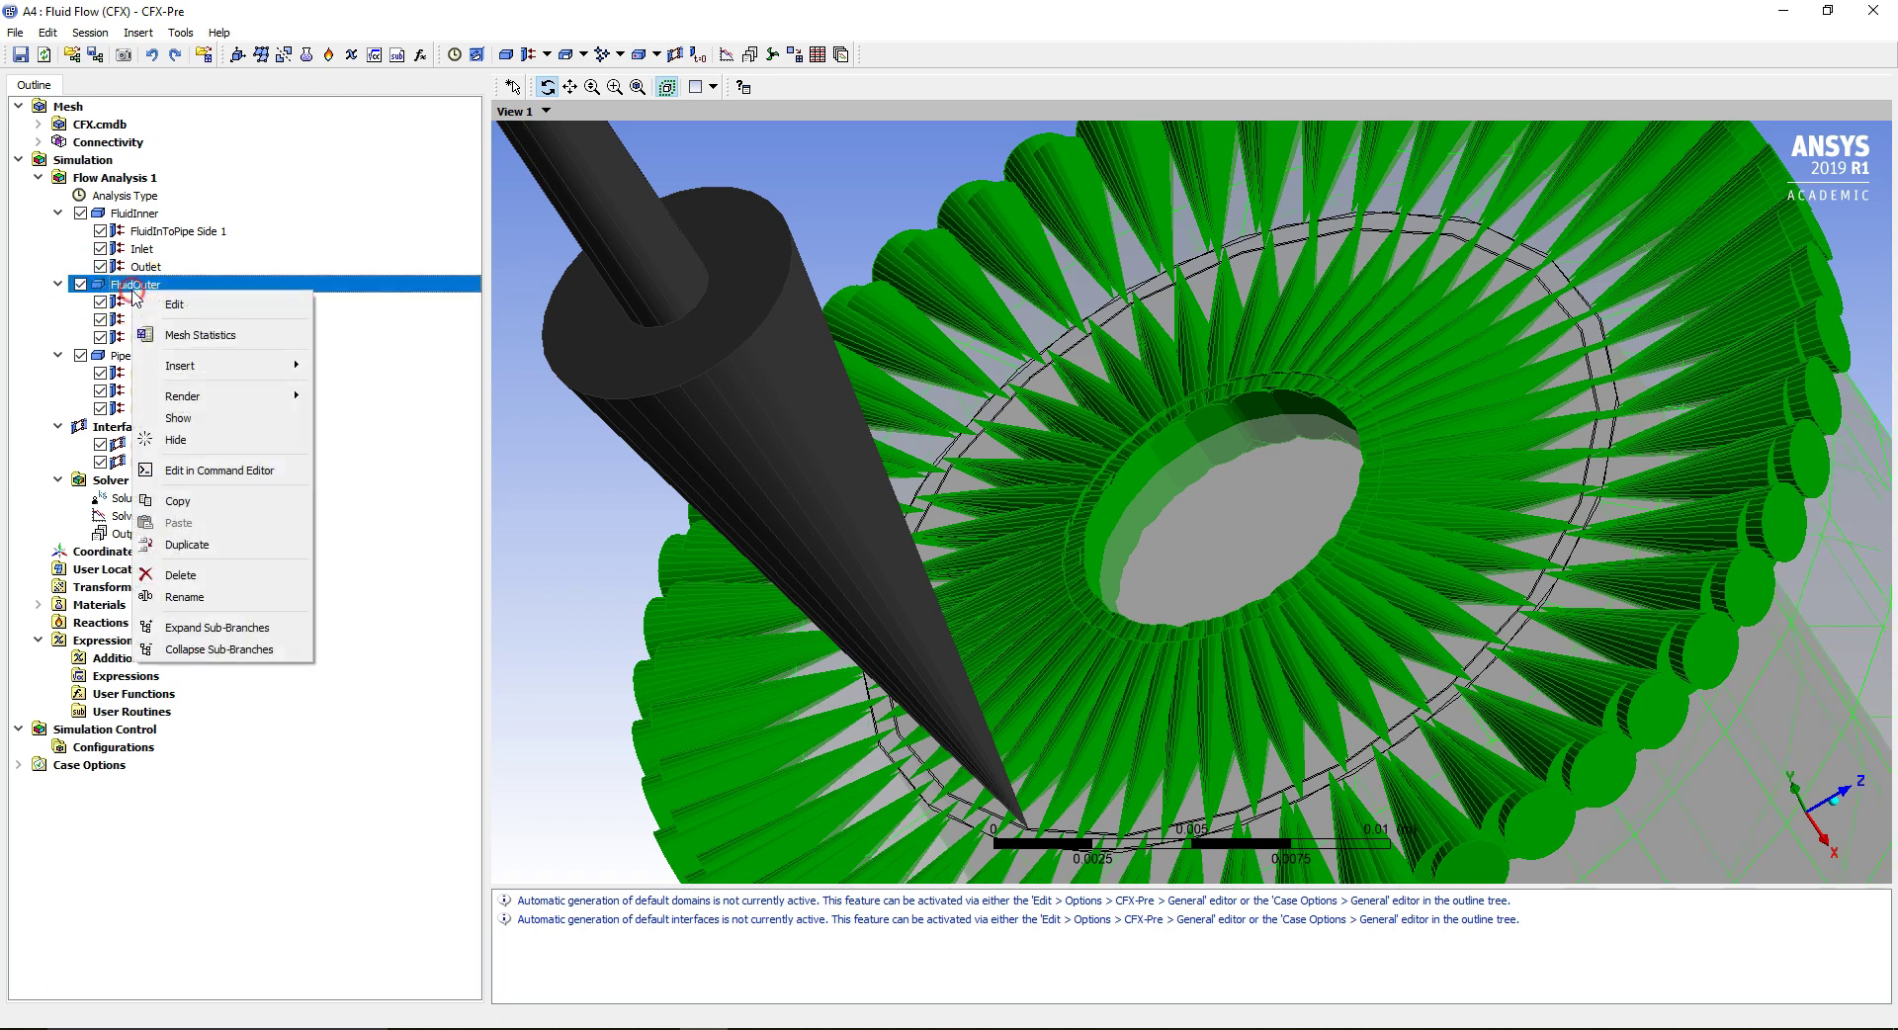
mouse_move(287, 371)
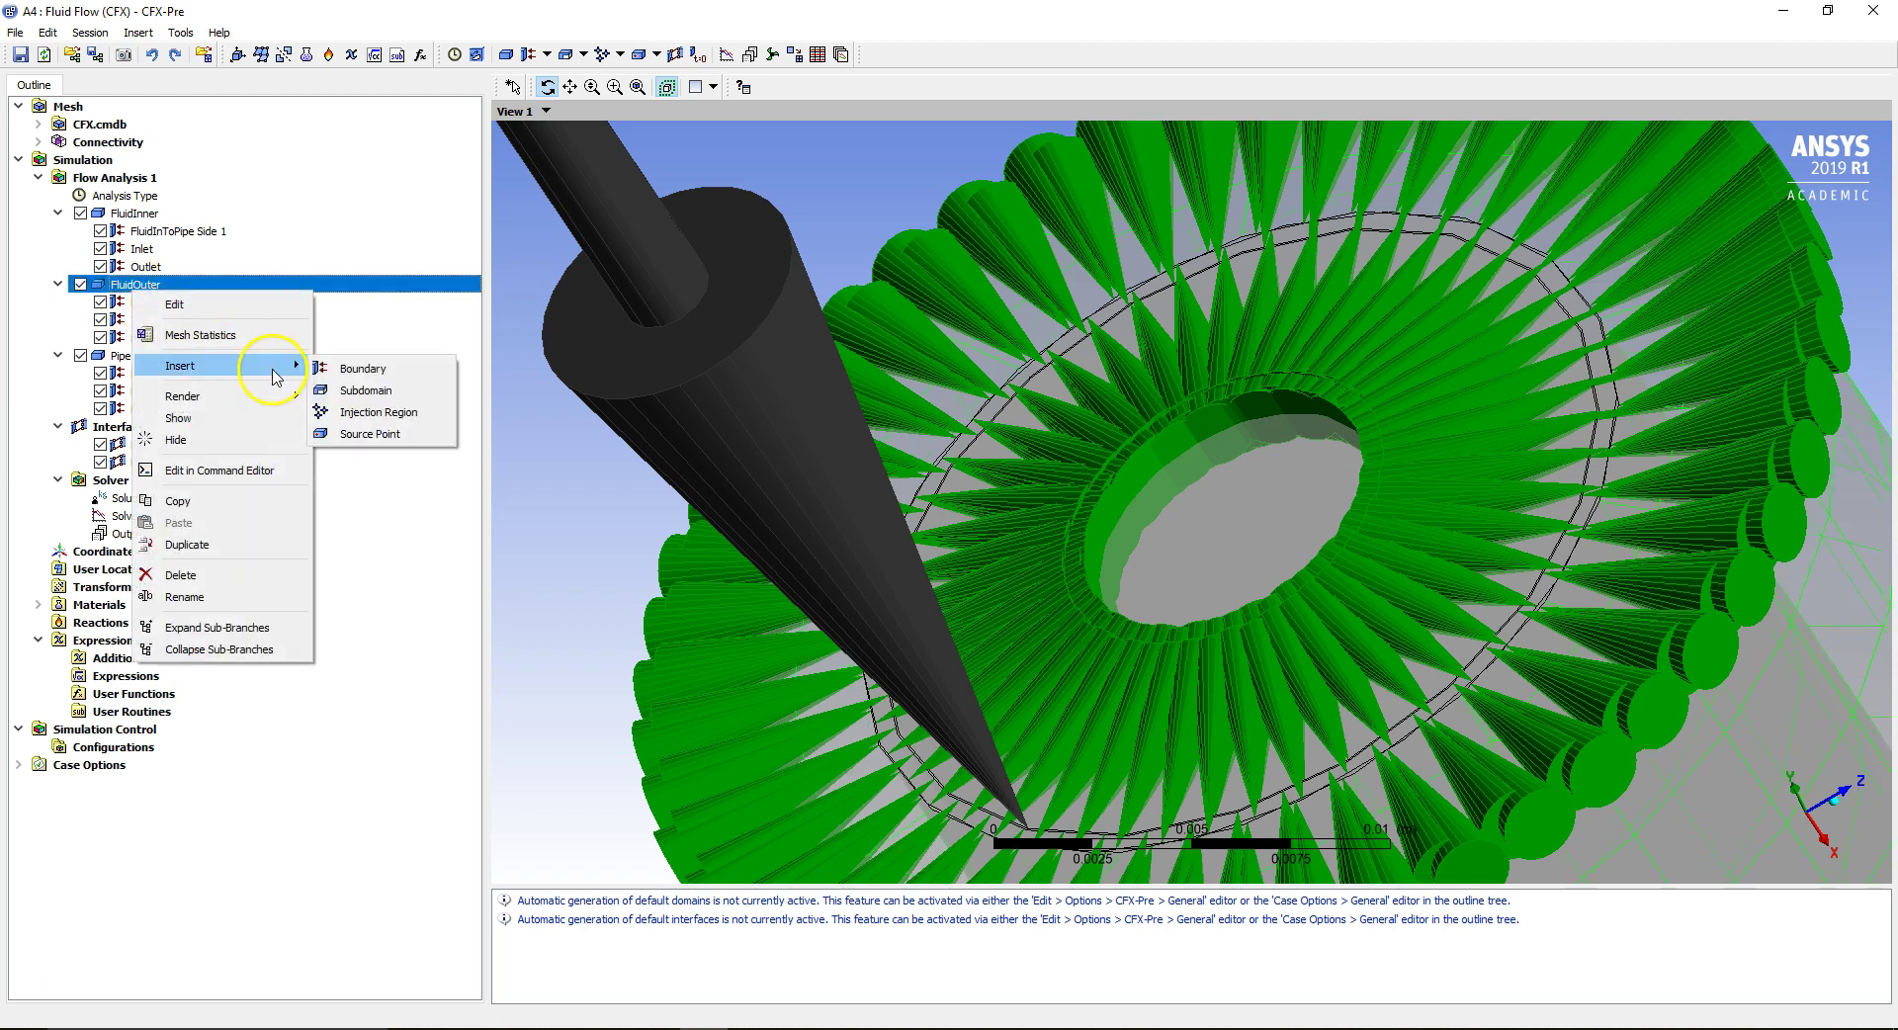
click(354, 367)
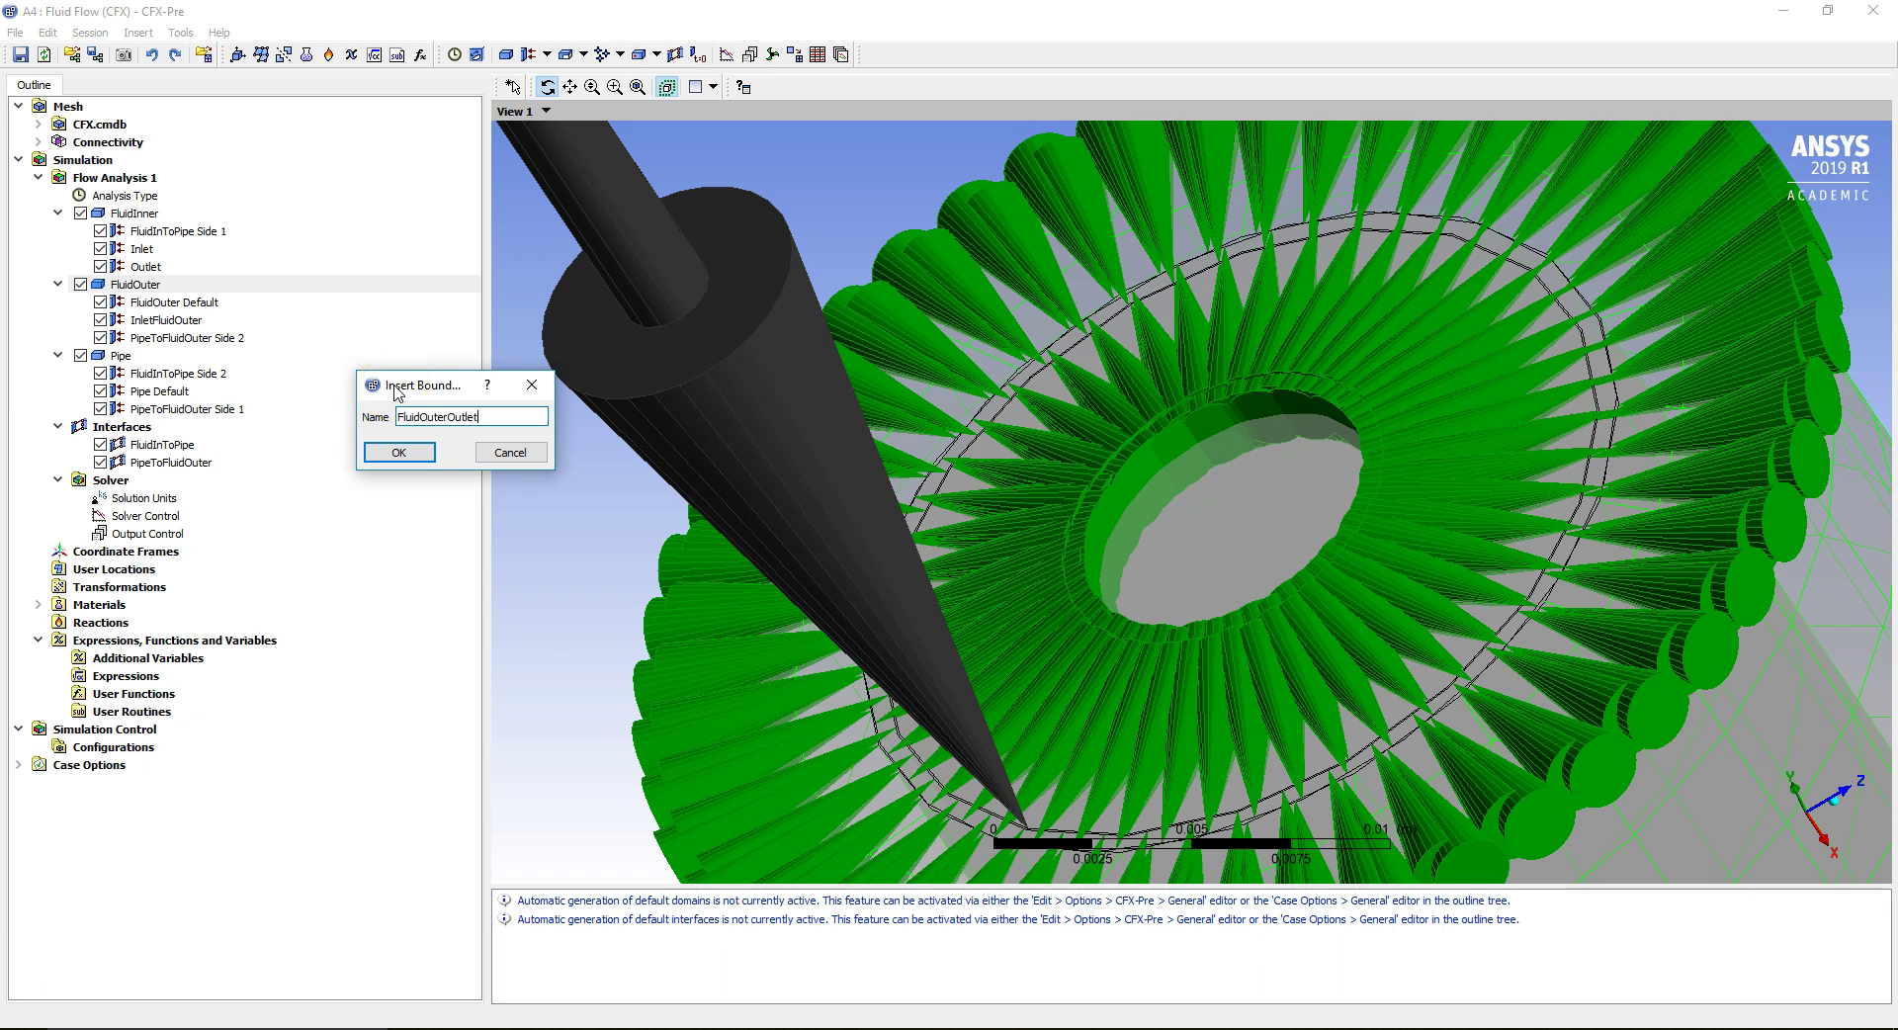
click(405, 455)
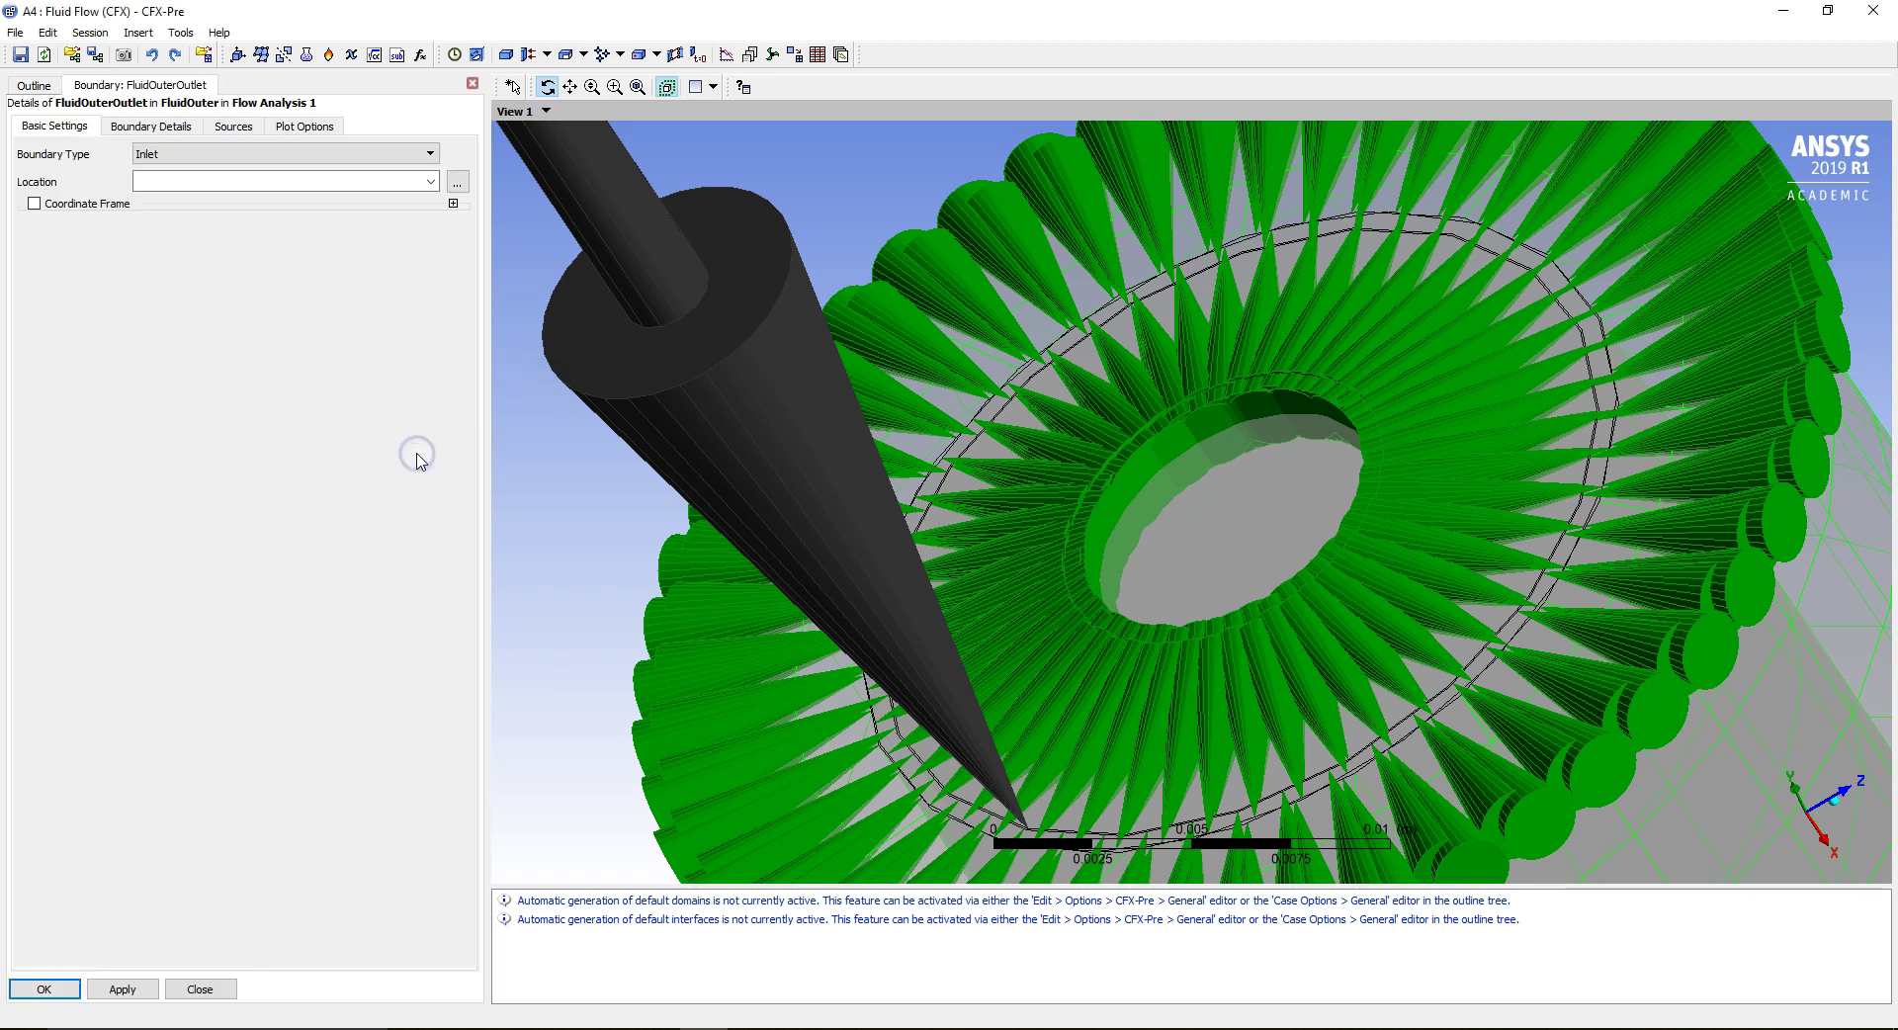
click(381, 153)
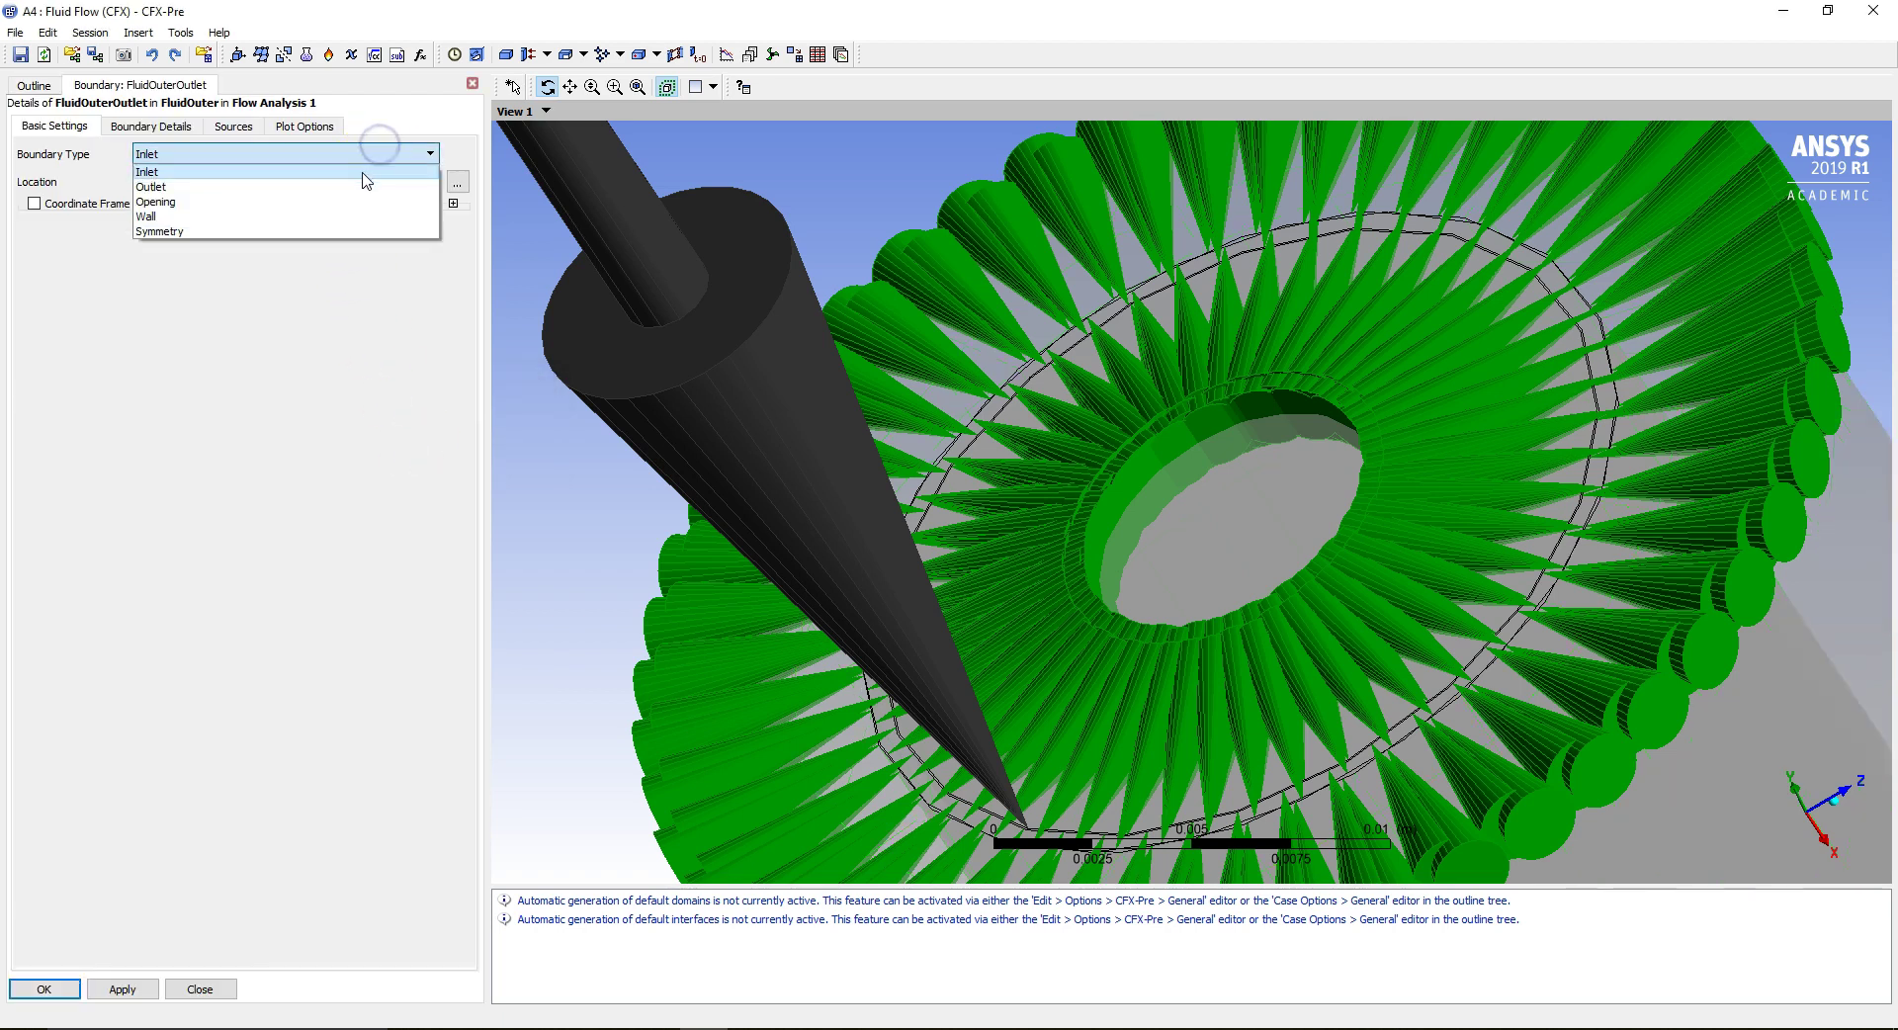
click(362, 186)
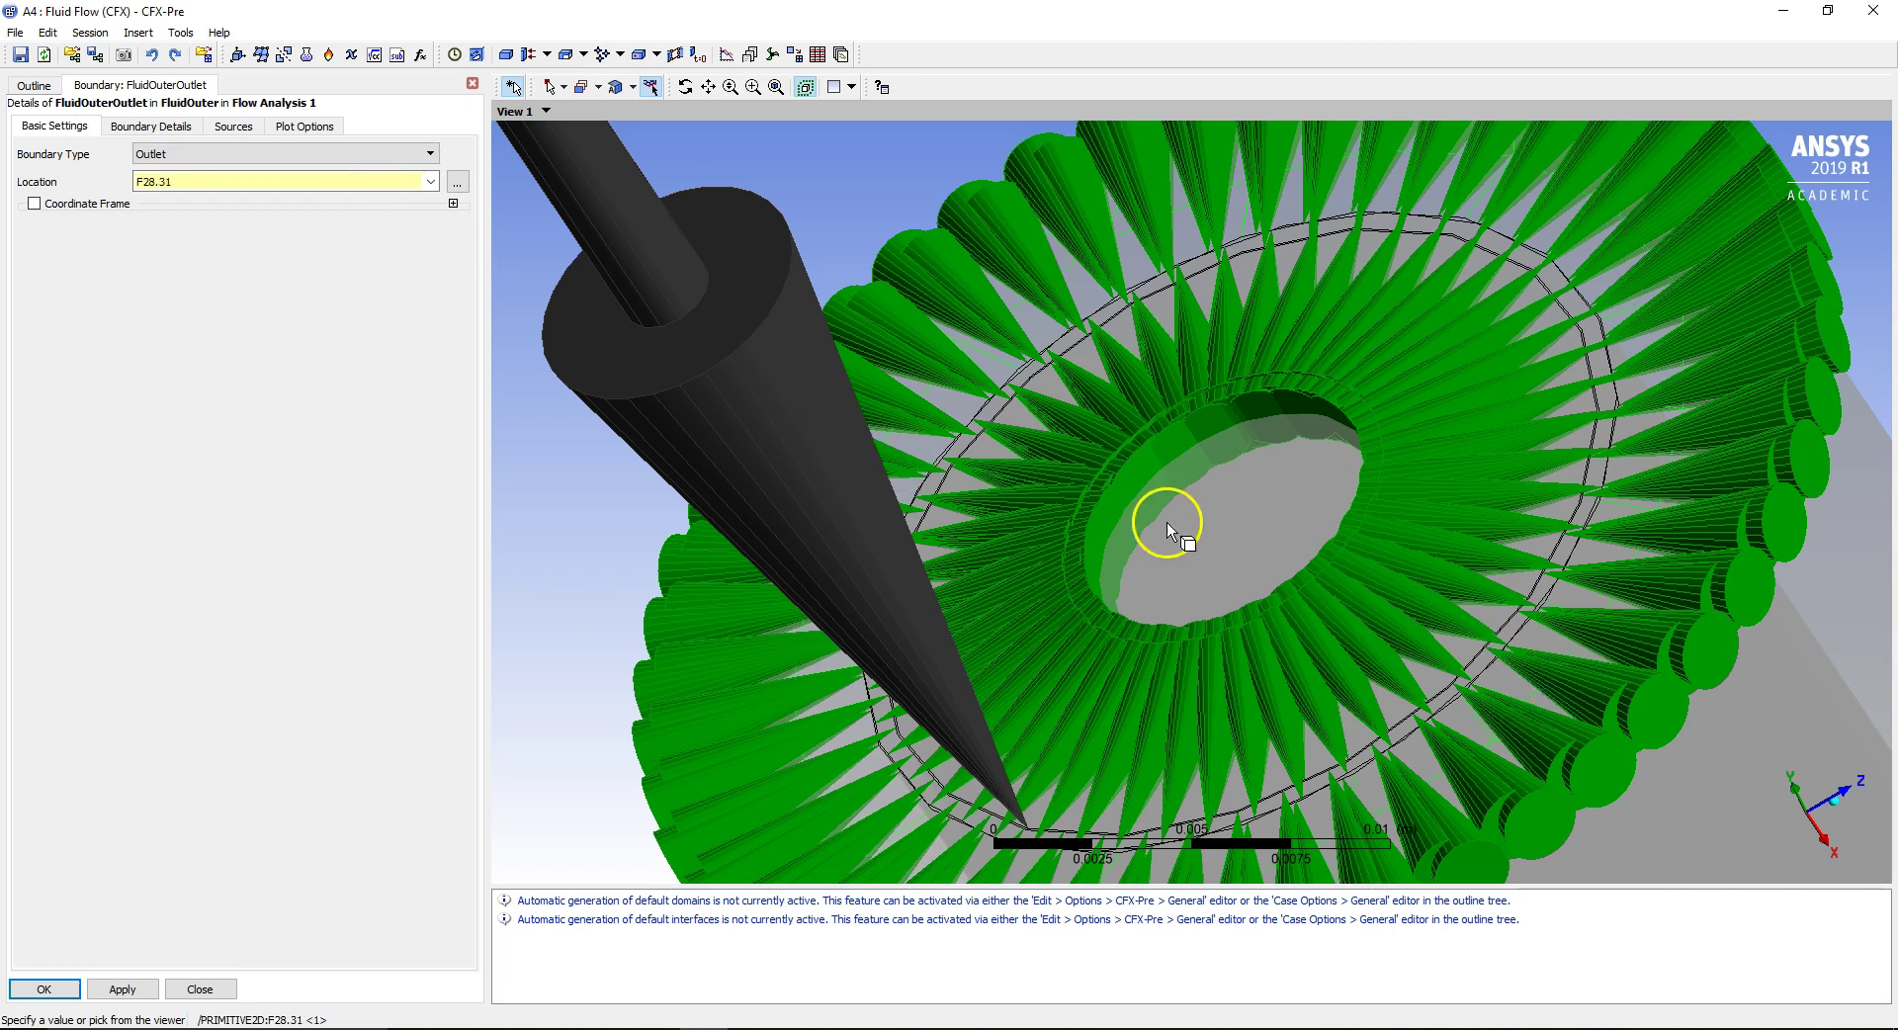
Accept FluidOuterOutlet with a relative pressure of 0 Pa and save the project.
click(145, 127)
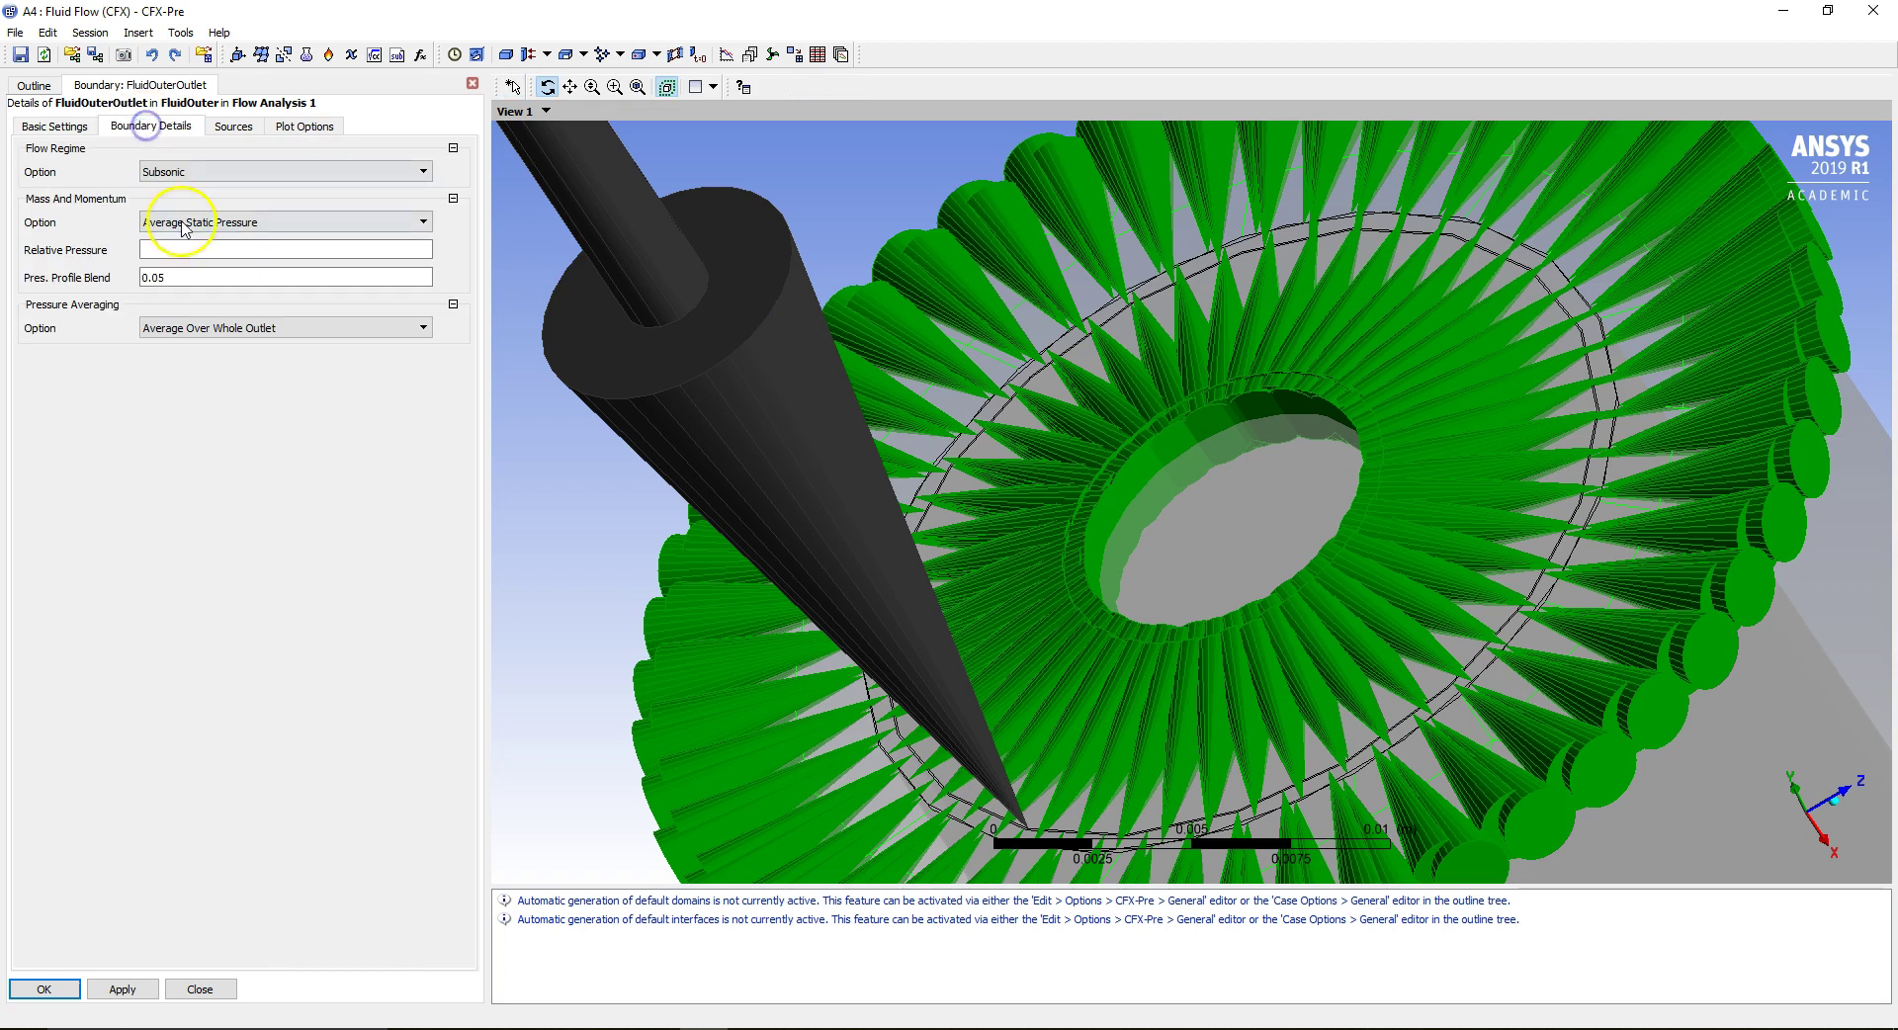
click(231, 251)
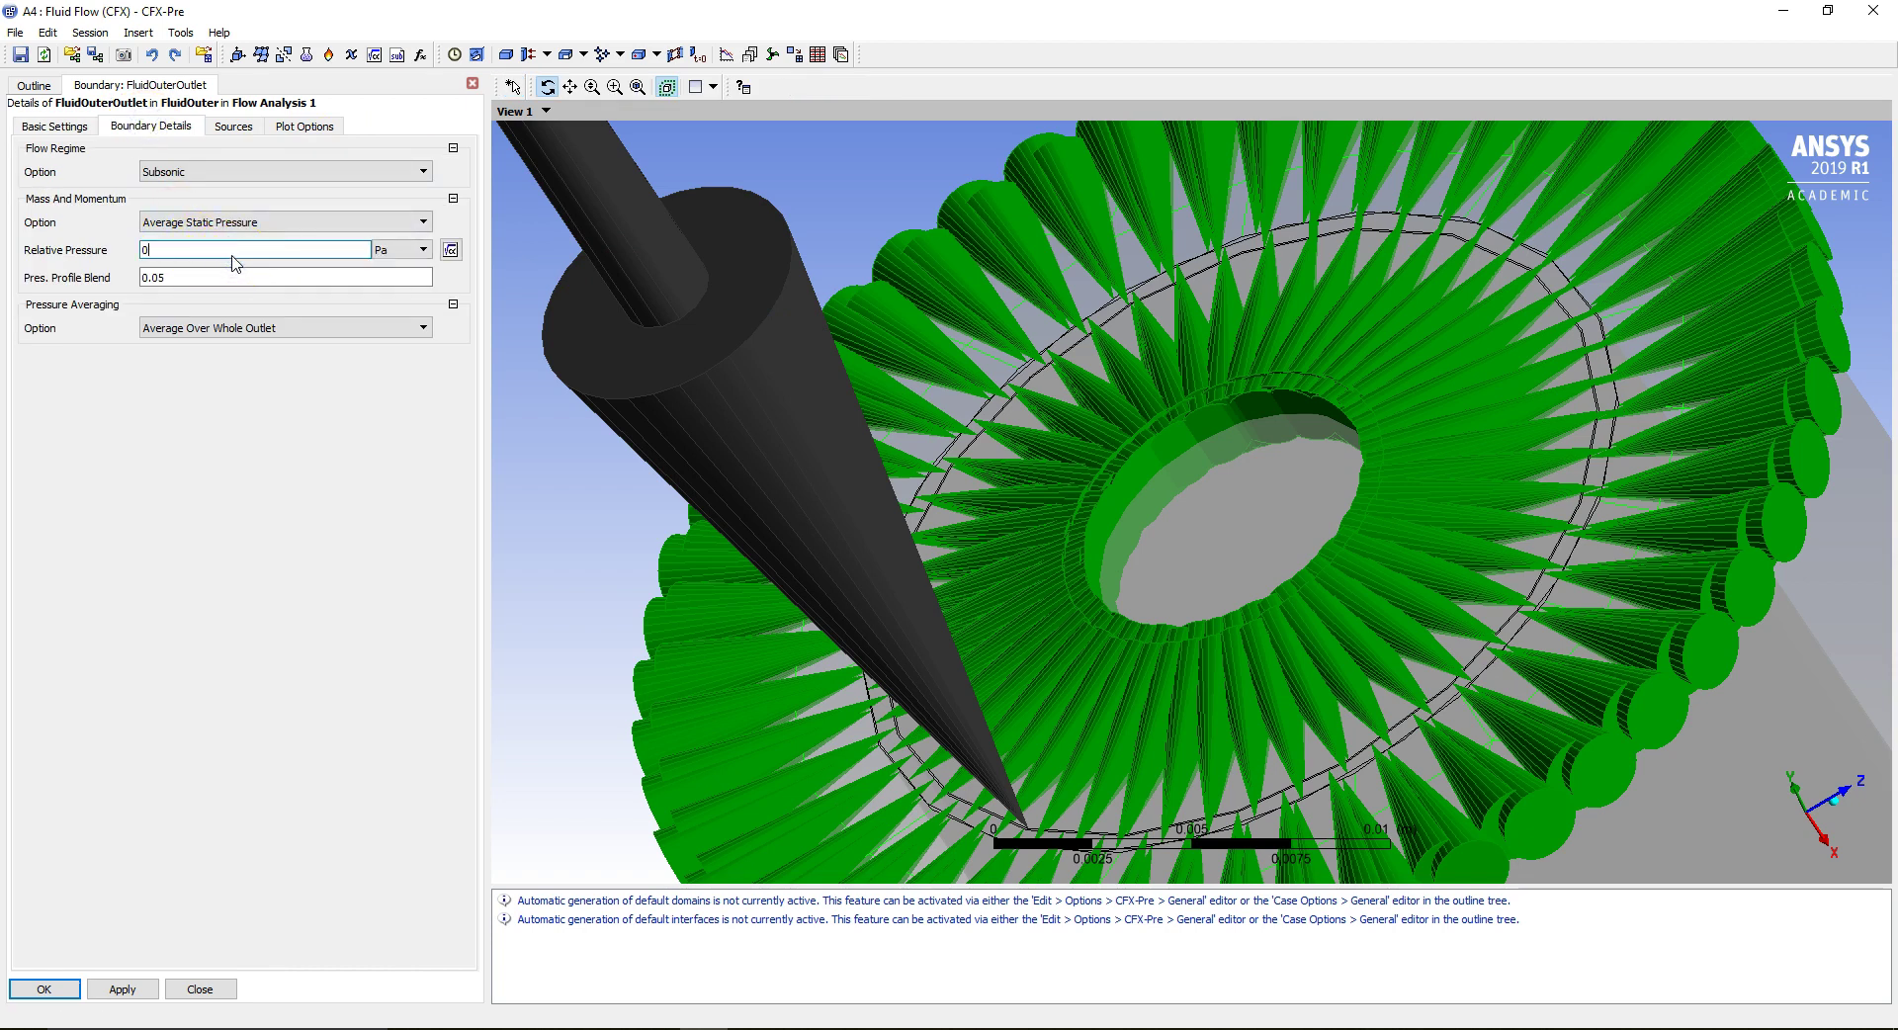
click(75, 989)
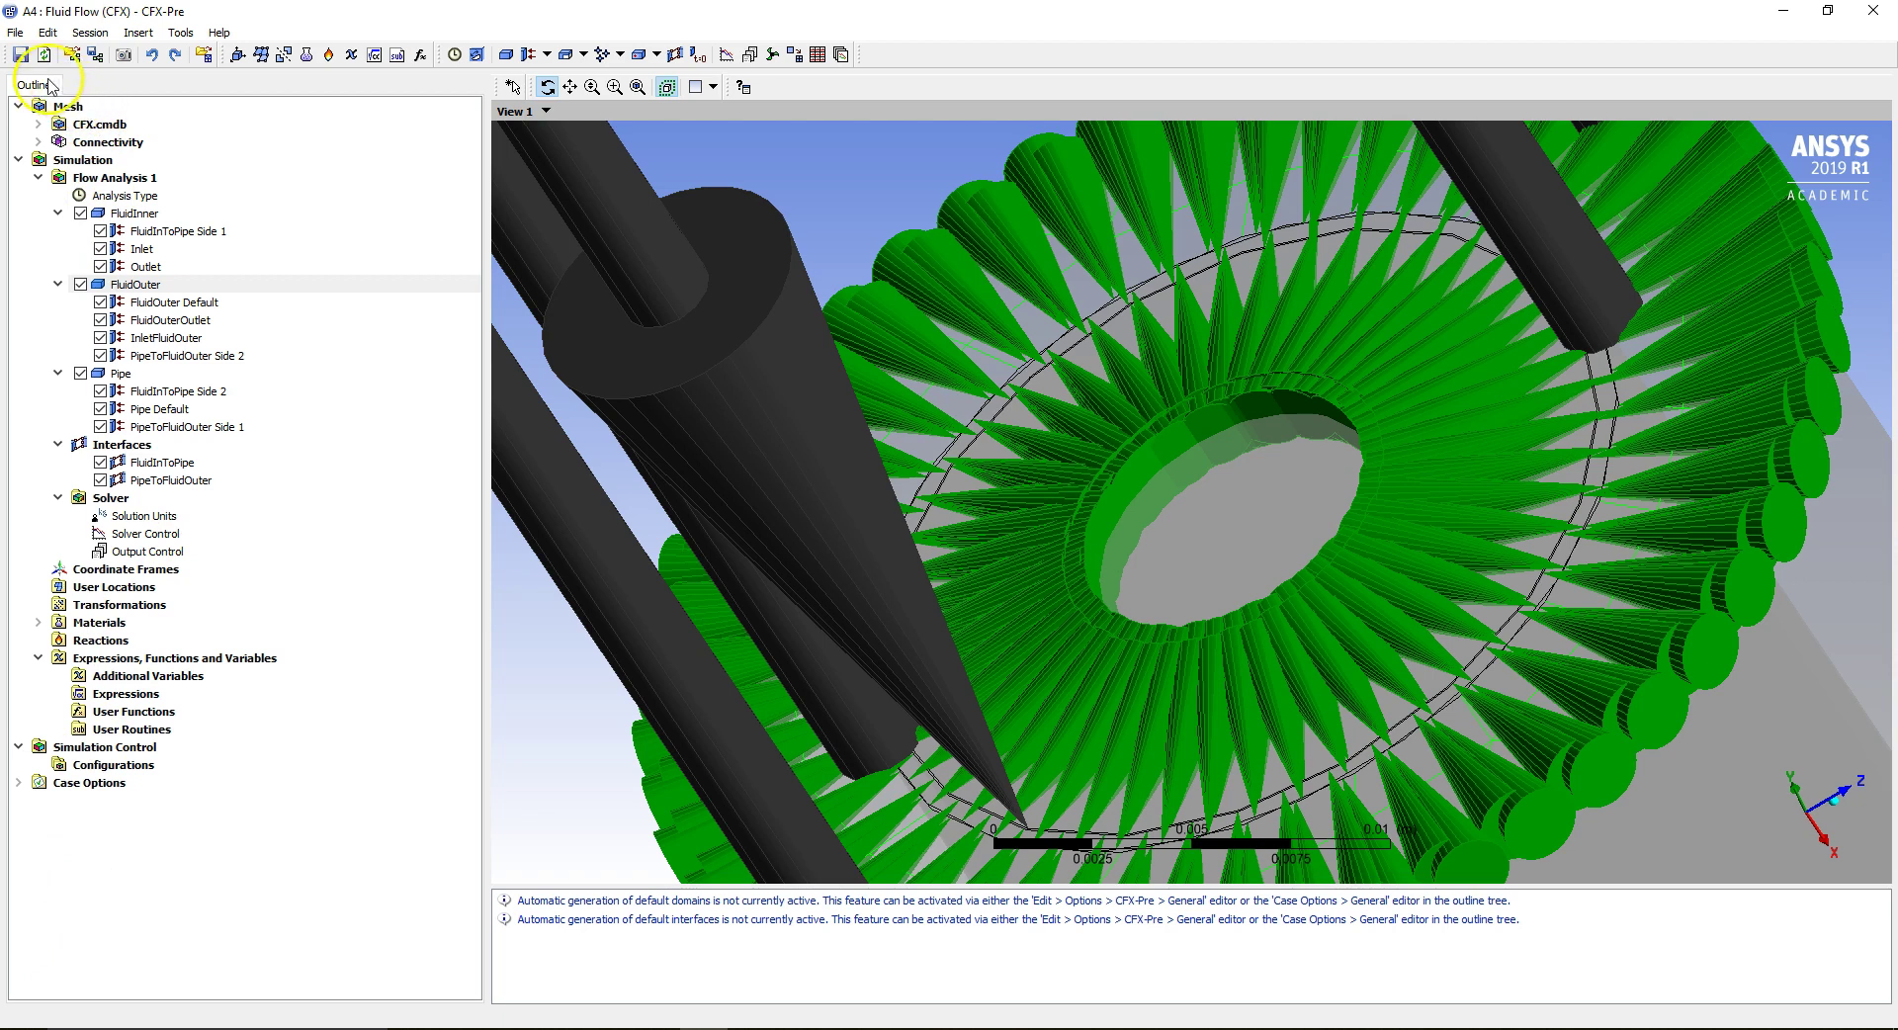
click(21, 55)
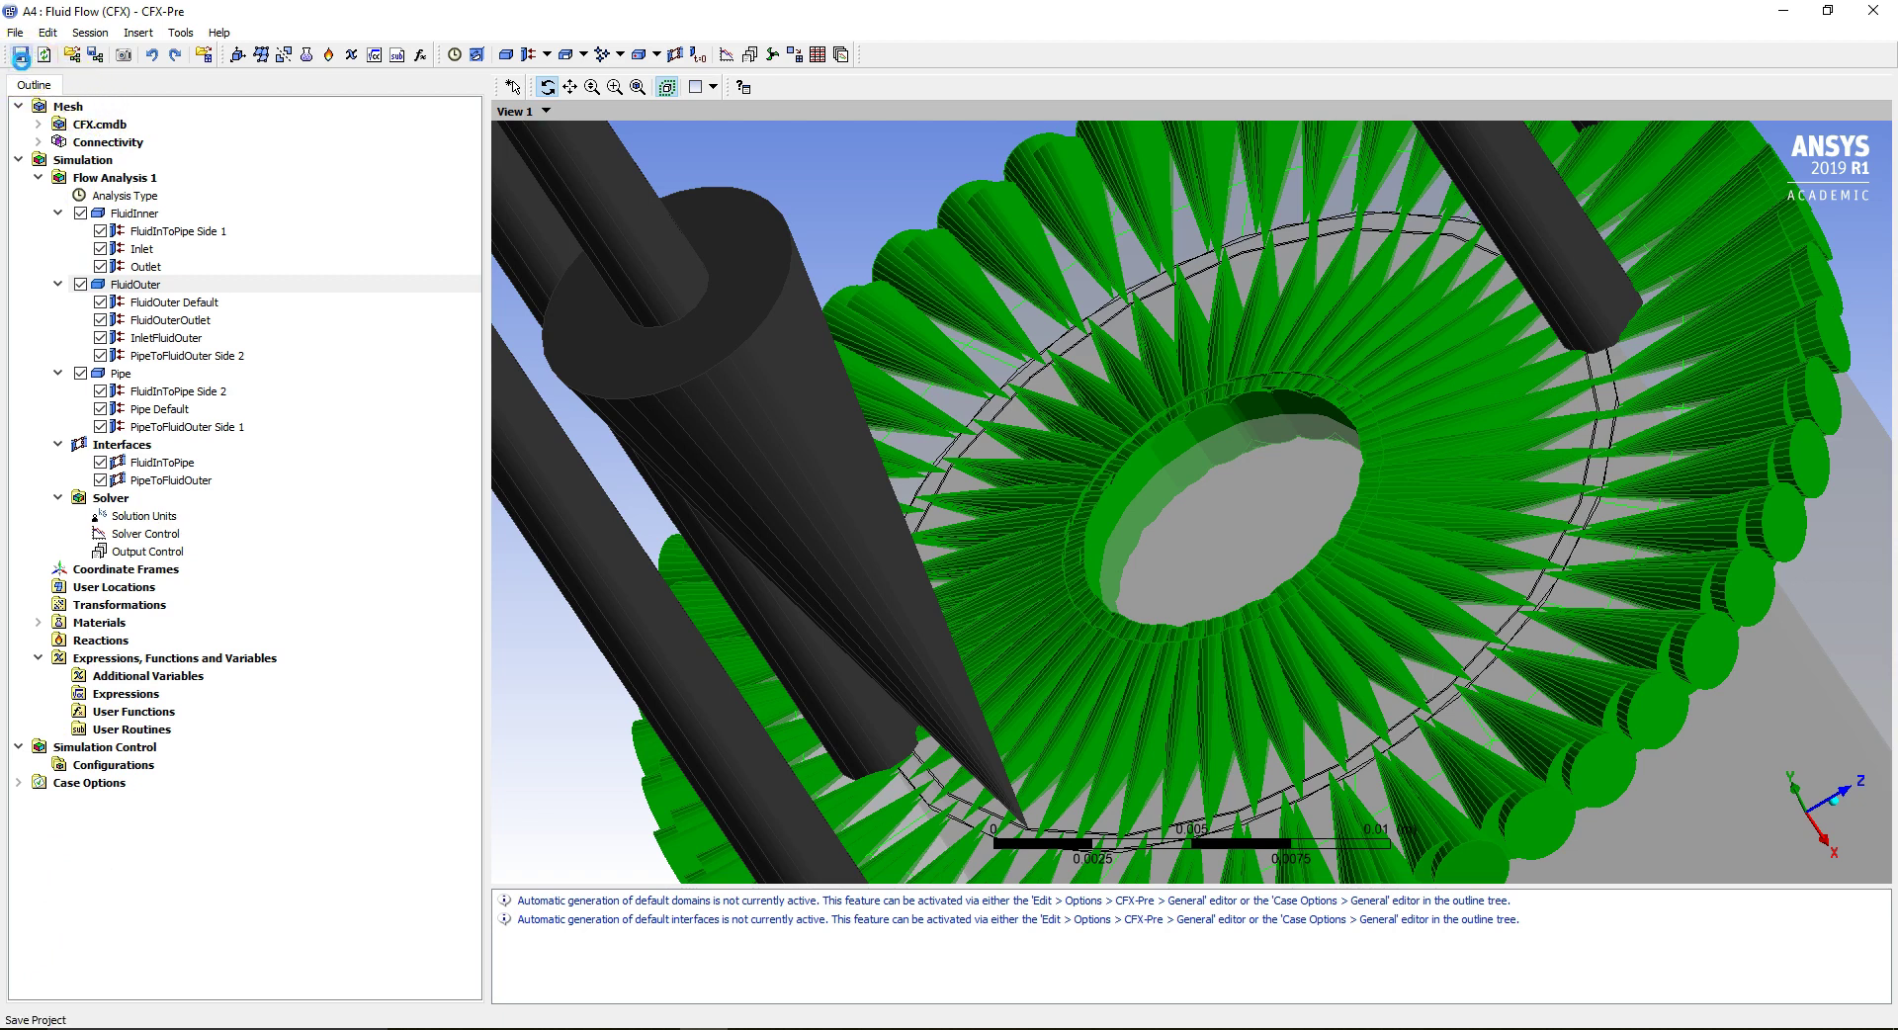